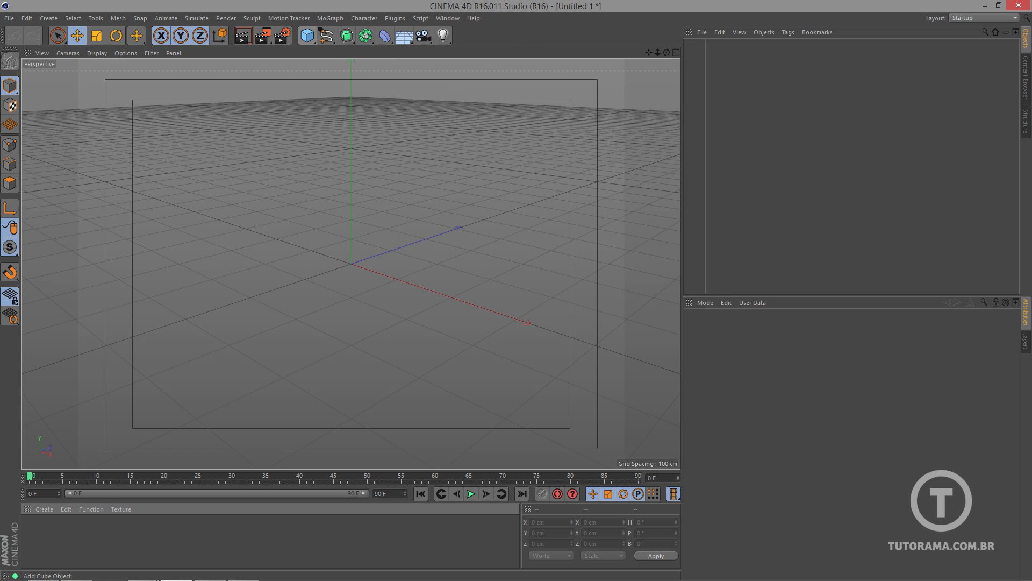
- Add a sphere primitive and render a preview of it in the perspective view
{"action": "left_click", "coordinate": [307, 35]}
{"action": "left_click", "coordinate": [524, 70]}
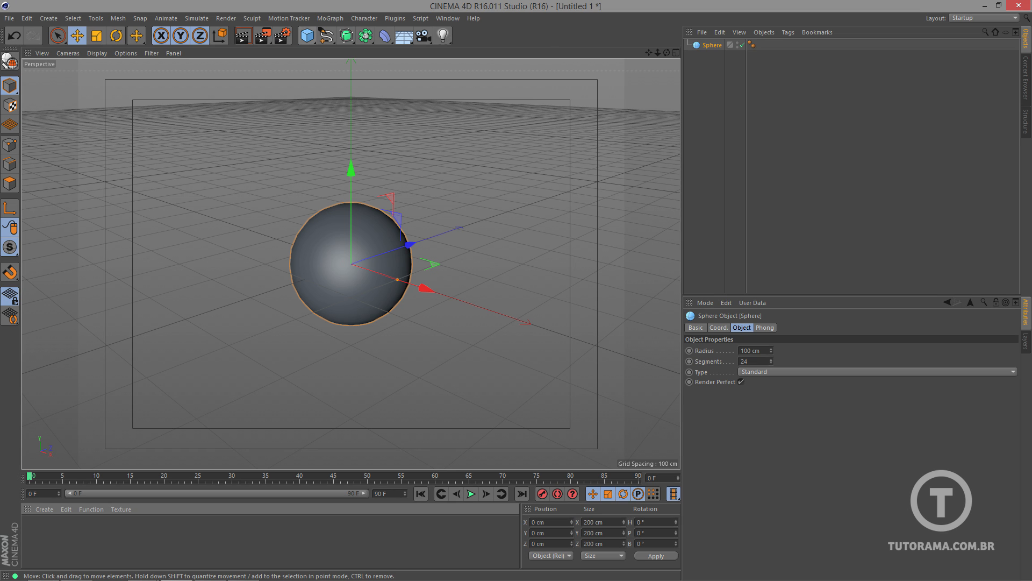
{"action": "scroll", "coordinate": [366, 297], "scroll_direction": "up", "scroll_amount": 4}
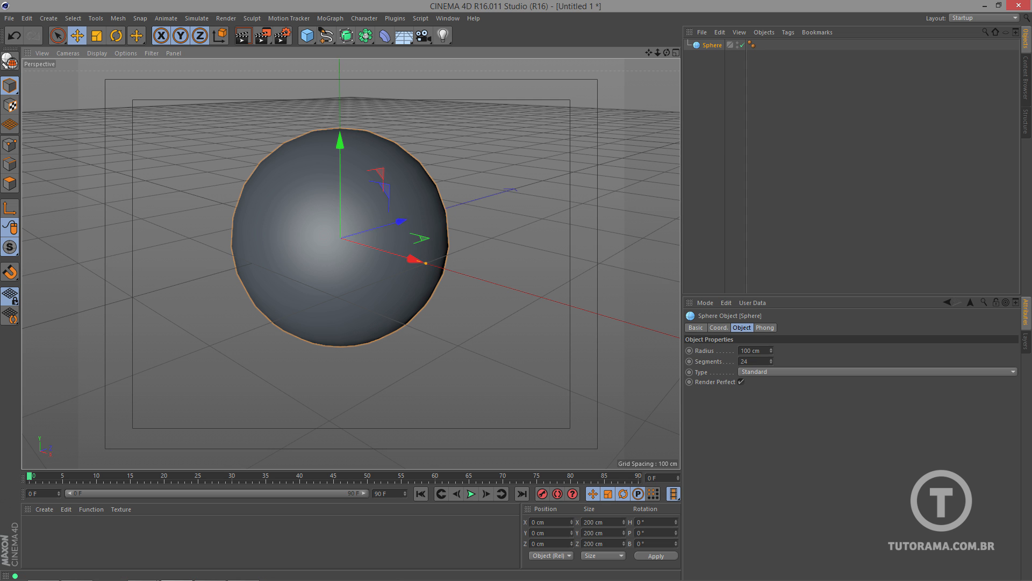
{"action": "key", "text": "ctrl+r"}
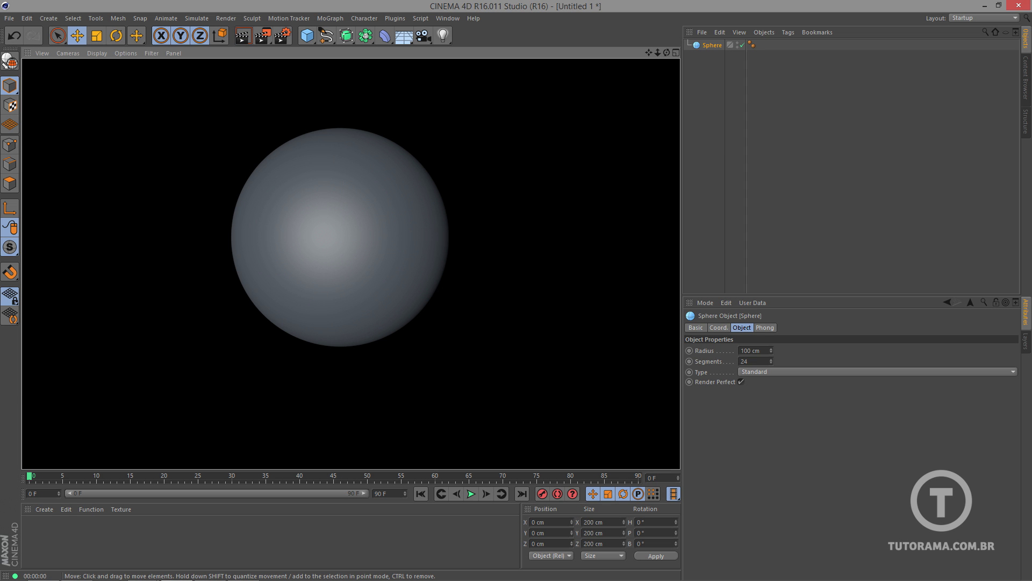
{"action": "left_click", "coordinate": [350, 263]}
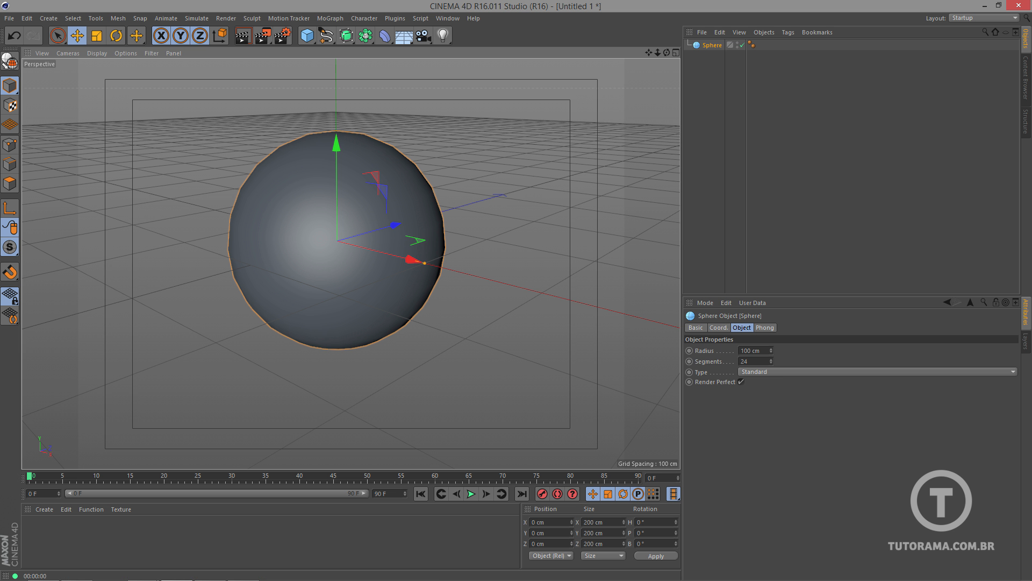
- Delete the sphere's Phong tag and render a preview of the perspective view
{"action": "left_click", "coordinate": [752, 45]}
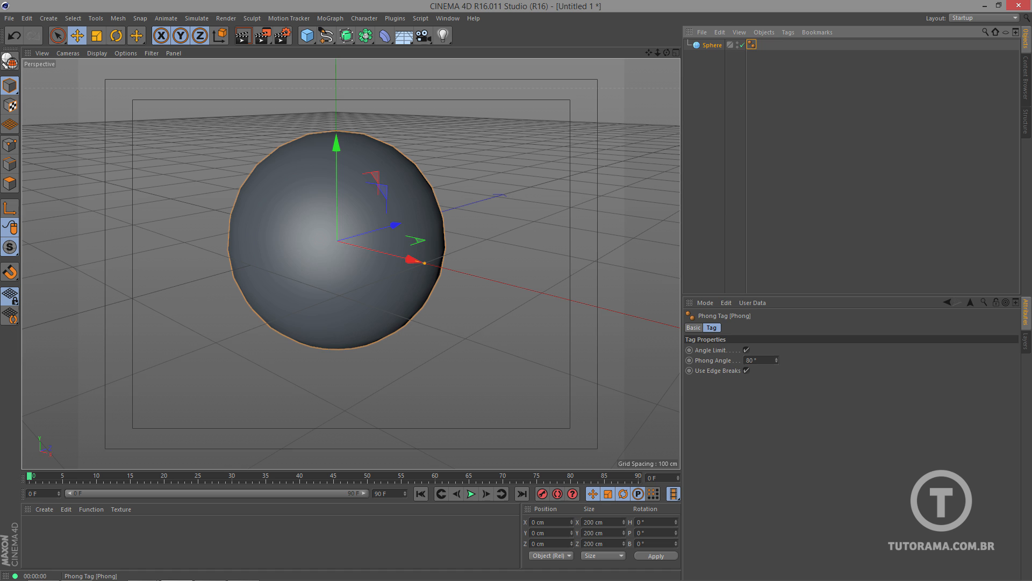
{"action": "key", "text": "Delete"}
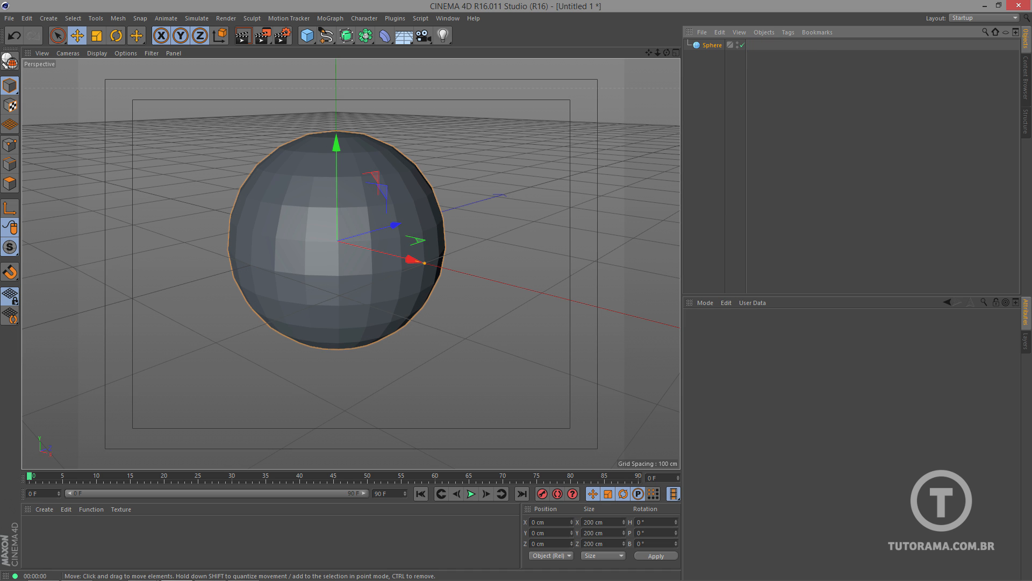
{"action": "key", "text": "ctrl+r"}
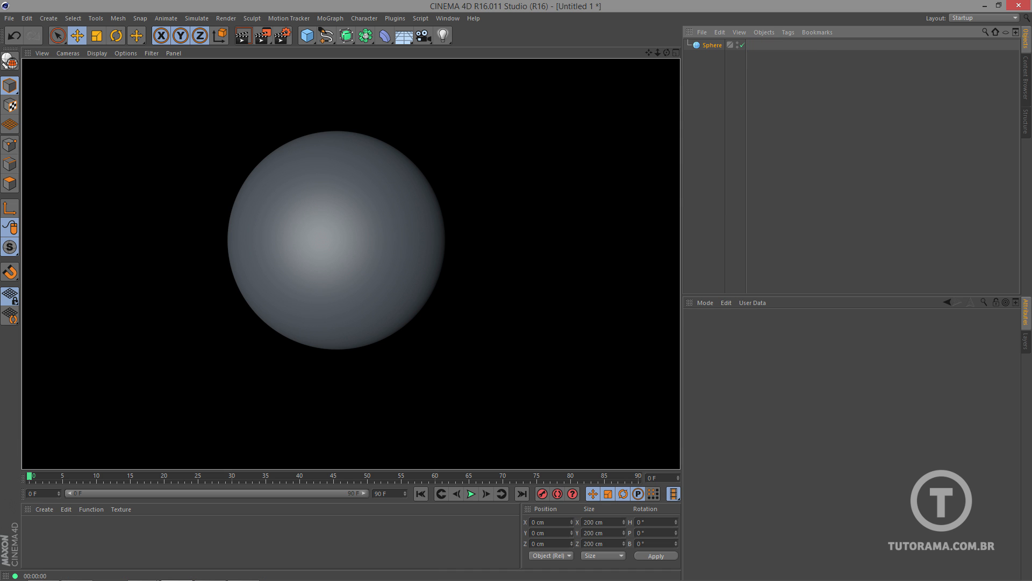
- Turn off Render Perfect for the sphere and render a preview of the perspective view
{"action": "left_click", "coordinate": [712, 45]}
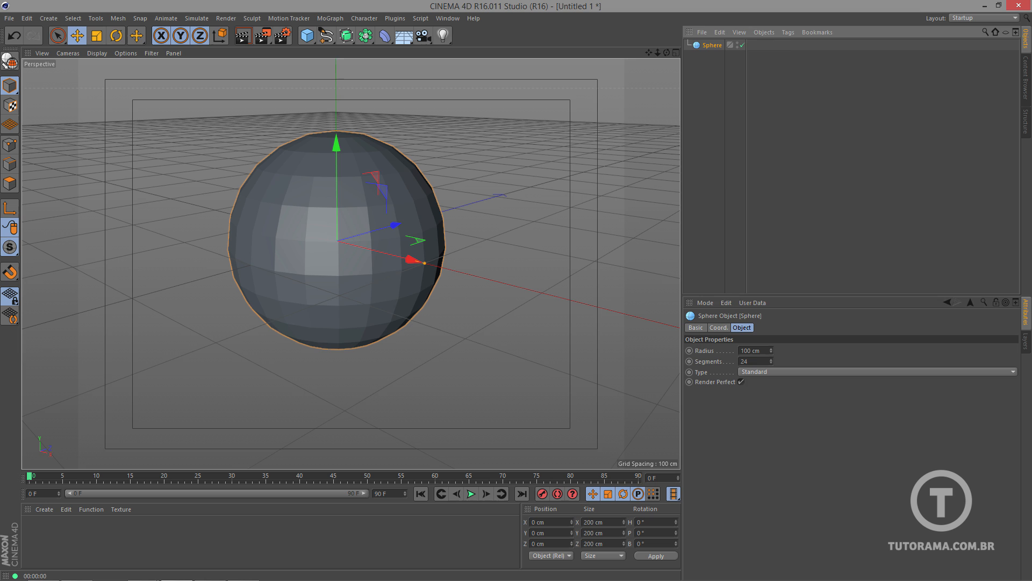
{"action": "left_click", "coordinate": [741, 382]}
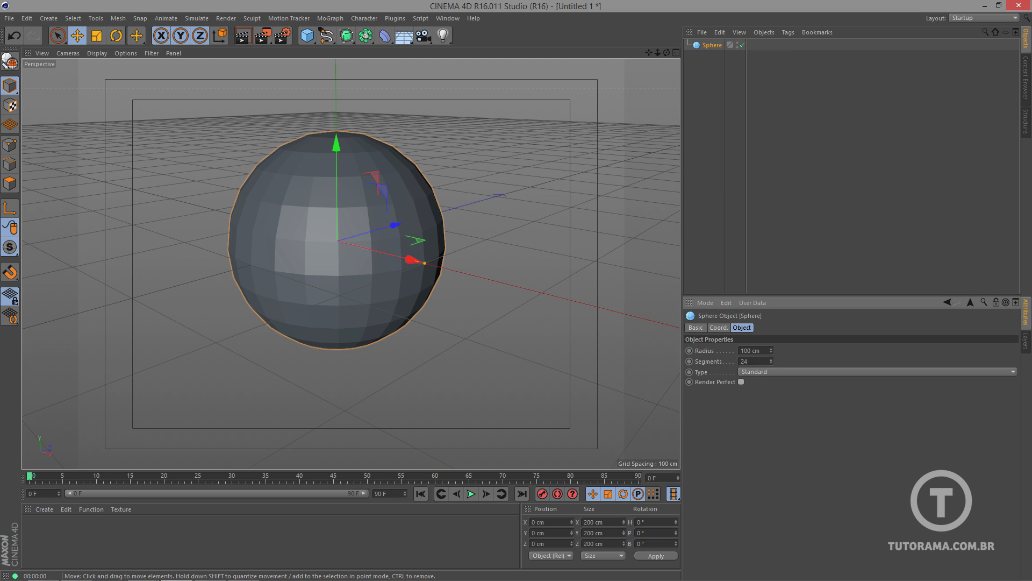
{"action": "left_click", "coordinate": [243, 36]}
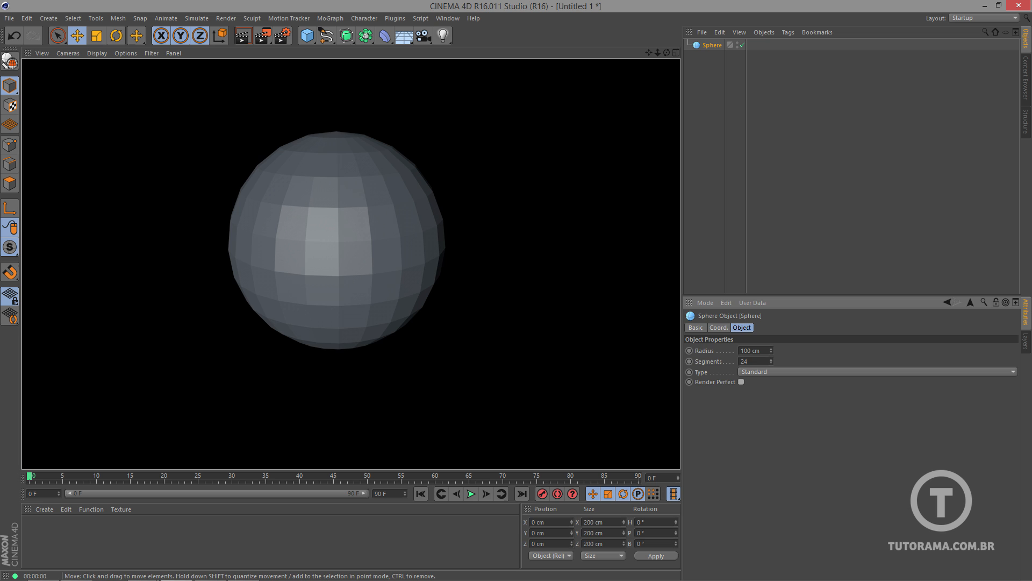
{"action": "left_click", "coordinate": [517, 215]}
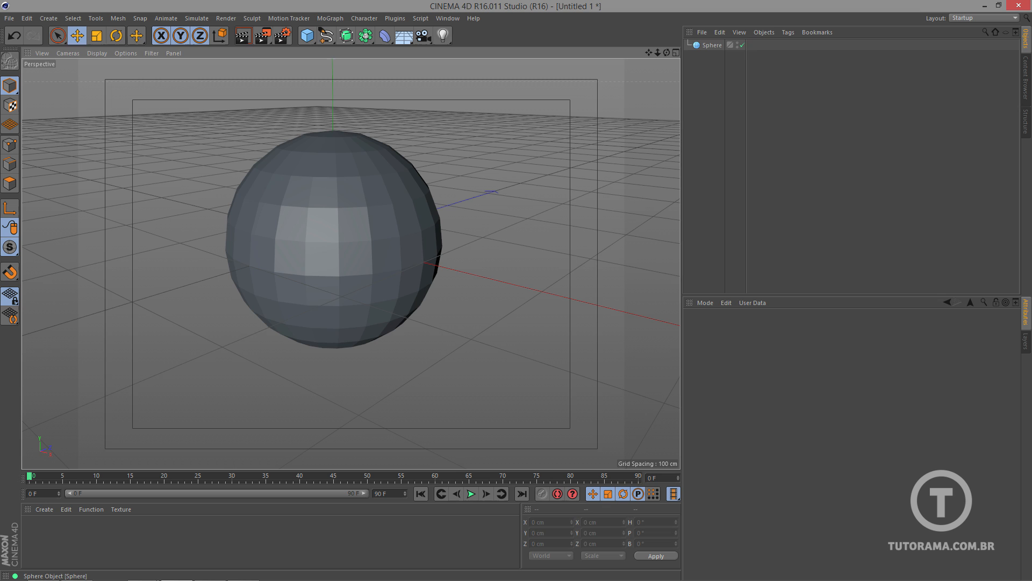
- Try the Tetrahedron, Hexahedron and Hemisphere types on the sphere and settle on Icosahedron
{"action": "left_click", "coordinate": [712, 45]}
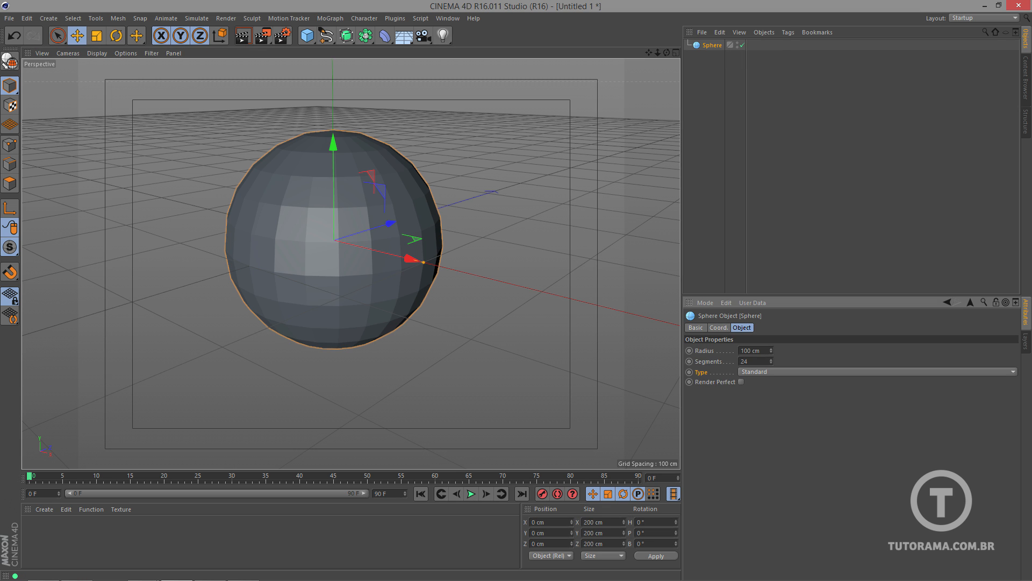
{"action": "left_click", "coordinate": [877, 371]}
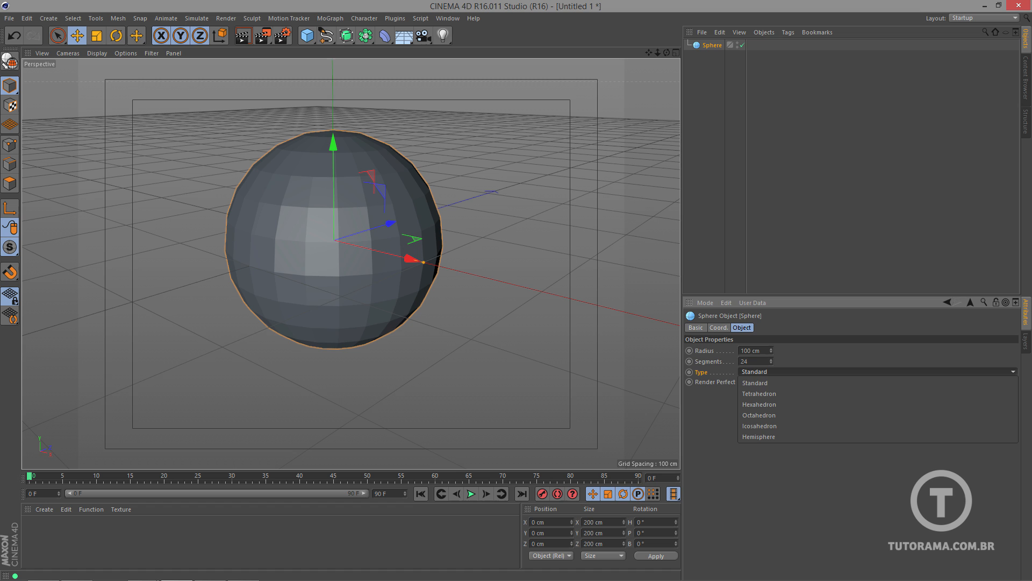
{"action": "left_click", "coordinate": [759, 393]}
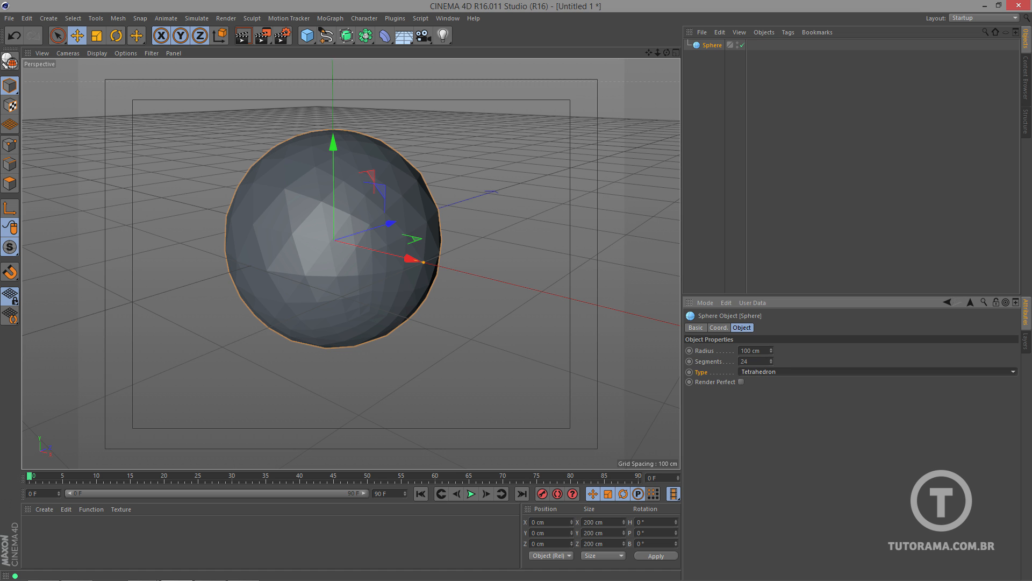
{"action": "key", "text": "Down"}
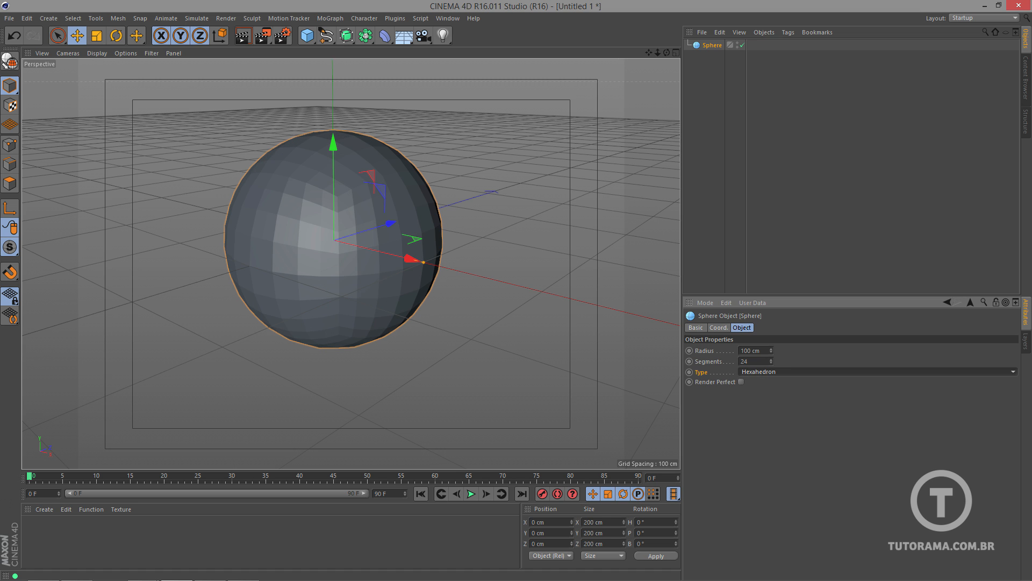
{"action": "key", "text": "Down"}
{"action": "key", "text": "Down"}
{"action": "key", "text": "Down"}
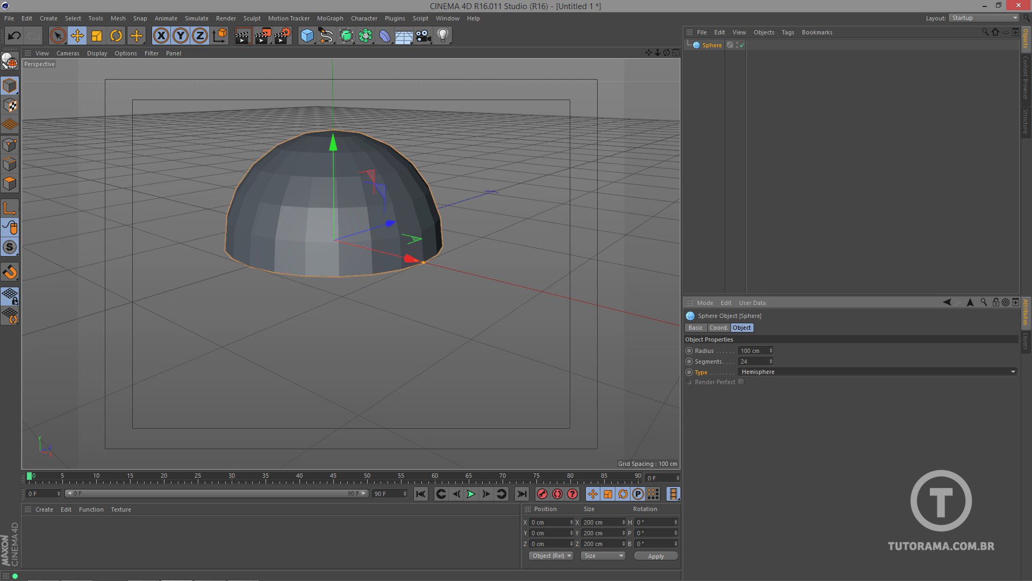
{"action": "key", "text": "Up"}
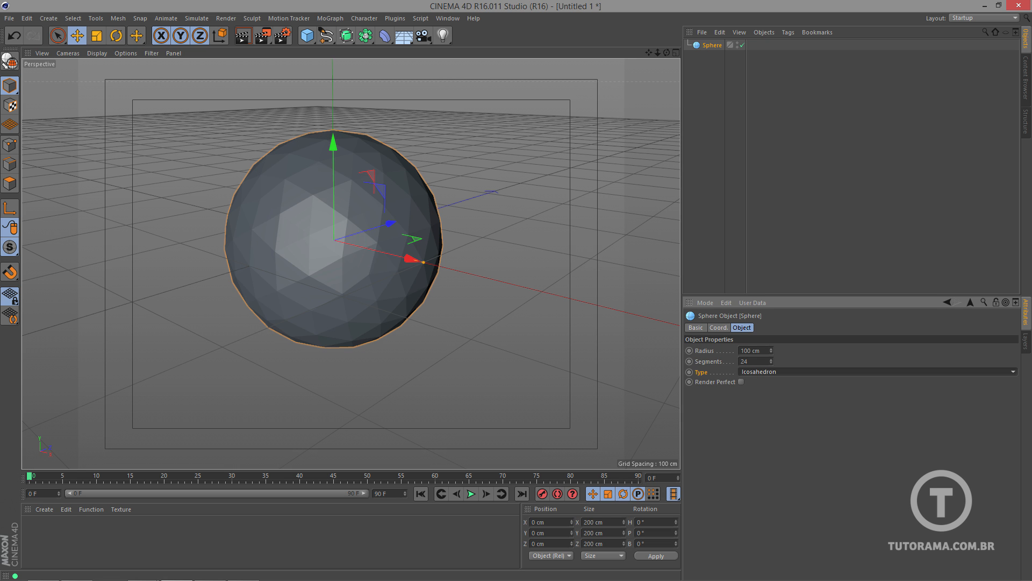
- Display the perspective view with Gouraud Shading (Lines)
{"action": "mouse_move", "coordinate": [376, 243]}
{"action": "left_mouse_down", "text": "alt"}
{"action": "mouse_move", "coordinate": [395, 269]}
{"action": "mouse_move", "coordinate": [384, 251]}
{"action": "left_mouse_up", "text": "alt"}
{"action": "left_click", "coordinate": [97, 53]}
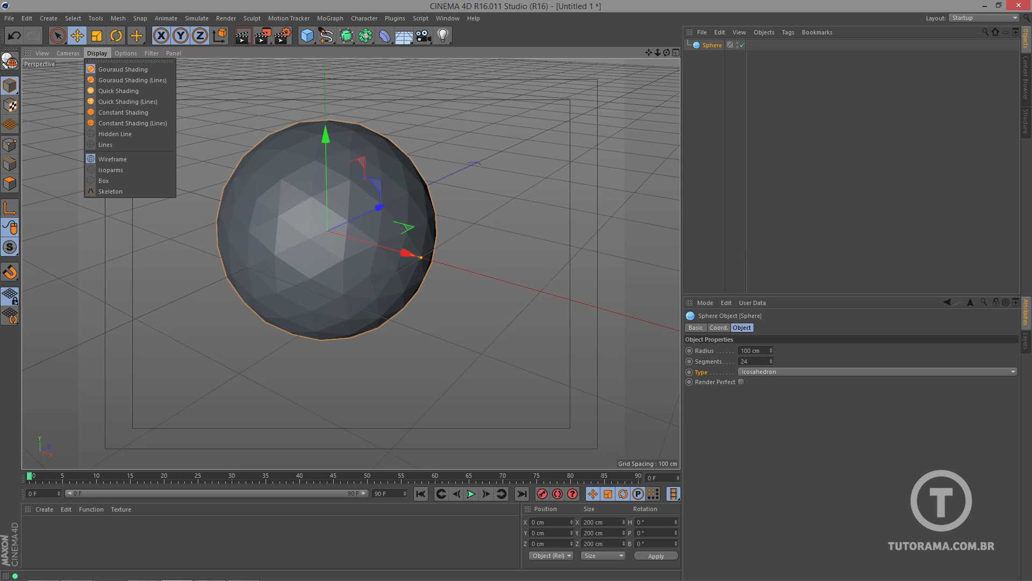
{"action": "left_click", "coordinate": [132, 80]}
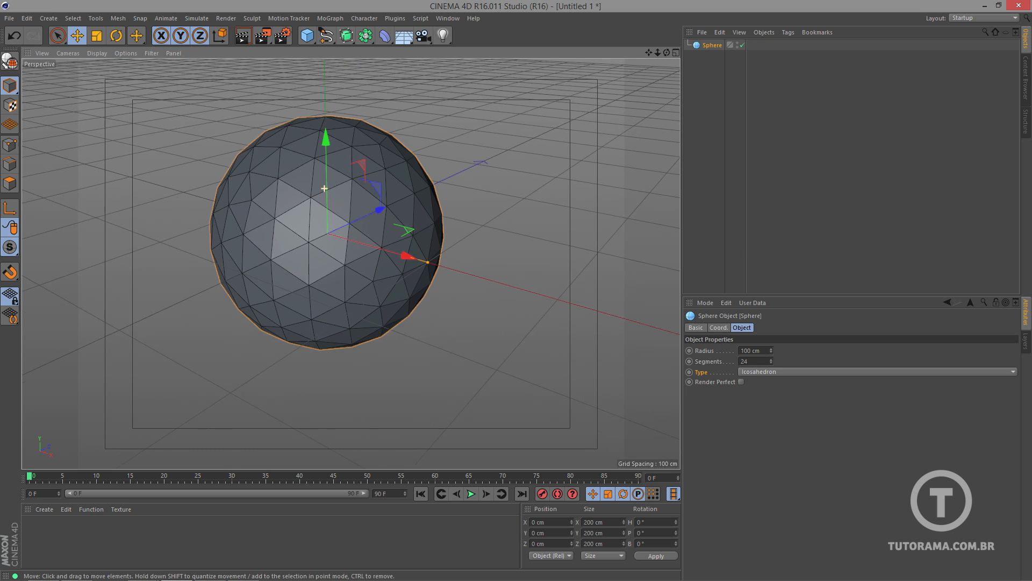
- Double the icosahedron sphere's segments to 48
{"action": "scroll", "coordinate": [353, 265], "scroll_direction": "up", "scroll_amount": 3}
{"action": "scroll", "coordinate": [367, 205], "scroll_direction": "up", "scroll_amount": 1}
{"action": "mouse_move", "coordinate": [387, 226]}
{"action": "left_mouse_down", "text": "alt"}
{"action": "mouse_move", "coordinate": [391, 195]}
{"action": "mouse_move", "coordinate": [378, 228]}
{"action": "mouse_move", "coordinate": [368, 222]}
{"action": "left_mouse_up", "text": "alt"}
{"action": "scroll", "coordinate": [387, 225], "scroll_direction": "down", "scroll_amount": 2}
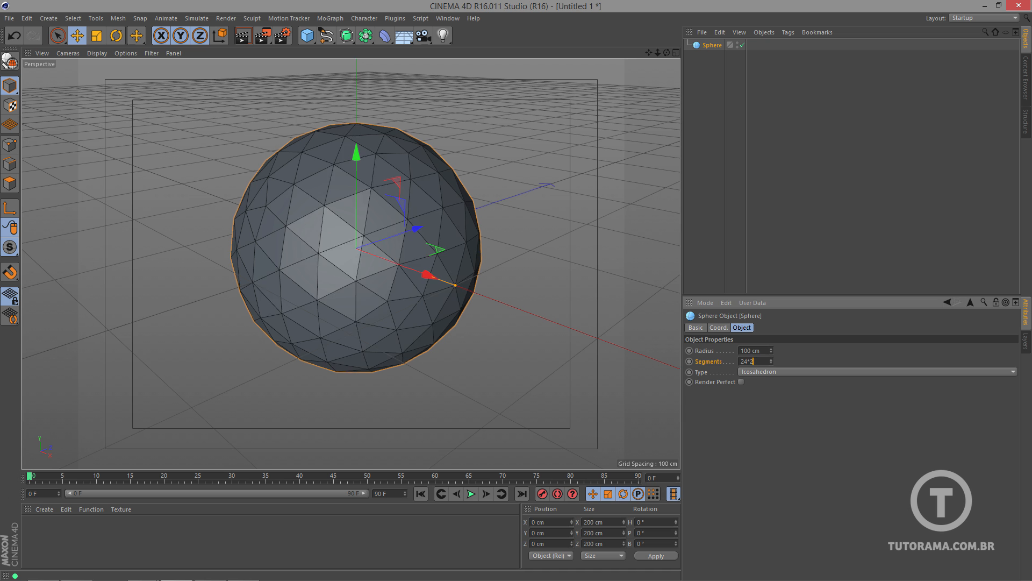
{"action": "key", "text": "Return"}
{"action": "left_click_drag", "start_coordinate": [353, 240], "coordinate": [322, 268], "text": "alt"}
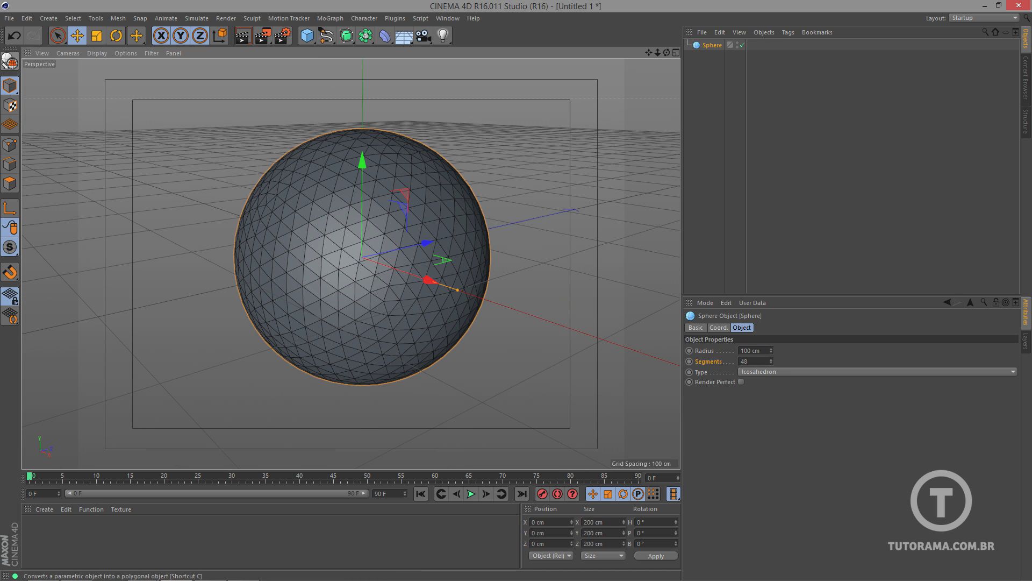
- Make the sphere editable and activate Live Selection in polygon mode
{"action": "left_click", "coordinate": [10, 61]}
{"action": "left_click_drag", "start_coordinate": [58, 35], "coordinate": [86, 51]}
{"action": "left_click", "coordinate": [9, 184]}
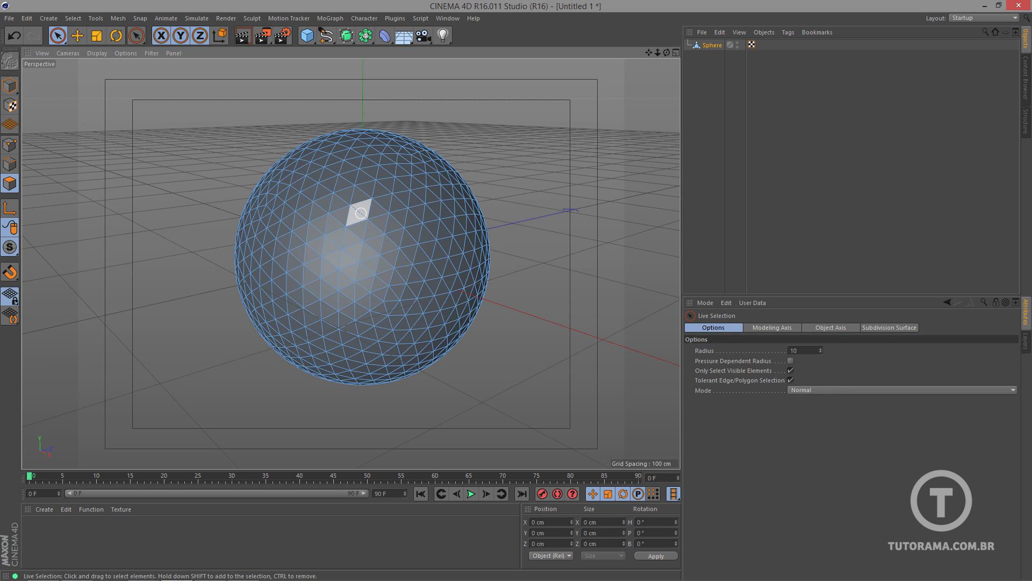
- Select several continent-shaped patches of polygons around the sphere and store them with Set Selection
{"action": "mouse_move", "coordinate": [338, 200]}
{"action": "left_mouse_down"}
{"action": "mouse_move", "coordinate": [336, 212]}
{"action": "mouse_move", "coordinate": [371, 215]}
{"action": "mouse_move", "coordinate": [376, 269]}
{"action": "mouse_move", "coordinate": [328, 293]}
{"action": "mouse_move", "coordinate": [323, 231]}
{"action": "mouse_move", "coordinate": [312, 232]}
{"action": "mouse_move", "coordinate": [359, 313]}
{"action": "mouse_move", "coordinate": [409, 277]}
{"action": "mouse_move", "coordinate": [414, 221]}
{"action": "mouse_move", "coordinate": [390, 196]}
{"action": "left_mouse_up"}
{"action": "mouse_move", "coordinate": [454, 231]}
{"action": "left_mouse_down", "text": "alt"}
{"action": "mouse_move", "coordinate": [431, 210]}
{"action": "mouse_move", "coordinate": [369, 215]}
{"action": "mouse_move", "coordinate": [406, 202]}
{"action": "mouse_move", "coordinate": [386, 211]}
{"action": "left_mouse_up", "text": "alt"}
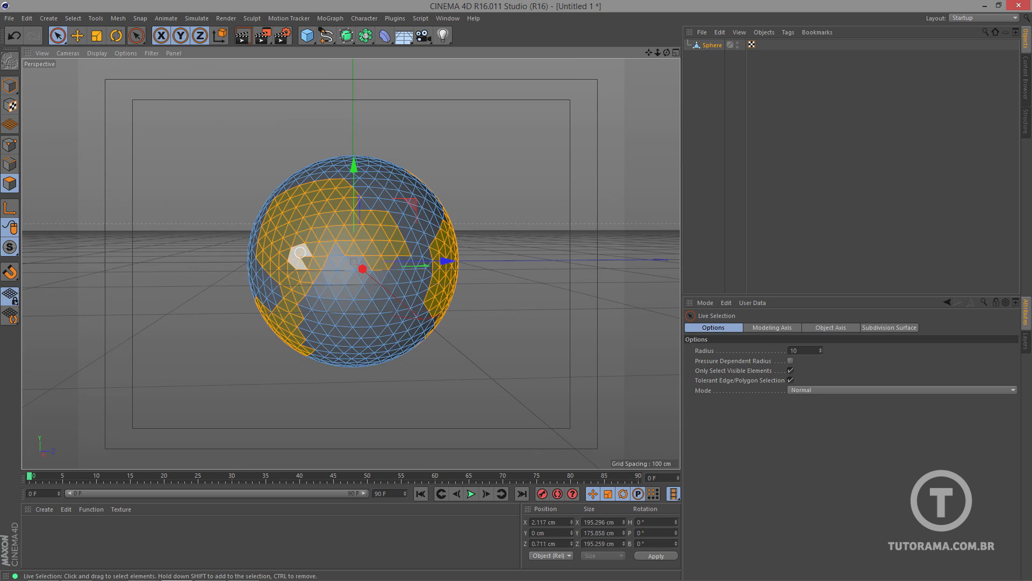
{"action": "middle_click_drag", "start_coordinate": [300, 252], "coordinate": [285, 244], "text": "alt"}
{"action": "right_click_drag", "start_coordinate": [338, 254], "coordinate": [369, 253], "text": "alt"}
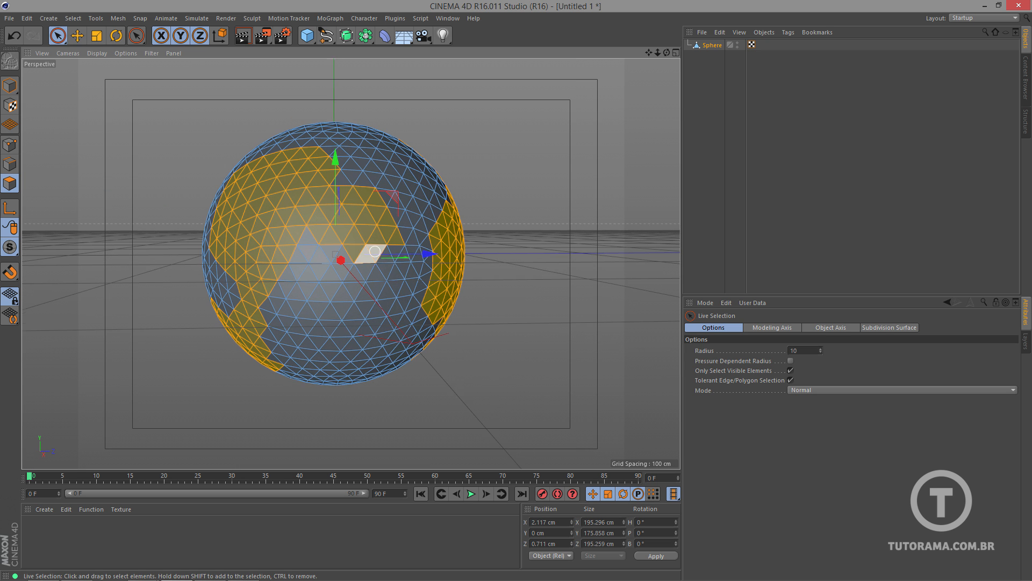
{"action": "mouse_move", "coordinate": [364, 263]}
{"action": "left_mouse_down", "text": "alt"}
{"action": "mouse_move", "coordinate": [392, 254]}
{"action": "mouse_move", "coordinate": [364, 267]}
{"action": "left_mouse_up", "text": "alt"}
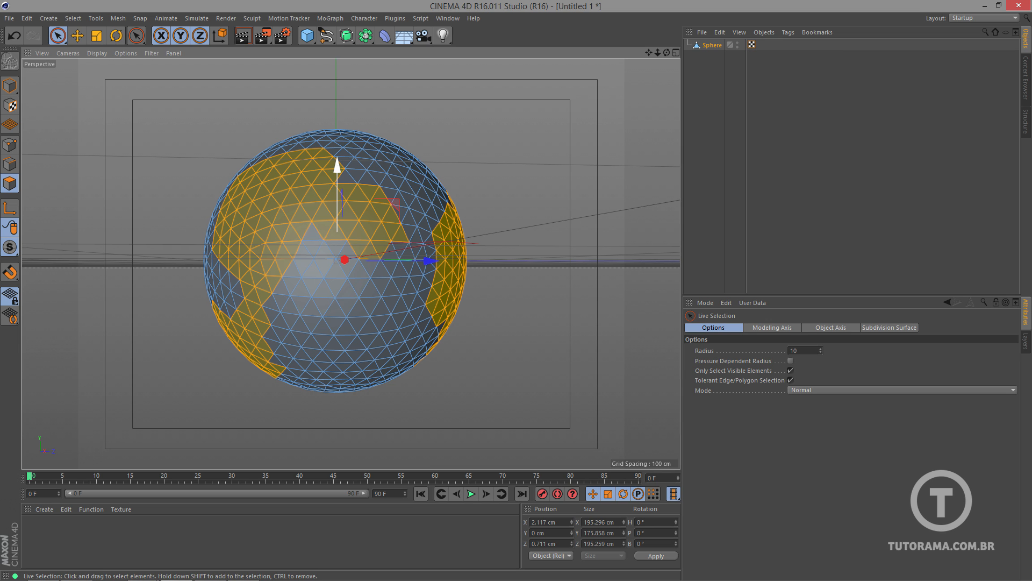
{"action": "left_click", "coordinate": [73, 18]}
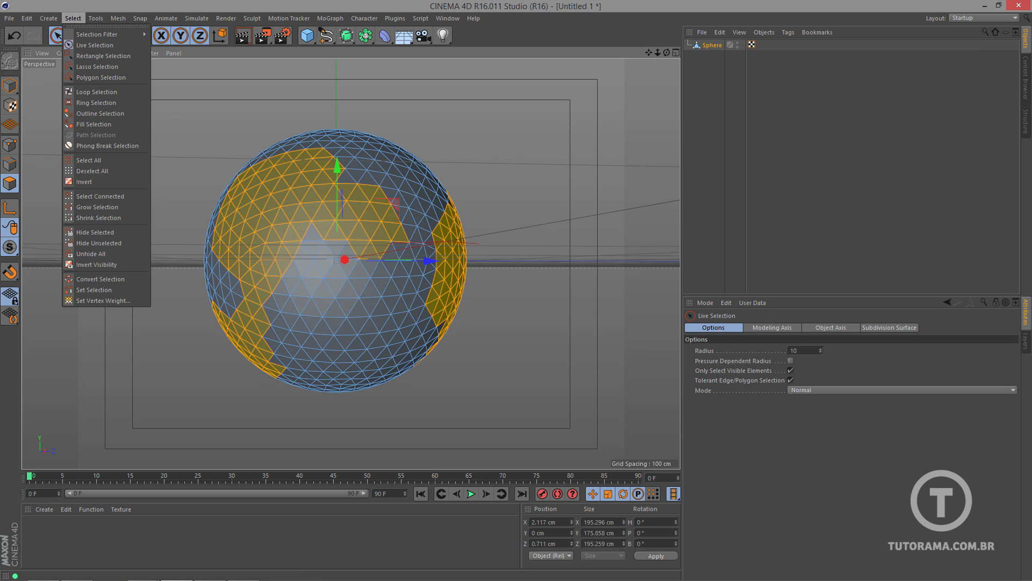
{"action": "left_click", "coordinate": [94, 290]}
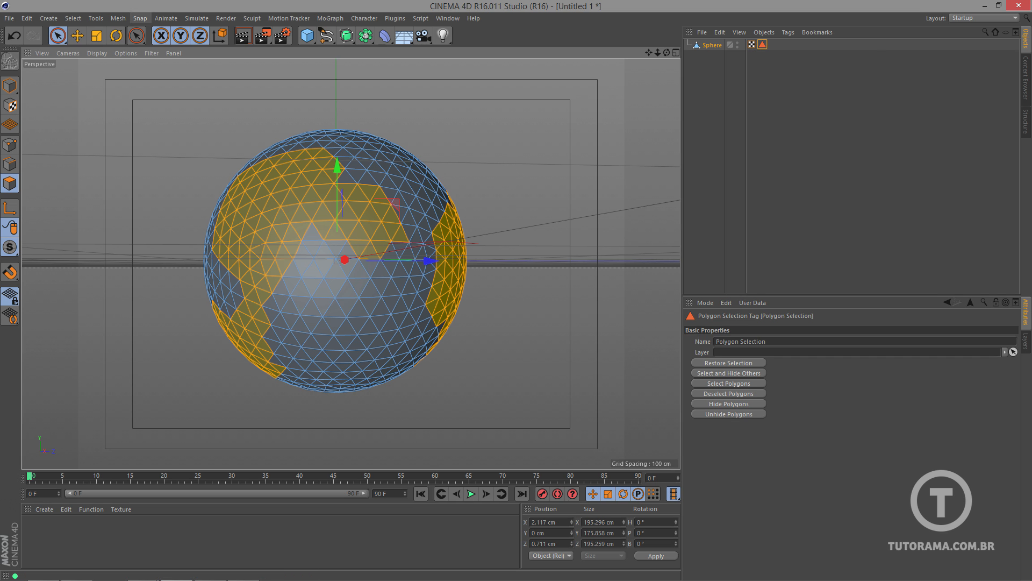
- Extrude the selected continent polygons outward by about 6.2 cm
{"action": "left_click", "coordinate": [118, 18]}
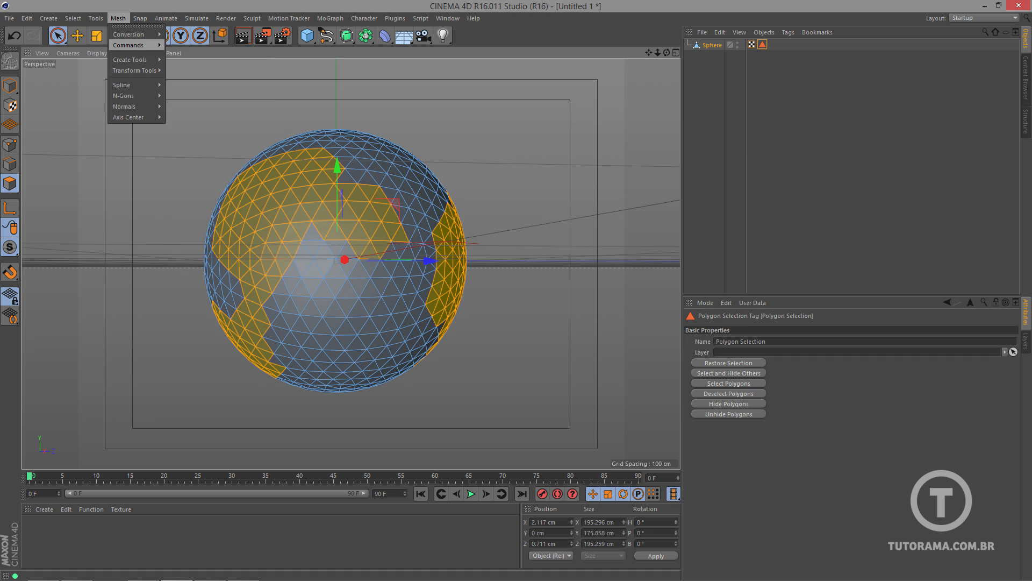
{"action": "mouse_move", "coordinate": [156, 60]}
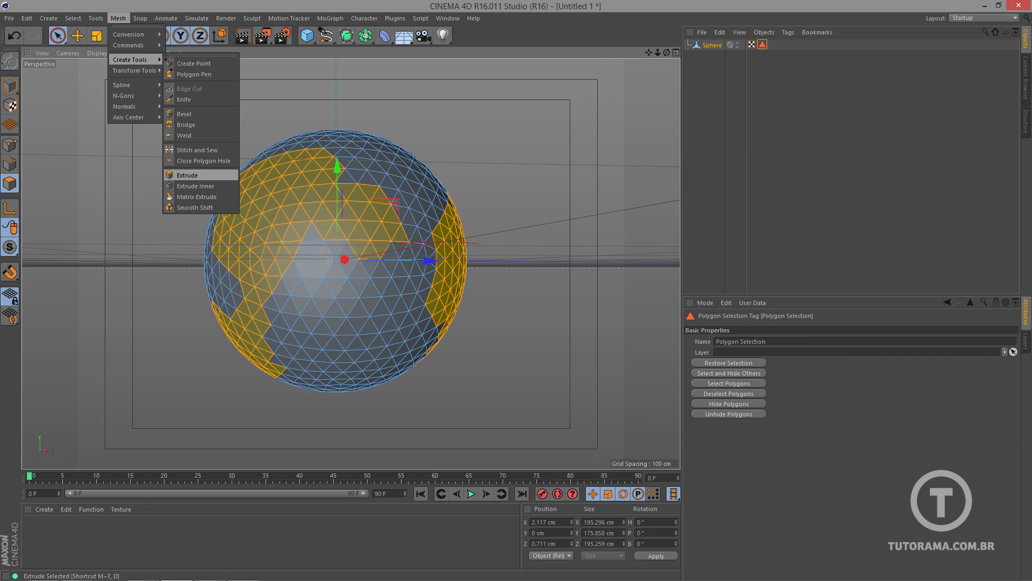
{"action": "left_click", "coordinate": [187, 175]}
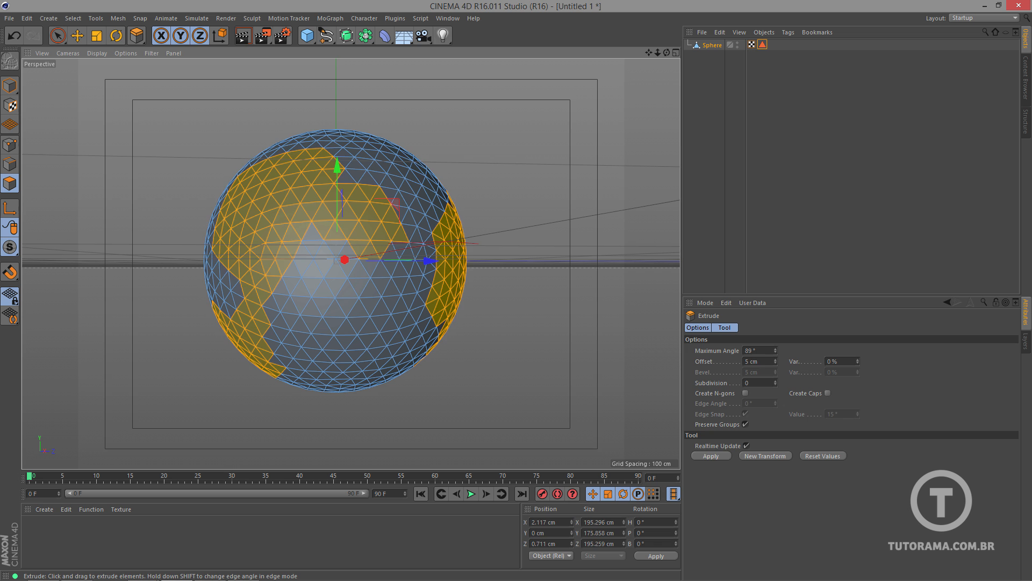
{"action": "mouse_move", "coordinate": [323, 258]}
{"action": "left_mouse_down"}
{"action": "mouse_move", "coordinate": [340, 258]}
{"action": "mouse_move", "coordinate": [326, 258]}
{"action": "left_mouse_up"}
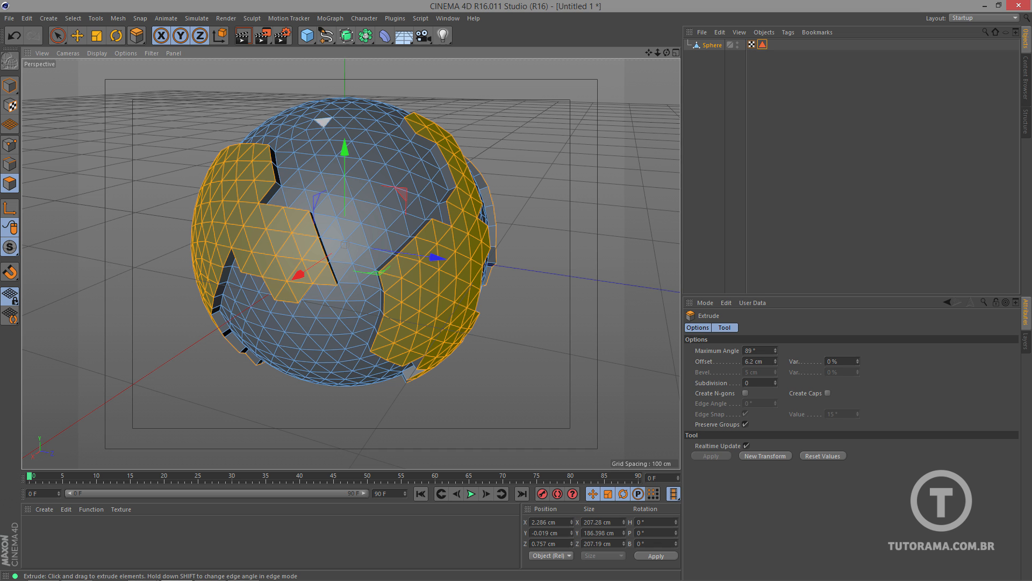
- Loop-select the side-wall polygons along the edge of one extruded continent
{"action": "left_click", "coordinate": [73, 18]}
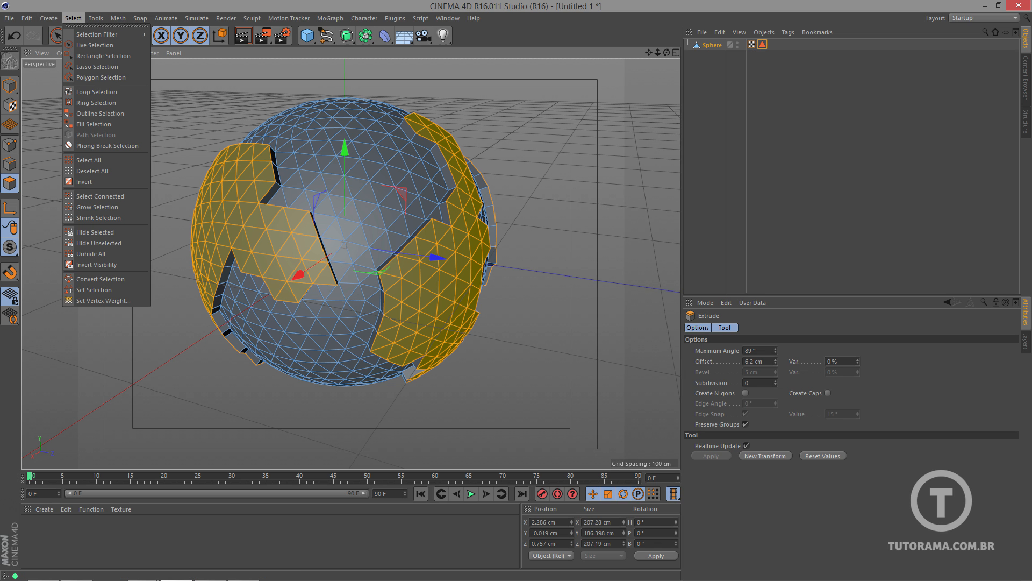
{"action": "left_click", "coordinate": [97, 92]}
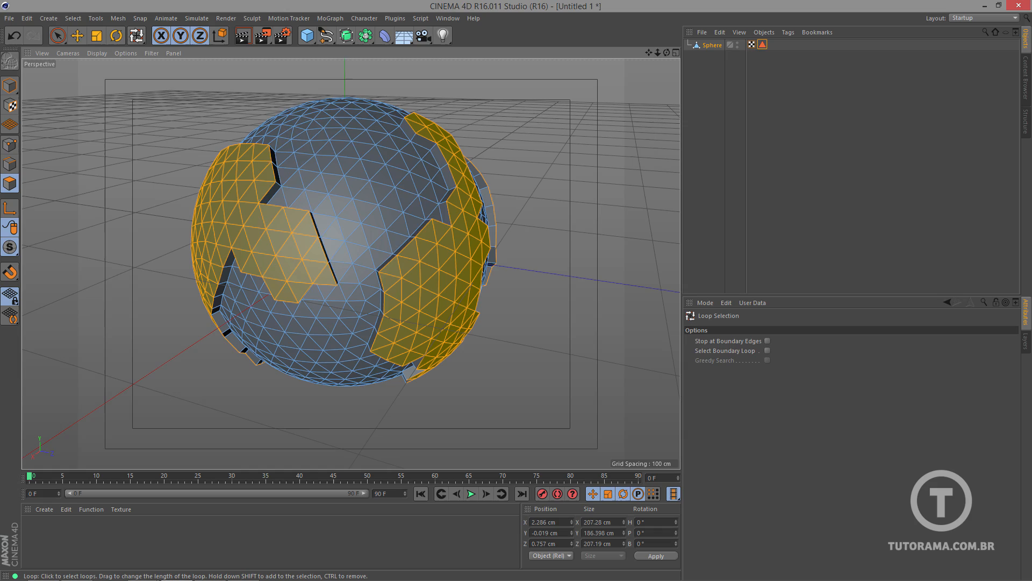
{"action": "scroll", "coordinate": [351, 263], "scroll_direction": "up", "scroll_amount": 10}
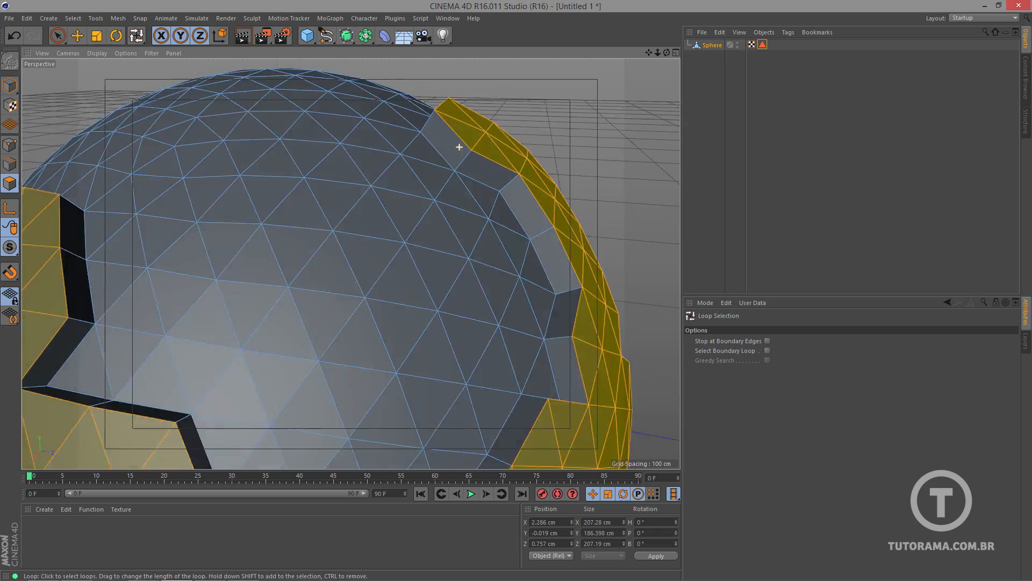
{"action": "middle_click_drag", "start_coordinate": [351, 264], "coordinate": [327, 267], "text": "alt"}
{"action": "left_click", "coordinate": [526, 264]}
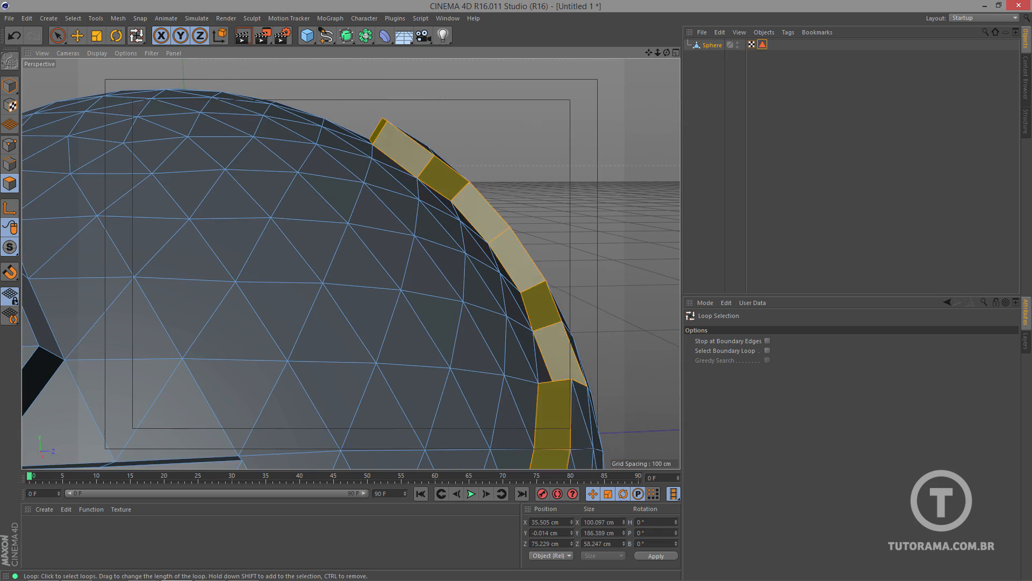
- Add the side-wall polygon loop of the next extruded continent to the current selection
{"action": "left_click_drag", "start_coordinate": [526, 263], "coordinate": [349, 296], "text": "alt"}
{"action": "scroll", "coordinate": [351, 263], "scroll_direction": "down", "scroll_amount": 7}
{"action": "middle_click_drag", "start_coordinate": [351, 263], "coordinate": [397, 142], "text": "alt"}
{"action": "left_click_drag", "start_coordinate": [324, 200], "coordinate": [285, 189], "text": "alt"}
{"action": "middle_click_drag", "start_coordinate": [323, 178], "coordinate": [414, 195], "text": "alt"}
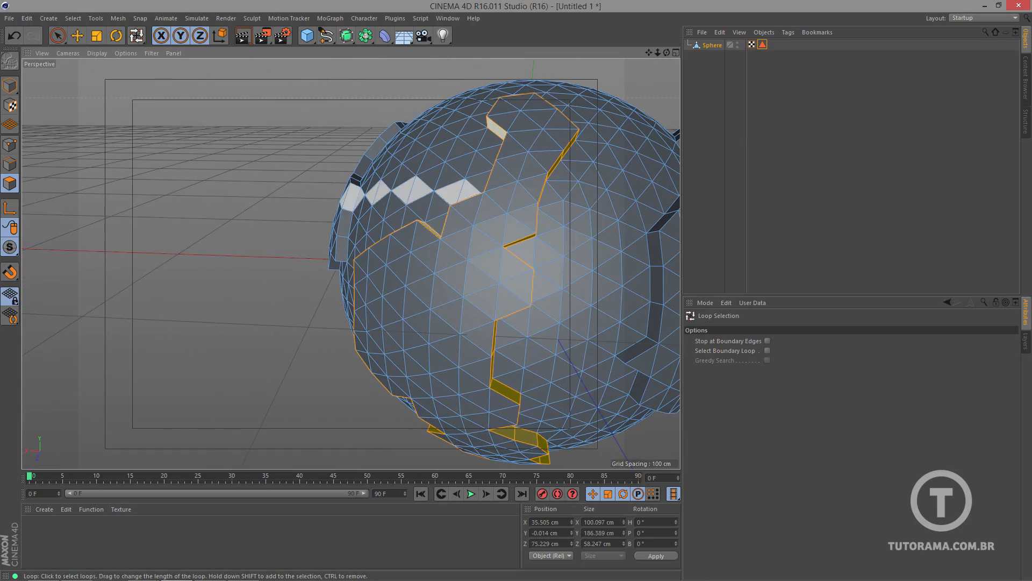
{"action": "scroll", "coordinate": [344, 180], "scroll_direction": "up", "scroll_amount": 6}
{"action": "left_click", "coordinate": [376, 172], "text": "shift"}
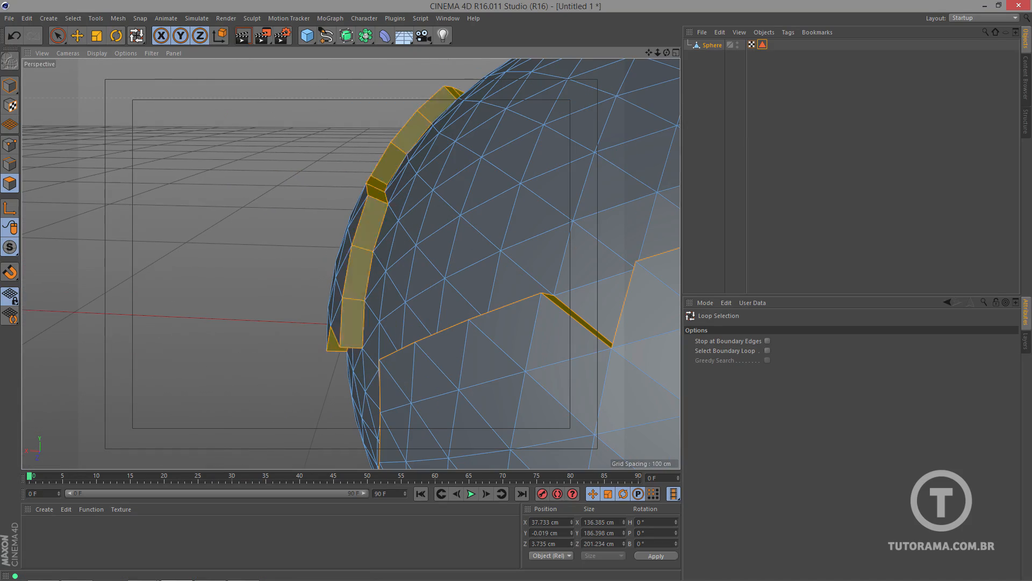
- Extend the selection with the side-wall loop of the remaining extruded continent on the other side of the sphere
{"action": "left_click_drag", "start_coordinate": [376, 172], "coordinate": [516, 192], "text": "alt"}
{"action": "scroll", "coordinate": [519, 191], "scroll_direction": "down", "scroll_amount": 6}
{"action": "left_click_drag", "start_coordinate": [403, 186], "coordinate": [525, 166], "text": "alt"}
{"action": "middle_click_drag", "start_coordinate": [258, 209], "coordinate": [398, 215], "text": "alt"}
{"action": "scroll", "coordinate": [399, 214], "scroll_direction": "up", "scroll_amount": 6}
{"action": "left_click_drag", "start_coordinate": [399, 214], "coordinate": [274, 186], "text": "alt"}
{"action": "left_click", "coordinate": [393, 170], "text": "shift"}
{"action": "scroll", "coordinate": [393, 209], "scroll_direction": "down", "scroll_amount": 4}
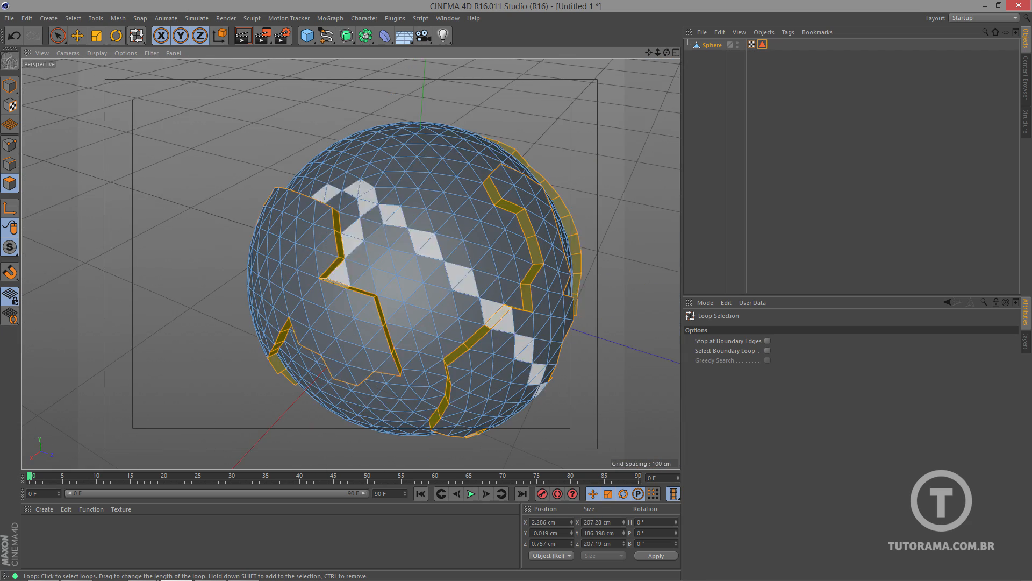
{"action": "middle_click_drag", "start_coordinate": [413, 301], "coordinate": [350, 263], "text": "alt"}
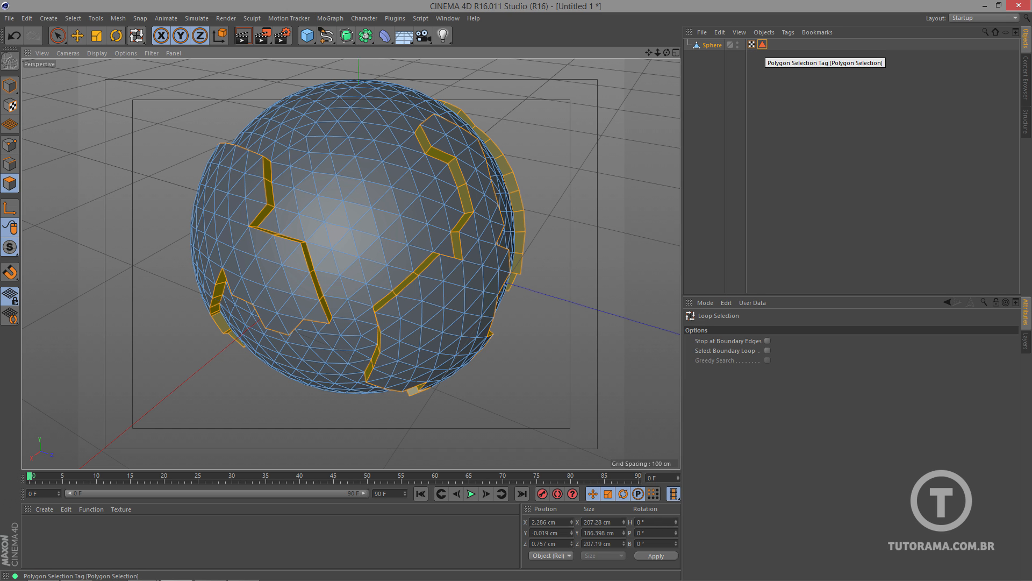
- Store the selected side walls as a new polygon selection without overwriting the existing one, and name it BOrdas
{"action": "left_click", "coordinate": [752, 45]}
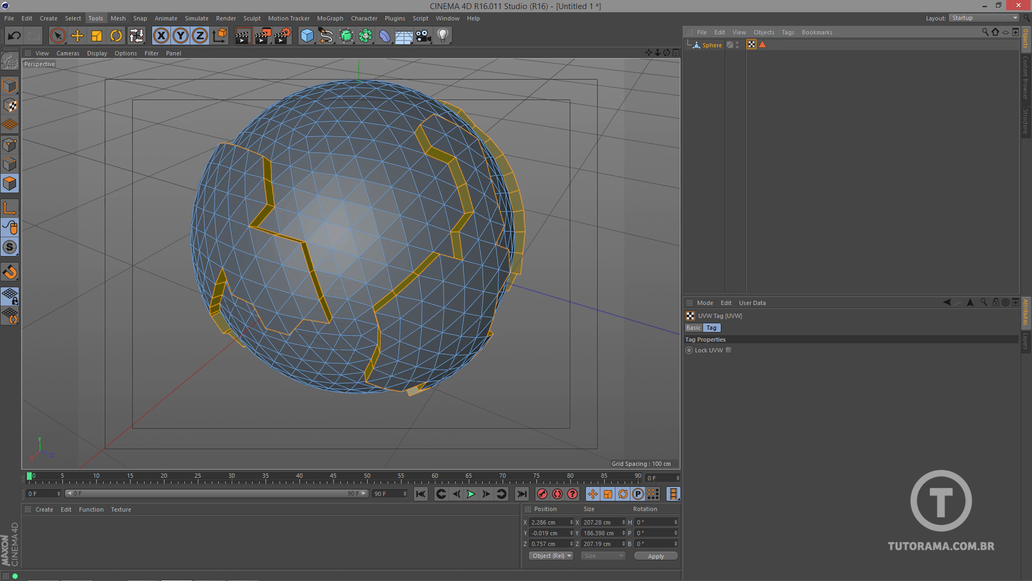
{"action": "left_click", "coordinate": [73, 18]}
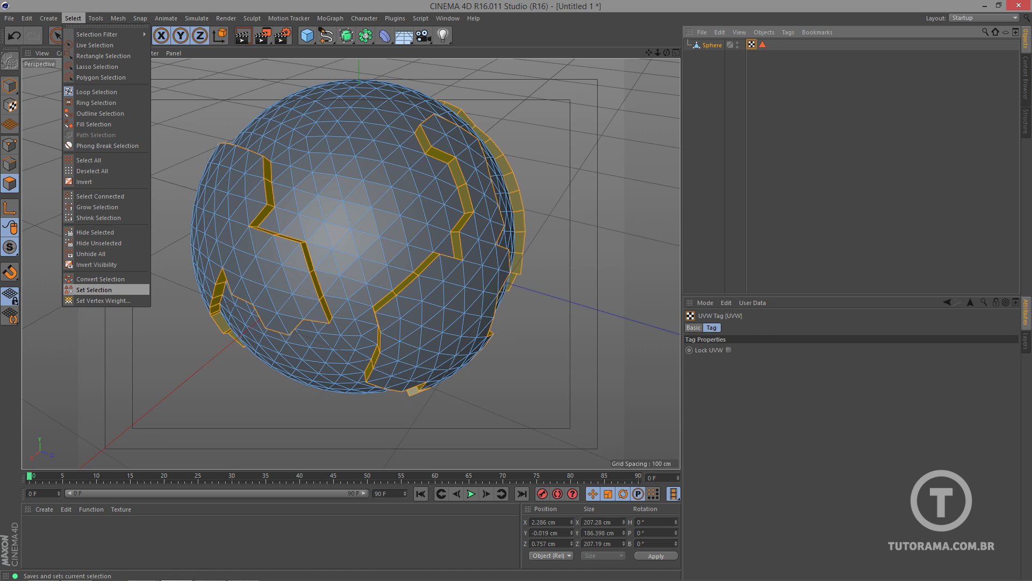
{"action": "left_click", "coordinate": [94, 290]}
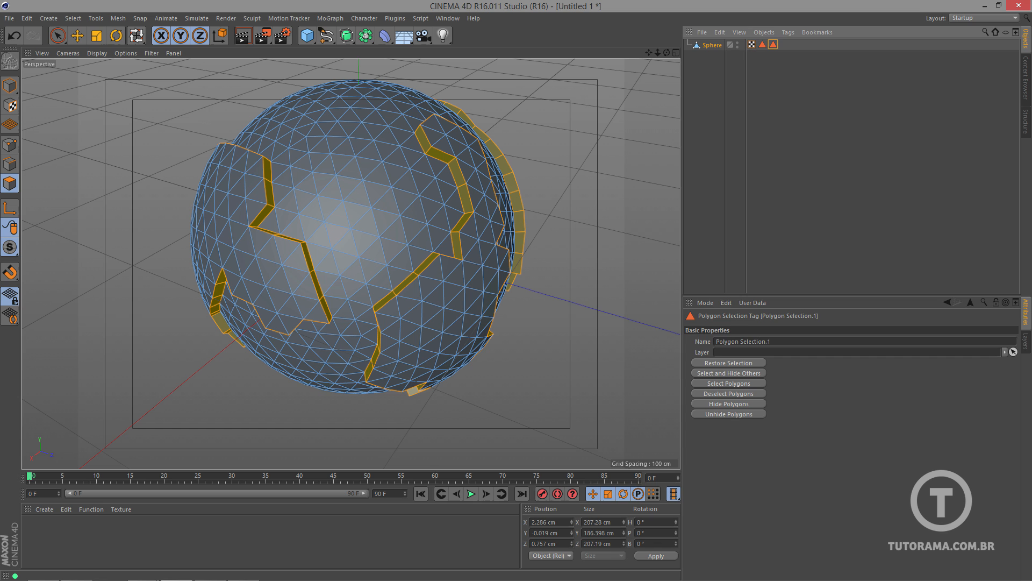
{"action": "left_click_drag", "start_coordinate": [774, 341], "coordinate": [715, 341]}
{"action": "type", "text": "Bordas"}
{"action": "key", "text": "Return"}
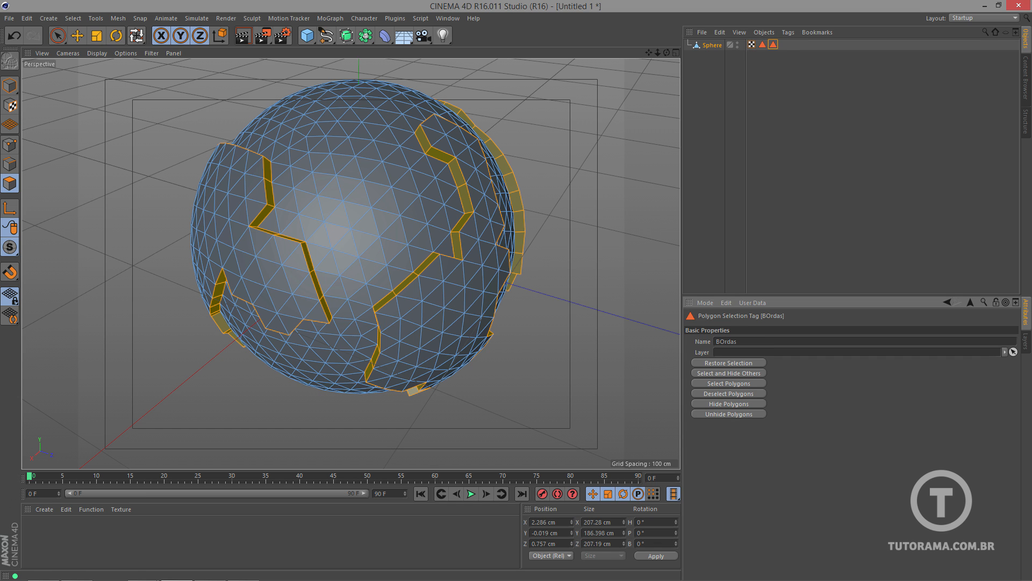
- Rename the continents' polygon selection tag as Continentes
{"action": "left_click", "coordinate": [762, 44]}
{"action": "left_click", "coordinate": [772, 341]}
{"action": "left_click_drag", "start_coordinate": [772, 341], "coordinate": [715, 341]}
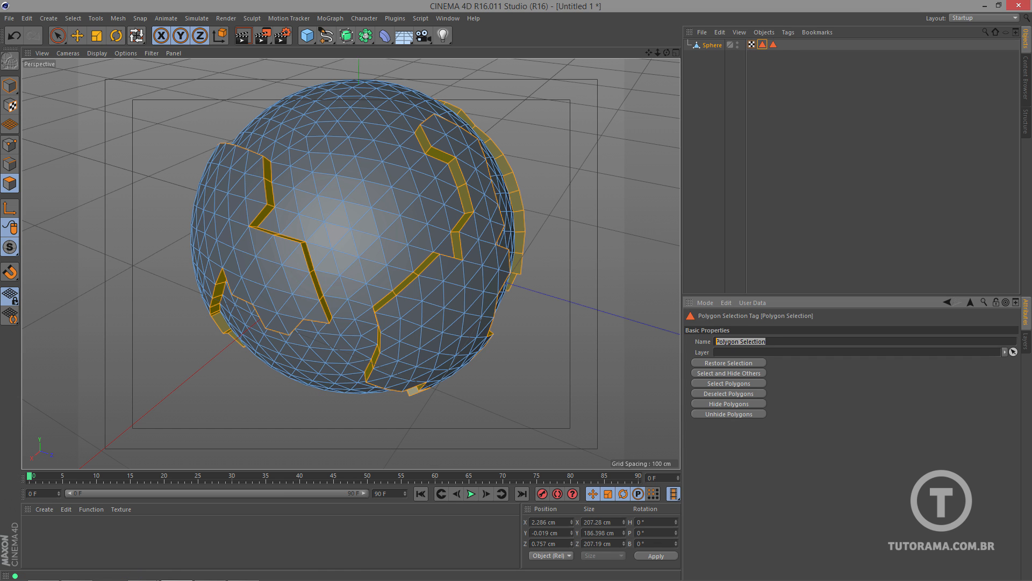
{"action": "left_click", "coordinate": [773, 45]}
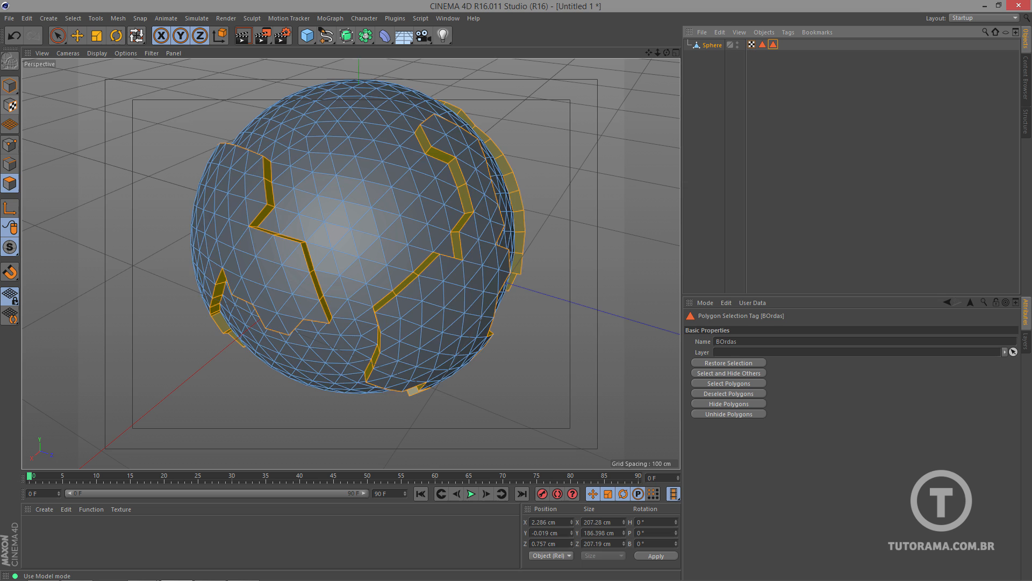
- Switch to Model mode and create a new blue material with colour R 34, G 139, B 200
{"action": "left_click", "coordinate": [10, 85]}
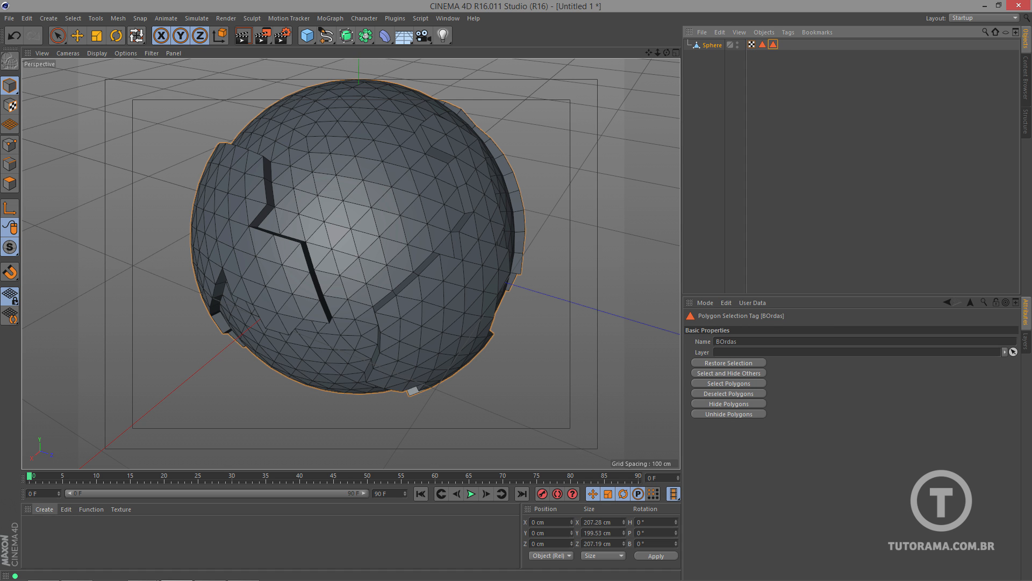
{"action": "left_click", "coordinate": [44, 509]}
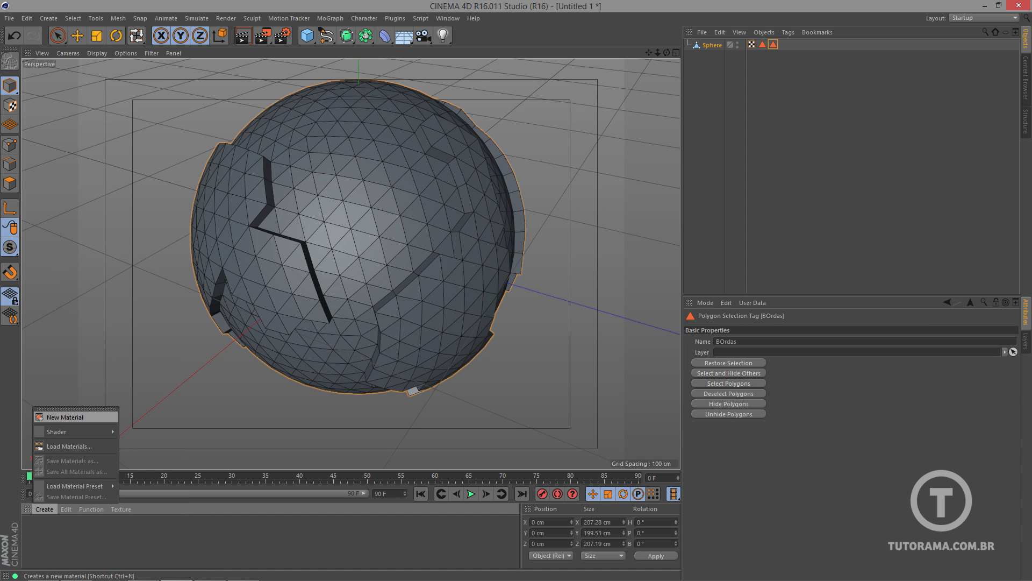
{"action": "left_click", "coordinate": [65, 418]}
{"action": "double_click", "coordinate": [34, 528]}
{"action": "left_click", "coordinate": [296, 132]}
{"action": "left_click", "coordinate": [331, 93]}
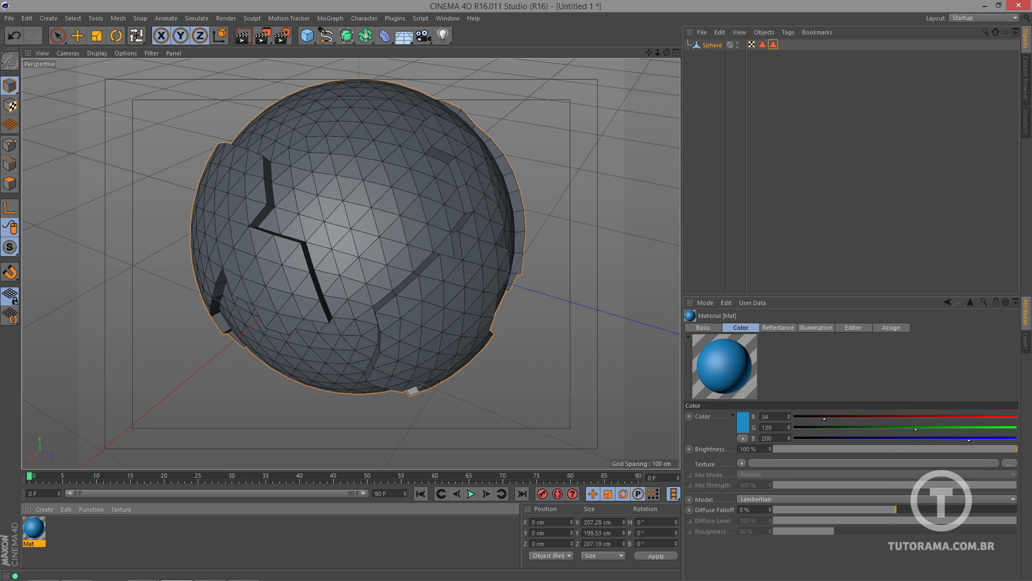
- Apply the blue material to the whole sphere and create a brown material with colour R 130, G 76, B 6
{"action": "left_click", "coordinate": [44, 508]}
{"action": "left_click", "coordinate": [64, 417]}
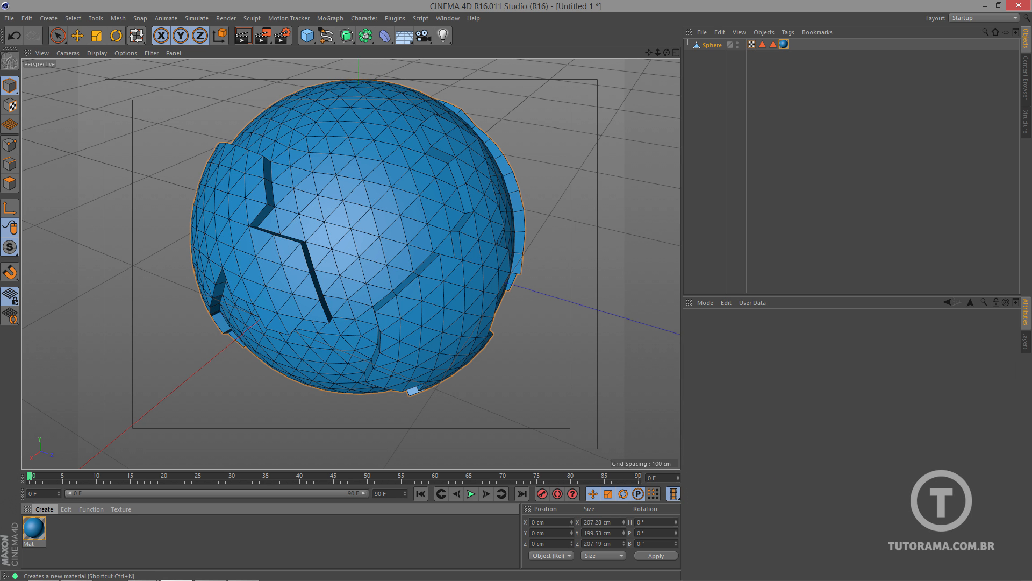
{"action": "double_click", "coordinate": [34, 527]}
{"action": "left_click", "coordinate": [292, 116]}
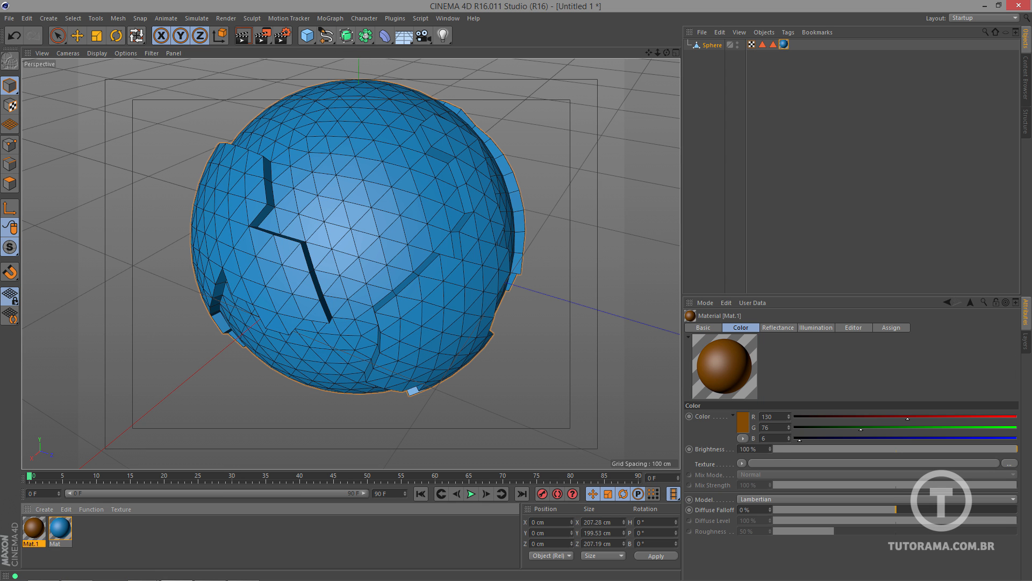
- Apply the brown material to the sphere and restrict its texture tag to the BOrdas selection
{"action": "left_click_drag", "start_coordinate": [34, 528], "coordinate": [712, 45]}
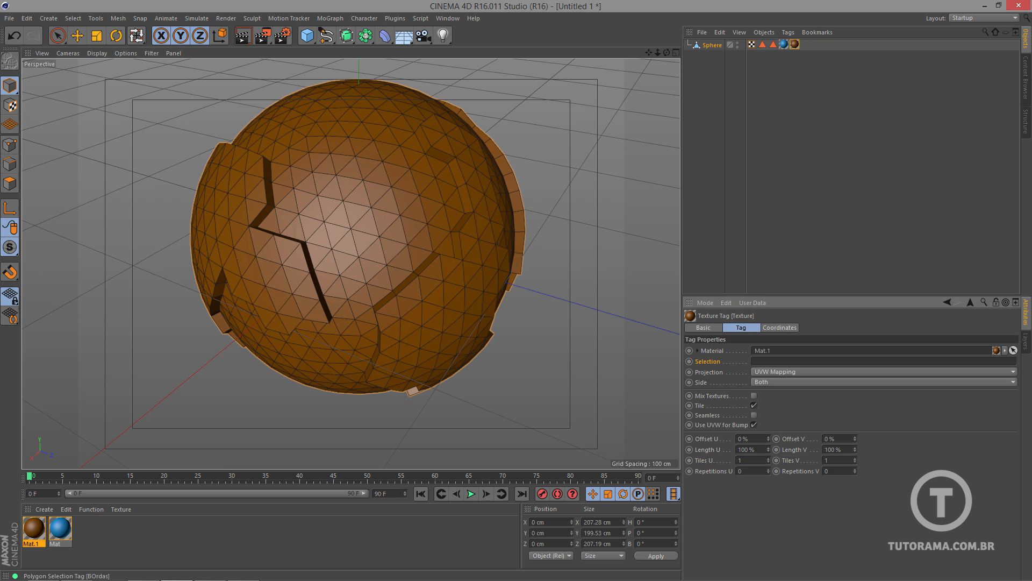
{"action": "left_click", "coordinate": [773, 45]}
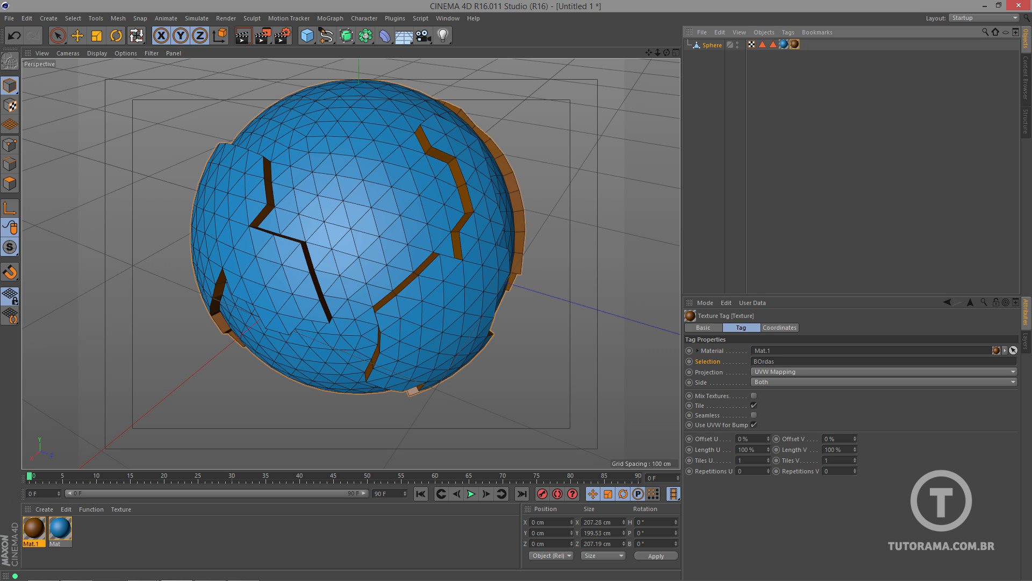
{"action": "mouse_move", "coordinate": [439, 193]}
{"action": "left_mouse_down", "text": "alt"}
{"action": "mouse_move", "coordinate": [384, 181]}
{"action": "mouse_move", "coordinate": [419, 185]}
{"action": "left_mouse_up", "text": "alt"}
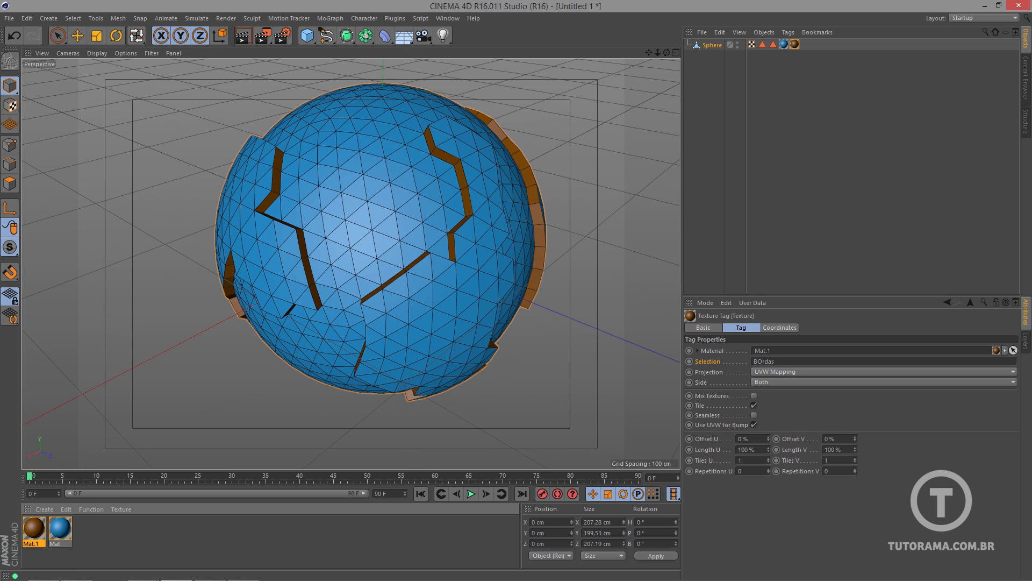
- Create an olive-green material with colour R 96, G 106, B 5
{"action": "left_click", "coordinate": [124, 538]}
{"action": "left_click", "coordinate": [44, 509]}
{"action": "left_click", "coordinate": [65, 417]}
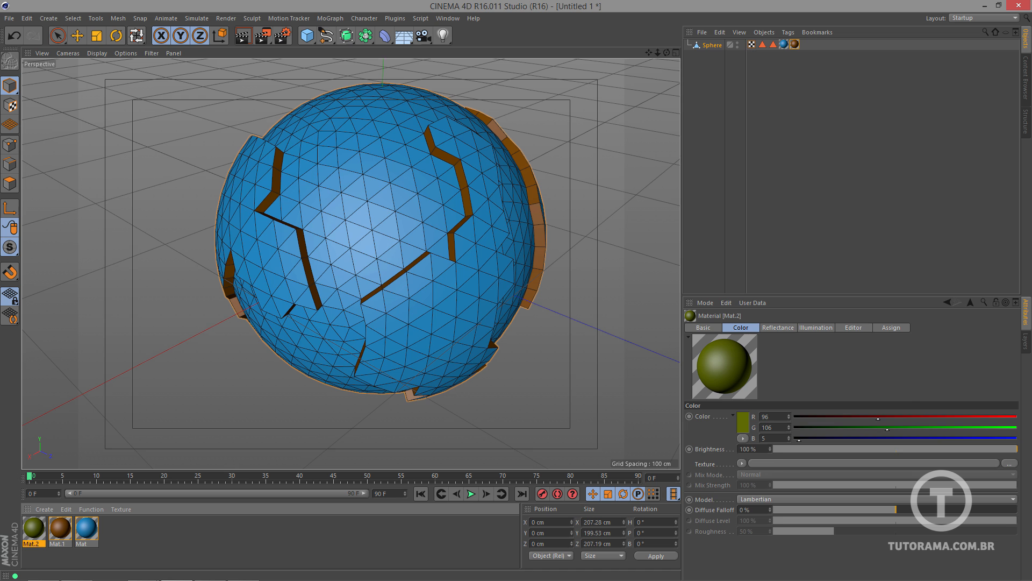
- Apply the green material to the sphere, restrict it to the Continentes selection and return to Model mode
{"action": "left_click_drag", "start_coordinate": [34, 527], "coordinate": [713, 45]}
{"action": "double_click", "coordinate": [762, 45]}
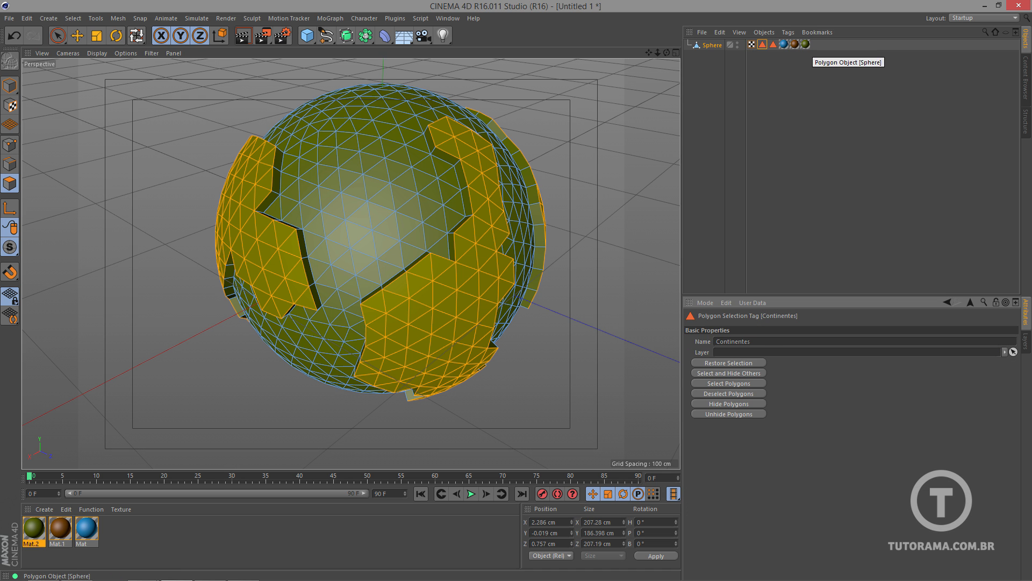
{"action": "left_click", "coordinate": [805, 44]}
{"action": "left_click_drag", "start_coordinate": [762, 44], "coordinate": [882, 362]}
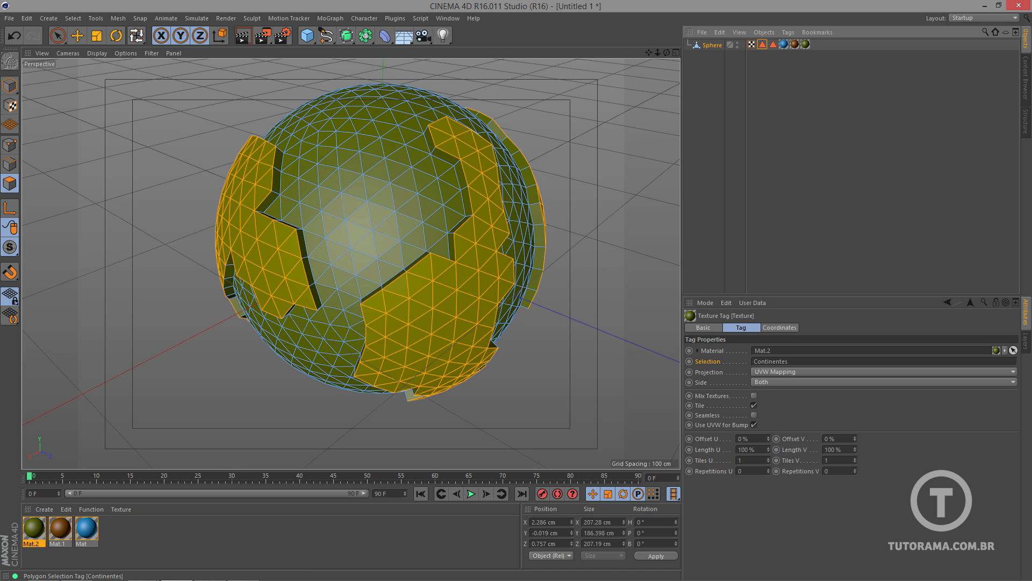
{"action": "left_click", "coordinate": [839, 151]}
{"action": "left_click", "coordinate": [10, 85]}
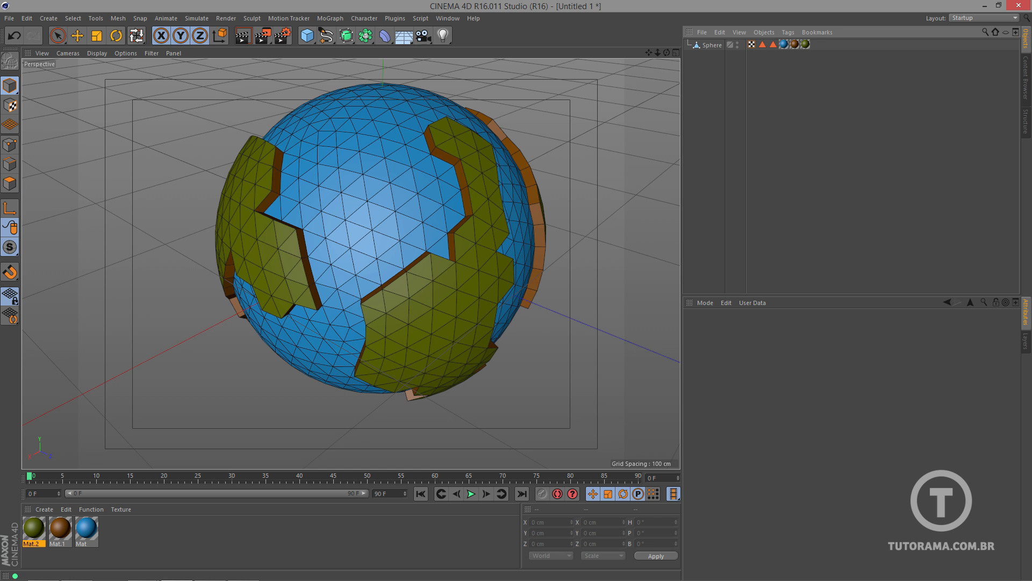
- Inspect the coloured globe from several sides and render a preview in the viewport
{"action": "left_click_drag", "start_coordinate": [494, 214], "coordinate": [447, 213], "text": "alt"}
{"action": "scroll", "coordinate": [468, 207], "scroll_direction": "down", "scroll_amount": 4}
{"action": "middle_click_drag", "start_coordinate": [449, 209], "coordinate": [368, 216], "text": "alt"}
{"action": "scroll", "coordinate": [368, 216], "scroll_direction": "up", "scroll_amount": 4}
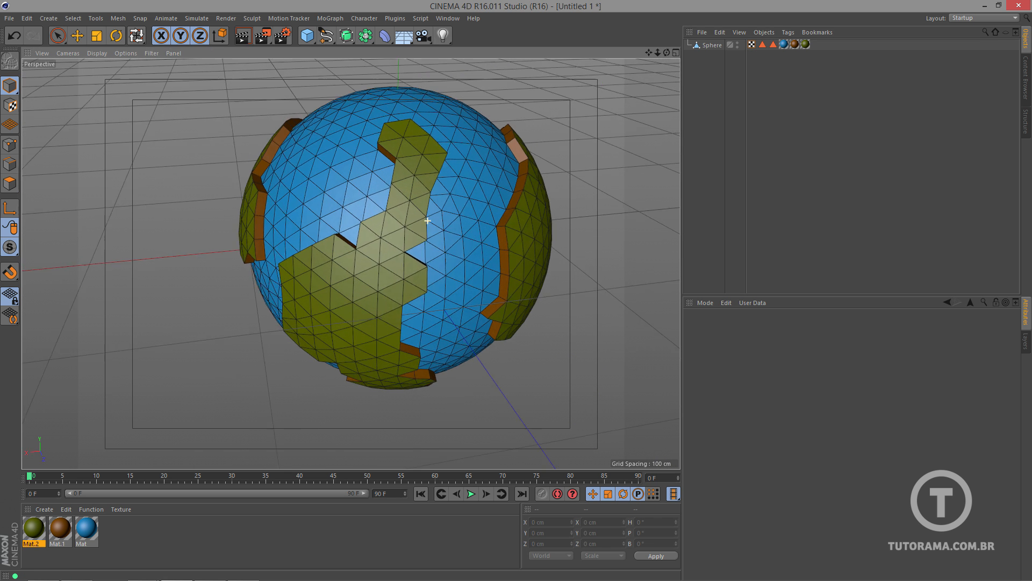
{"action": "left_click_drag", "start_coordinate": [426, 219], "coordinate": [475, 209], "text": "alt"}
{"action": "left_click", "coordinate": [243, 36]}
{"action": "middle_click_drag", "start_coordinate": [309, 260], "coordinate": [351, 264], "text": "alt"}
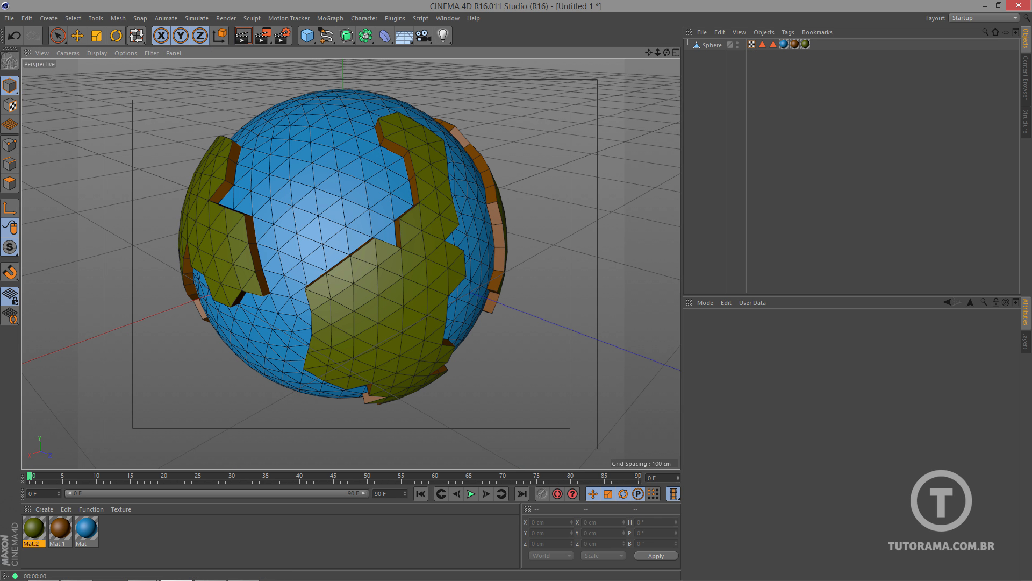
- Add a Background object to the scene
{"action": "key", "text": "e"}
{"action": "left_click", "coordinate": [404, 36]}
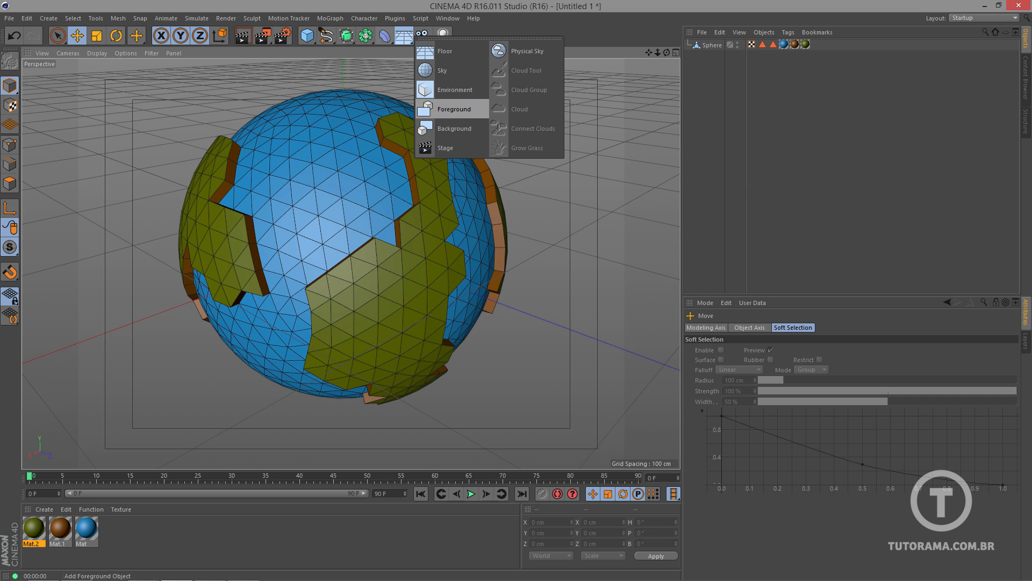
{"action": "left_click", "coordinate": [454, 128]}
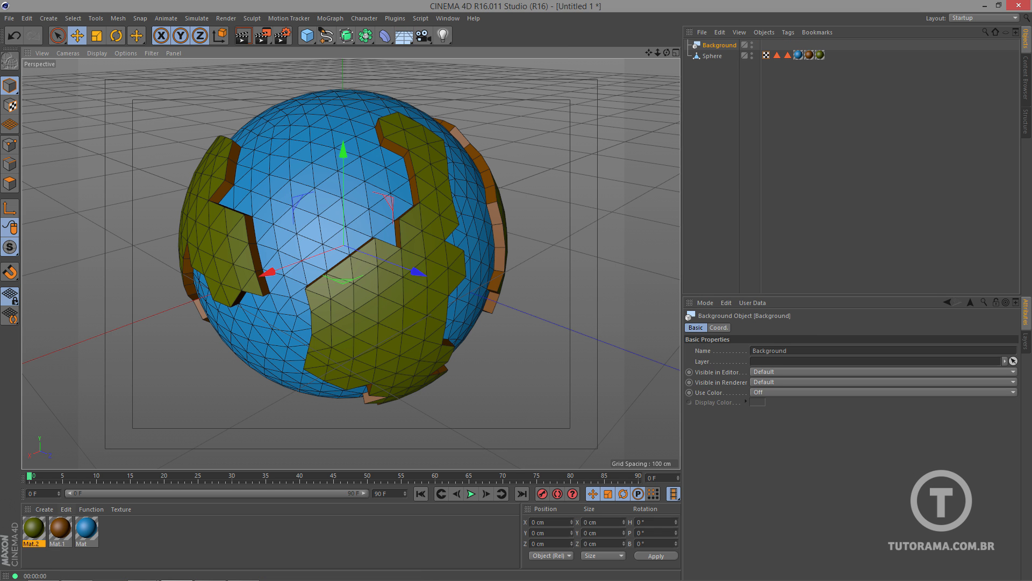
- Create a new material named BG and open it for editing
{"action": "left_click", "coordinate": [44, 508]}
{"action": "left_click", "coordinate": [51, 415]}
{"action": "double_click", "coordinate": [34, 529]}
{"action": "type", "text": "BG"}
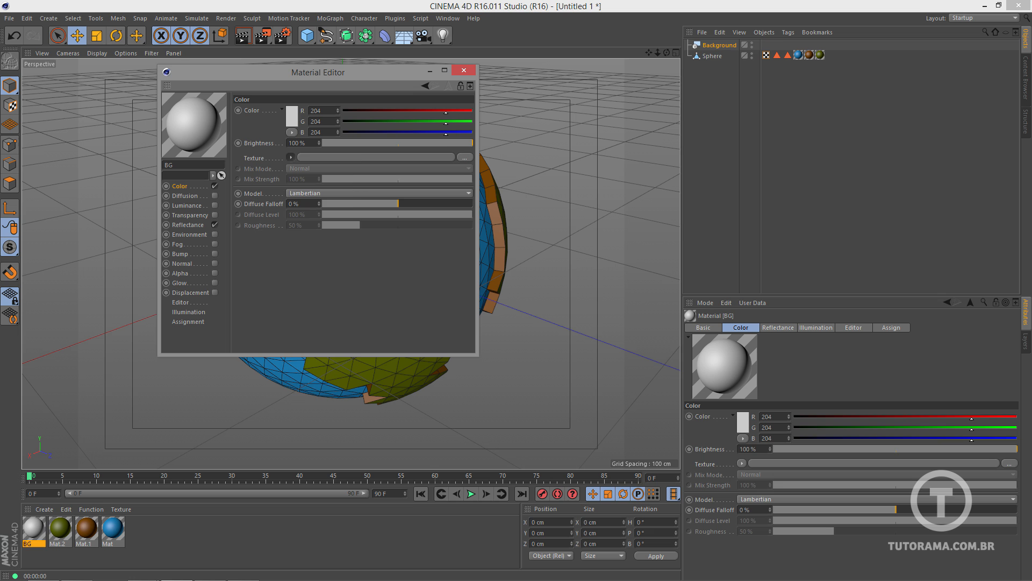
- Load a Gradient shader as the BG material's colour texture and set its type to 2D - Circular
{"action": "left_click", "coordinate": [290, 157]}
{"action": "left_click", "coordinate": [309, 272]}
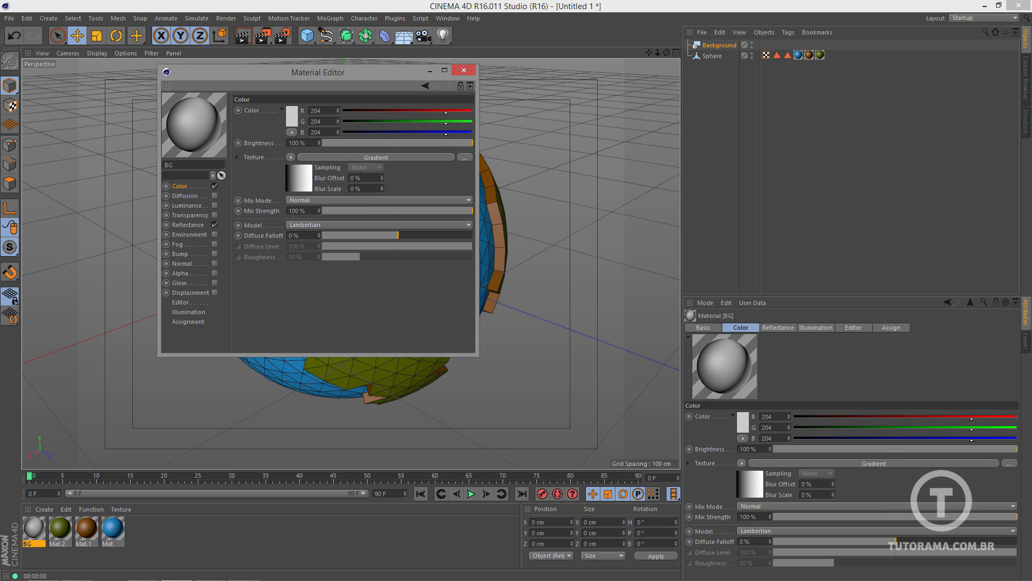
{"action": "left_click", "coordinate": [376, 157]}
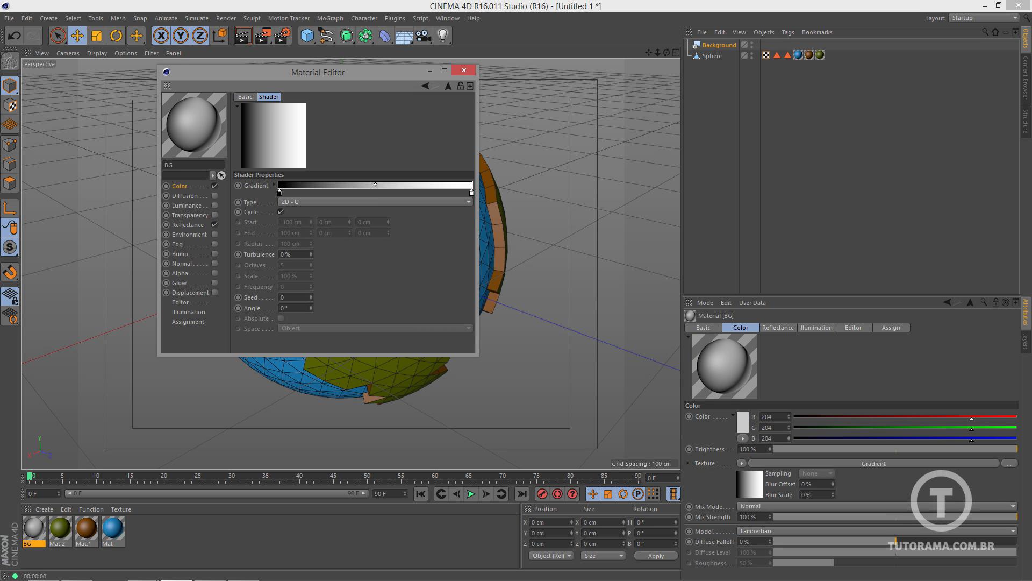
{"action": "left_click", "coordinate": [375, 202]}
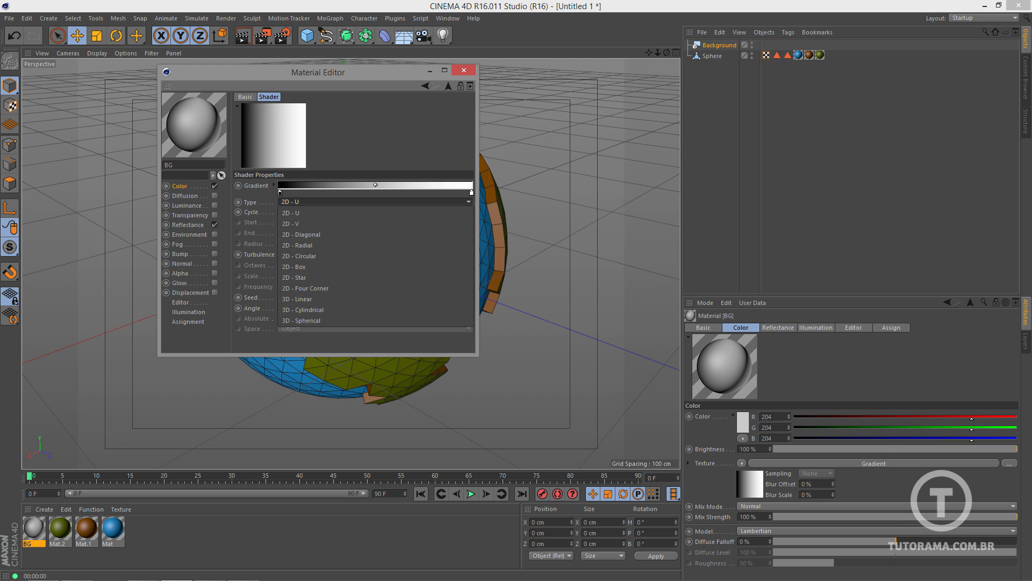
{"action": "left_click", "coordinate": [306, 256]}
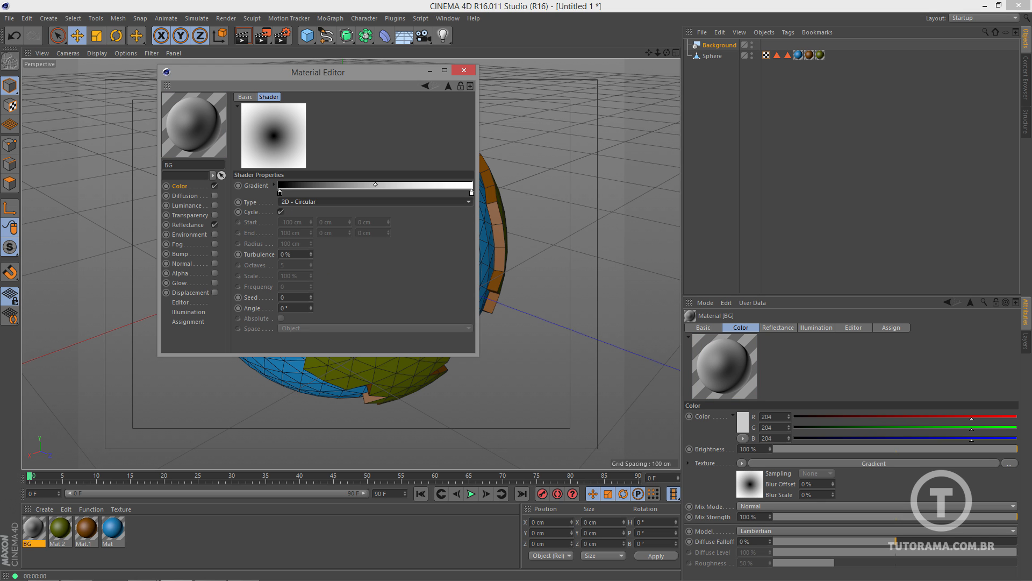
- Set the gradient's starting colour, at the centre of the circle, to a pale cyan
{"action": "double_click", "coordinate": [279, 192]}
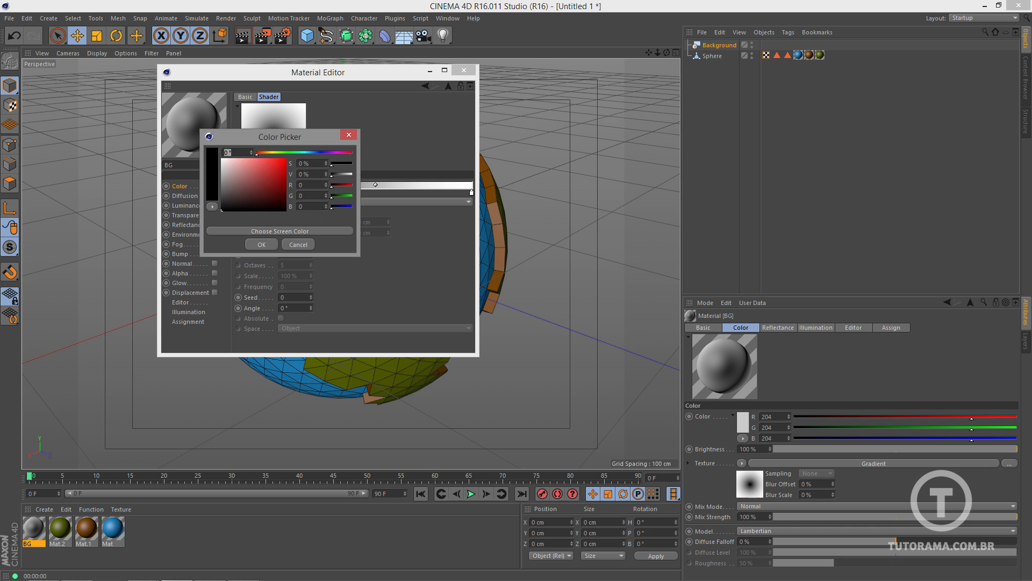
{"action": "left_click_drag", "start_coordinate": [293, 153], "coordinate": [308, 154]}
{"action": "left_click_drag", "start_coordinate": [230, 180], "coordinate": [235, 160]}
{"action": "left_click", "coordinate": [261, 245]}
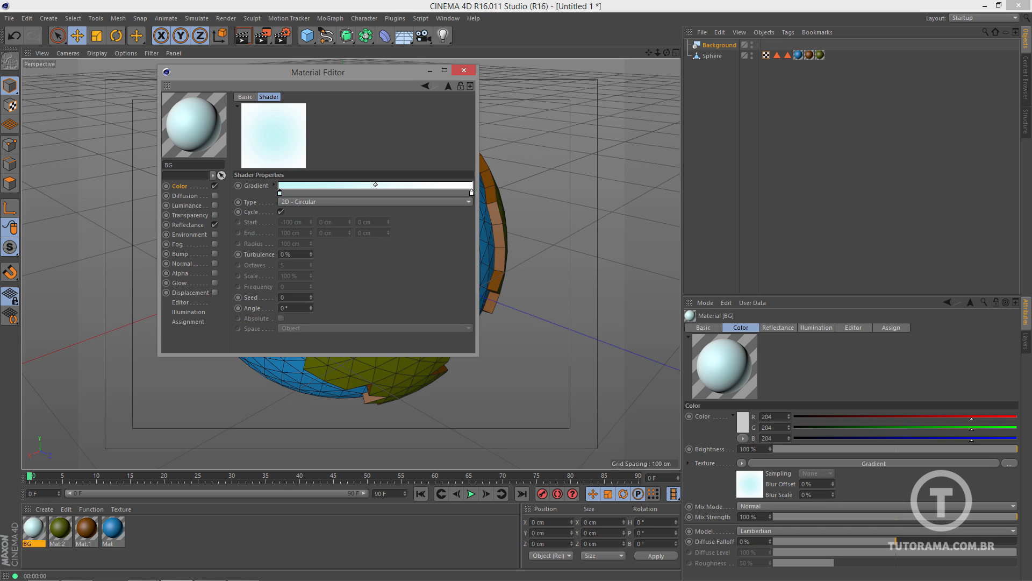
- Set the gradient's outer colour to a dark blue with RGB 30, 82, 111 and close the material
{"action": "double_click", "coordinate": [472, 192]}
{"action": "left_click_drag", "start_coordinate": [490, 152], "coordinate": [502, 152]}
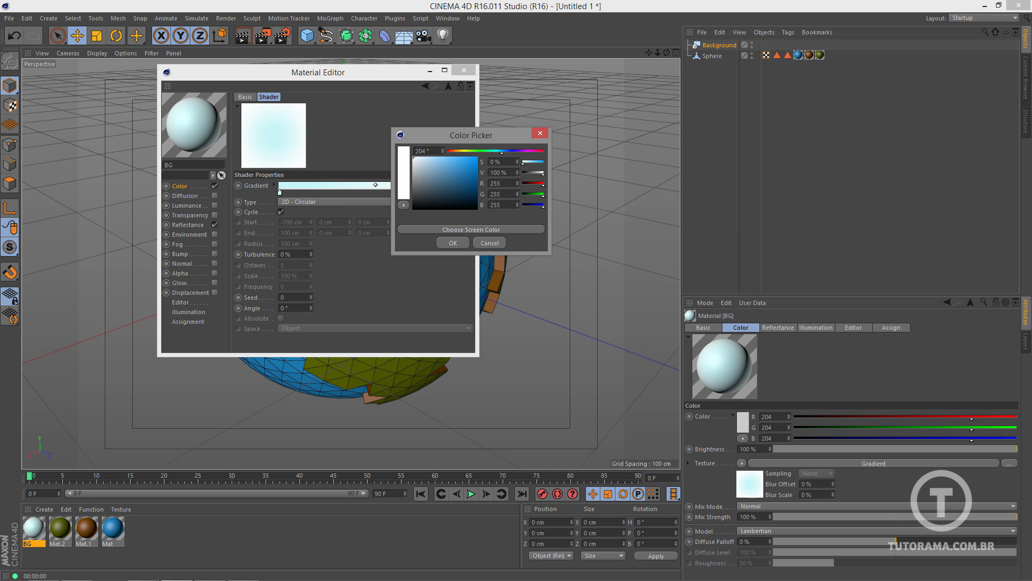
{"action": "left_click", "coordinate": [461, 185]}
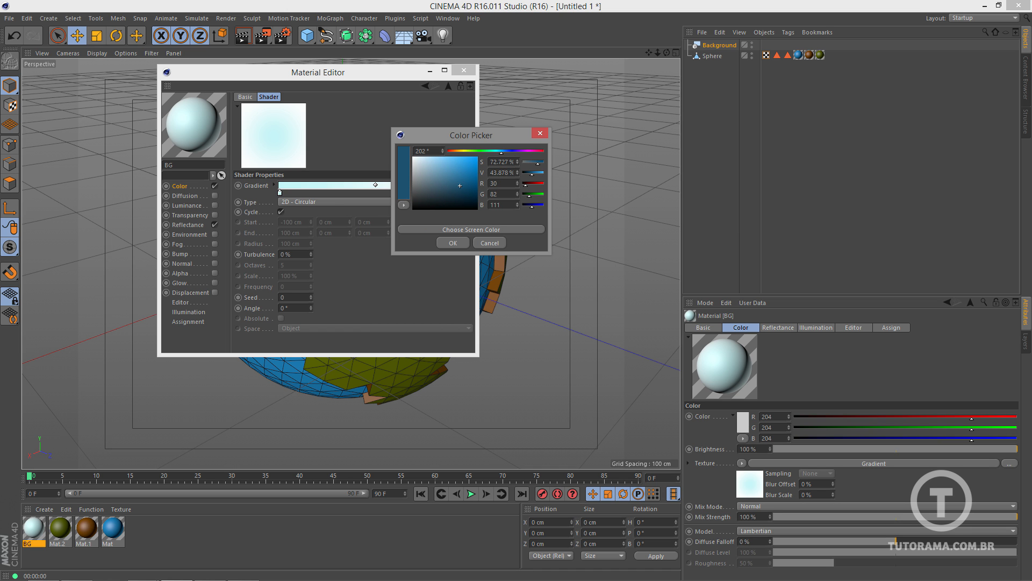
{"action": "left_click", "coordinate": [453, 243]}
{"action": "left_click", "coordinate": [464, 71]}
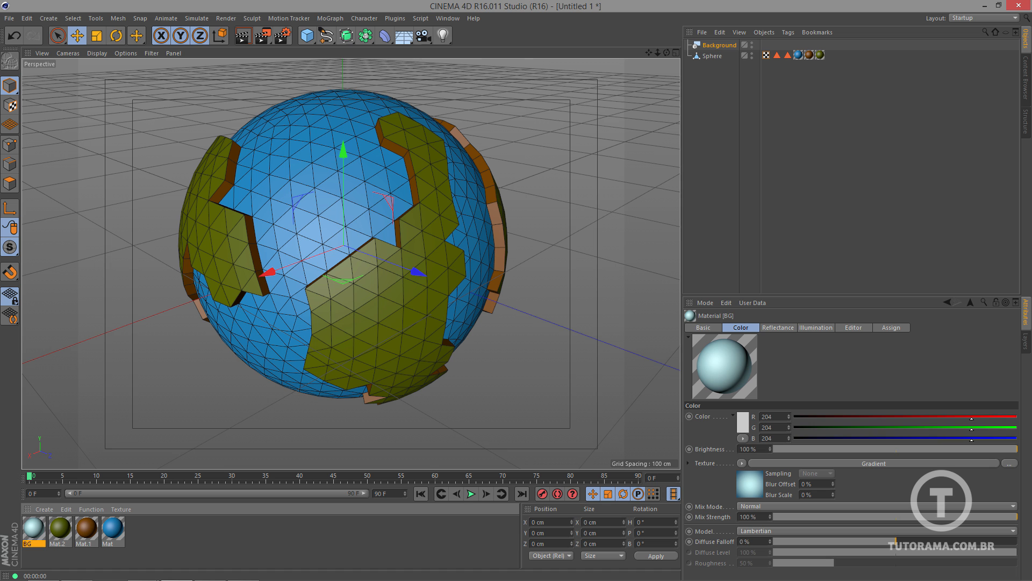
- Apply the BG material to the Background object and render the view
{"action": "left_click_drag", "start_coordinate": [34, 528], "coordinate": [719, 45]}
{"action": "left_click", "coordinate": [796, 134]}
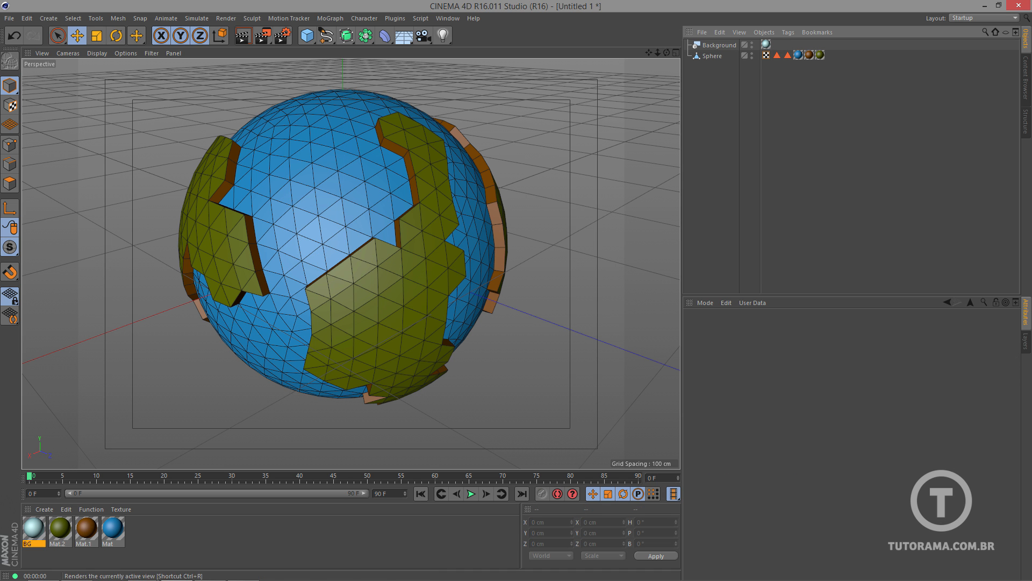
{"action": "key", "text": "ctrl+r"}
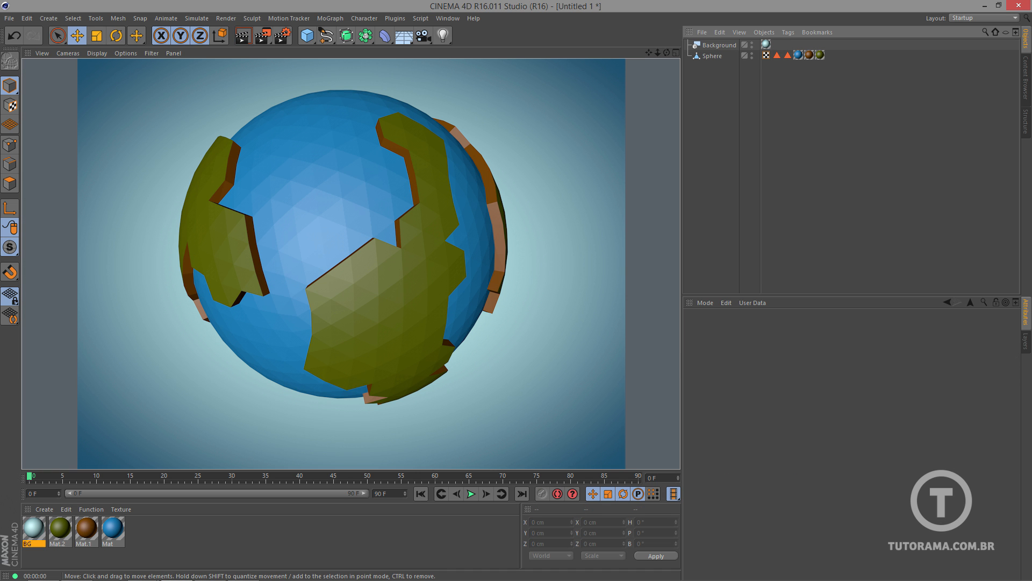
- Set the render output to the Film/Video preset HDV/HDTV 720 25
{"action": "right_click_drag", "start_coordinate": [363, 221], "coordinate": [365, 232], "text": "alt"}
{"action": "left_click_drag", "start_coordinate": [365, 232], "coordinate": [363, 221], "text": "alt"}
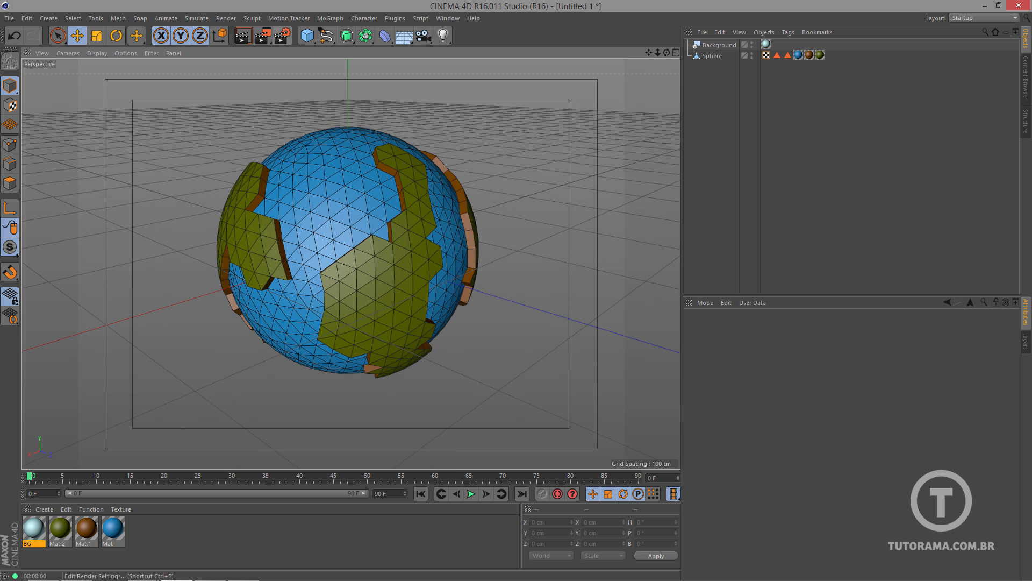
{"action": "left_click", "coordinate": [282, 35]}
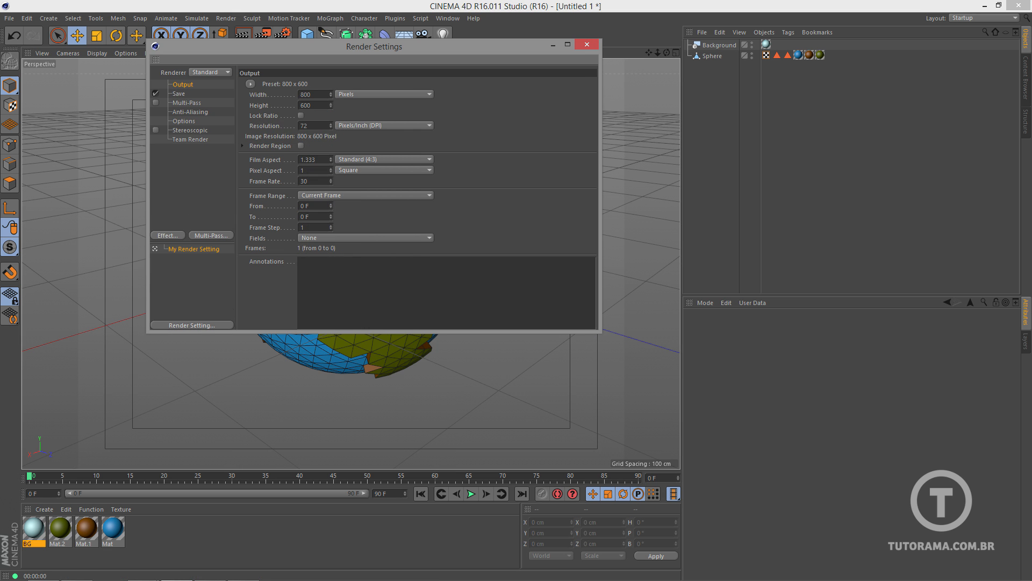
{"action": "left_click", "coordinate": [251, 84]}
{"action": "mouse_move", "coordinate": [275, 117]}
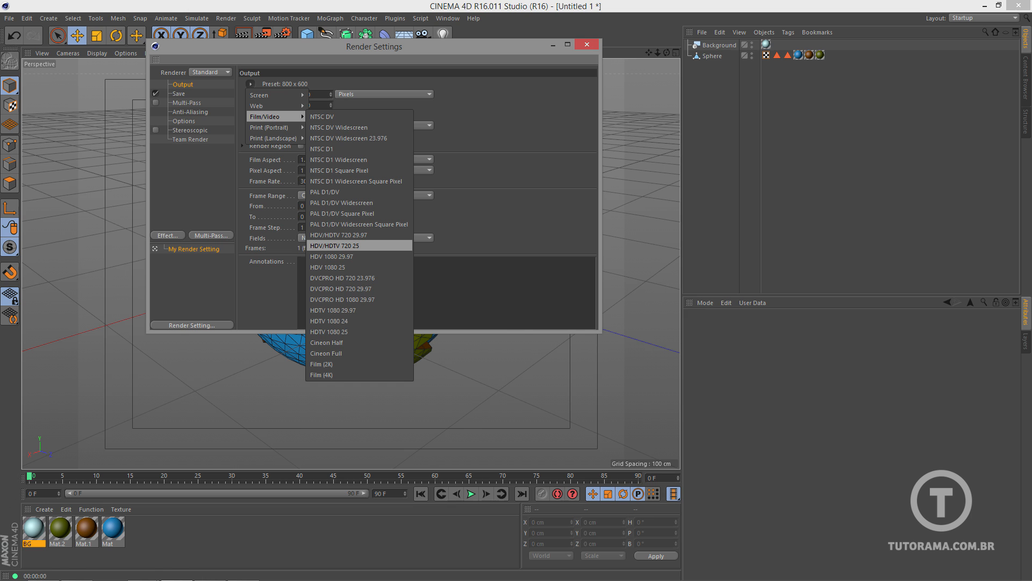
{"action": "left_click", "coordinate": [334, 245]}
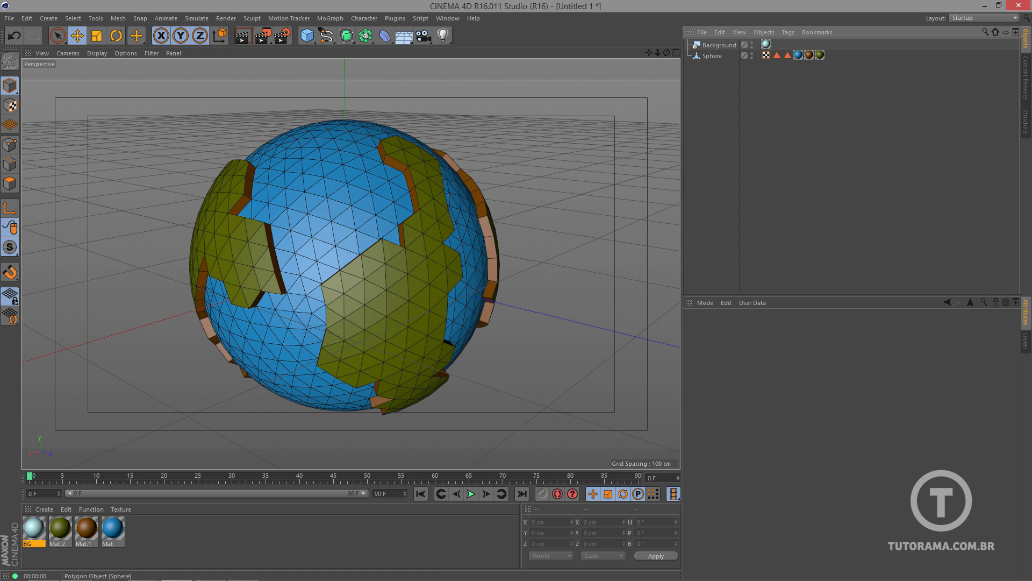
- Hide the globe in both editor and renderer and rename it Planeta
{"action": "left_click", "coordinate": [751, 54], "text": "alt"}
{"action": "double_click", "coordinate": [713, 56]}
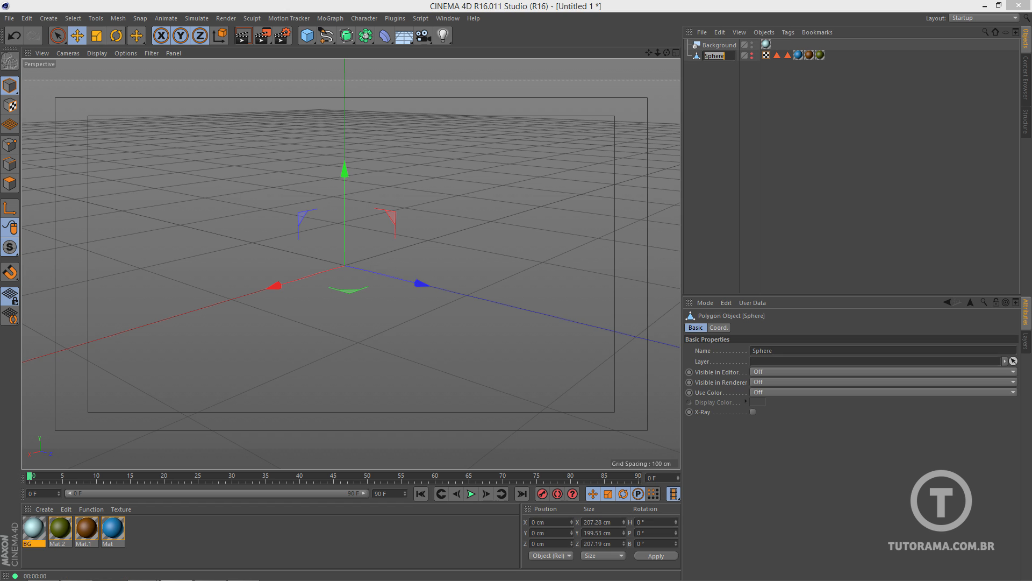
{"action": "type", "text": "Planeta"}
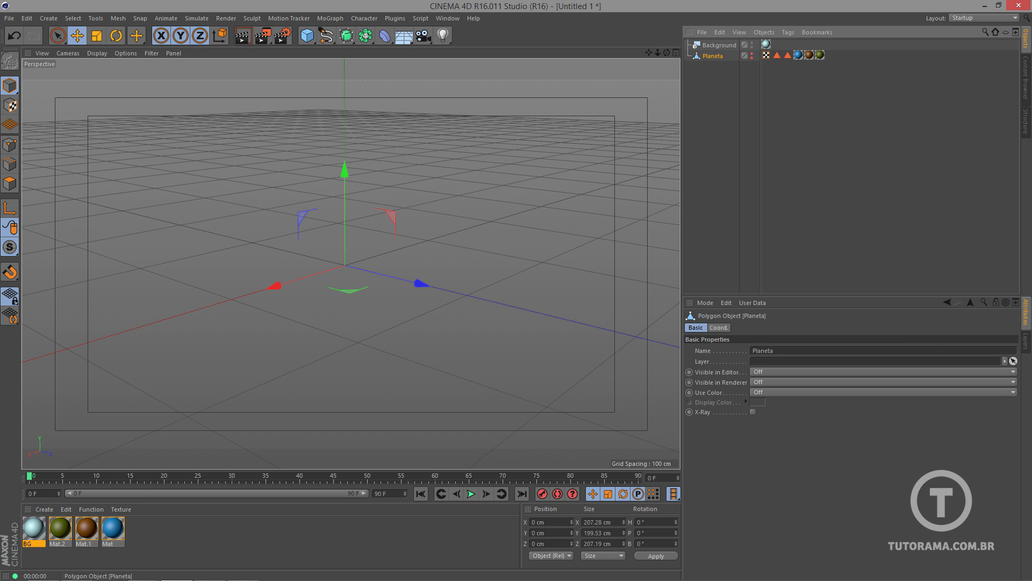
{"action": "key", "text": "Return"}
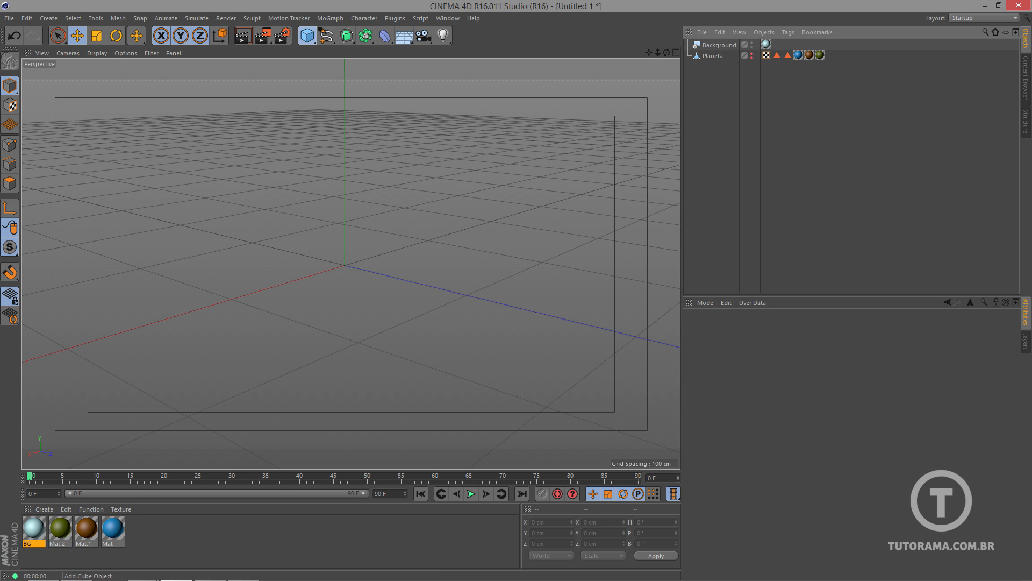
- Add a cylinder for the tree trunk with a radius of 2 cm and a height of 18 cm
{"action": "left_click", "coordinate": [307, 36]}
{"action": "left_click", "coordinate": [526, 51]}
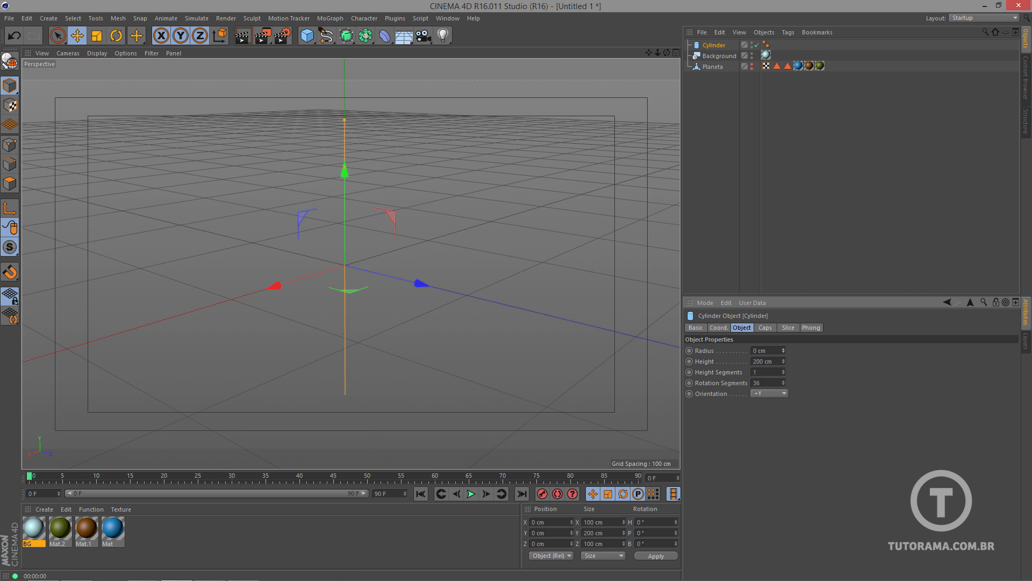
{"action": "scroll", "coordinate": [351, 264], "scroll_direction": "up", "scroll_amount": 5}
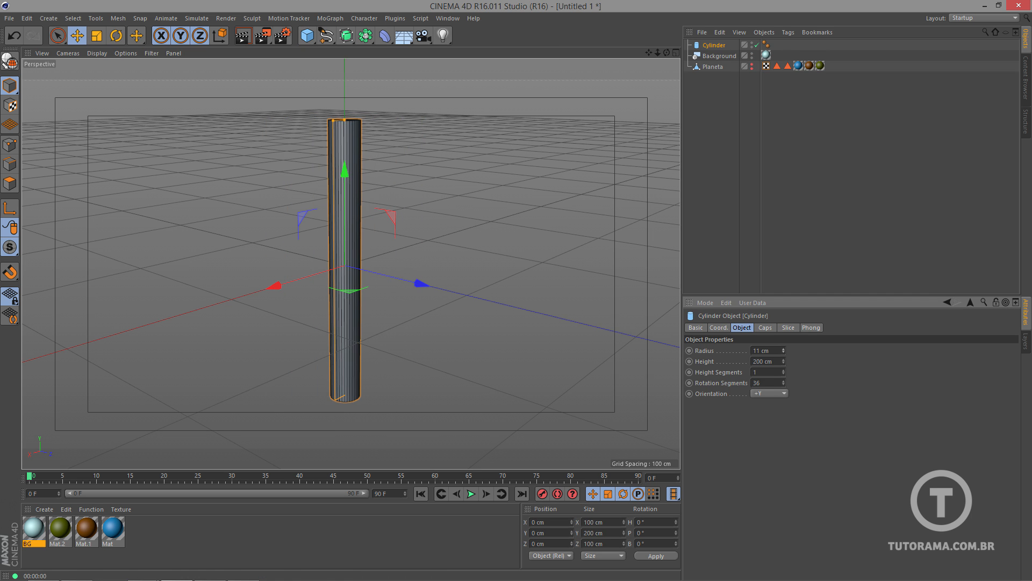
{"action": "middle_click_drag", "start_coordinate": [361, 202], "coordinate": [353, 237], "text": "alt"}
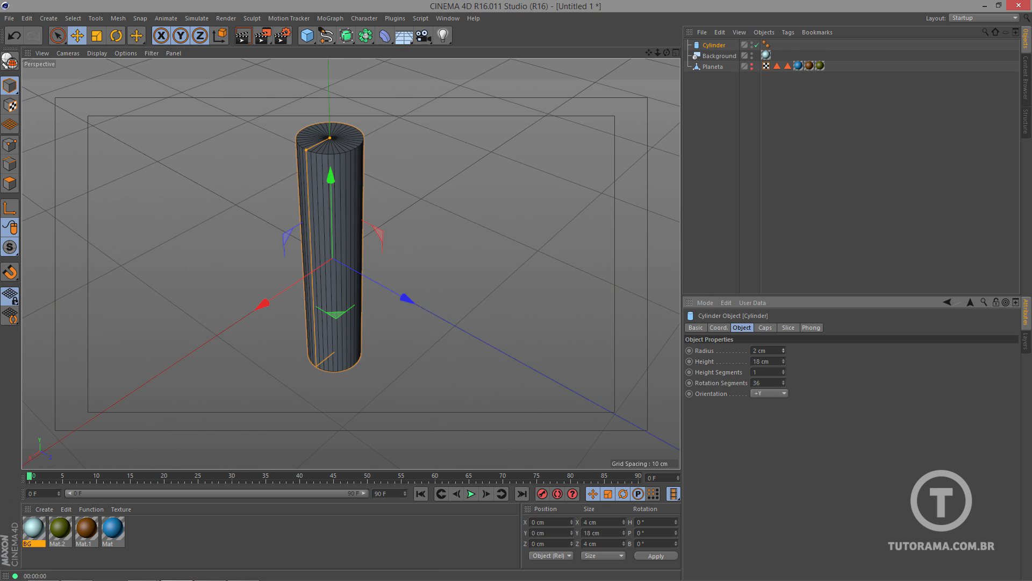
- Turn off the trunk cylinder's caps and set its rotation segments to 6
{"action": "left_click", "coordinate": [765, 327]}
{"action": "left_click", "coordinate": [742, 327]}
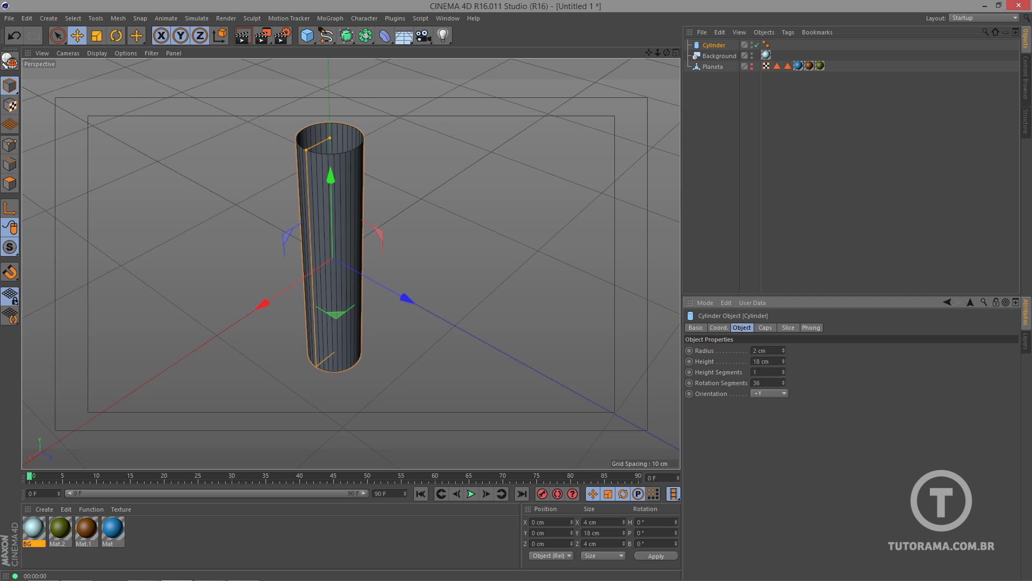
{"action": "left_click_drag", "start_coordinate": [783, 382], "coordinate": [784, 396]}
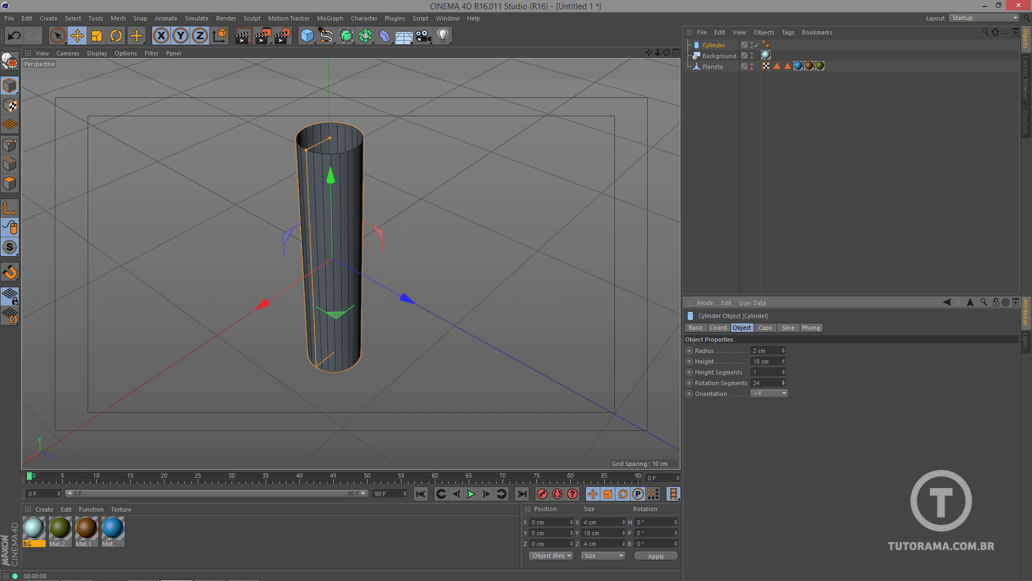
{"action": "type", "text": "6"}
{"action": "key", "text": "Return"}
{"action": "left_click_drag", "start_coordinate": [325, 190], "coordinate": [353, 186], "text": "alt"}
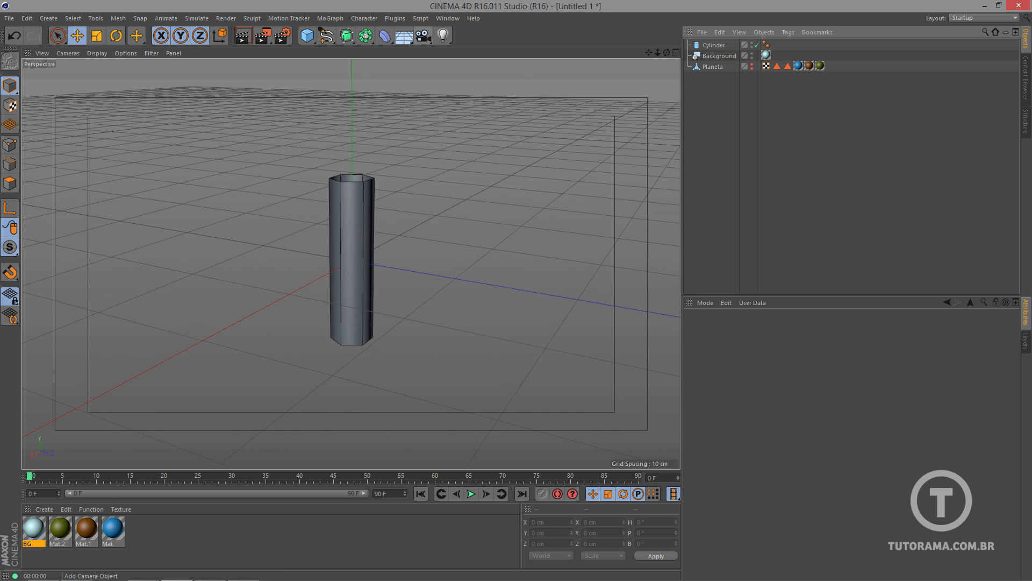
- Add a cone as foliage over the trunk, about 6.1 cm in bottom radius and 22.8 cm high, raised to about 12.6 cm in Y
{"action": "left_click", "coordinate": [307, 36]}
{"action": "left_click", "coordinate": [467, 46]}
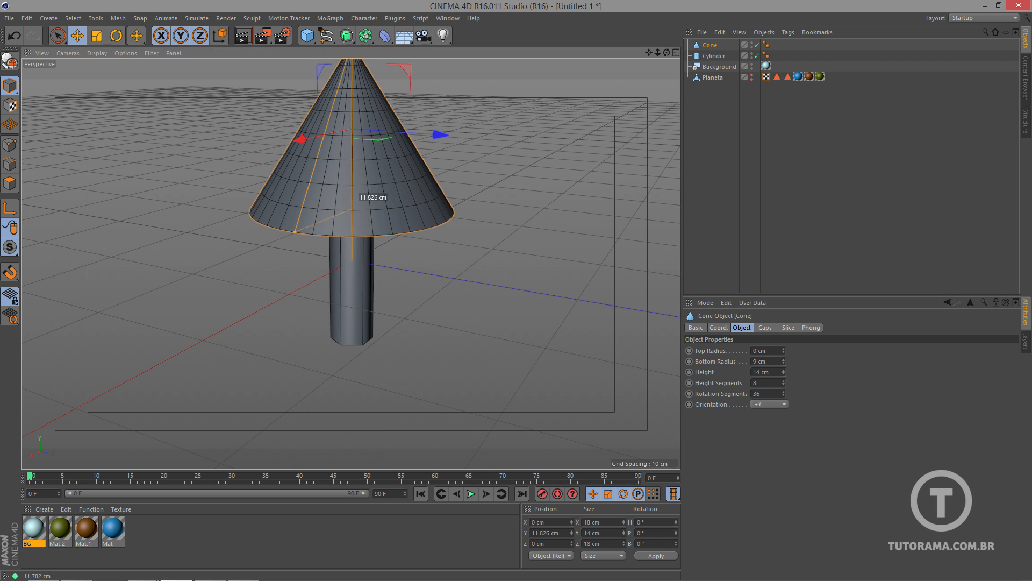
{"action": "scroll", "coordinate": [376, 155], "scroll_direction": "down", "scroll_amount": 2}
{"action": "left_click_drag", "start_coordinate": [375, 154], "coordinate": [364, 123], "text": "alt"}
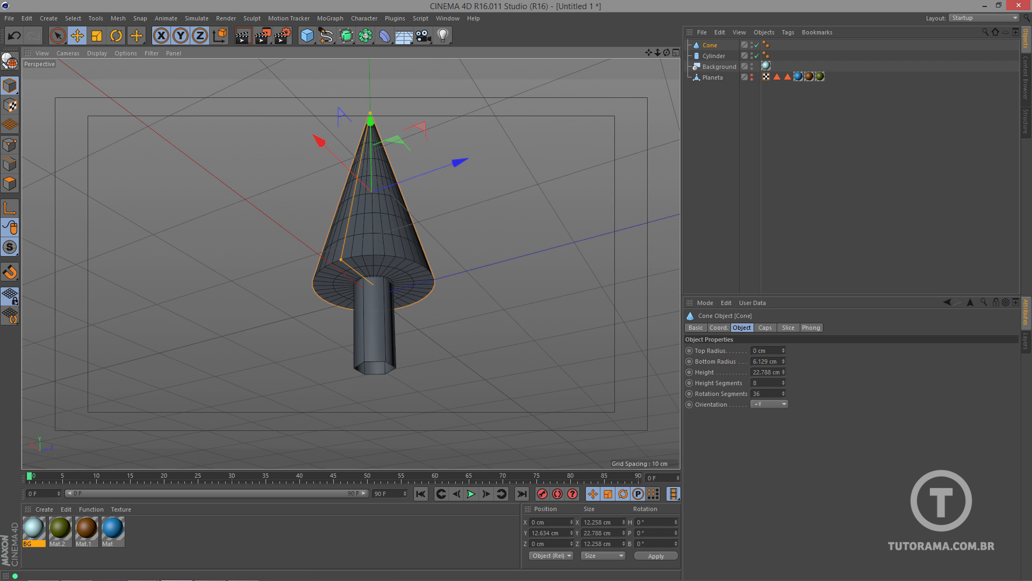
- Reduce the cone to a single height segment and six sides, and turn off its caps
{"action": "left_click", "coordinate": [757, 382]}
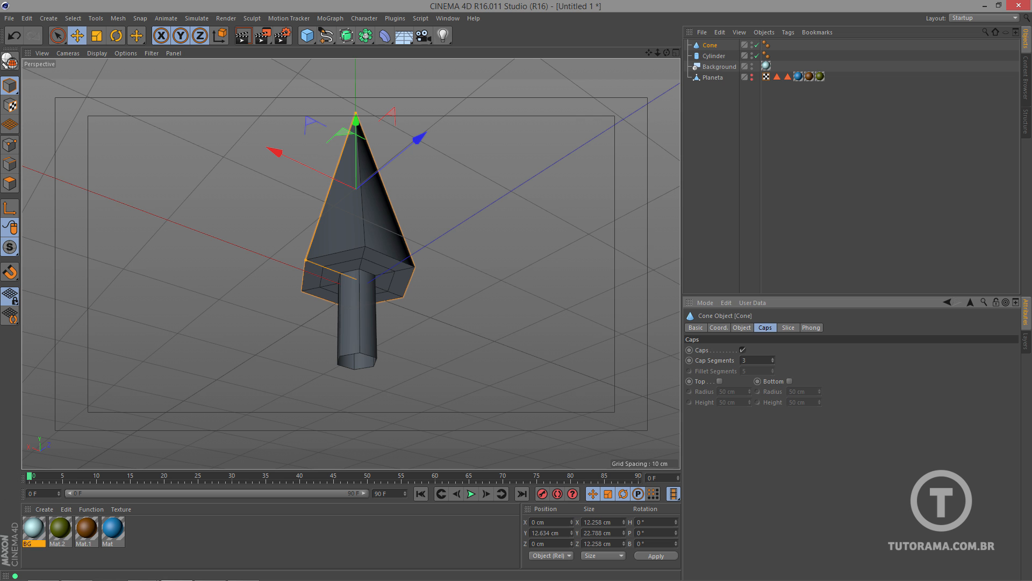
{"action": "left_click", "coordinate": [742, 350]}
{"action": "left_click_drag", "start_coordinate": [406, 224], "coordinate": [406, 302], "text": "alt"}
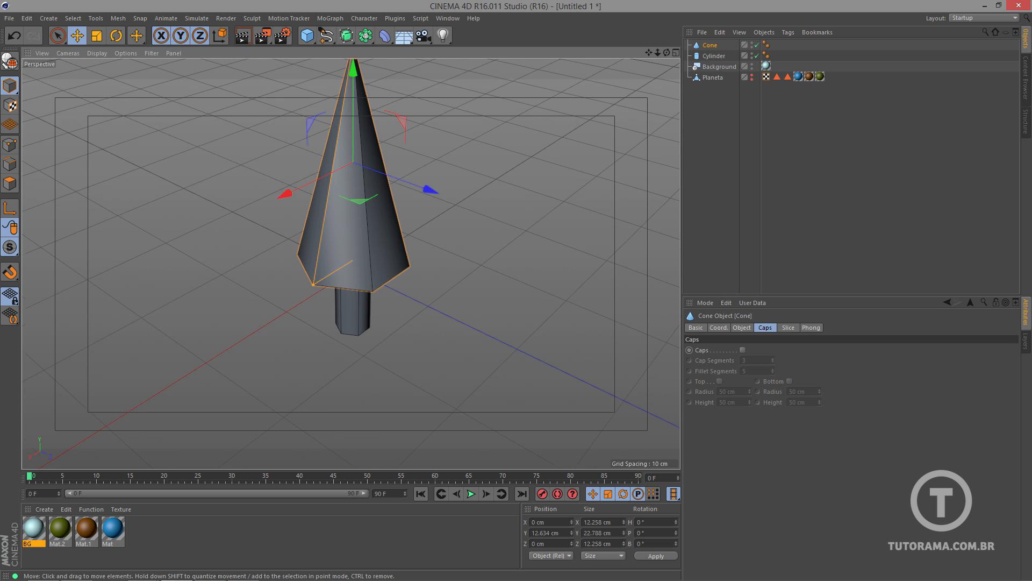
{"action": "scroll", "coordinate": [430, 251], "scroll_direction": "down", "scroll_amount": 3}
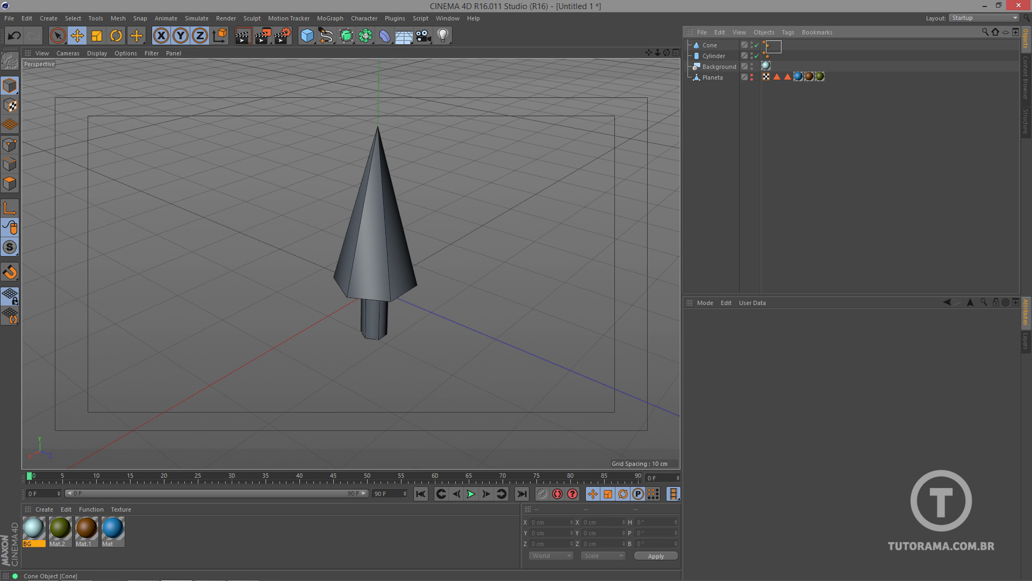
- Delete the Phong tags from the cone and cylinder to give them flat facets, and render the view
{"action": "left_click", "coordinate": [773, 46]}
{"action": "key", "text": "Delete"}
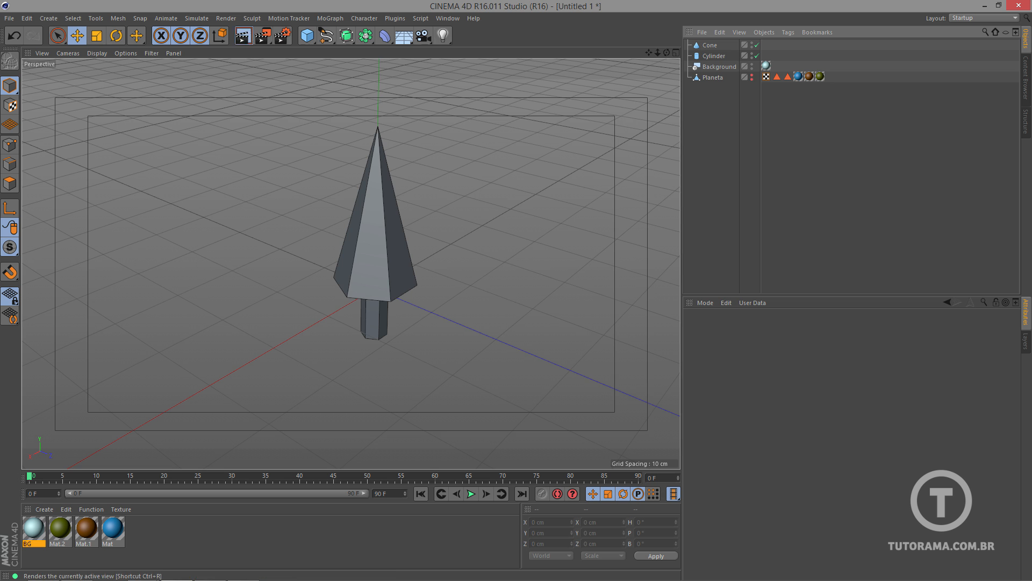
{"action": "left_click", "coordinate": [244, 35]}
{"action": "mouse_move", "coordinate": [403, 255]}
{"action": "left_mouse_down", "text": "alt"}
{"action": "mouse_move", "coordinate": [404, 216]}
{"action": "mouse_move", "coordinate": [406, 253]}
{"action": "left_mouse_up", "text": "alt"}
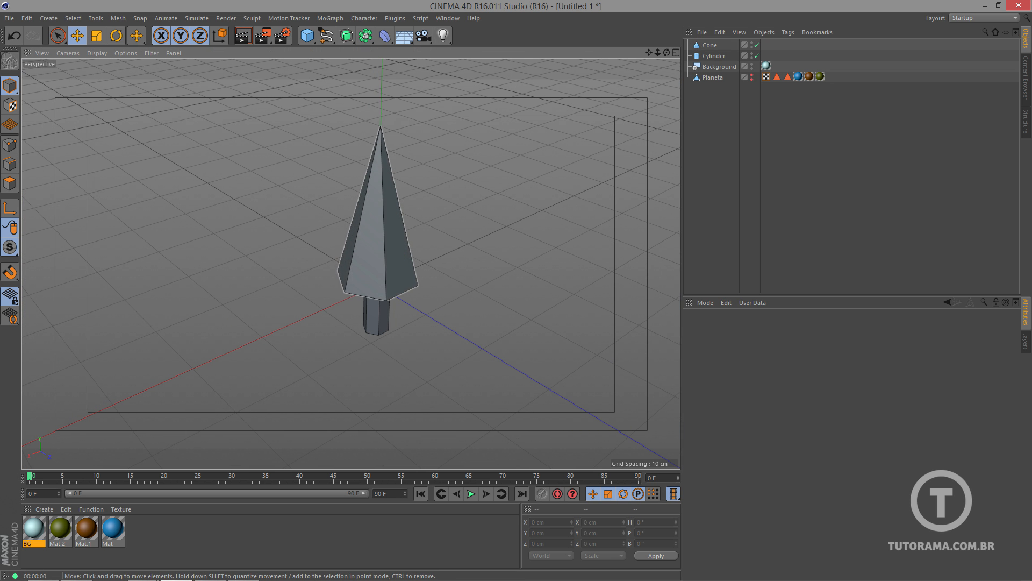
- Create a dark brown material with RGB 85, 54, 0 and apply it to the trunk cylinder
{"action": "left_click", "coordinate": [183, 538]}
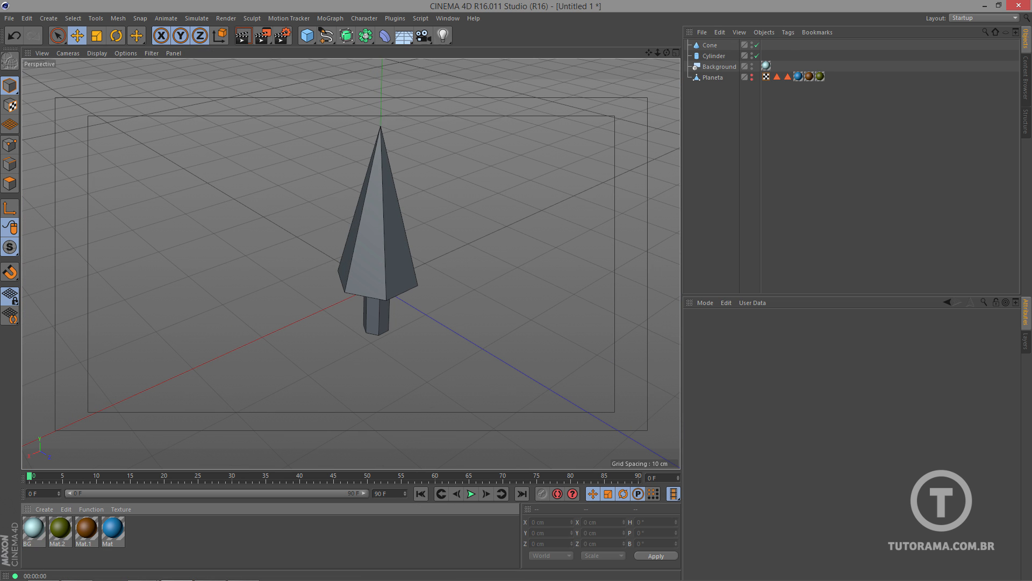
{"action": "left_click", "coordinate": [44, 509]}
{"action": "left_click", "coordinate": [64, 417]}
{"action": "double_click", "coordinate": [33, 528]}
{"action": "left_click", "coordinate": [468, 69]}
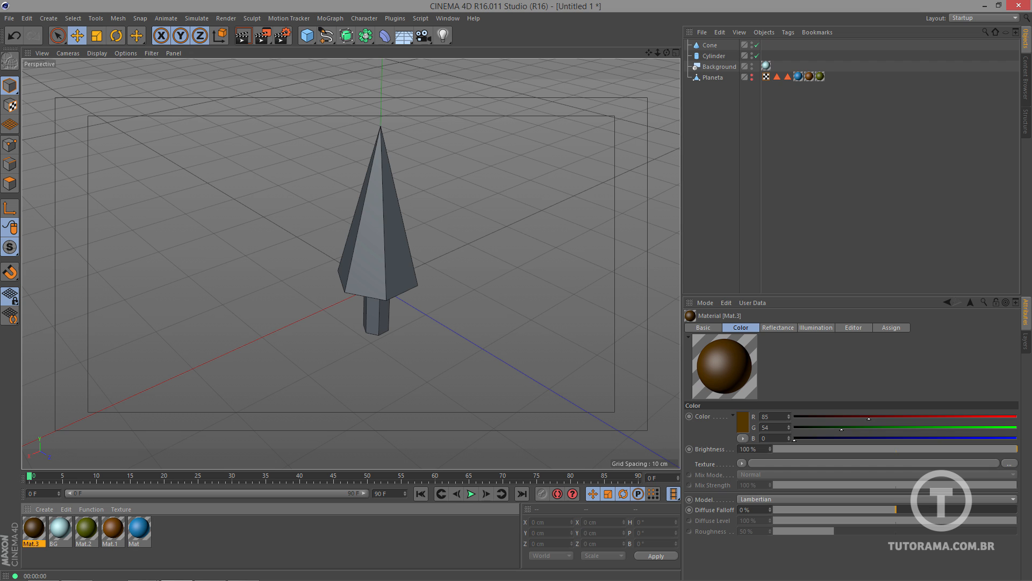
{"action": "left_click_drag", "start_coordinate": [34, 528], "coordinate": [377, 319]}
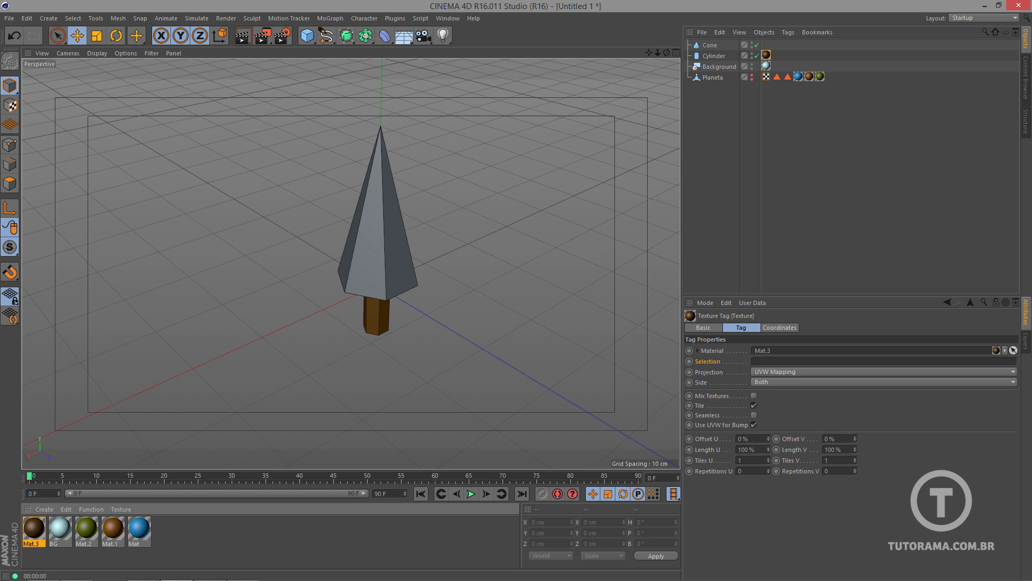
- Create a dark green material and apply it to the foliage cone
{"action": "double_click", "coordinate": [215, 540]}
{"action": "double_click", "coordinate": [34, 528]}
{"action": "left_click", "coordinate": [291, 116]}
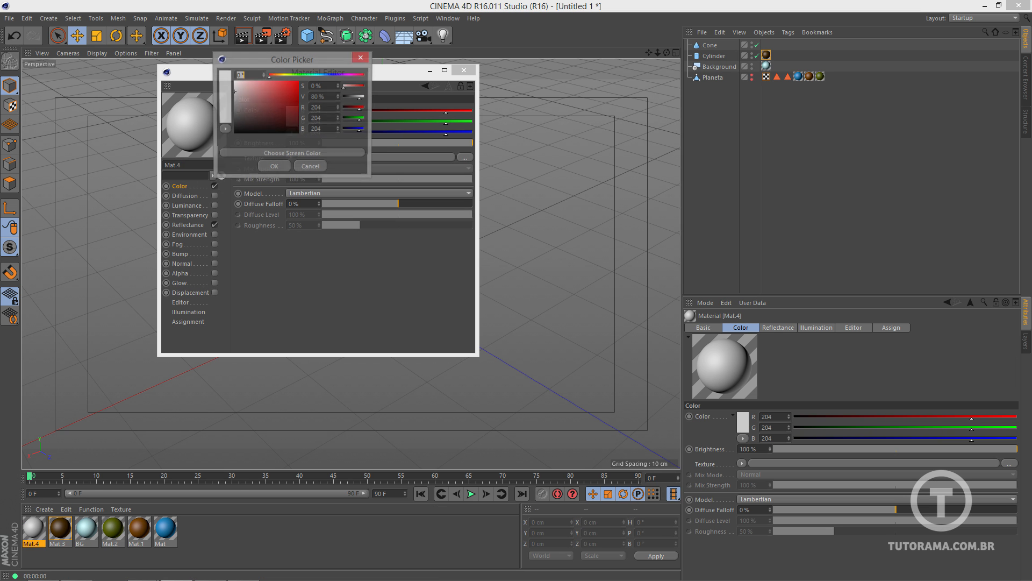
{"action": "left_click", "coordinate": [322, 102]}
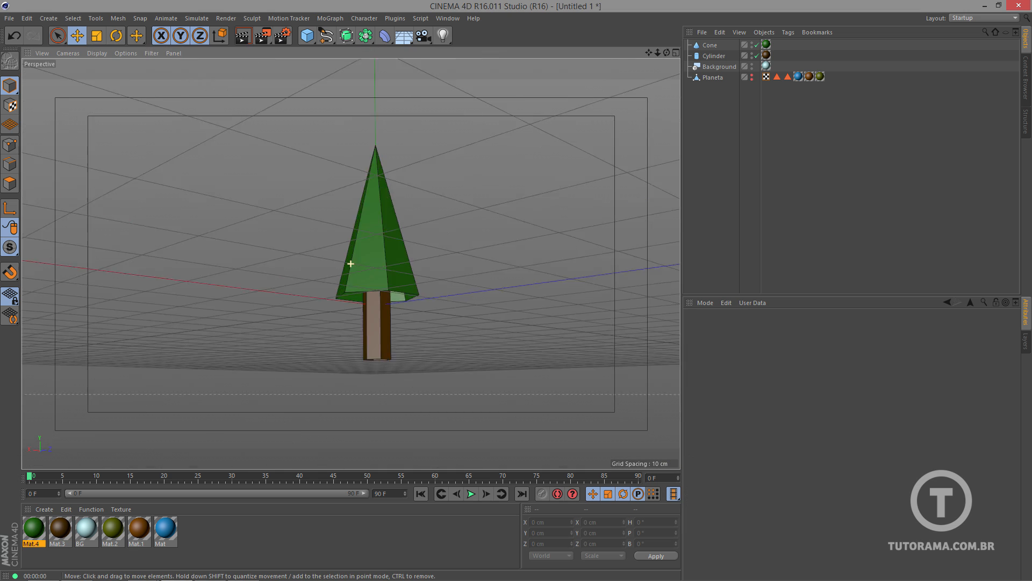
{"action": "left_click_drag", "start_coordinate": [350, 263], "coordinate": [355, 333], "text": "alt"}
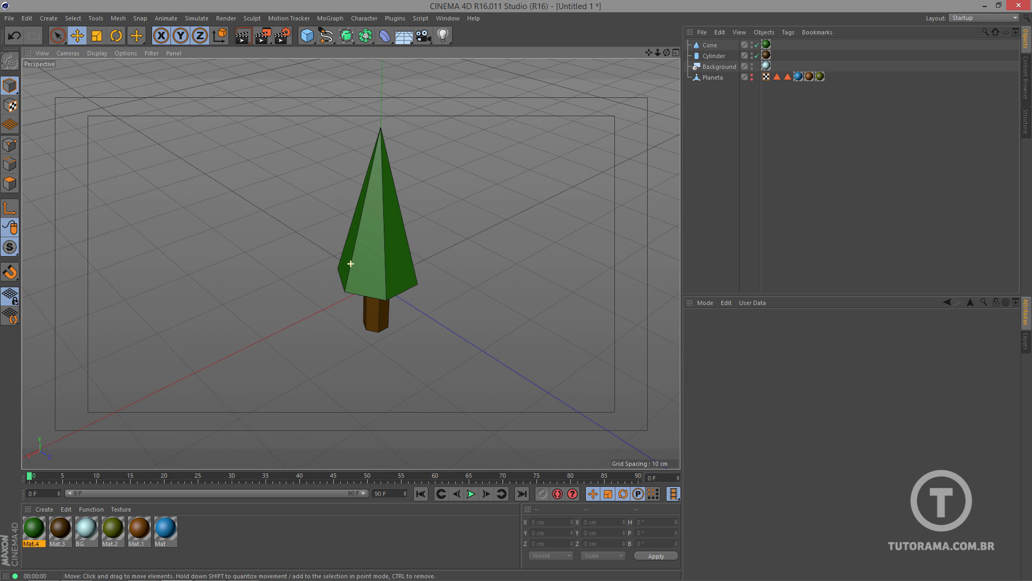
- Group the cone and the cylinder into one null object and rename the group Arvore01
{"action": "left_click", "coordinate": [709, 45]}
{"action": "left_click", "coordinate": [714, 56], "text": "shift"}
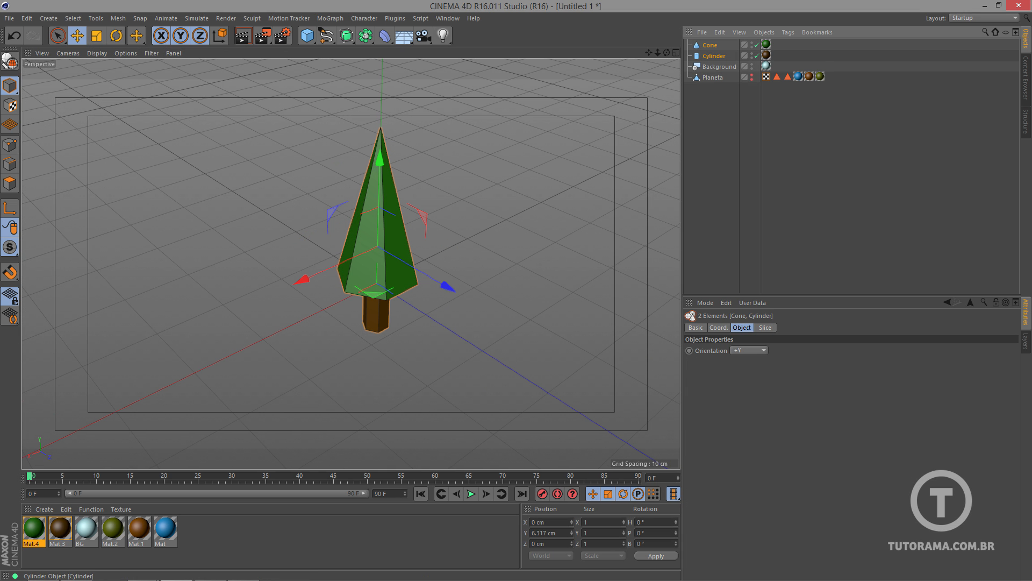
{"action": "right_click", "coordinate": [713, 56]}
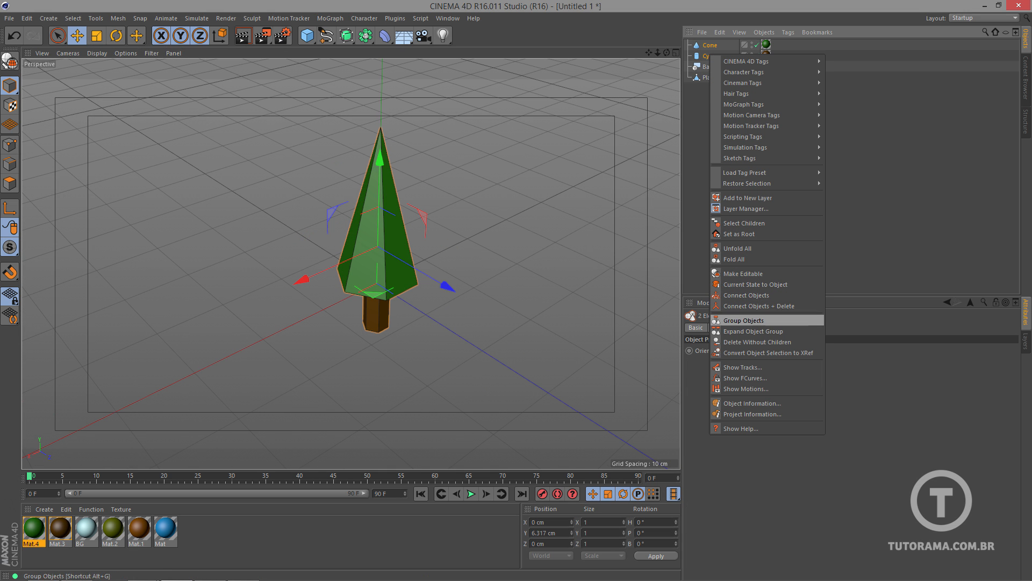
{"action": "left_click", "coordinate": [744, 321]}
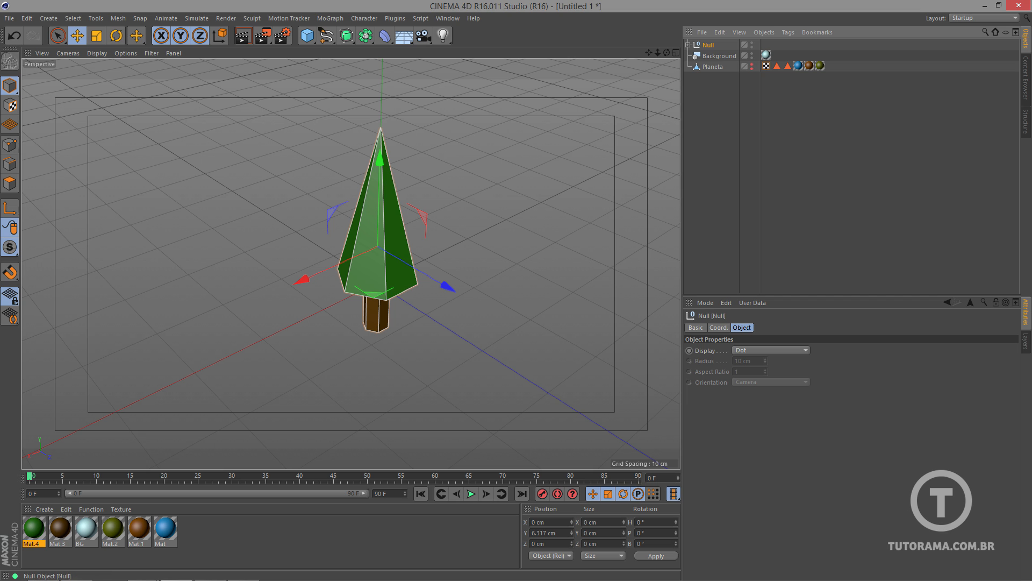
{"action": "double_click", "coordinate": [710, 46]}
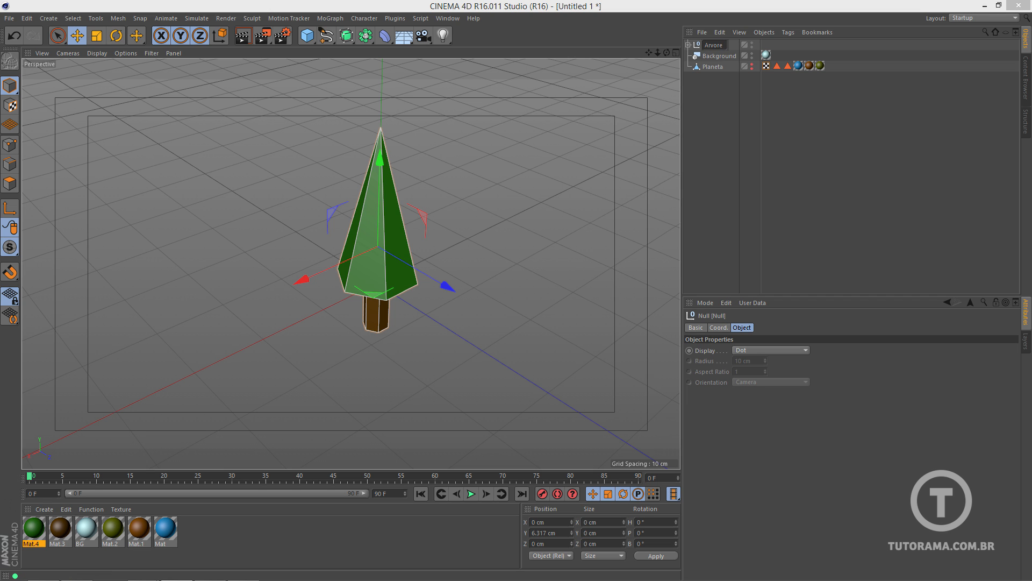
{"action": "left_click", "coordinate": [723, 123]}
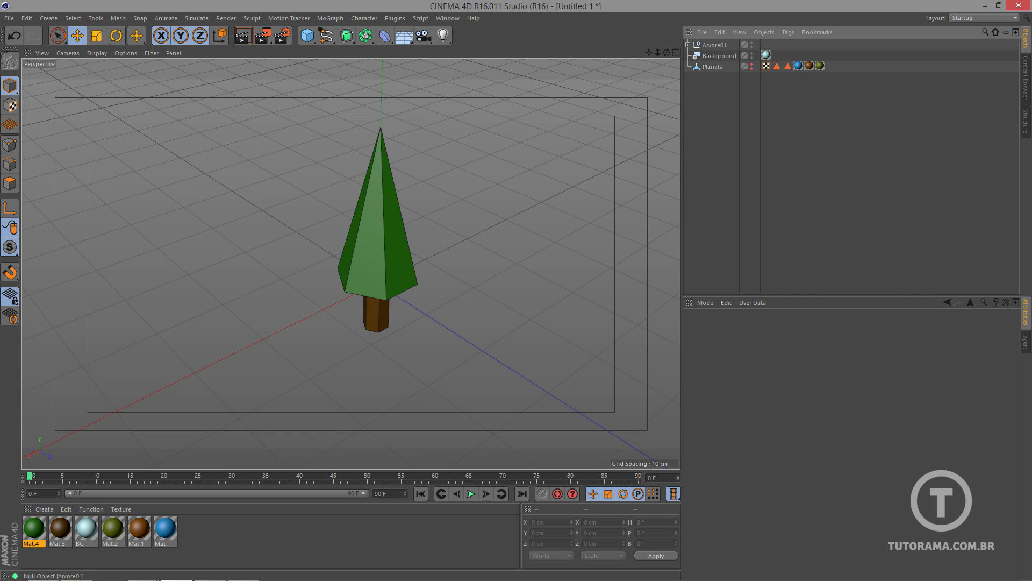
- Duplicate the Arvore01 group and rename the copy Arvore02
{"action": "left_click_drag", "start_coordinate": [715, 45], "coordinate": [723, 105], "text": "ctrl"}
{"action": "left_click", "coordinate": [723, 108]}
{"action": "double_click", "coordinate": [723, 45]}
{"action": "left_click", "coordinate": [725, 45]}
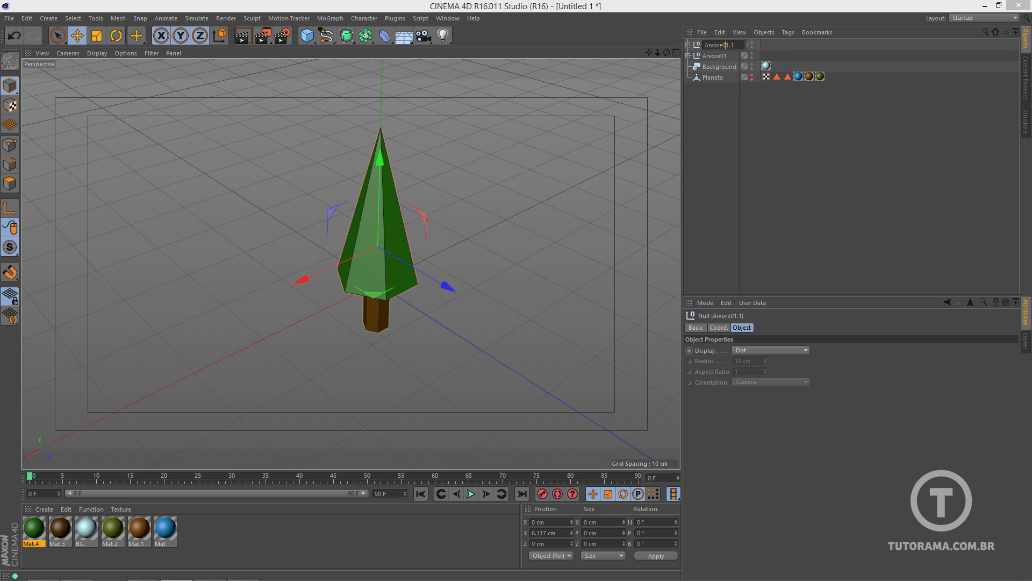
{"action": "type", "text": "2"}
{"action": "key", "text": "Return"}
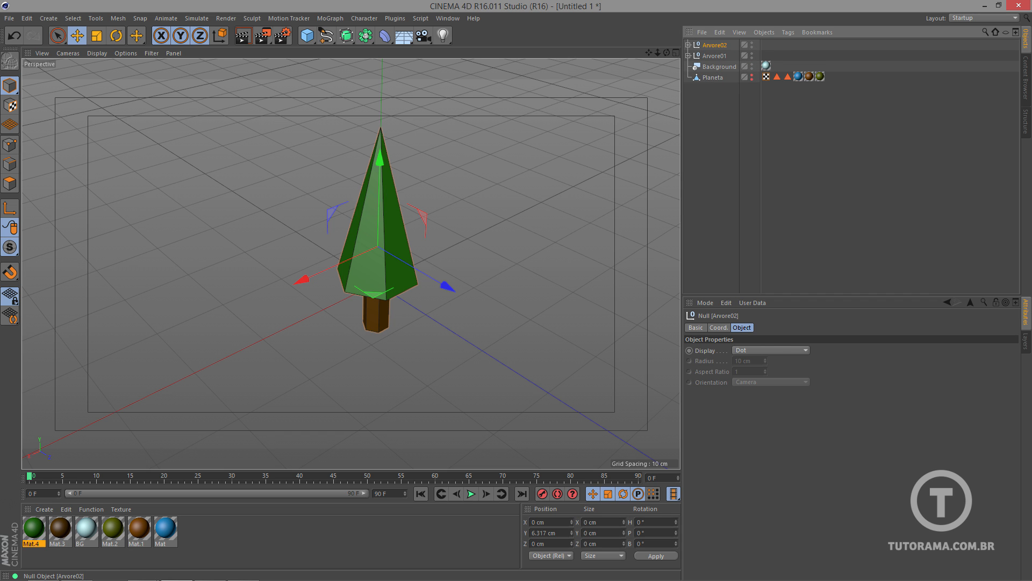
- Add a sphere with a 7 cm radius to the Arvore02 group, raised above the trunk
{"action": "left_click", "coordinate": [688, 46]}
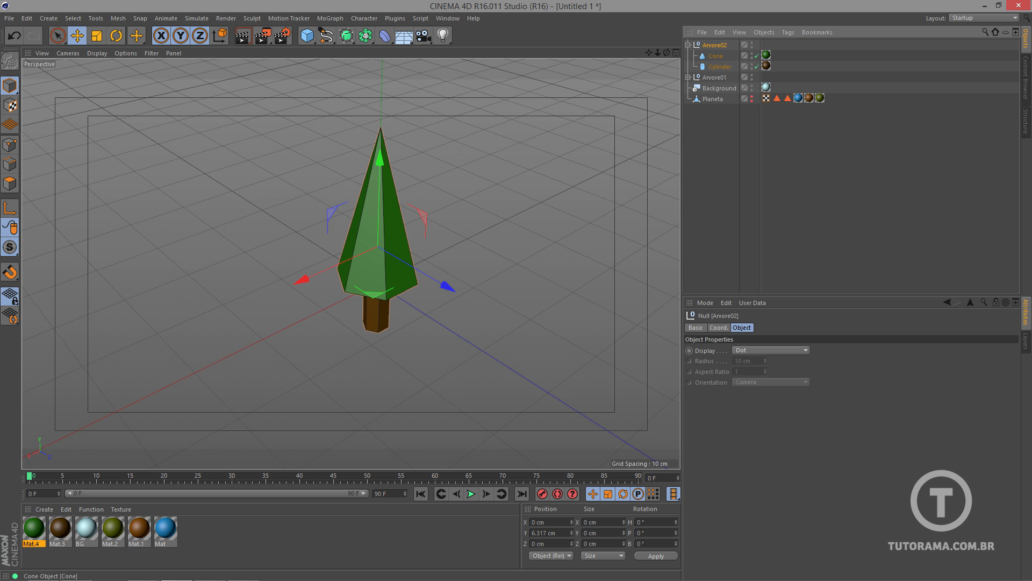
{"action": "left_click", "coordinate": [307, 35]}
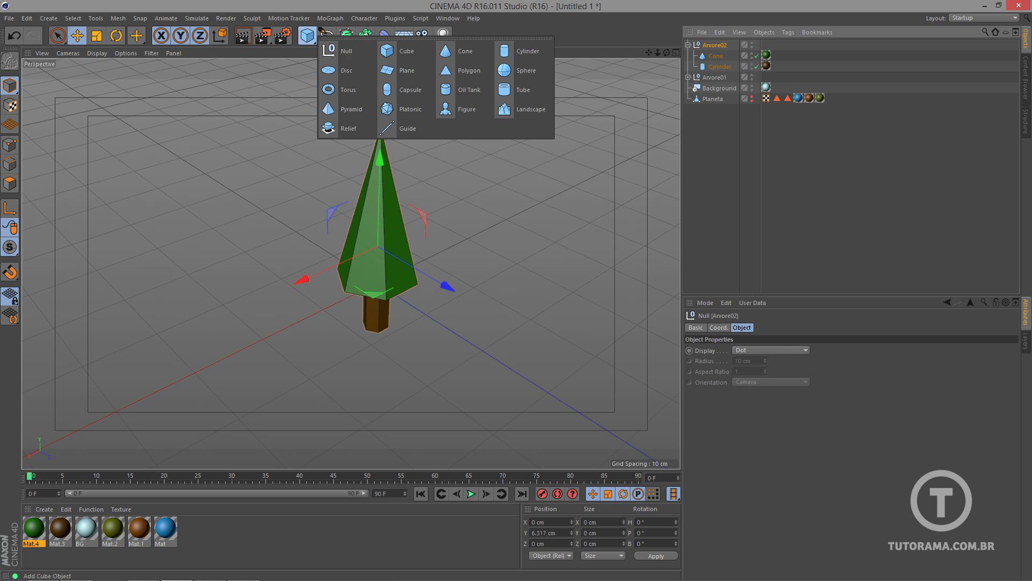
{"action": "left_click", "coordinate": [516, 70]}
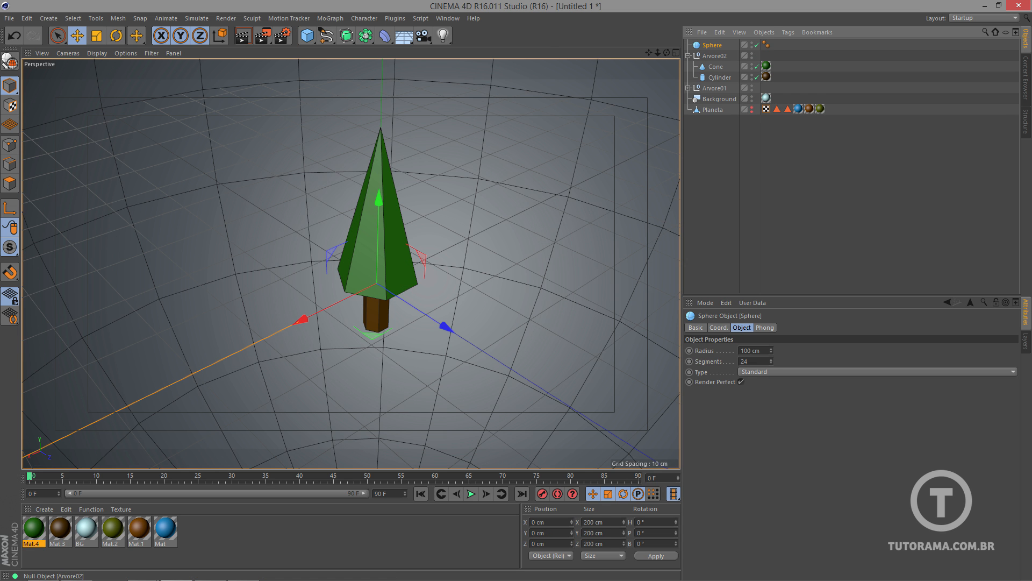
{"action": "left_click_drag", "start_coordinate": [771, 351], "coordinate": [771, 398]}
{"action": "left_click_drag", "start_coordinate": [771, 398], "coordinate": [771, 399]}
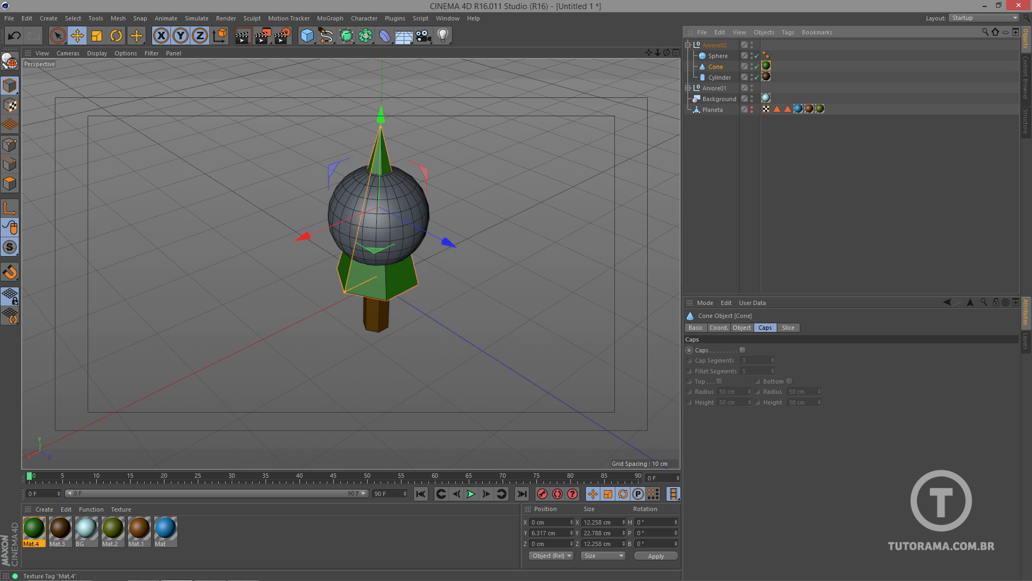
- Replace Arvore02's cone with the sphere, giving the sphere the dark green material, and hide the Arvore01 group
{"action": "left_click_drag", "start_coordinate": [766, 66], "coordinate": [718, 56]}
{"action": "key", "text": "Delete"}
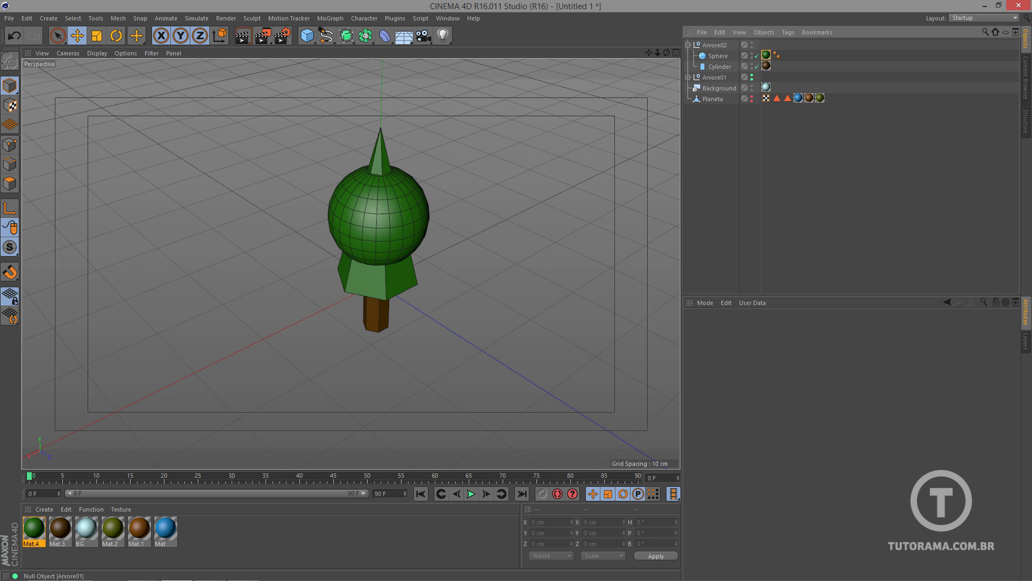
{"action": "left_click", "coordinate": [752, 76], "text": "alt"}
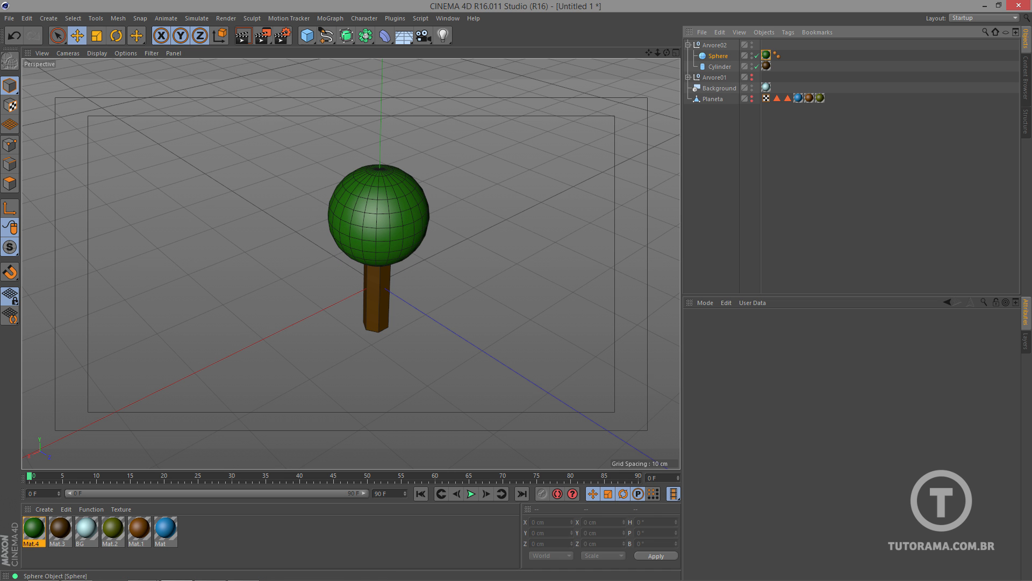
- Lower the foliage sphere onto the trunk to a Y position of about 3.9 cm
{"action": "left_click", "coordinate": [718, 56]}
{"action": "left_click_drag", "start_coordinate": [350, 263], "coordinate": [347, 212], "text": "alt"}
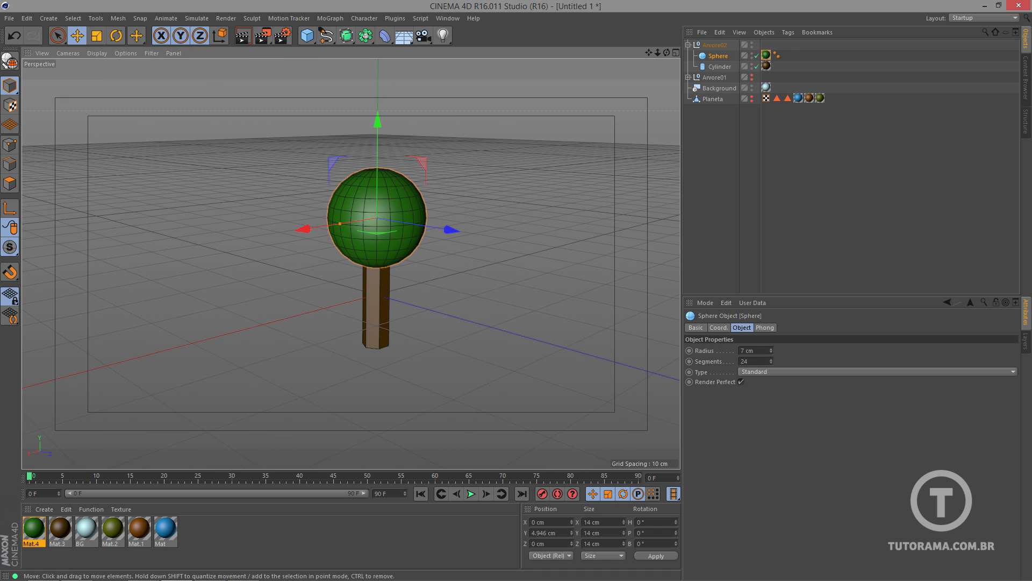
{"action": "mouse_move", "coordinate": [378, 122]}
{"action": "left_mouse_down"}
{"action": "mouse_move", "coordinate": [377, 107]}
{"action": "mouse_move", "coordinate": [377, 130]}
{"action": "left_mouse_up"}
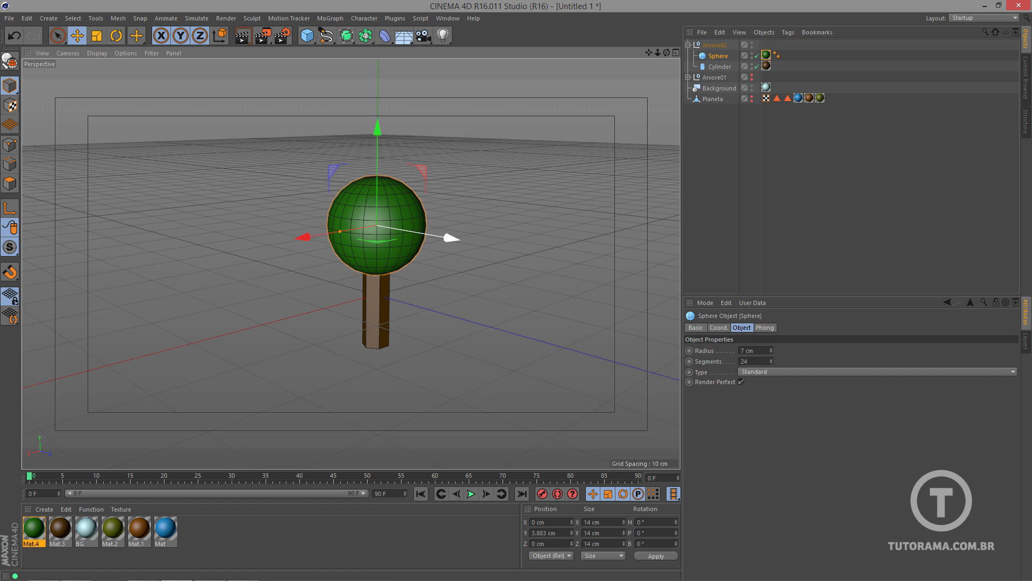
- Duplicate the foliage sphere up and to one side along Z, and shrink the copy to a radius of about 5.2 cm
{"action": "left_click_drag", "start_coordinate": [452, 237], "coordinate": [421, 233], "text": "ctrl"}
{"action": "left_click_drag", "start_coordinate": [350, 121], "coordinate": [351, 92]}
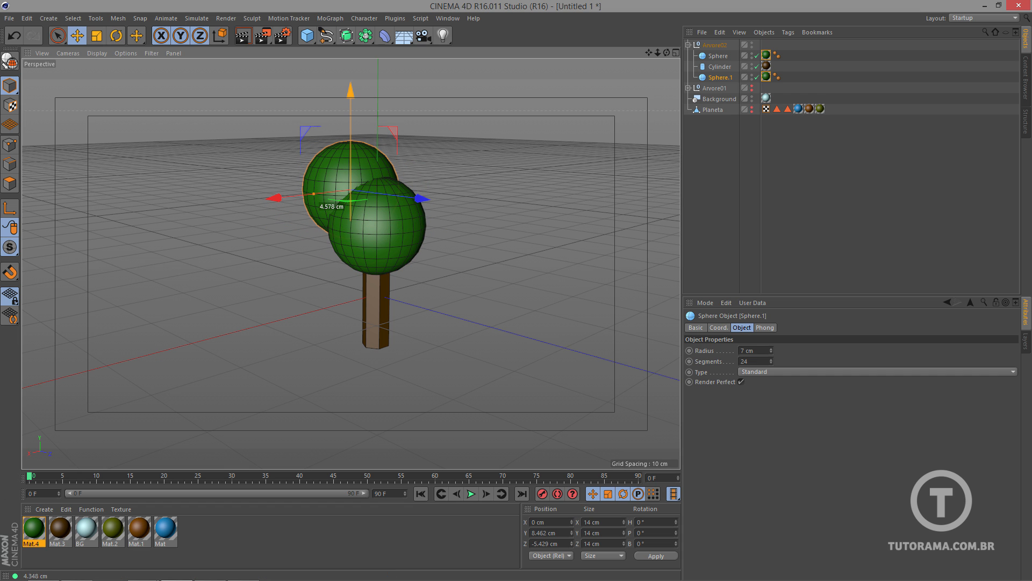
{"action": "left_click_drag", "start_coordinate": [313, 193], "coordinate": [324, 193]}
{"action": "left_click_drag", "start_coordinate": [422, 198], "coordinate": [427, 199]}
{"action": "left_click_drag", "start_coordinate": [355, 91], "coordinate": [355, 85]}
- Copy the smaller sphere to the opposite side of the crown along Z, then raise and shrink the copy
{"action": "left_click_drag", "start_coordinate": [426, 194], "coordinate": [477, 199], "text": "ctrl"}
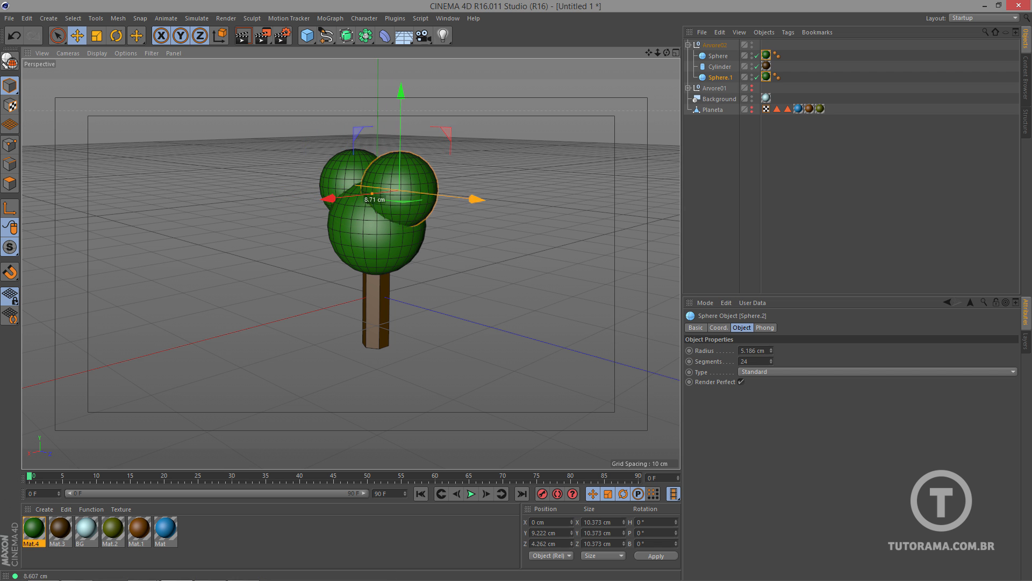
{"action": "left_click_drag", "start_coordinate": [401, 91], "coordinate": [400, 78]}
{"action": "left_click_drag", "start_coordinate": [372, 180], "coordinate": [382, 177]}
- Add another foliage sphere with a radius of about 4.9 cm beside the main one and adjust the spheres' arrangement
{"action": "left_click_drag", "start_coordinate": [355, 175], "coordinate": [405, 168], "text": "alt"}
{"action": "left_click_drag", "start_coordinate": [442, 120], "coordinate": [451, 145]}
{"action": "left_click_drag", "start_coordinate": [381, 65], "coordinate": [380, 101]}
{"action": "left_click_drag", "start_coordinate": [430, 207], "coordinate": [333, 191], "text": "alt"}
{"action": "left_click_drag", "start_coordinate": [326, 209], "coordinate": [310, 213]}
{"action": "left_click_drag", "start_coordinate": [368, 199], "coordinate": [359, 200]}
{"action": "left_click_drag", "start_coordinate": [387, 97], "coordinate": [466, 91]}
- Move the cylinder to the top of the Arvore02 hierarchy and add a Metaball object directly below it
{"action": "left_click", "coordinate": [719, 66]}
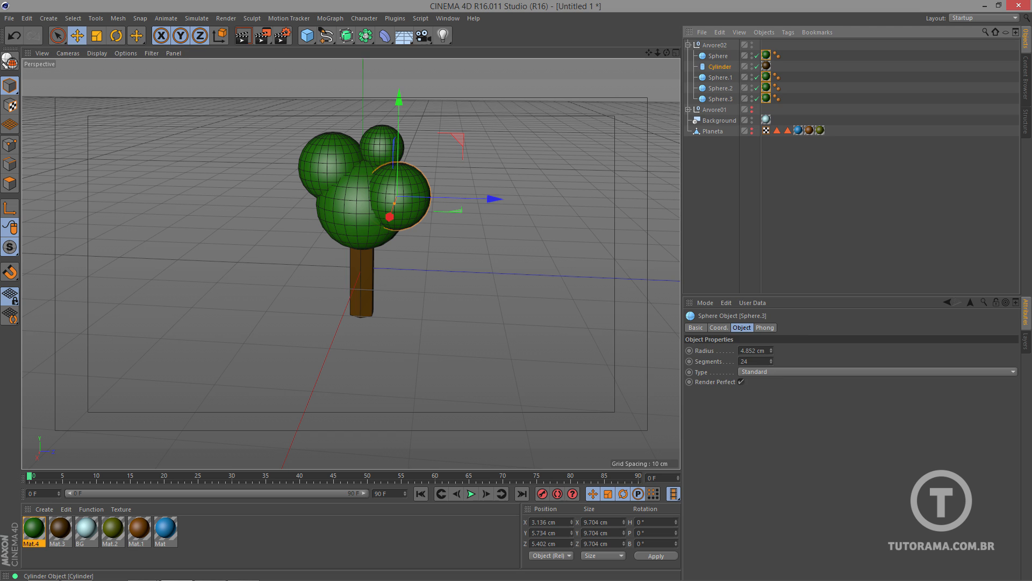
{"action": "left_click_drag", "start_coordinate": [719, 67], "coordinate": [720, 52]}
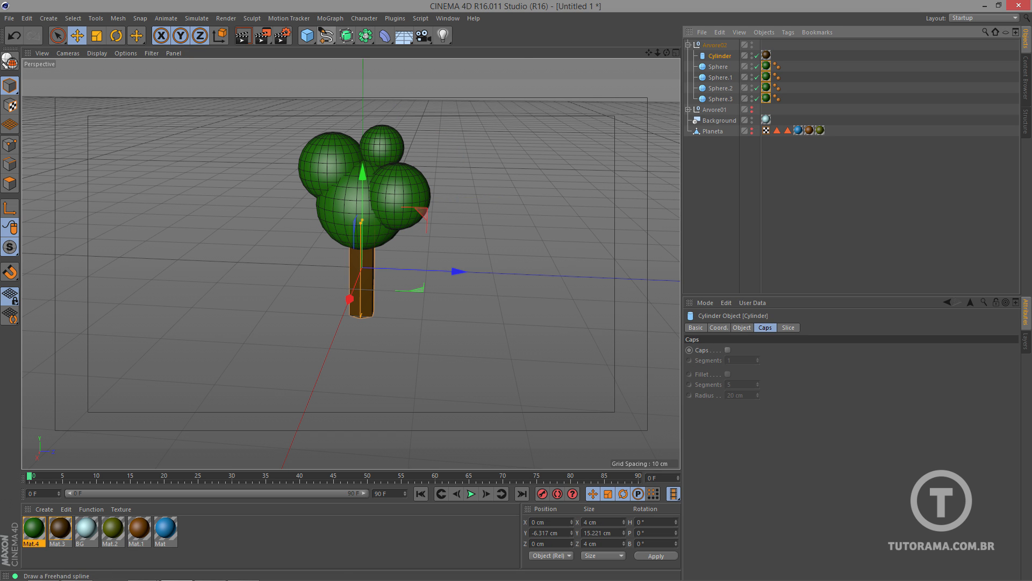
{"action": "left_click", "coordinate": [346, 35]}
{"action": "left_click", "coordinate": [365, 36]}
{"action": "left_click", "coordinate": [410, 89]}
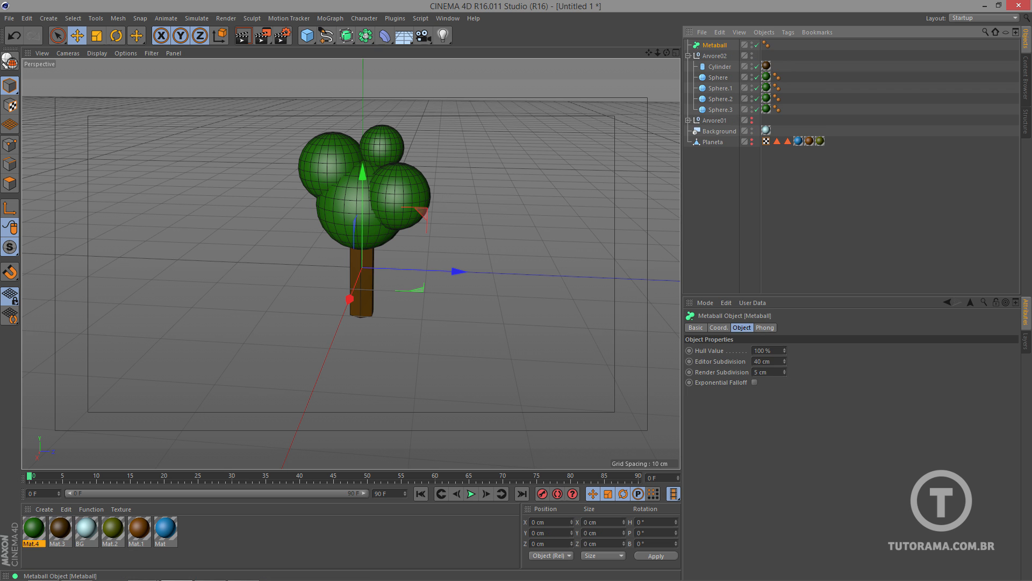
{"action": "left_click_drag", "start_coordinate": [714, 45], "coordinate": [719, 72]}
- Convert the four foliage spheres to editable polygon objects and nest them inside the Metaball
{"action": "left_click", "coordinate": [719, 77]}
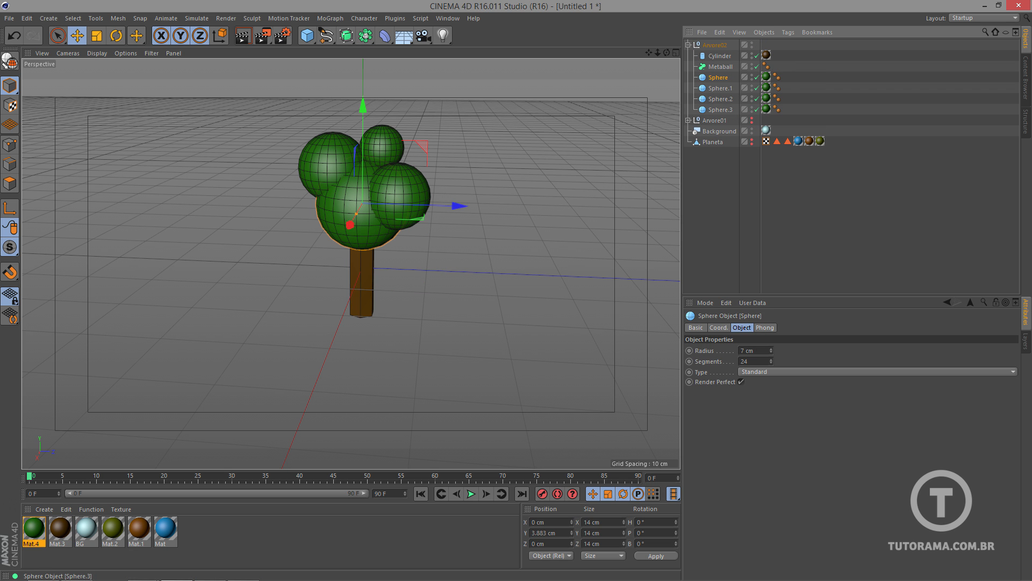
{"action": "left_click", "coordinate": [721, 110], "text": "shift"}
{"action": "key", "text": "c"}
{"action": "left_click_drag", "start_coordinate": [721, 109], "coordinate": [721, 67]}
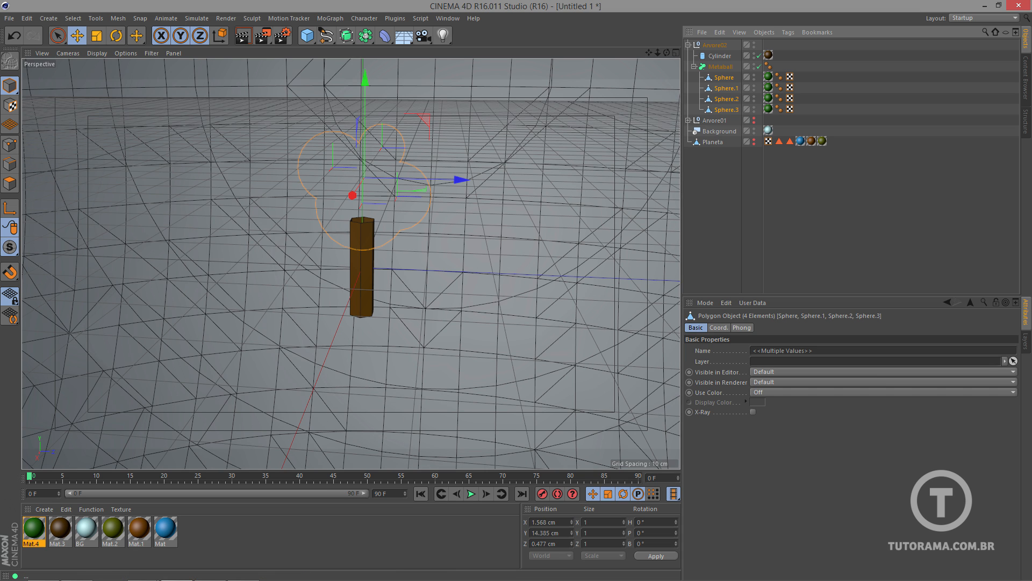
- Set the Metaball to 5% hull value, 15 cm editor subdivision and 10 cm render subdivision, with exponential falloff enabled
{"action": "left_click", "coordinate": [721, 67]}
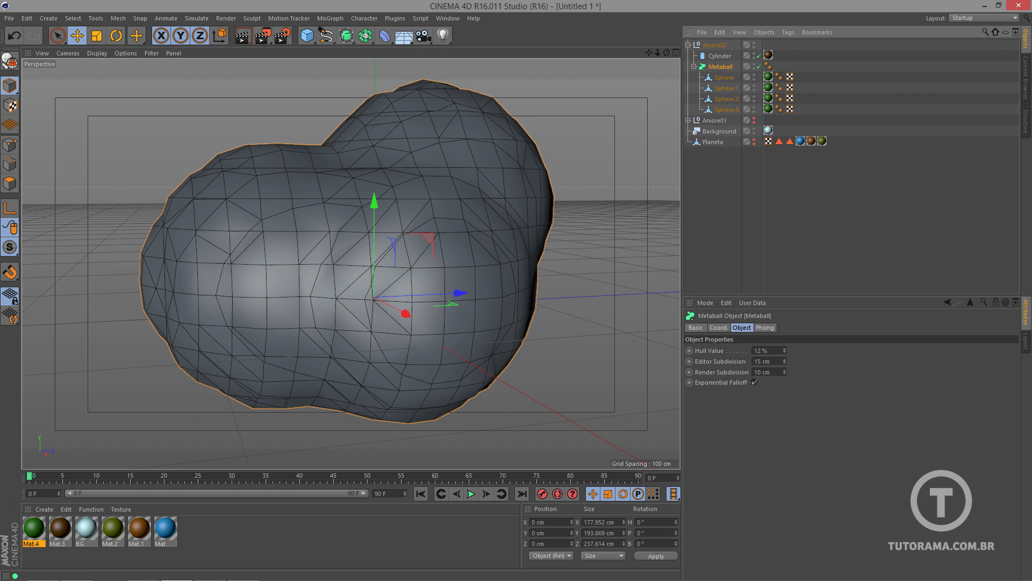
{"action": "left_click_drag", "start_coordinate": [784, 351], "coordinate": [785, 352]}
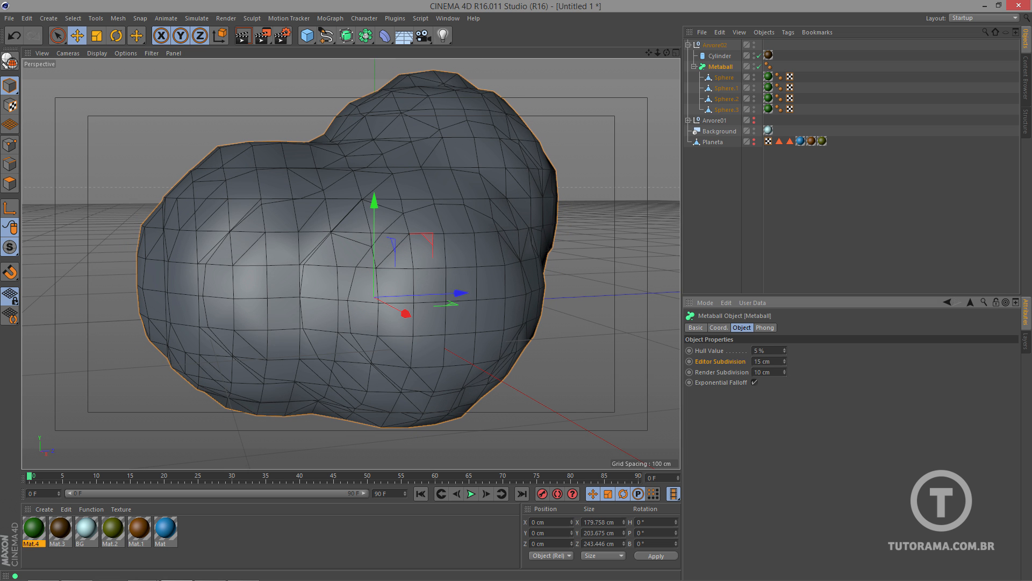
{"action": "left_click_drag", "start_coordinate": [784, 352], "coordinate": [784, 352]}
{"action": "left_click", "coordinate": [754, 383]}
{"action": "left_click", "coordinate": [755, 382]}
- Move the first sphere inside the Metaball along X to about -25.6 cm to reshape the foliage
{"action": "left_click", "coordinate": [724, 78]}
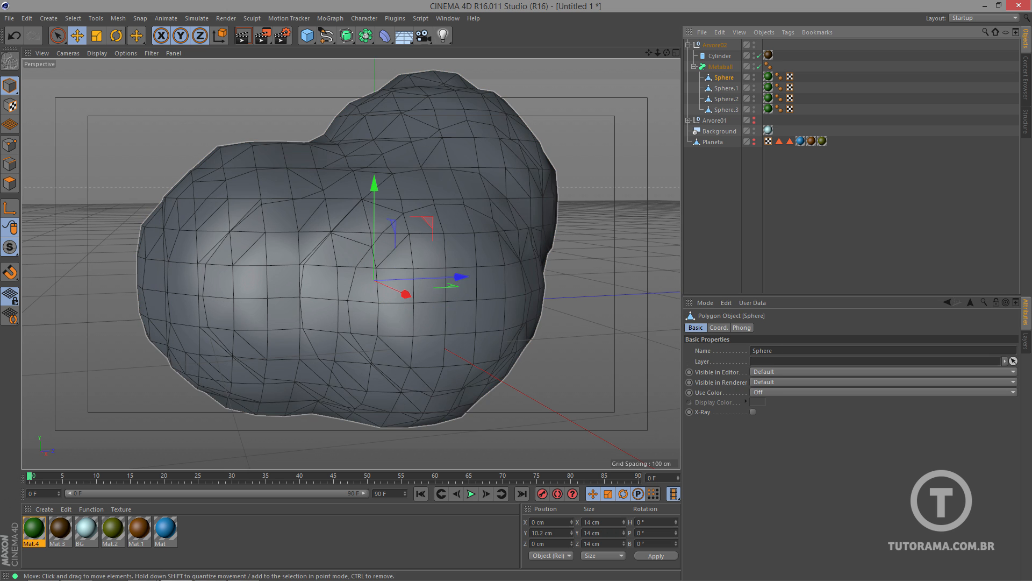
{"action": "left_click_drag", "start_coordinate": [406, 293], "coordinate": [351, 273]}
{"action": "left_click", "coordinate": [726, 88]}
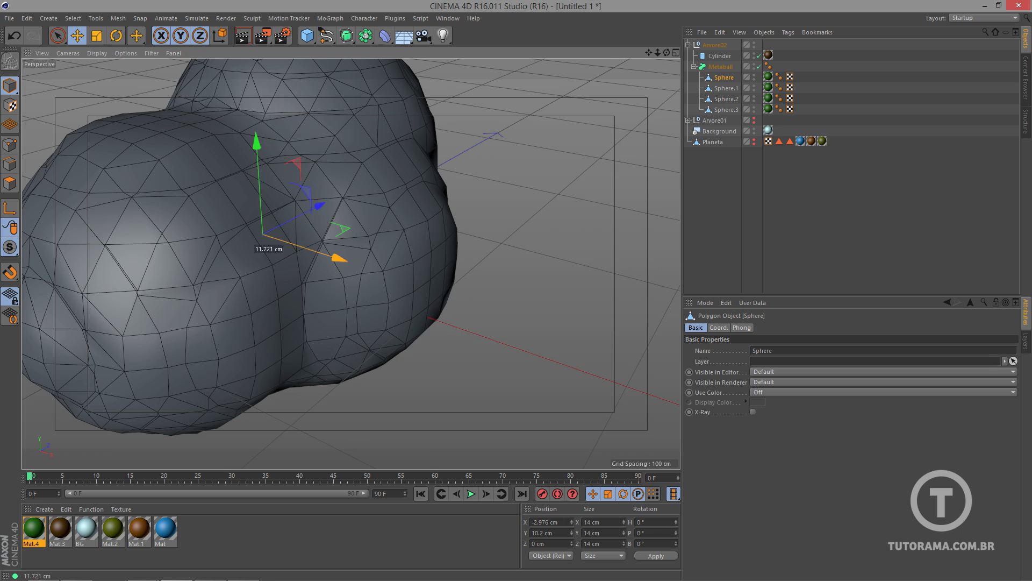
{"action": "scroll", "coordinate": [298, 250], "scroll_direction": "down", "scroll_amount": 3}
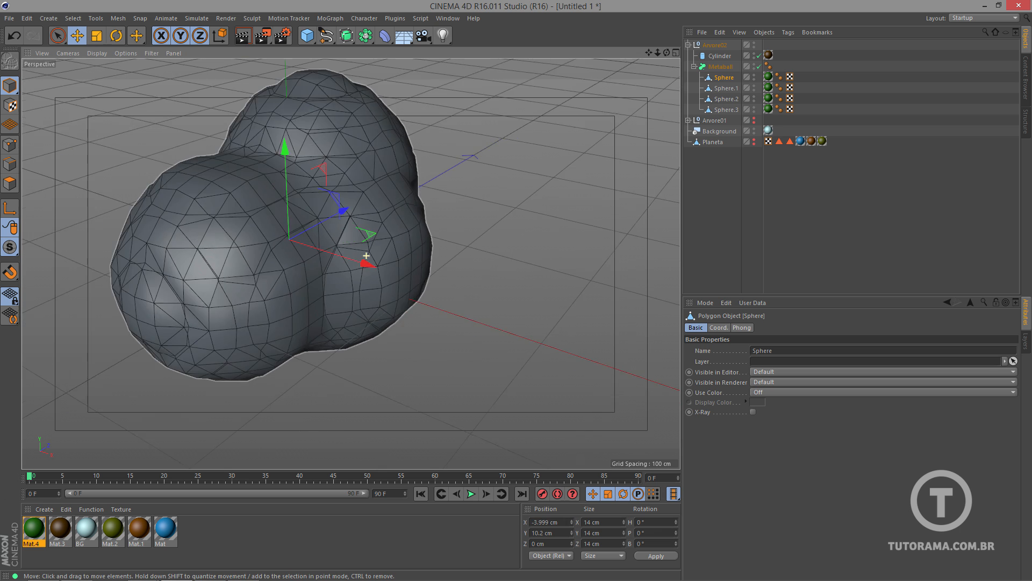
{"action": "left_click_drag", "start_coordinate": [247, 236], "coordinate": [298, 250], "text": "alt"}
{"action": "left_click_drag", "start_coordinate": [222, 273], "coordinate": [208, 276]}
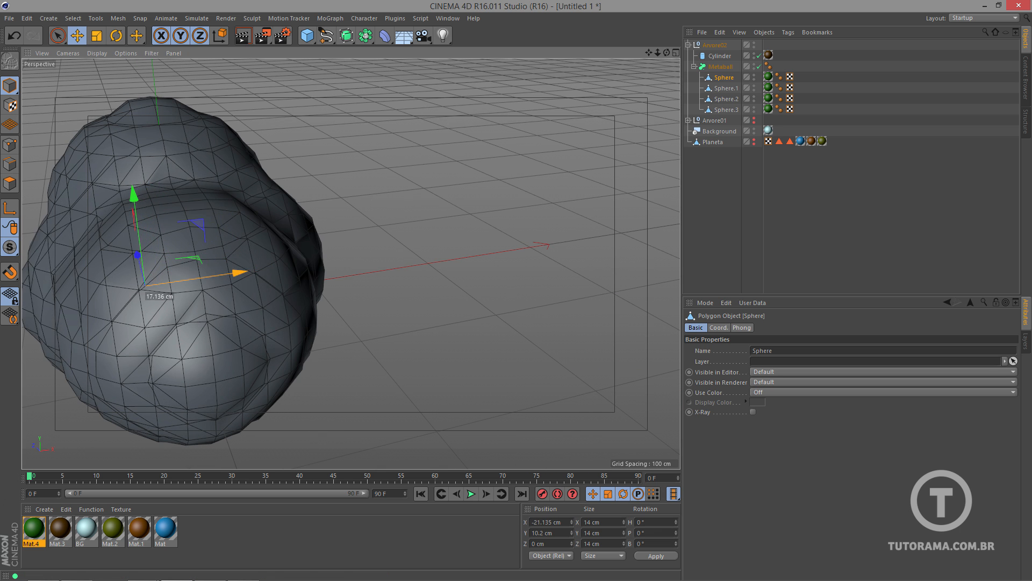
{"action": "middle_click_drag", "start_coordinate": [208, 276], "coordinate": [295, 267], "text": "alt"}
{"action": "left_click_drag", "start_coordinate": [296, 266], "coordinate": [156, 215]}
{"action": "middle_click_drag", "start_coordinate": [451, 301], "coordinate": [367, 243], "text": "alt"}
{"action": "left_click_drag", "start_coordinate": [367, 243], "coordinate": [368, 280], "text": "alt"}
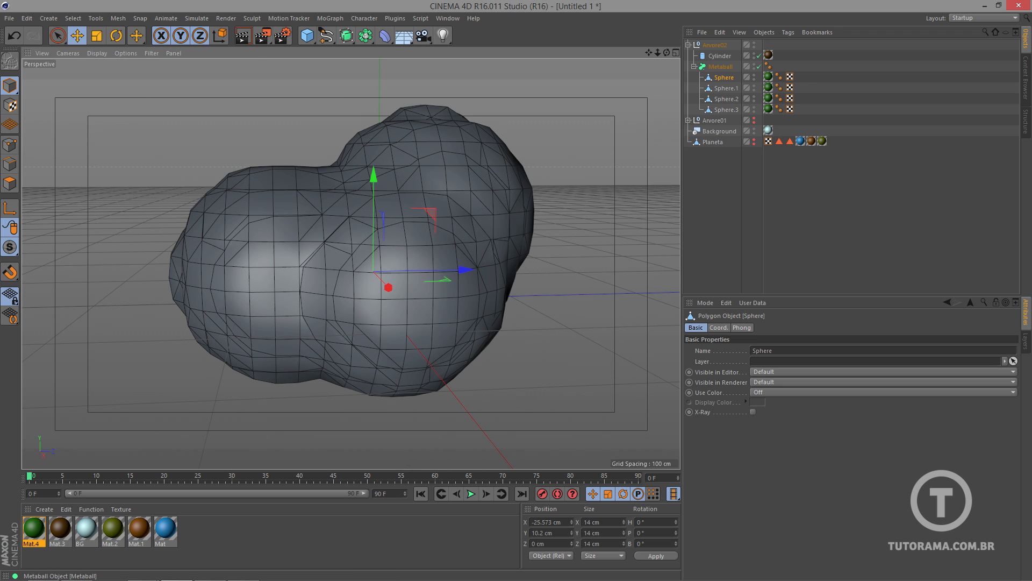
- Convert the Metaball to an editable mesh and scale it down to about 18.6 × 17.7 × 22.7 cm
{"action": "left_click", "coordinate": [721, 67]}
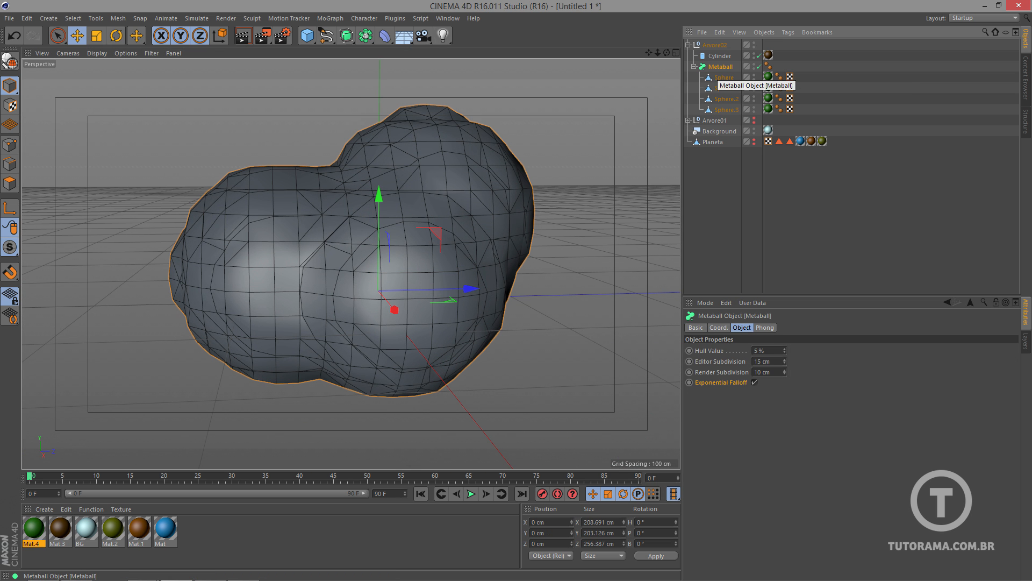
{"action": "key", "text": "c"}
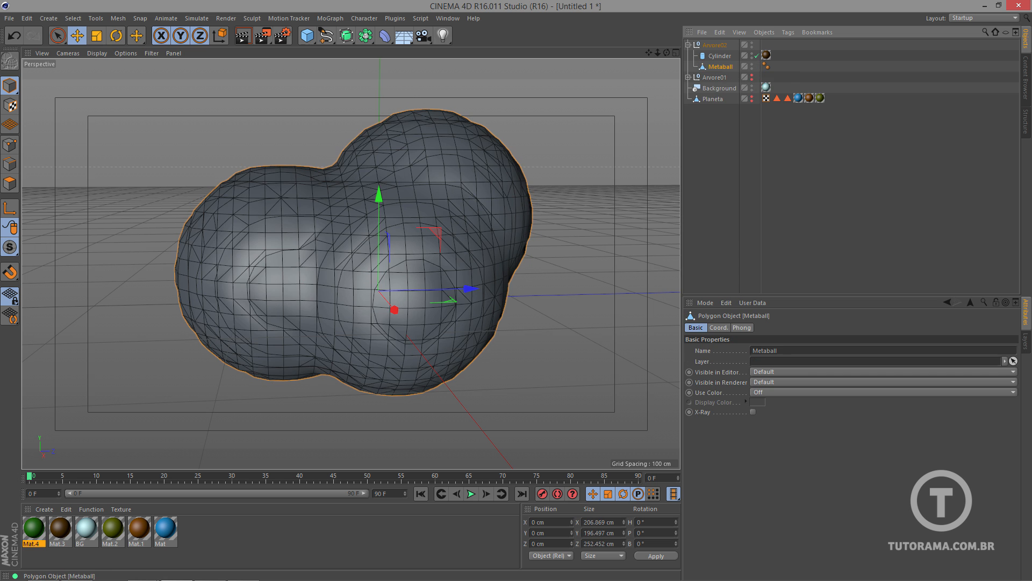
{"action": "left_click_drag", "start_coordinate": [400, 196], "coordinate": [314, 286], "text": "alt"}
{"action": "left_click", "coordinate": [96, 36]}
{"action": "scroll", "coordinate": [314, 285], "scroll_direction": "up", "scroll_amount": 8}
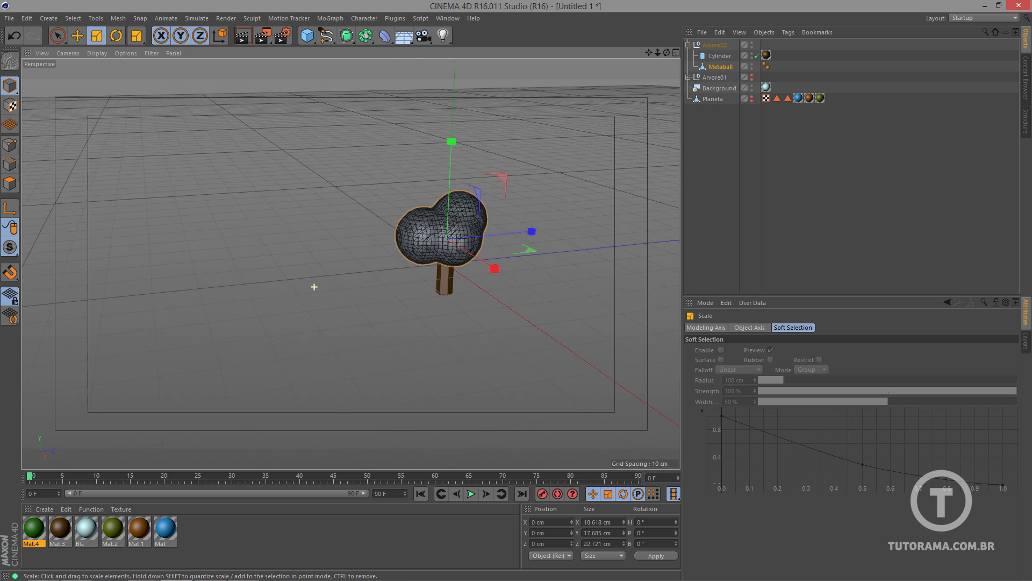
- Shrink the foliage mesh to about 15.7 × 14.9 × 19.2 cm and reposition it over the trunk with a pitch of about -63.4°
{"action": "middle_click_drag", "start_coordinate": [314, 286], "coordinate": [351, 264], "text": "alt"}
{"action": "left_click_drag", "start_coordinate": [351, 264], "coordinate": [438, 266], "text": "alt"}
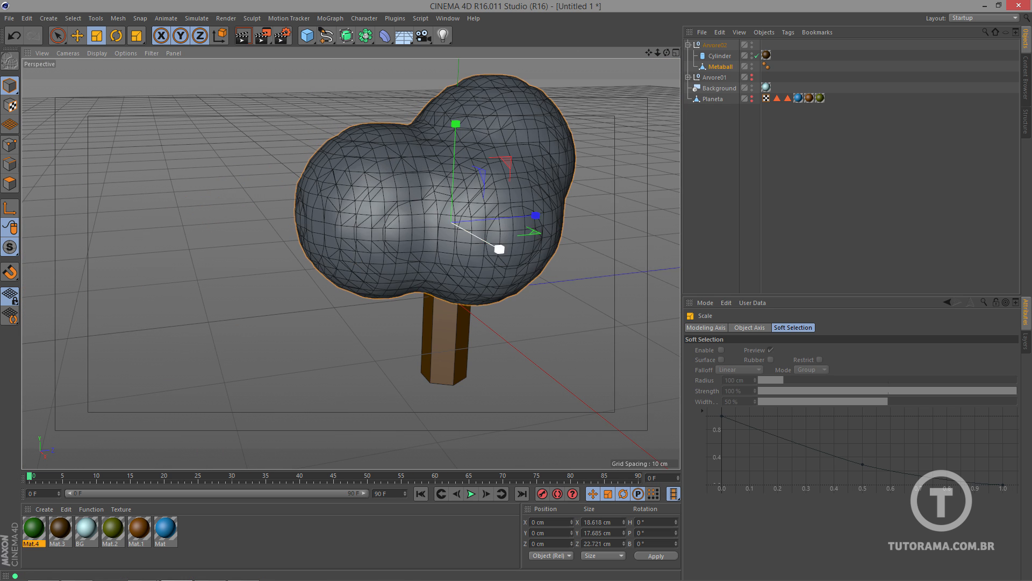
{"action": "left_click_drag", "start_coordinate": [525, 253], "coordinate": [510, 256]}
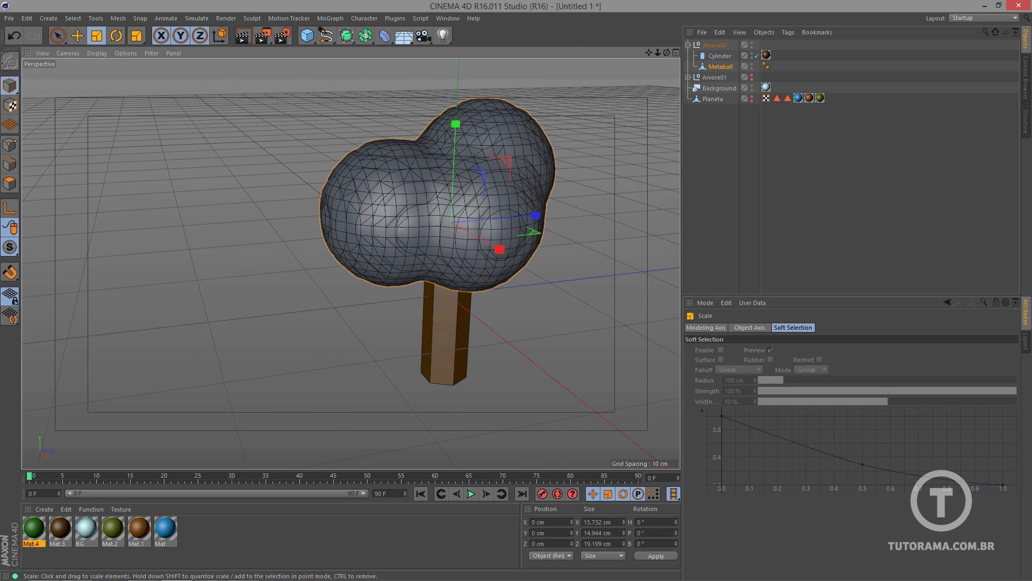
{"action": "left_click", "coordinate": [78, 36]}
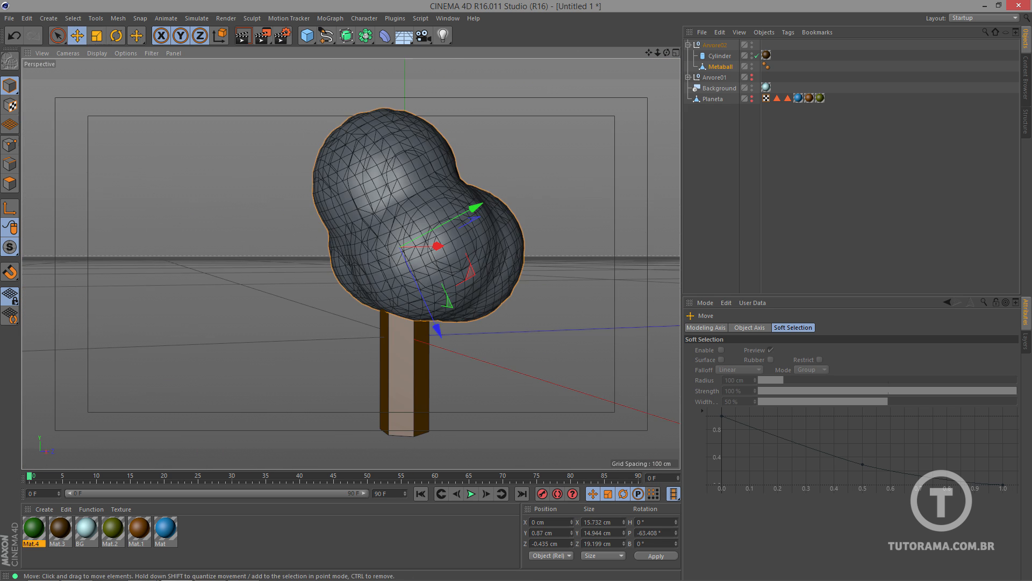
- Delete the Phong tag from the Metaball foliage mesh for flat faceted shading and render a preview
{"action": "left_click", "coordinate": [766, 66]}
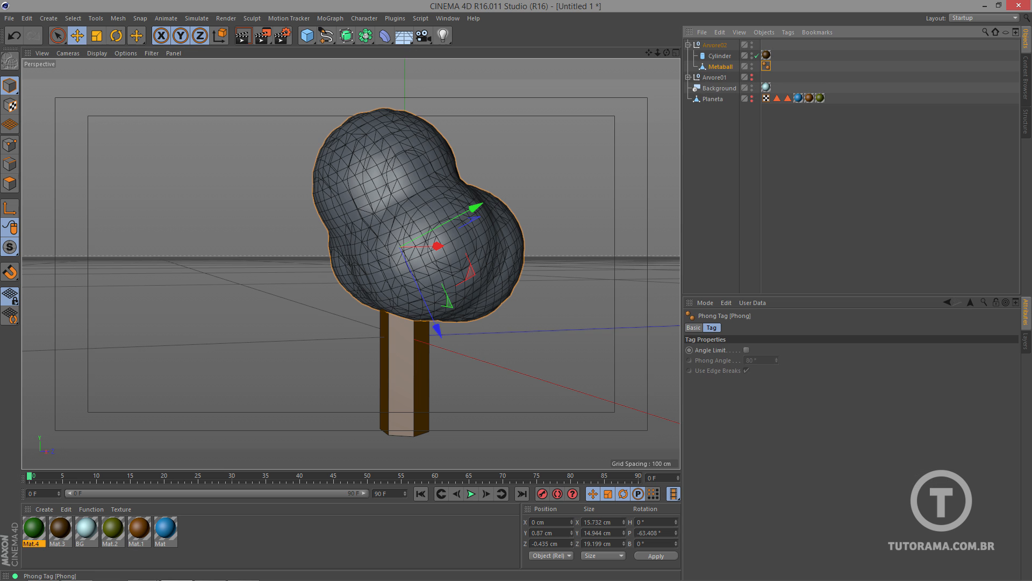
{"action": "key", "text": "Delete"}
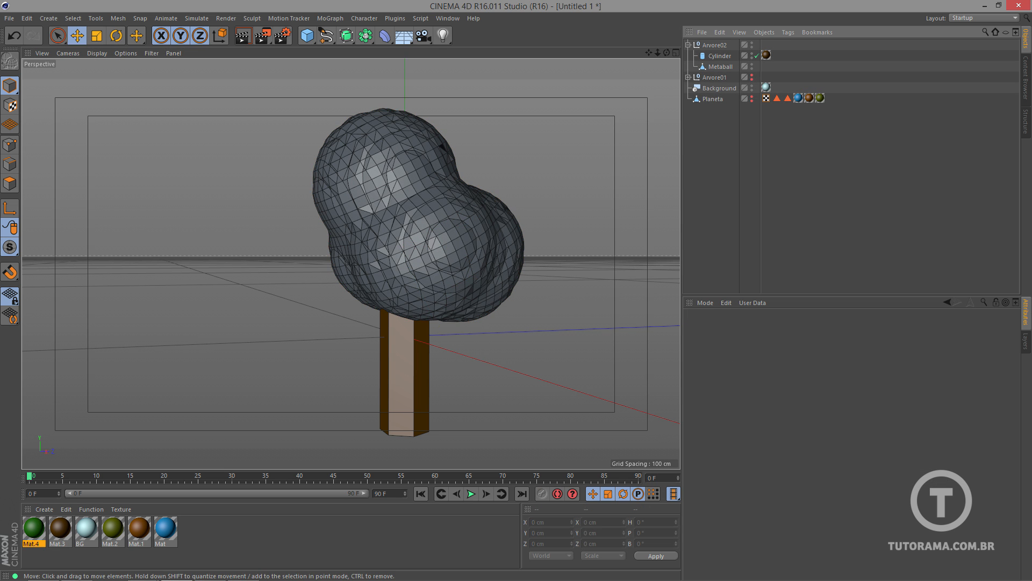
{"action": "left_click", "coordinate": [243, 35]}
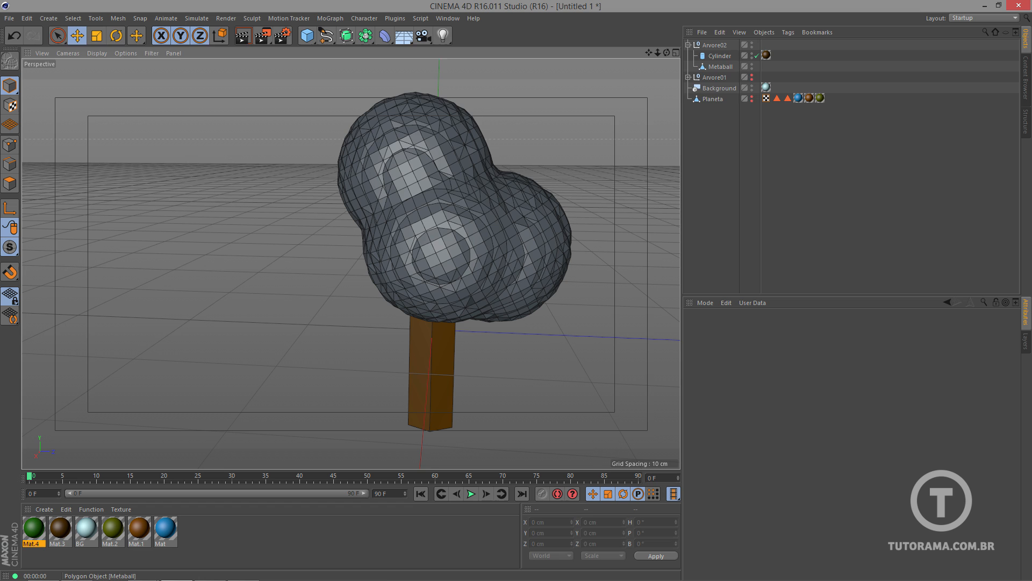
- Add a Polygon Reduction deformer at 98% strength to the foliage mesh and nest it under the Metaball
{"action": "left_click", "coordinate": [721, 67]}
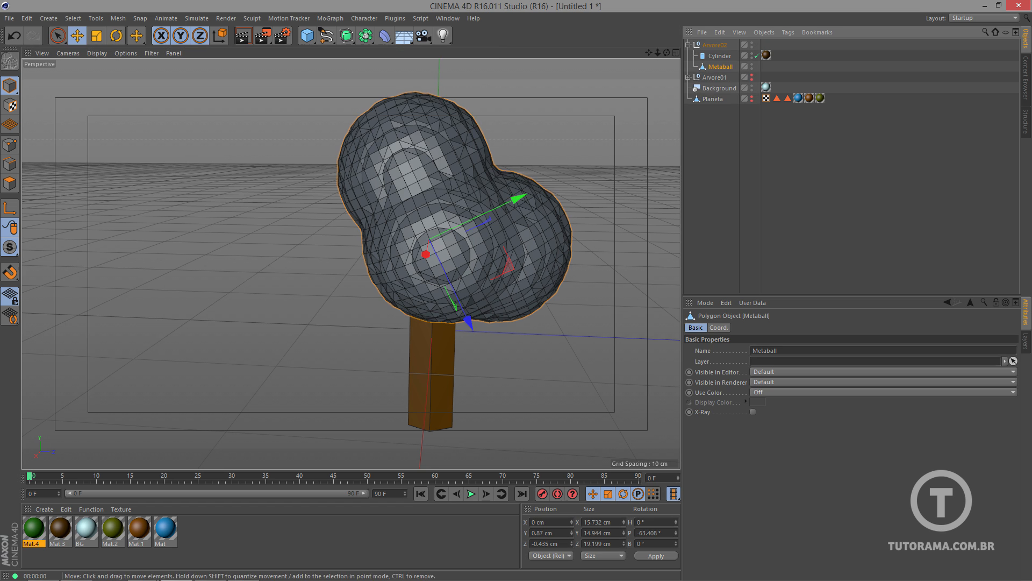
{"action": "left_click", "coordinate": [385, 36]}
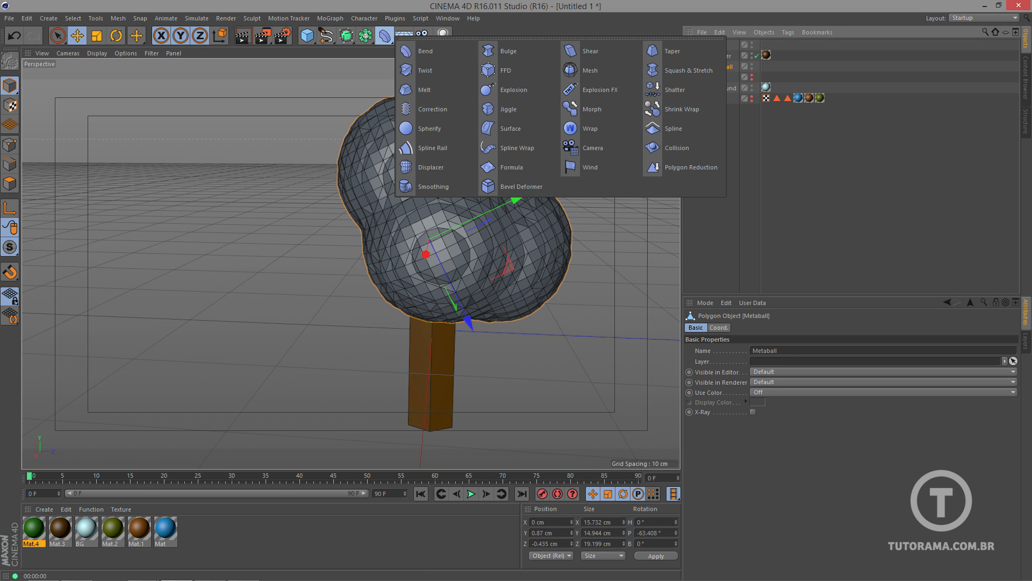
{"action": "left_click", "coordinate": [691, 167]}
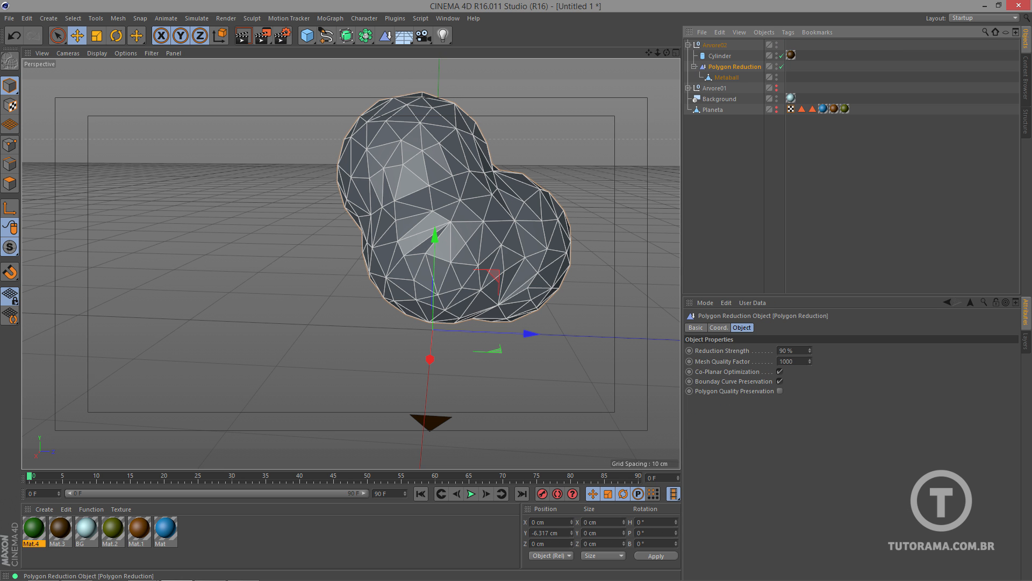
{"action": "left_click_drag", "start_coordinate": [810, 350], "coordinate": [810, 347]}
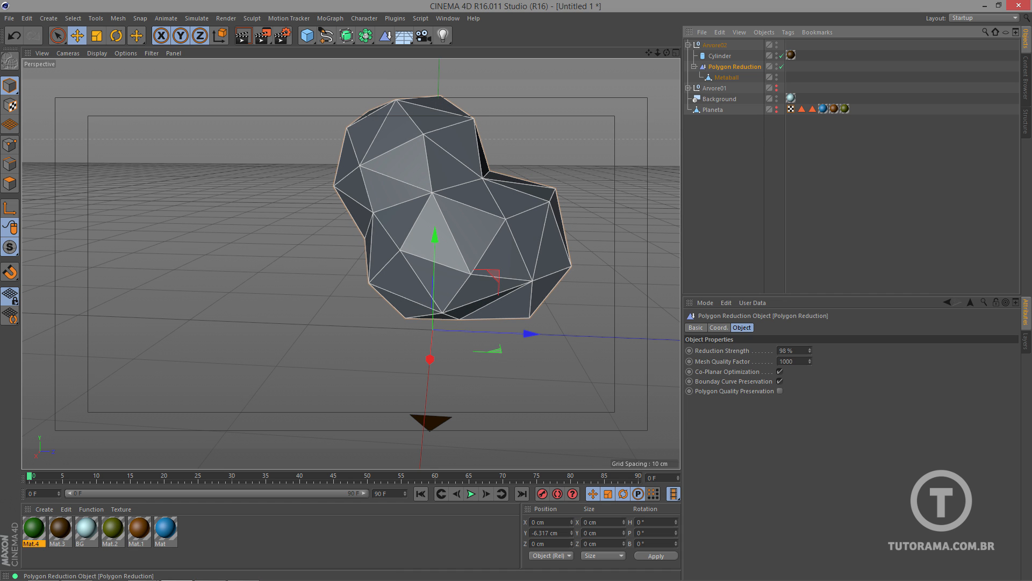
{"action": "left_click_drag", "start_coordinate": [734, 67], "coordinate": [727, 78]}
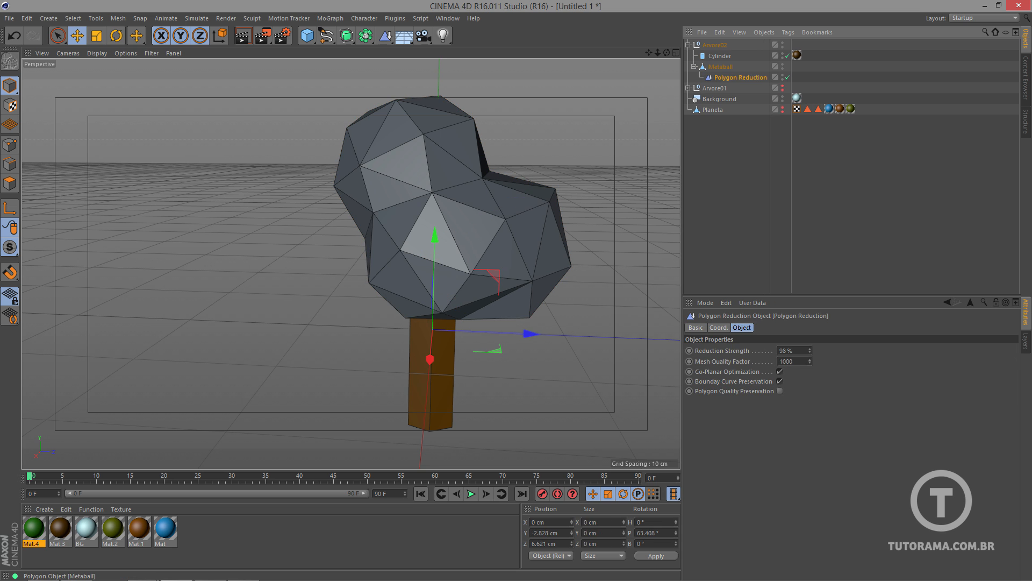
- Bake the reduced Metaball with Current State to Object, then delete the original mesh and its deformer
{"action": "left_click", "coordinate": [721, 67]}
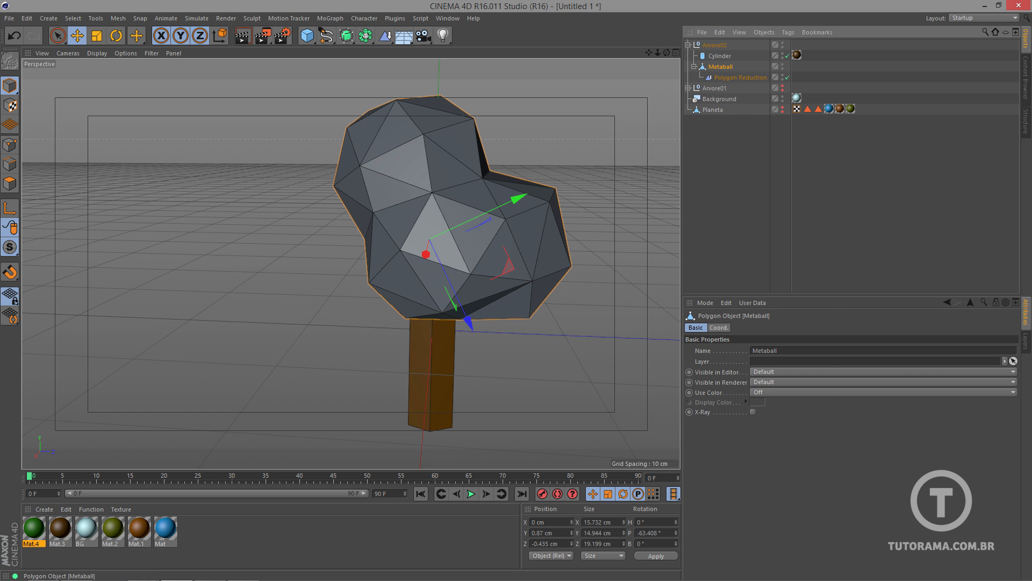
{"action": "right_click", "coordinate": [719, 68]}
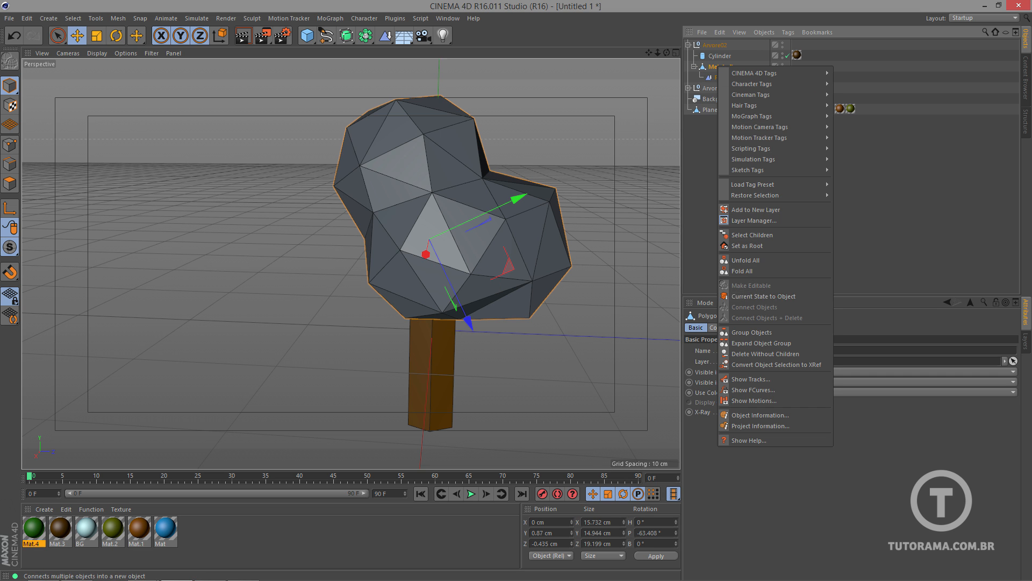
{"action": "left_click", "coordinate": [763, 296]}
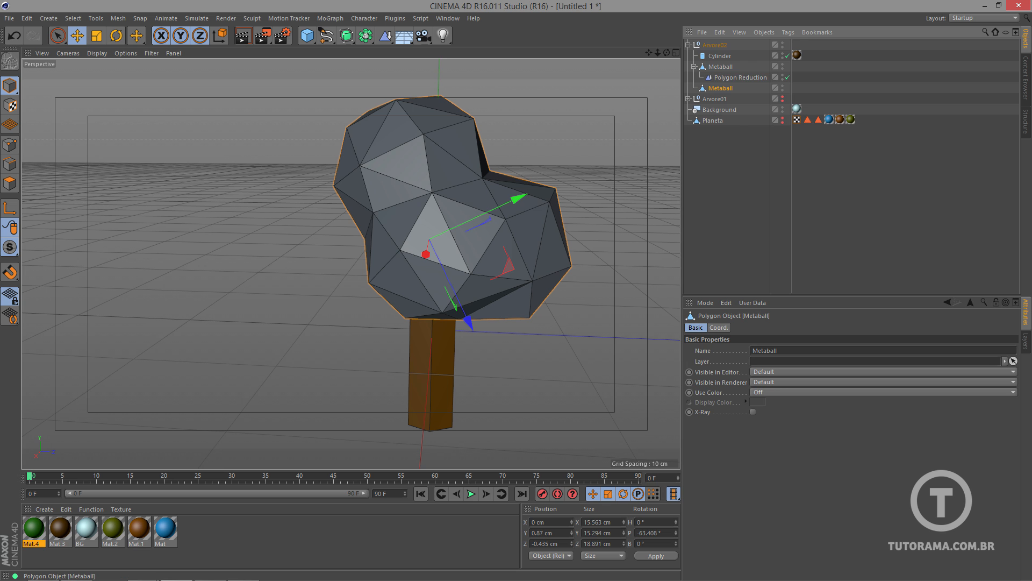
{"action": "key", "text": "Delete"}
{"action": "left_click", "coordinate": [720, 66]}
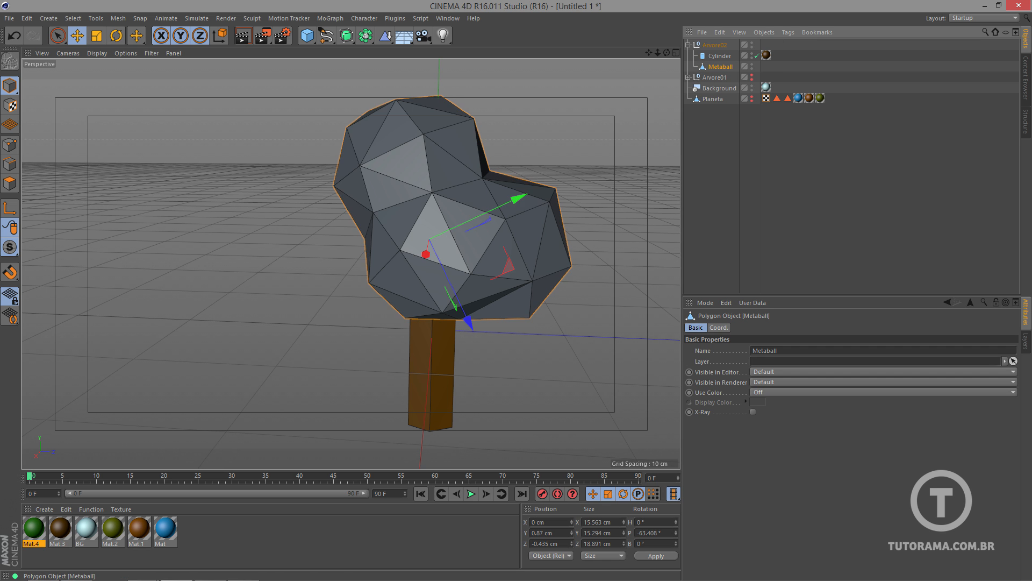
- Apply the green Mat.4 material to the low-poly foliage and collapse the Arvore02 group
{"action": "left_click_drag", "start_coordinate": [430, 231], "coordinate": [360, 263], "text": "alt"}
{"action": "left_click", "coordinate": [774, 172]}
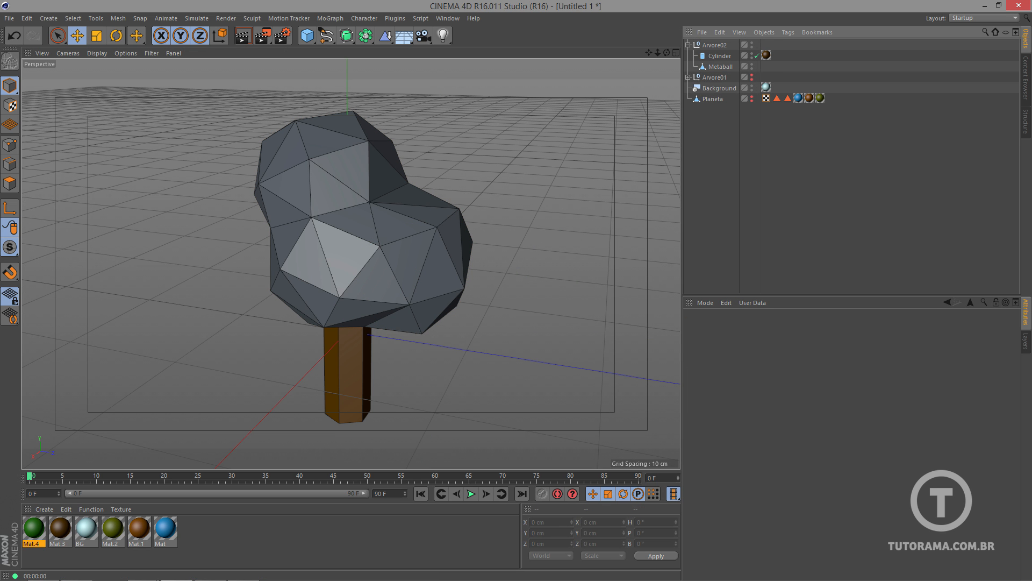
{"action": "left_click", "coordinate": [688, 45]}
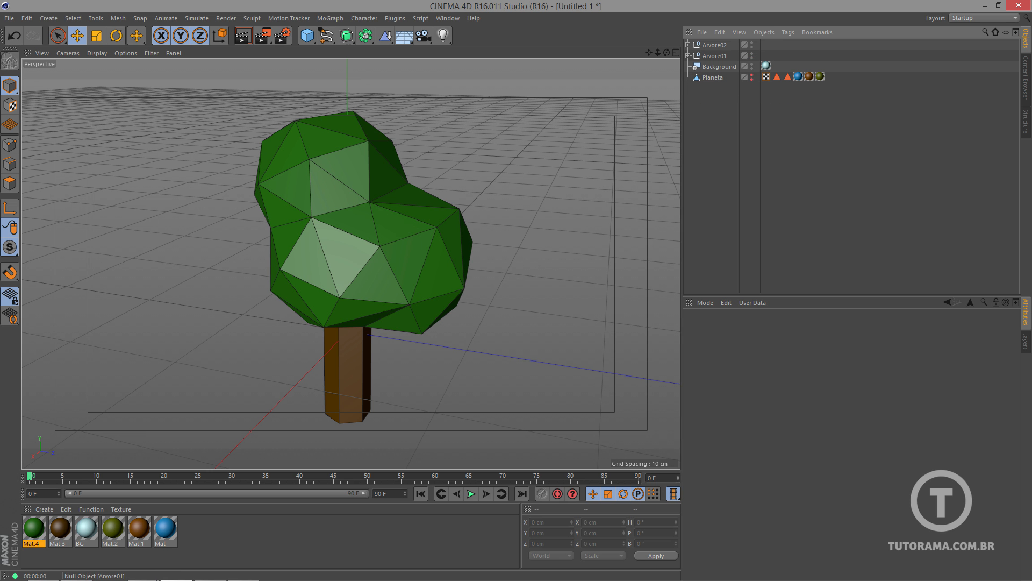
- Restore the viewport visibility of Arvore01 and the Planeta globe
{"action": "left_click", "coordinate": [752, 54], "text": "alt"}
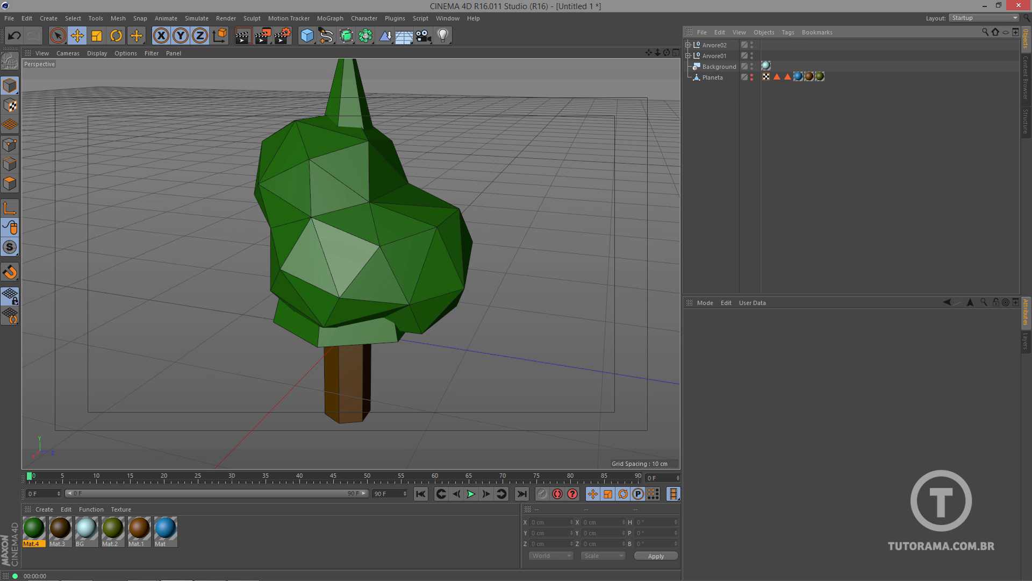
{"action": "left_click", "coordinate": [751, 76], "text": "alt"}
{"action": "scroll", "coordinate": [575, 181], "scroll_direction": "down", "scroll_amount": 5}
{"action": "scroll", "coordinate": [575, 181], "scroll_direction": "down", "scroll_amount": 5}
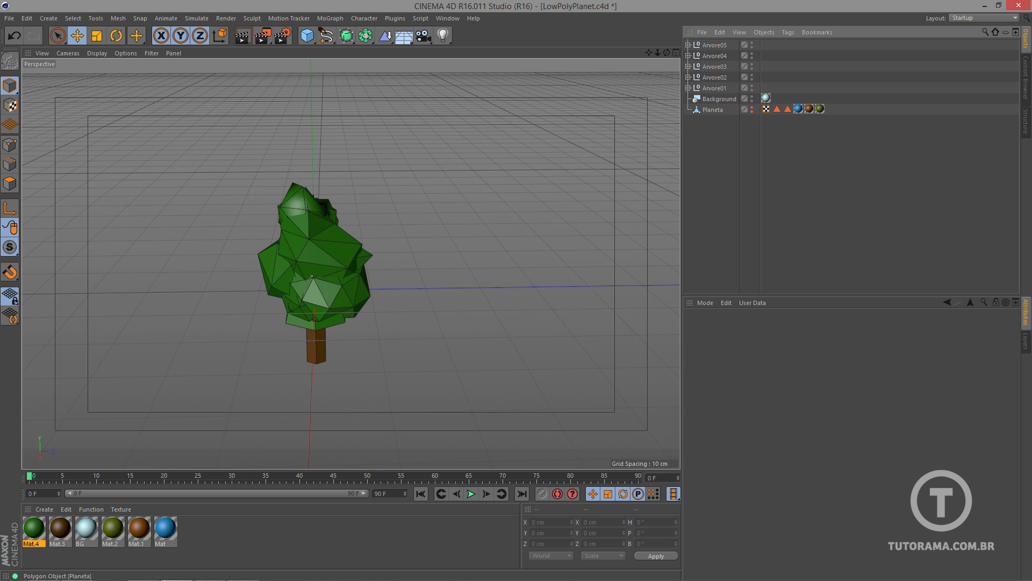
{"action": "left_click", "coordinate": [751, 110], "text": "alt"}
{"action": "scroll", "coordinate": [567, 185], "scroll_direction": "down", "scroll_amount": 15}
{"action": "left_click", "coordinate": [751, 109], "text": "alt"}
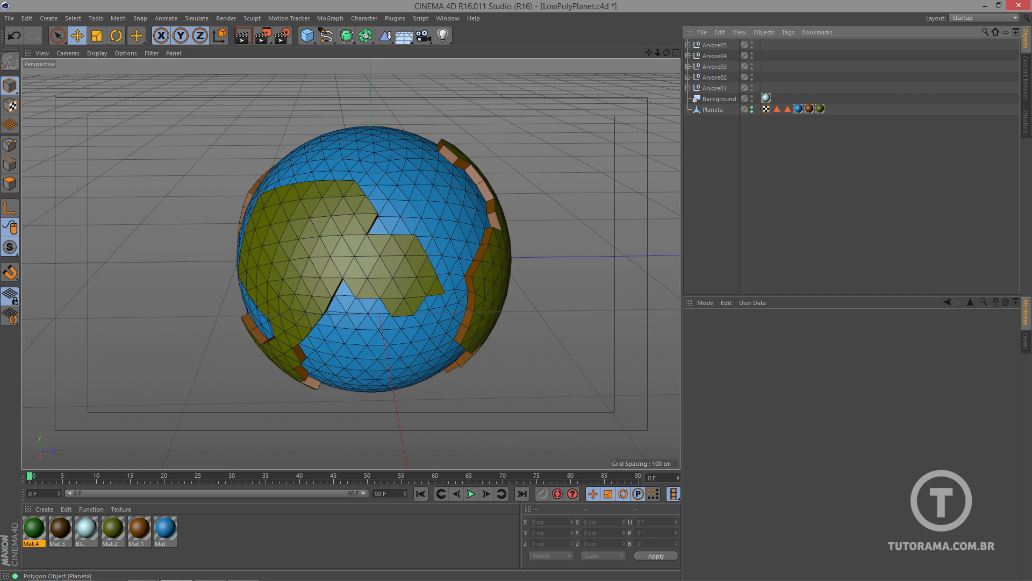
{"action": "left_click", "coordinate": [751, 110], "text": "alt"}
{"action": "left_click", "coordinate": [752, 110], "text": "alt"}
{"action": "middle_click_drag", "start_coordinate": [357, 260], "coordinate": [331, 269], "text": "alt"}
- Create a MoGraph Cloner and make the five trees, Arvore01 to Arvore05, its children
{"action": "left_click", "coordinate": [330, 18]}
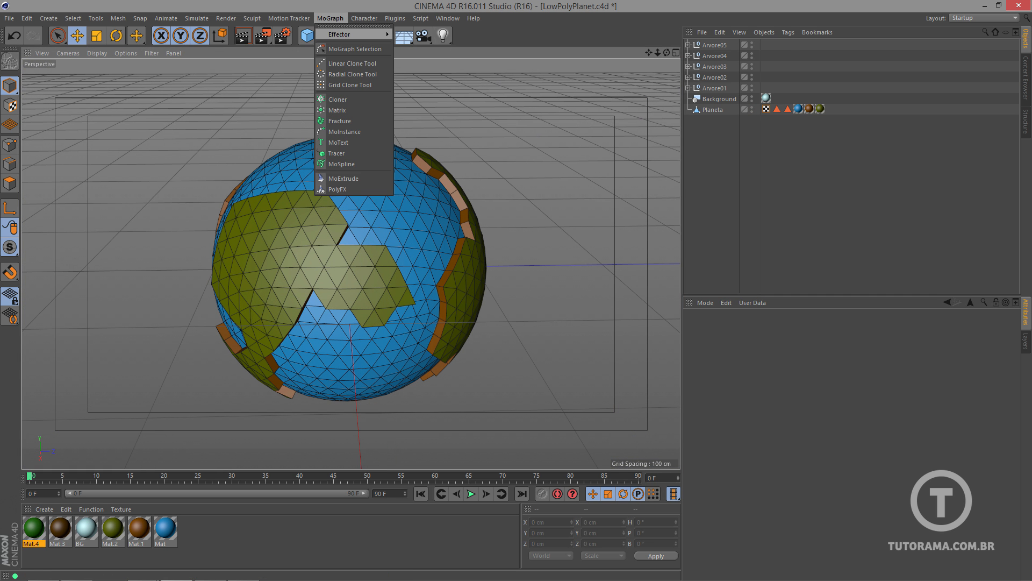
{"action": "left_click", "coordinate": [338, 99]}
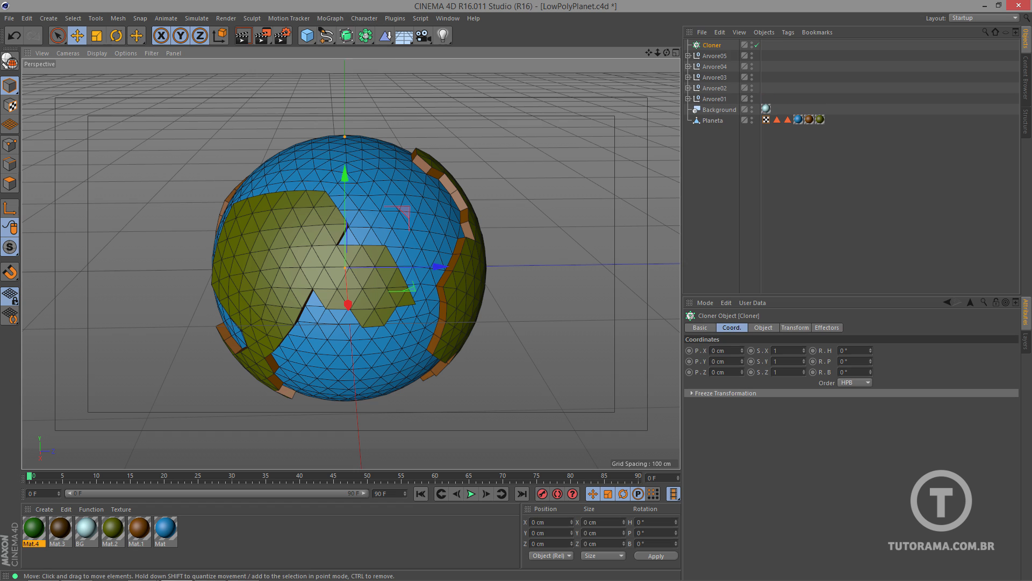
{"action": "left_click", "coordinate": [715, 99]}
{"action": "left_click", "coordinate": [715, 56], "text": "shift"}
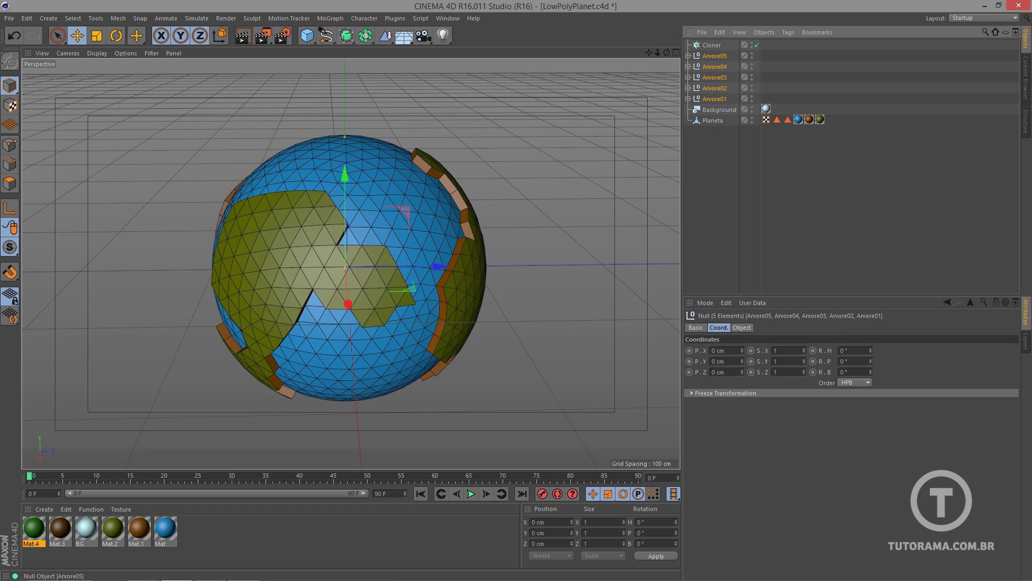
{"action": "left_click_drag", "start_coordinate": [714, 56], "coordinate": [712, 45]}
{"action": "left_click", "coordinate": [712, 45]}
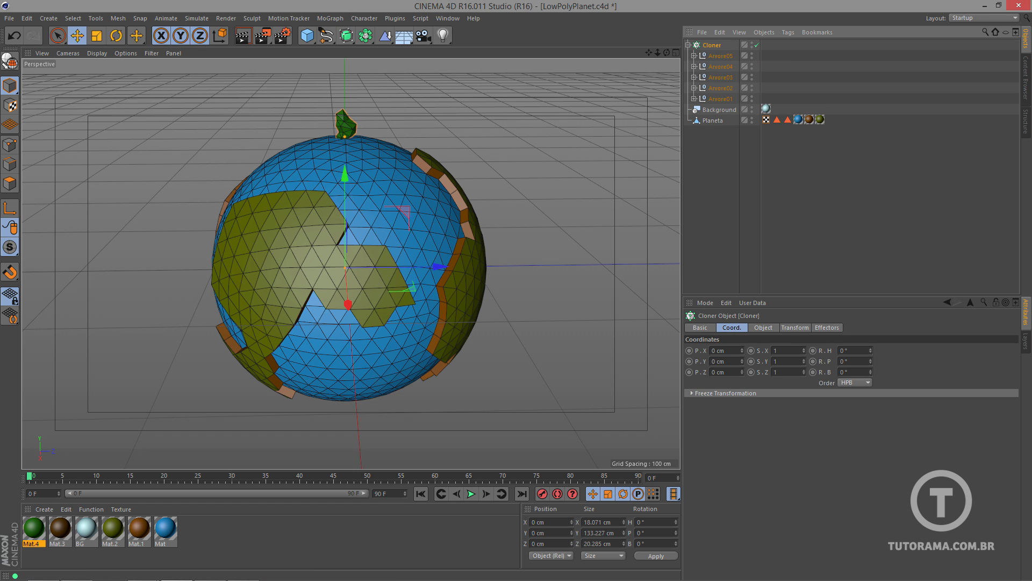
- Set the Cloner to Object mode with Planeta as the target object
{"action": "left_click", "coordinate": [763, 327]}
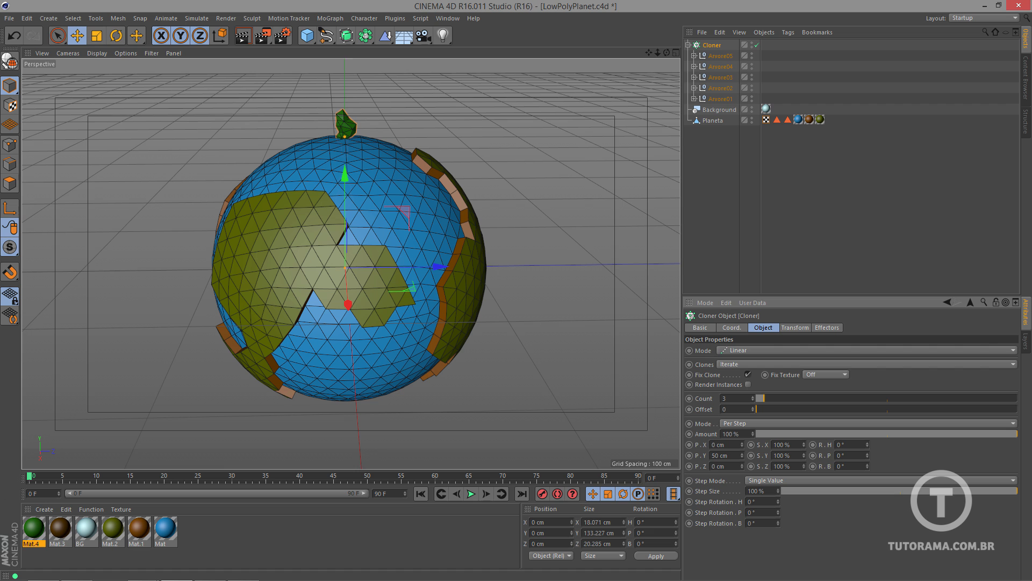
{"action": "left_click", "coordinate": [763, 350]}
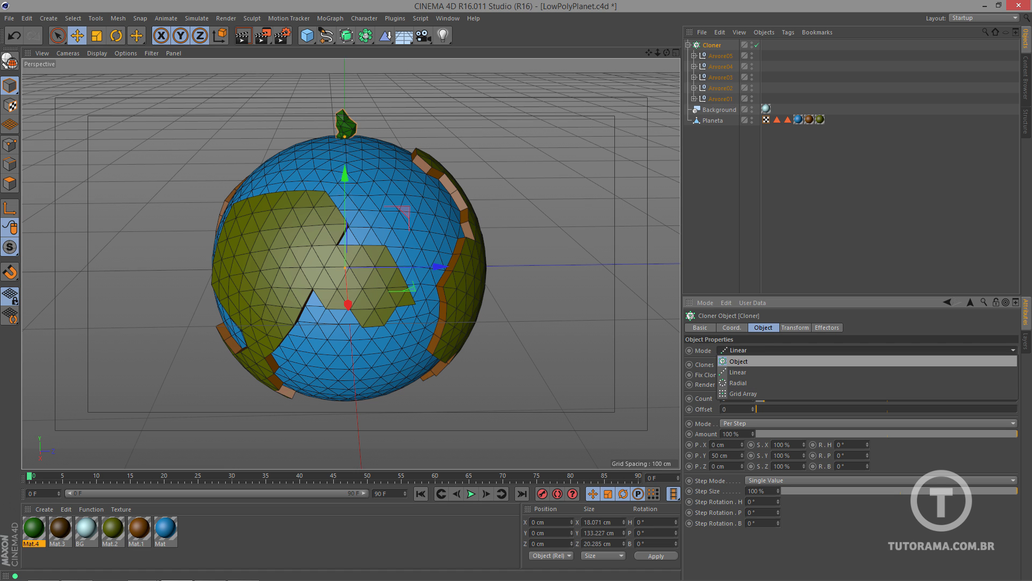
{"action": "left_click", "coordinate": [738, 361]}
{"action": "left_click_drag", "start_coordinate": [713, 120], "coordinate": [860, 398]}
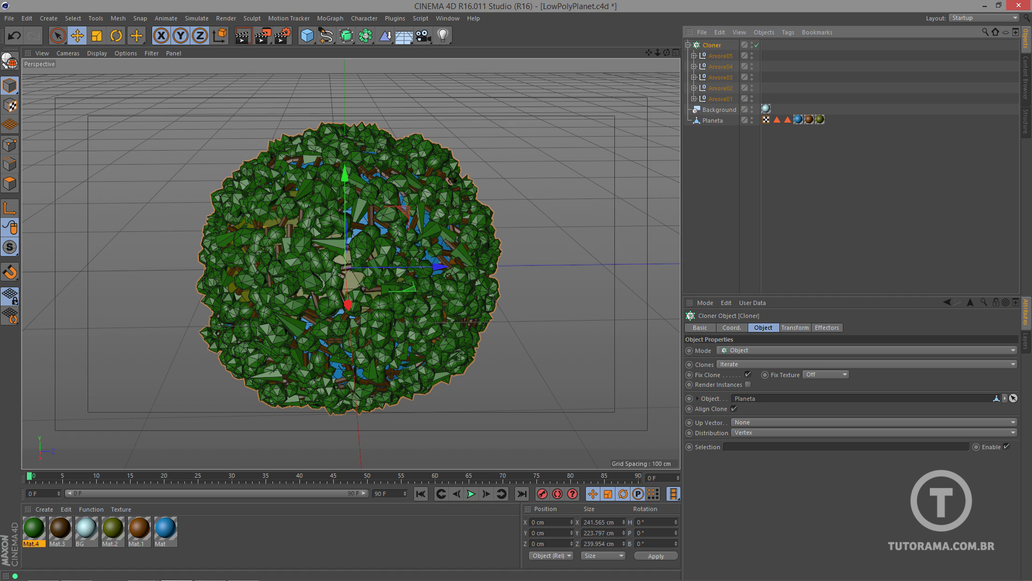
- Distribute the clones over the Surface and restrict them to Planeta's Continentes polygon selection
{"action": "left_click", "coordinate": [871, 432]}
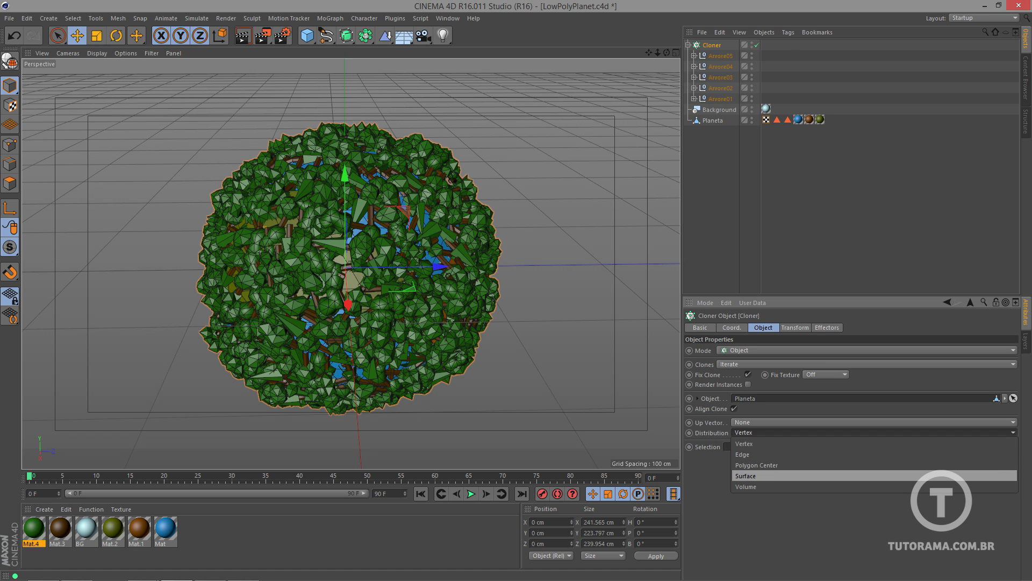
{"action": "left_click", "coordinate": [752, 465]}
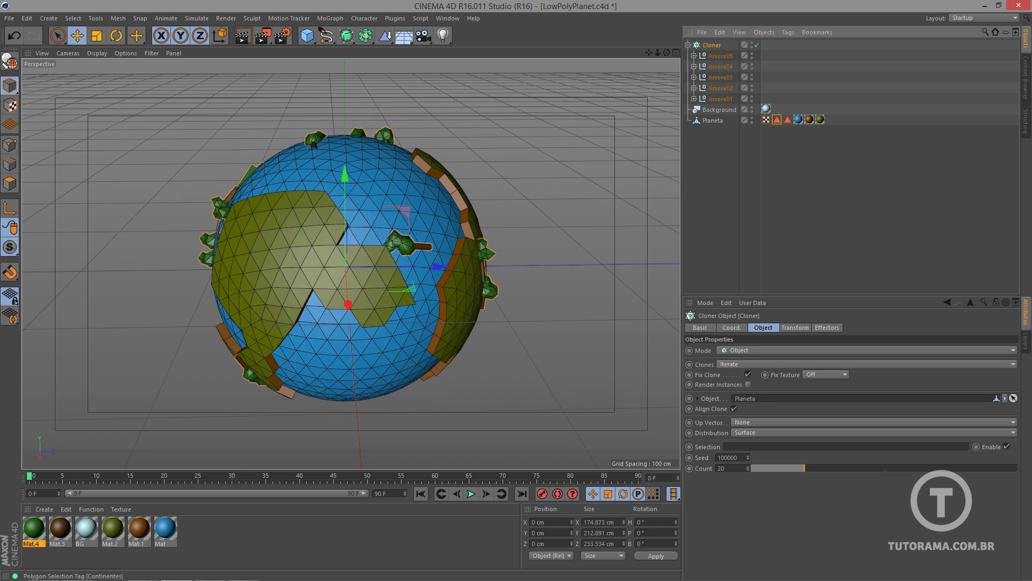
{"action": "left_click_drag", "start_coordinate": [777, 119], "coordinate": [844, 447]}
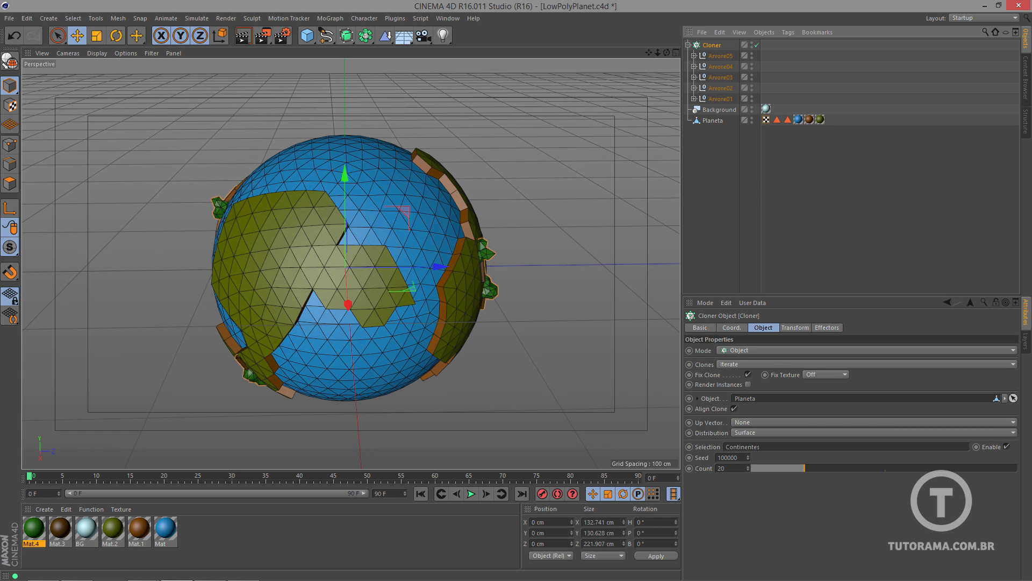
- Raise the Cloner's count to 1187 to cover the continents densely with trees
{"action": "left_click_drag", "start_coordinate": [805, 468], "coordinate": [1015, 468]}
{"action": "left_click_drag", "start_coordinate": [748, 468], "coordinate": [748, 67]}
{"action": "left_click_drag", "start_coordinate": [538, 301], "coordinate": [457, 274], "text": "alt"}
{"action": "left_click_drag", "start_coordinate": [351, 264], "coordinate": [306, 266], "text": "alt"}
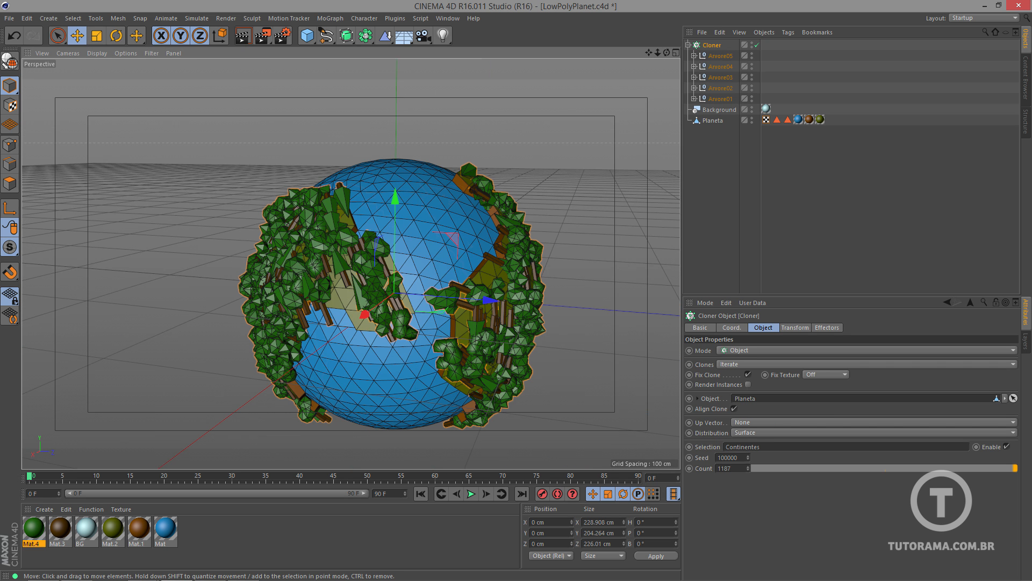
- Set the clones' pitch rotation to -90° in the Cloner's transform so the trees stand upright
{"action": "left_click", "coordinate": [795, 327]}
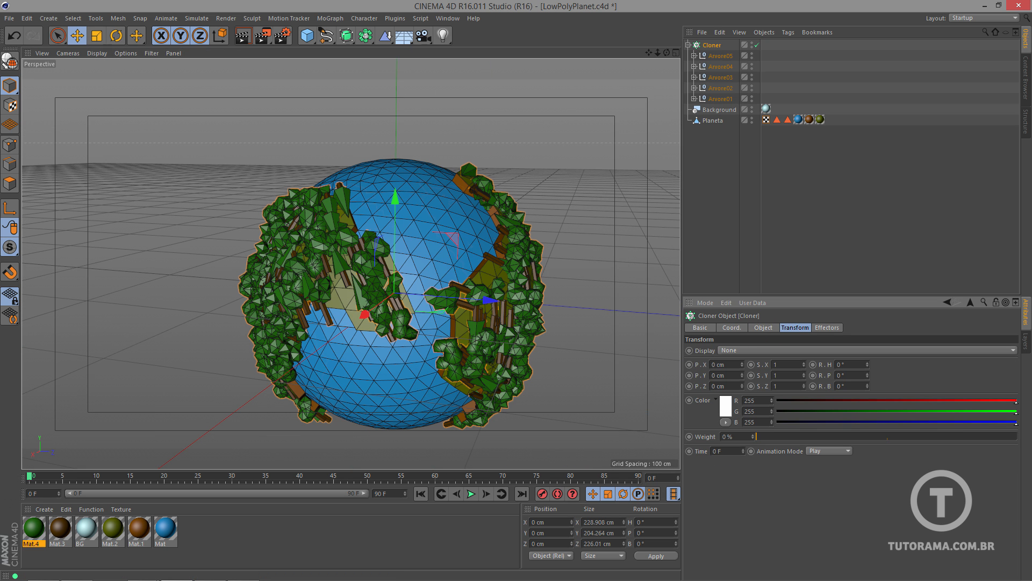
{"action": "left_click_drag", "start_coordinate": [867, 365], "coordinate": [867, 330]}
{"action": "key", "text": "ctrl+z"}
{"action": "mouse_move", "coordinate": [867, 376]}
{"action": "left_mouse_down"}
{"action": "mouse_move", "coordinate": [867, 336]}
{"action": "mouse_move", "coordinate": [867, 419]}
{"action": "left_mouse_up"}
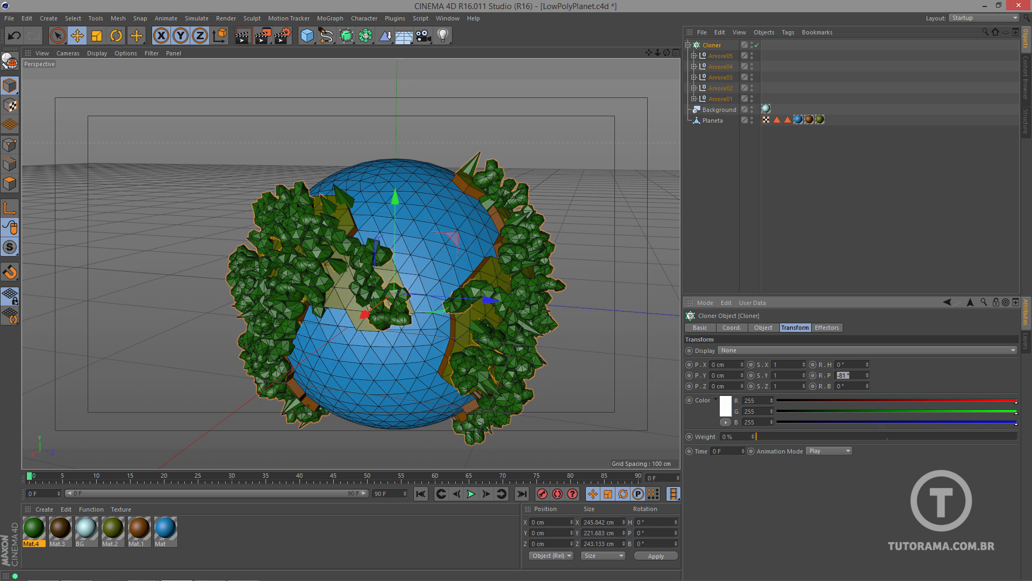
{"action": "type", "text": "-90"}
{"action": "key", "text": "Return"}
- Offset the clones 12 cm along Z, keeping Y at 0 cm, so the trunks rise out of the ground
{"action": "left_click_drag", "start_coordinate": [387, 279], "coordinate": [328, 269], "text": "alt"}
{"action": "scroll", "coordinate": [351, 263], "scroll_direction": "up", "scroll_amount": 5}
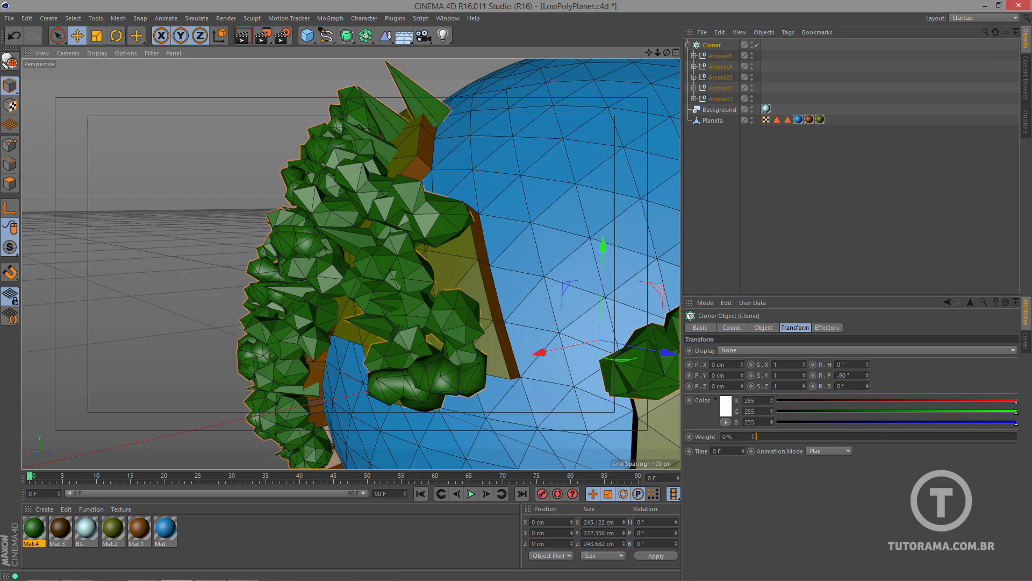
{"action": "mouse_move", "coordinate": [742, 375]}
{"action": "left_mouse_down"}
{"action": "mouse_move", "coordinate": [742, 357]}
{"action": "mouse_move", "coordinate": [742, 380]}
{"action": "left_mouse_up"}
{"action": "key", "text": "ctrl+z"}
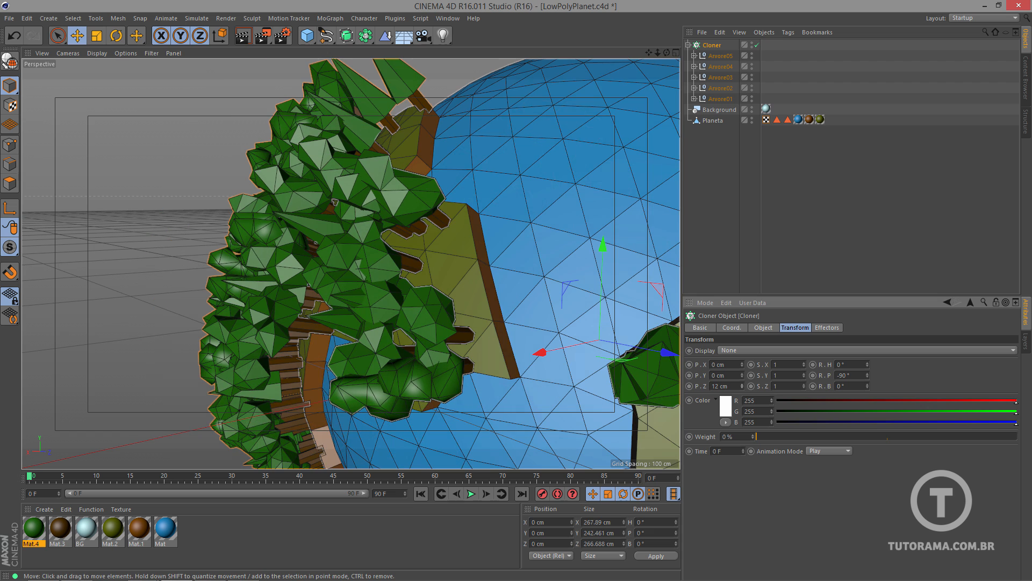
{"action": "left_click_drag", "start_coordinate": [437, 285], "coordinate": [409, 279], "text": "alt"}
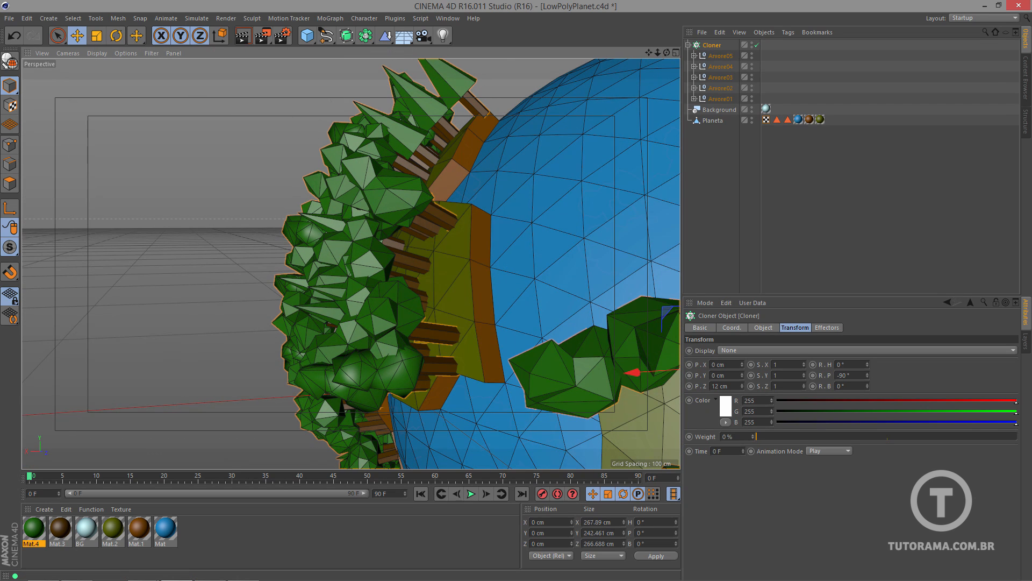
- Scale the Cloner's clones to 0.5 on X, Y and Z and set their Z offset to 5 cm
{"action": "left_click", "coordinate": [775, 365]}
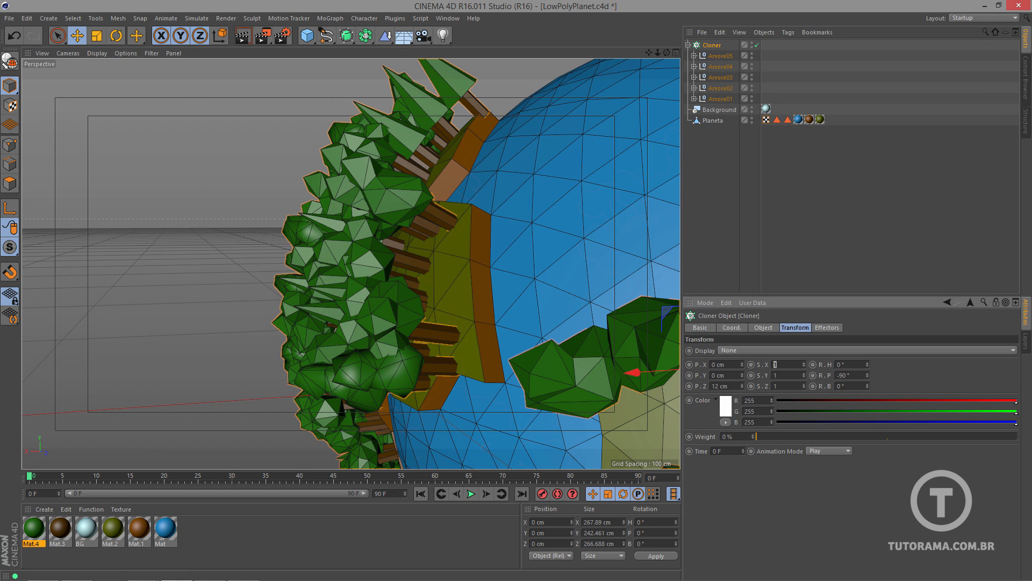
{"action": "type", "text": "0.5"}
{"action": "key", "text": "Tab"}
{"action": "type", "text": "0.5"}
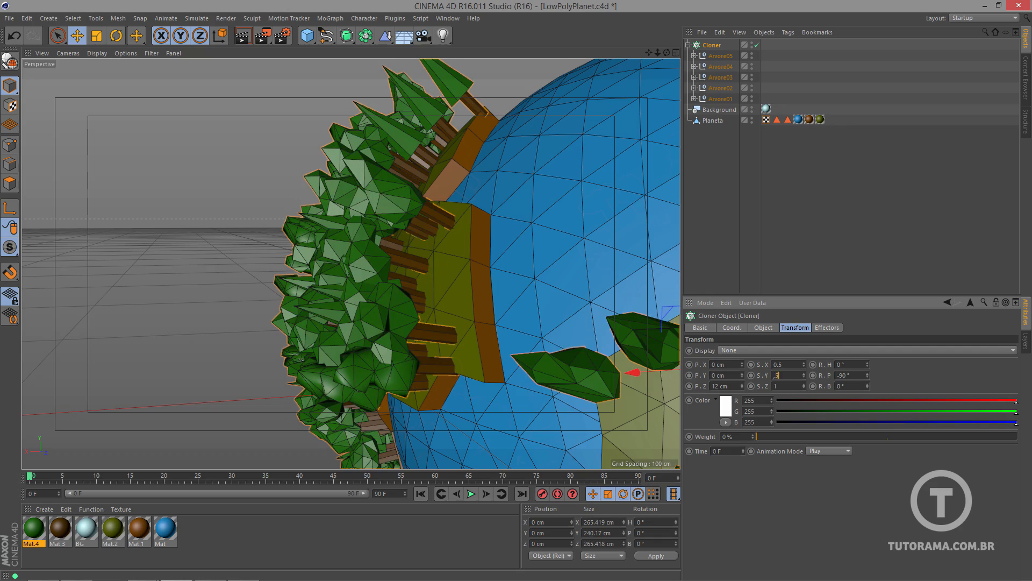
{"action": "key", "text": "Tab"}
{"action": "type", "text": "0.5"}
{"action": "key", "text": "Return"}
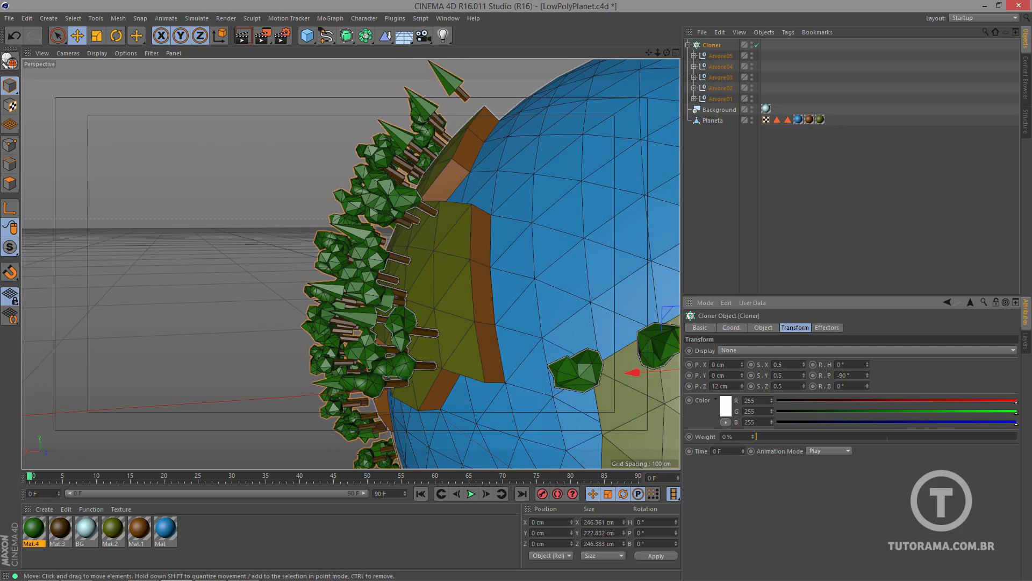
{"action": "left_click_drag", "start_coordinate": [364, 293], "coordinate": [371, 269], "text": "alt"}
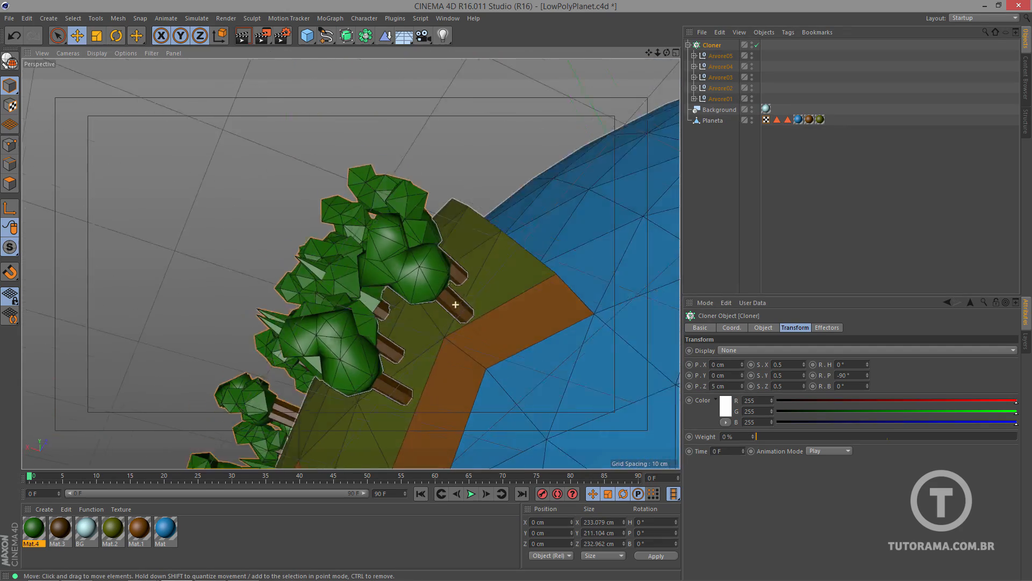
{"action": "left_click_drag", "start_coordinate": [453, 302], "coordinate": [414, 285], "text": "alt"}
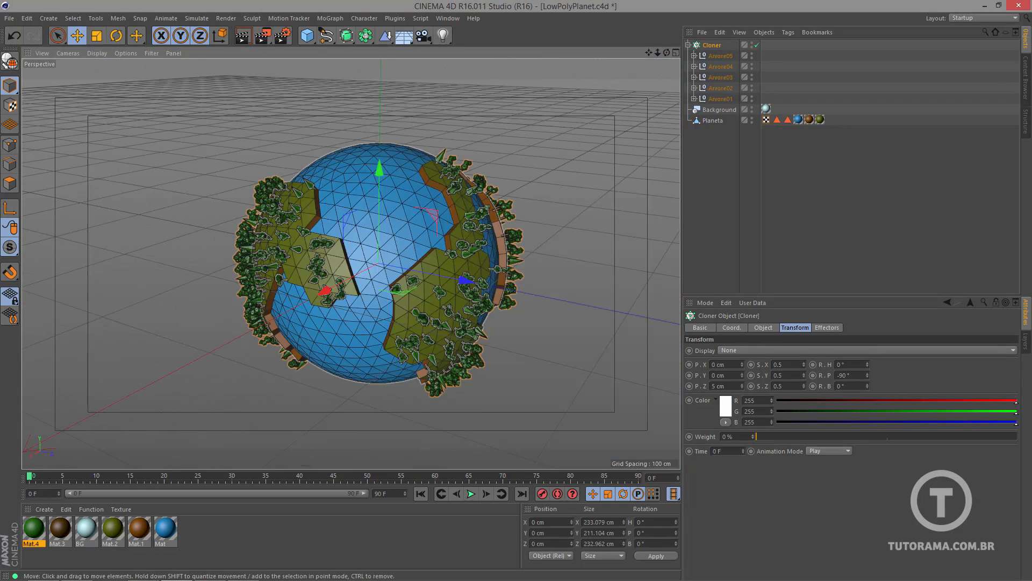
- Hide the viewport grid and render the current view to check the planet with its smaller trees
{"action": "left_click", "coordinate": [151, 54]}
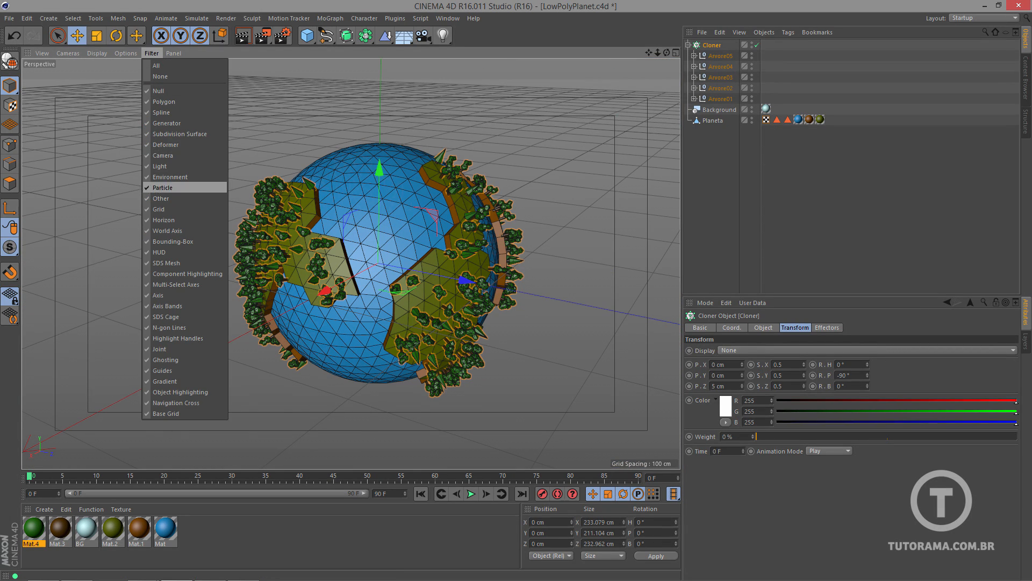
{"action": "left_click", "coordinate": [171, 208]}
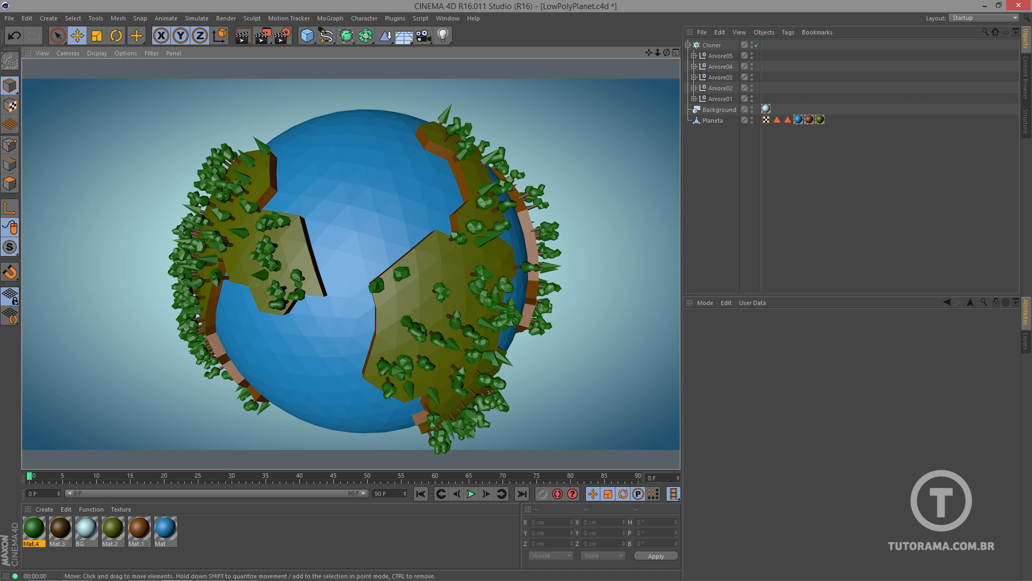
{"action": "middle_click_drag", "start_coordinate": [369, 275], "coordinate": [351, 263], "text": "alt"}
{"action": "key", "text": "ctrl+r"}
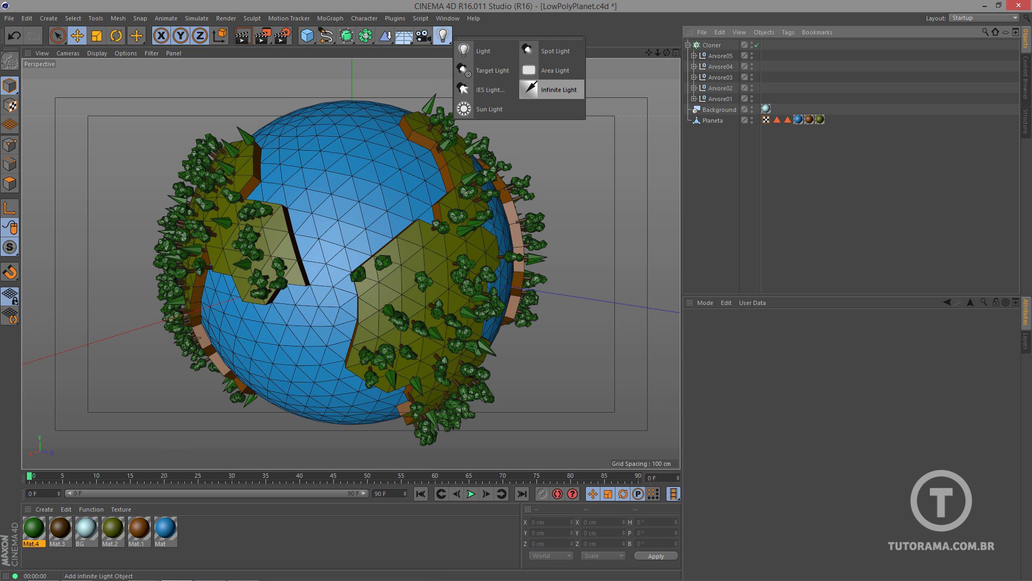
- Add an Infinite Light and rotate its heading to about 144° to light the visible side of the planet
{"action": "left_click", "coordinate": [554, 89]}
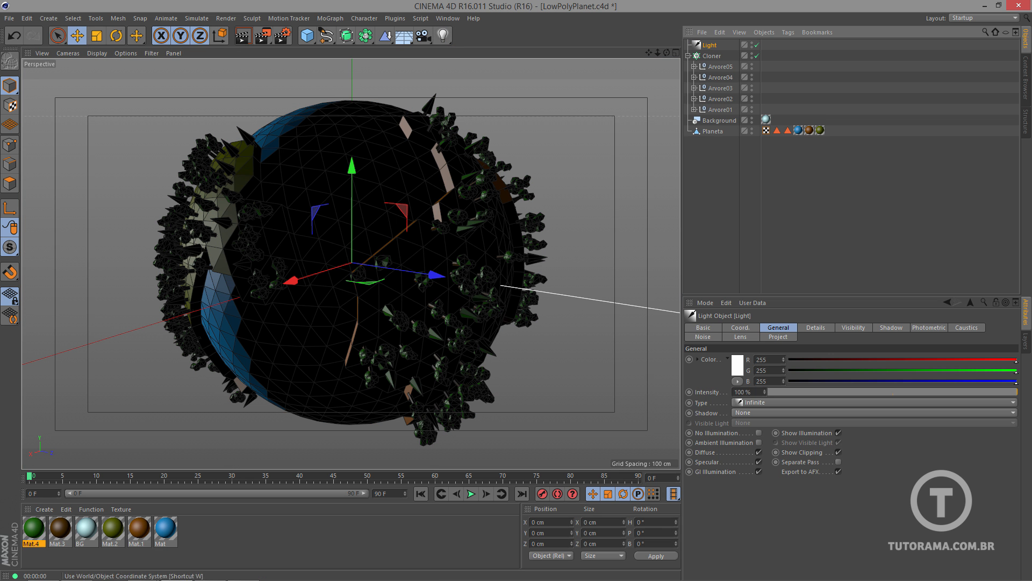
{"action": "key", "text": "r"}
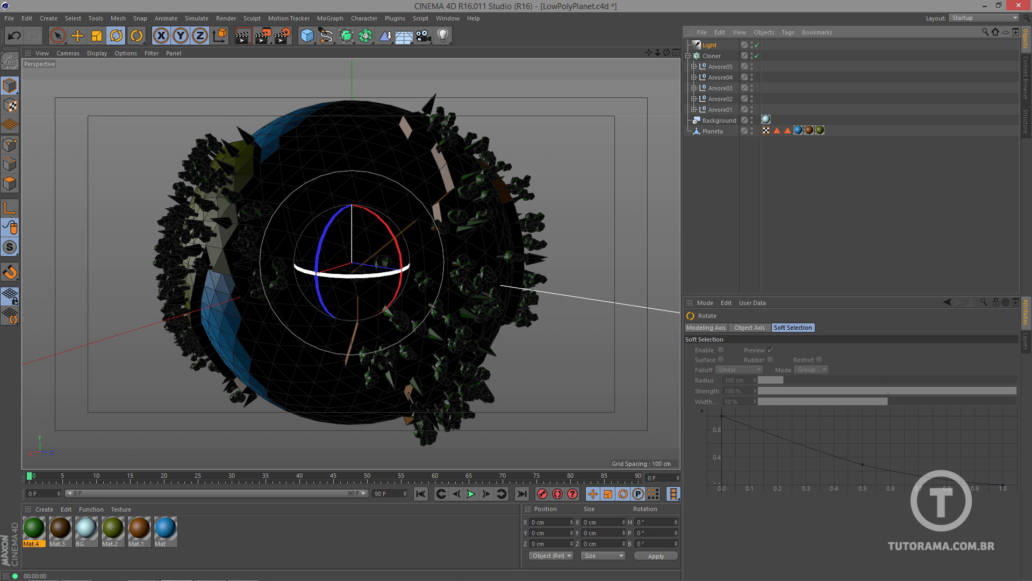
{"action": "mouse_move", "coordinate": [351, 277]}
{"action": "left_mouse_down"}
{"action": "mouse_move", "coordinate": [407, 267]}
{"action": "mouse_move", "coordinate": [328, 268]}
{"action": "mouse_move", "coordinate": [349, 276]}
{"action": "left_mouse_up"}
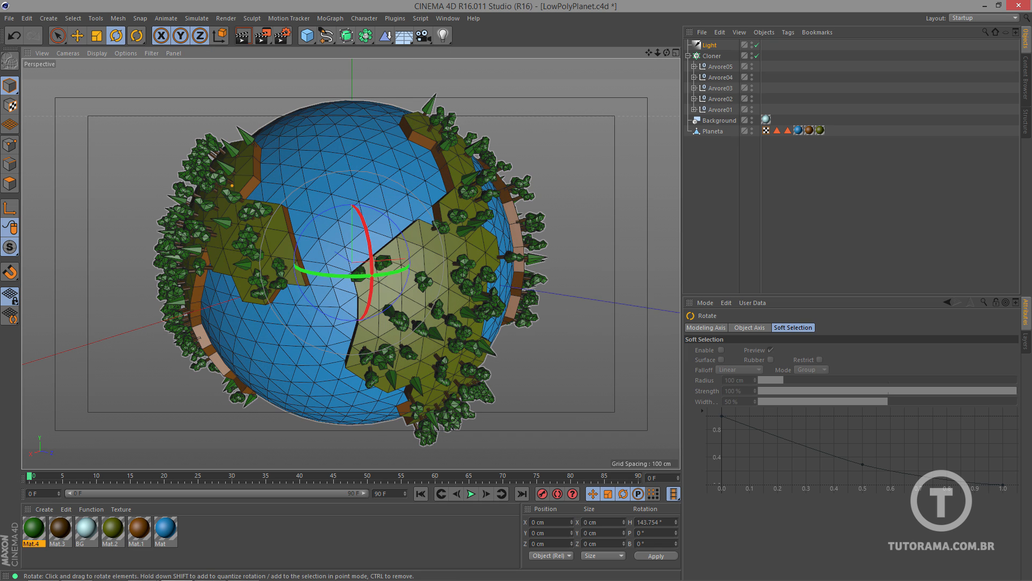
{"action": "left_click", "coordinate": [752, 180]}
- Add a Camera and set its X, Y and Z position to 0 cm
{"action": "left_click", "coordinate": [423, 36]}
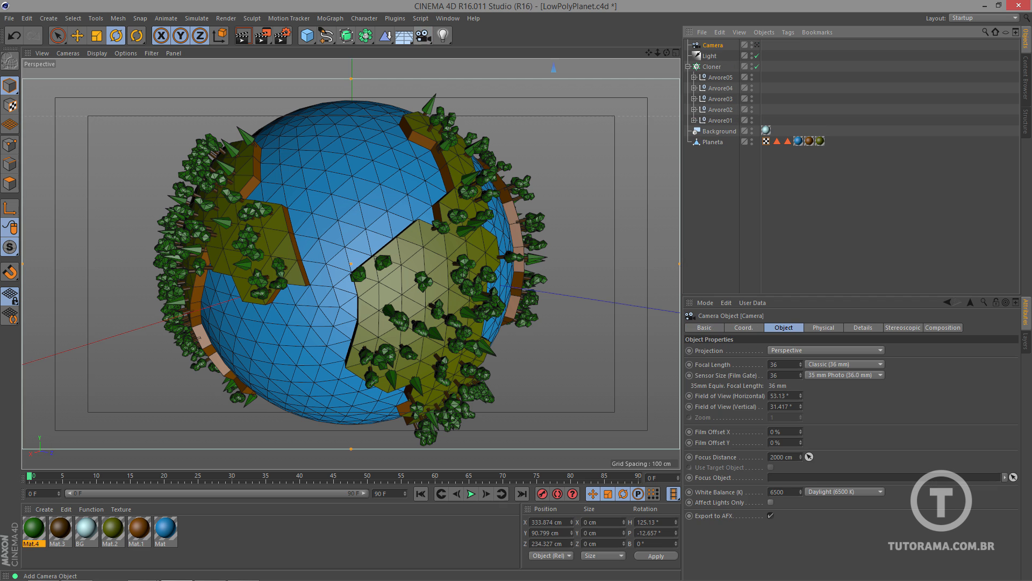
{"action": "left_click", "coordinate": [744, 327]}
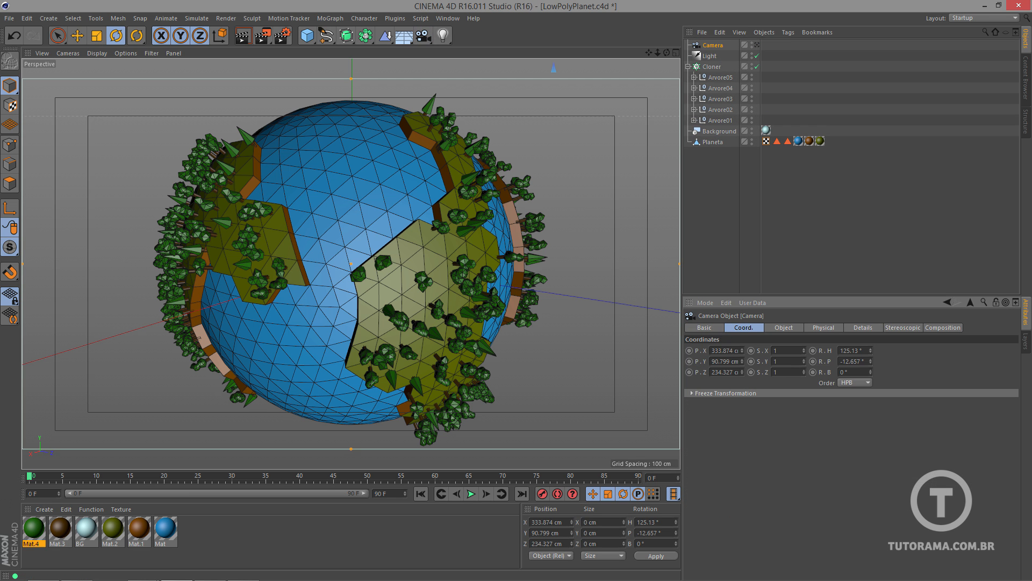
{"action": "double_click", "coordinate": [723, 350]}
{"action": "type", "text": "0"}
{"action": "key", "text": "Tab"}
{"action": "type", "text": "0"}
{"action": "key", "text": "Tab"}
{"action": "type", "text": "0"}
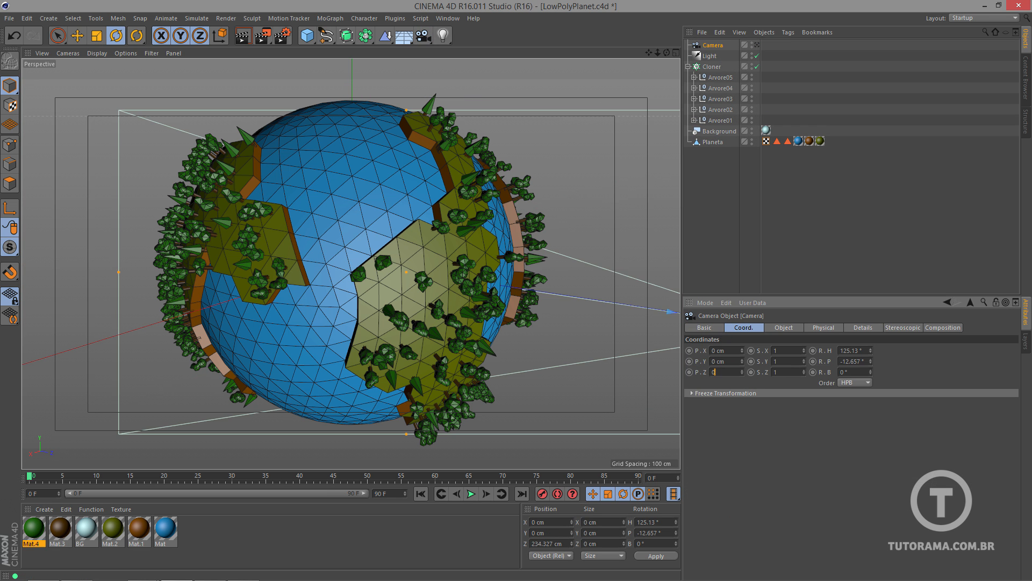
{"action": "key", "text": "Return"}
- Set the camera's heading and pitch rotation to 0°
{"action": "double_click", "coordinate": [855, 351]}
{"action": "type", "text": "0"}
{"action": "key", "text": "Tab"}
{"action": "type", "text": "0"}
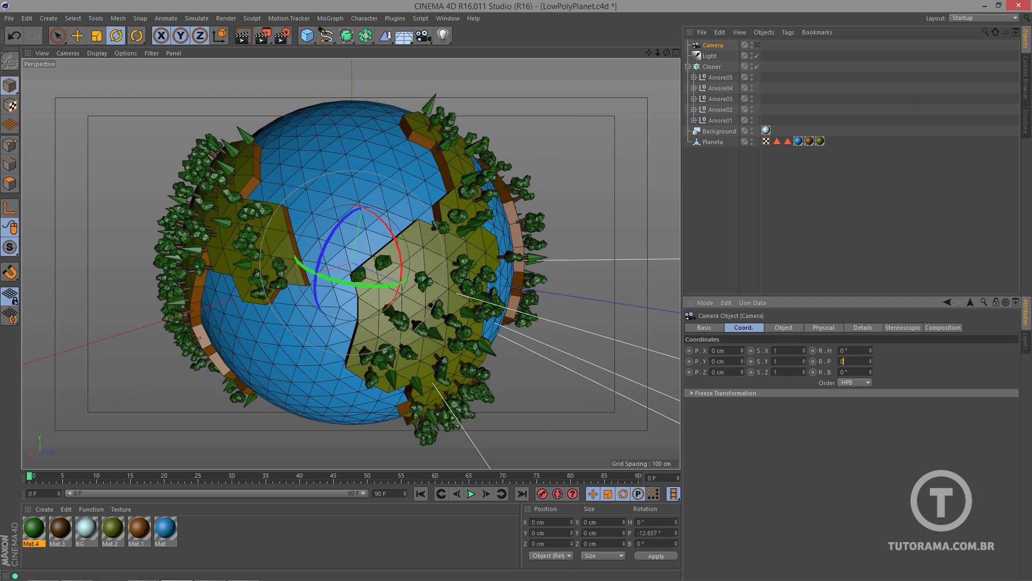
{"action": "key", "text": "Return"}
- Move the camera back from the planet along its Z axis to about -851 cm
{"action": "key", "text": "e"}
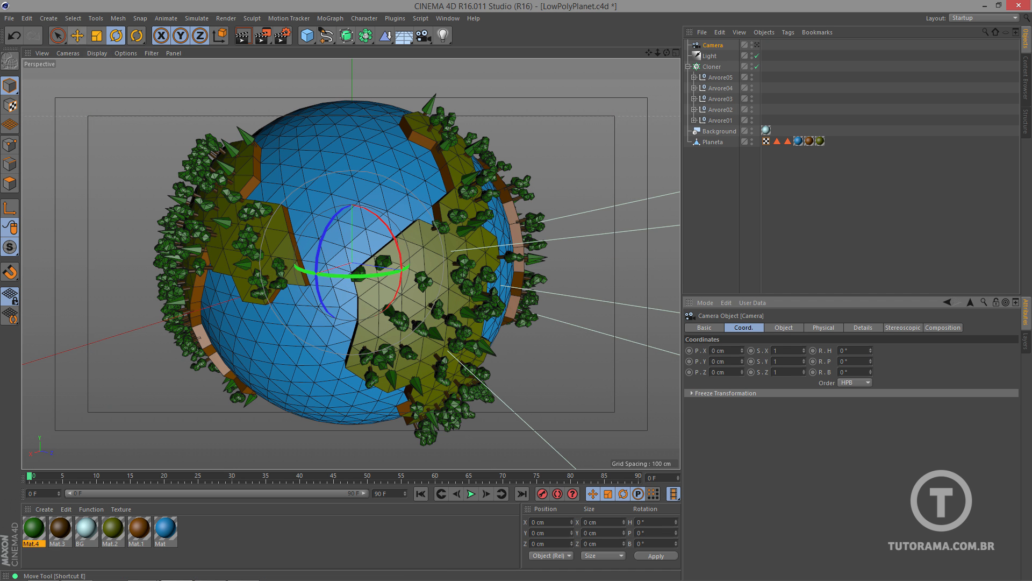
{"action": "left_click_drag", "start_coordinate": [256, 186], "coordinate": [271, 234], "text": "alt"}
{"action": "scroll", "coordinate": [301, 207], "scroll_direction": "down", "scroll_amount": 8}
{"action": "left_click_drag", "start_coordinate": [446, 218], "coordinate": [133, 175]}
{"action": "middle_click_drag", "start_coordinate": [150, 239], "coordinate": [352, 263], "text": "alt"}
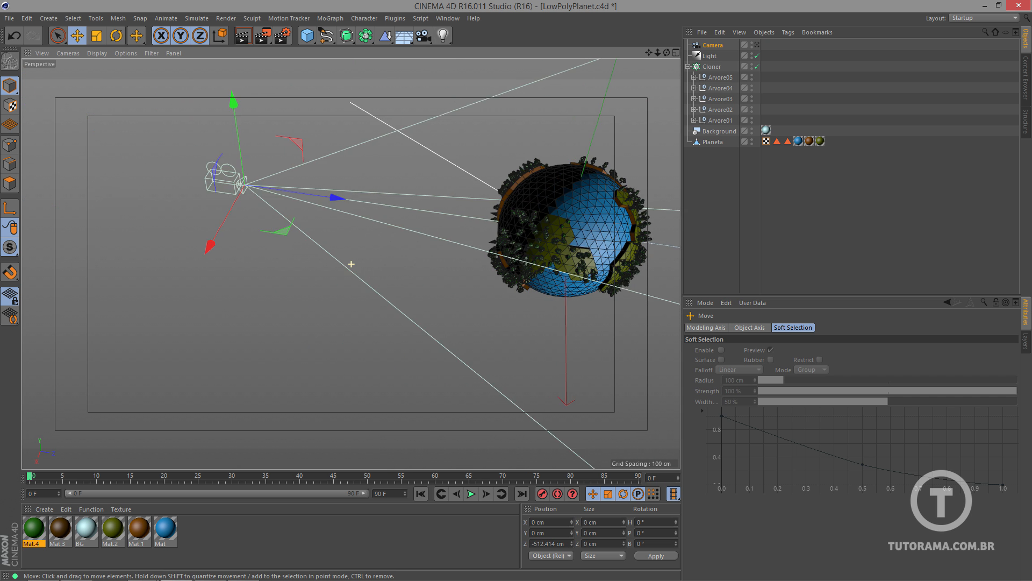
{"action": "scroll", "coordinate": [452, 225], "scroll_direction": "down", "scroll_amount": 4}
{"action": "left_click_drag", "start_coordinate": [452, 225], "coordinate": [290, 255], "text": "alt"}
- Look through the camera and bring its Z position to about -476 cm so the planet fills the frame
{"action": "left_click", "coordinate": [757, 45]}
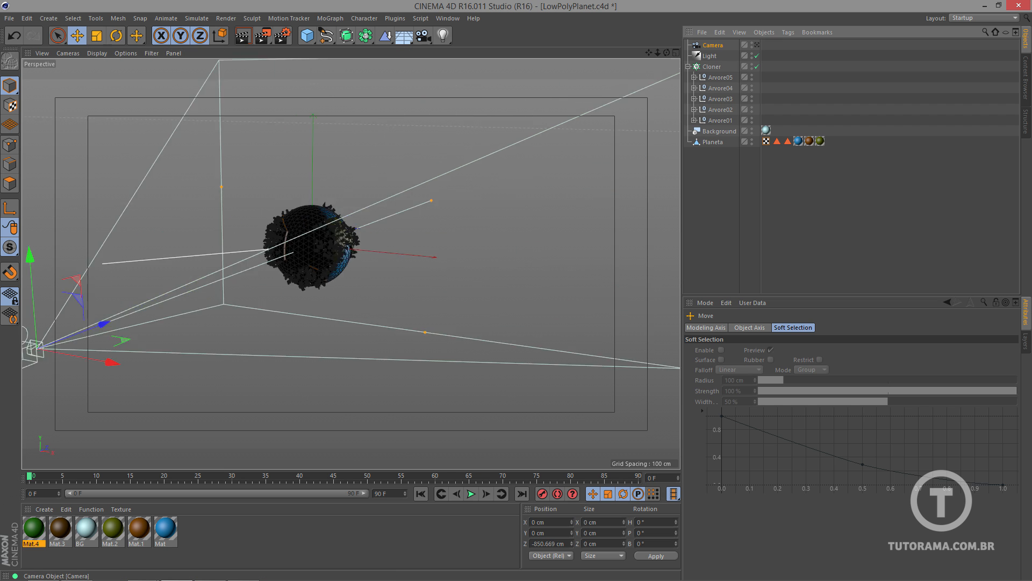
{"action": "left_click", "coordinate": [714, 45]}
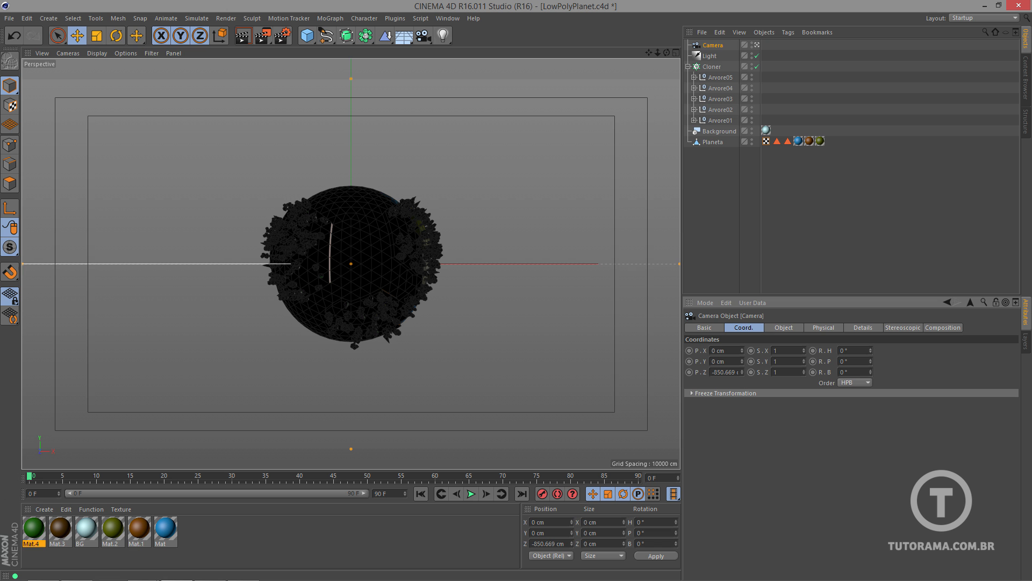
{"action": "left_click_drag", "start_coordinate": [742, 372], "coordinate": [742, 171]}
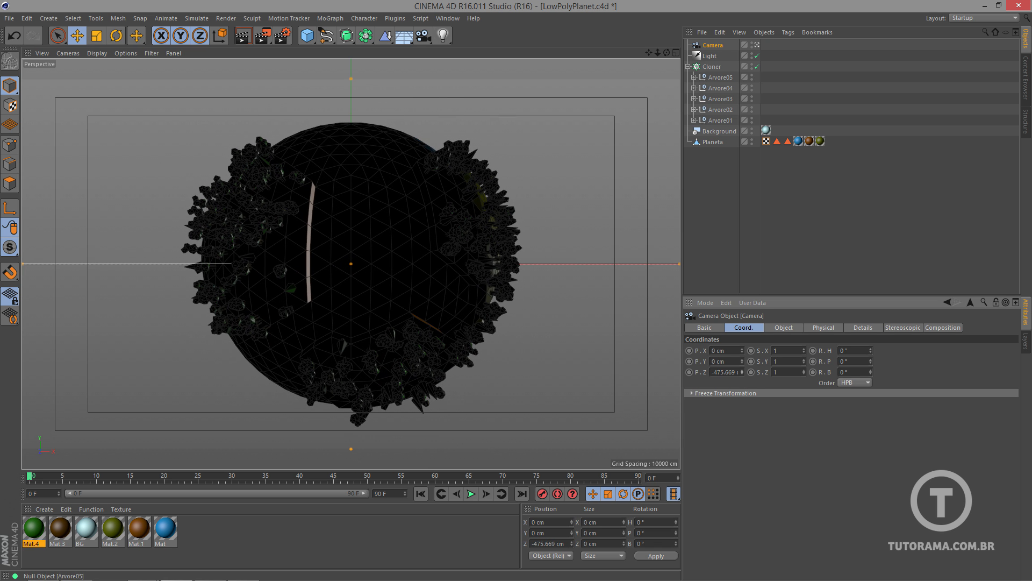
- Rotate the infinite light to about 42° heading, -26° pitch and -4° bank, and render the camera view
{"action": "left_click", "coordinate": [710, 56]}
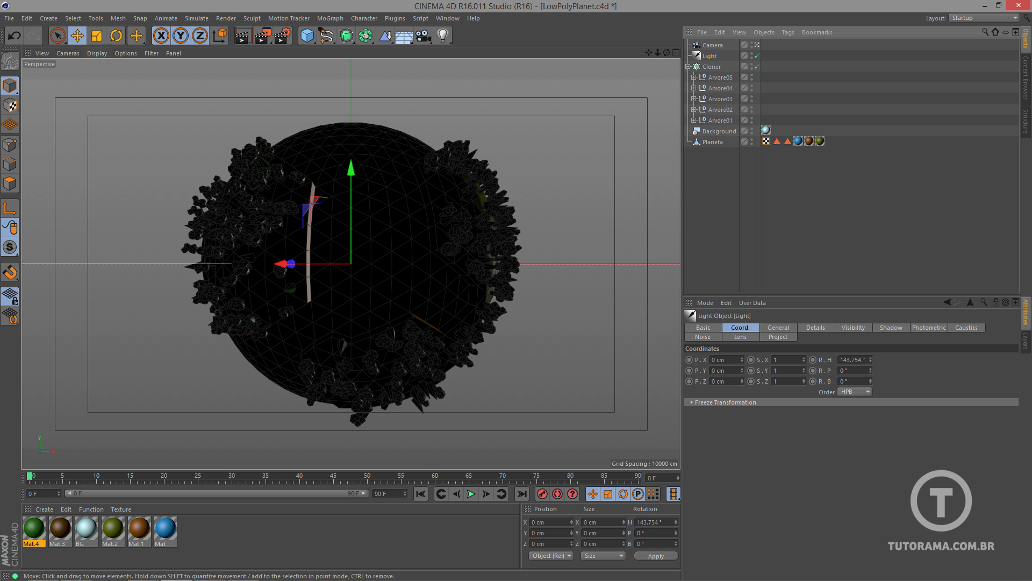
{"action": "left_click", "coordinate": [116, 36]}
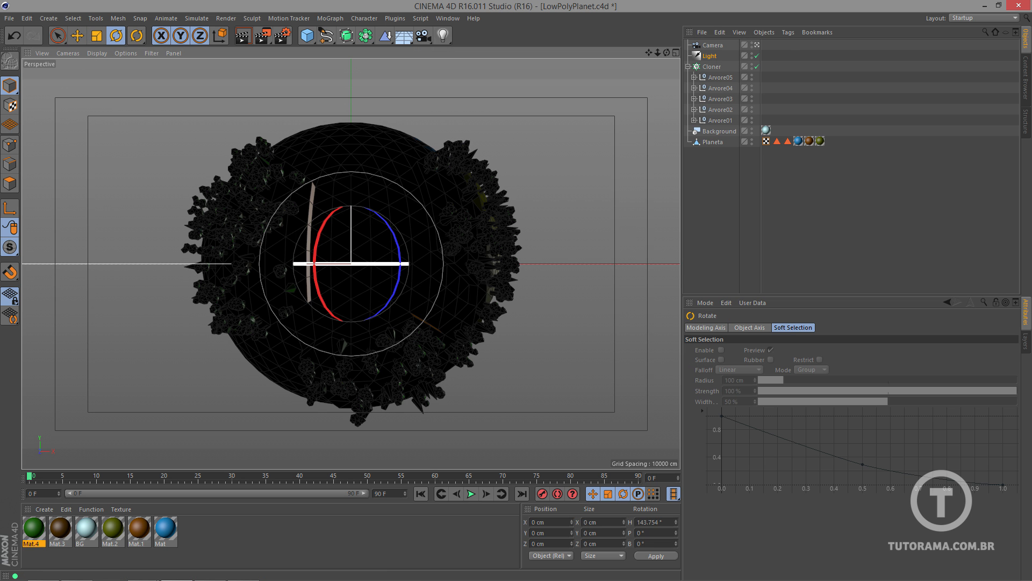
{"action": "mouse_move", "coordinate": [377, 263]}
{"action": "left_mouse_down"}
{"action": "mouse_move", "coordinate": [363, 263]}
{"action": "mouse_move", "coordinate": [398, 239]}
{"action": "mouse_move", "coordinate": [384, 219]}
{"action": "left_mouse_up"}
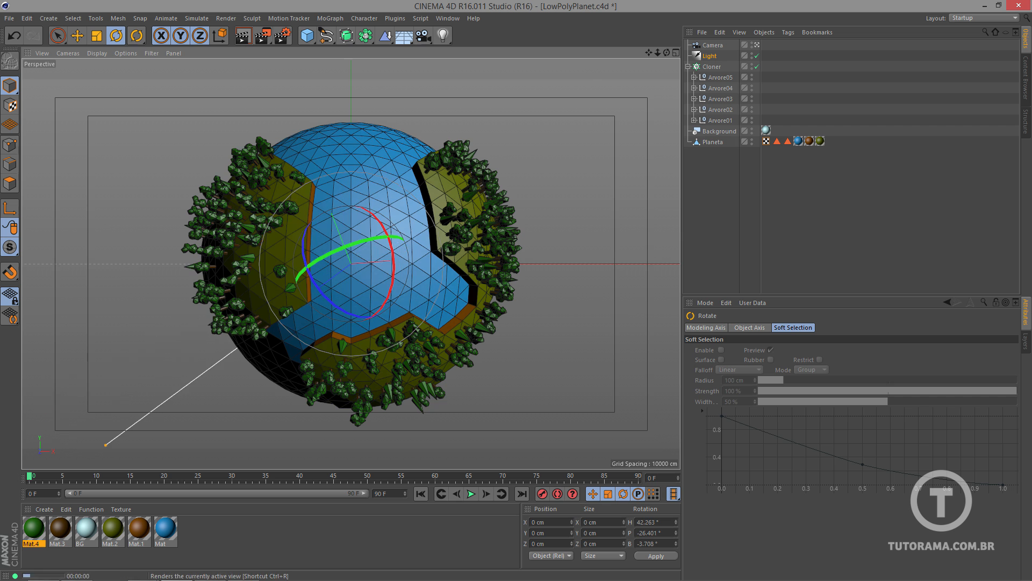
{"action": "left_click", "coordinate": [243, 36]}
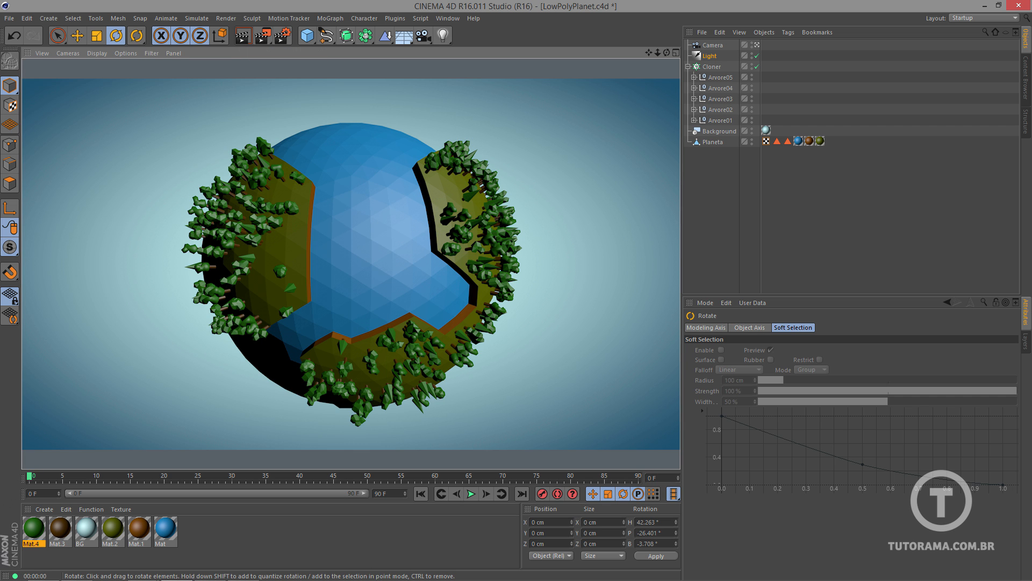
- Give the infinite light Raytraced (Hard) shadows and render the view to check them
{"action": "left_click", "coordinate": [710, 56]}
{"action": "left_click", "coordinate": [890, 327]}
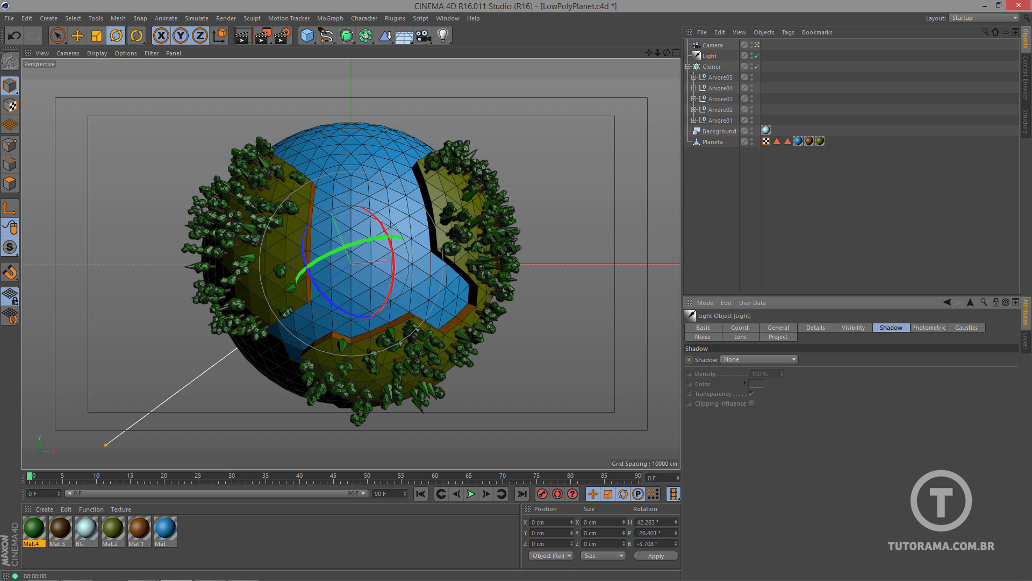
{"action": "left_click", "coordinate": [758, 359]}
{"action": "left_click", "coordinate": [753, 389]}
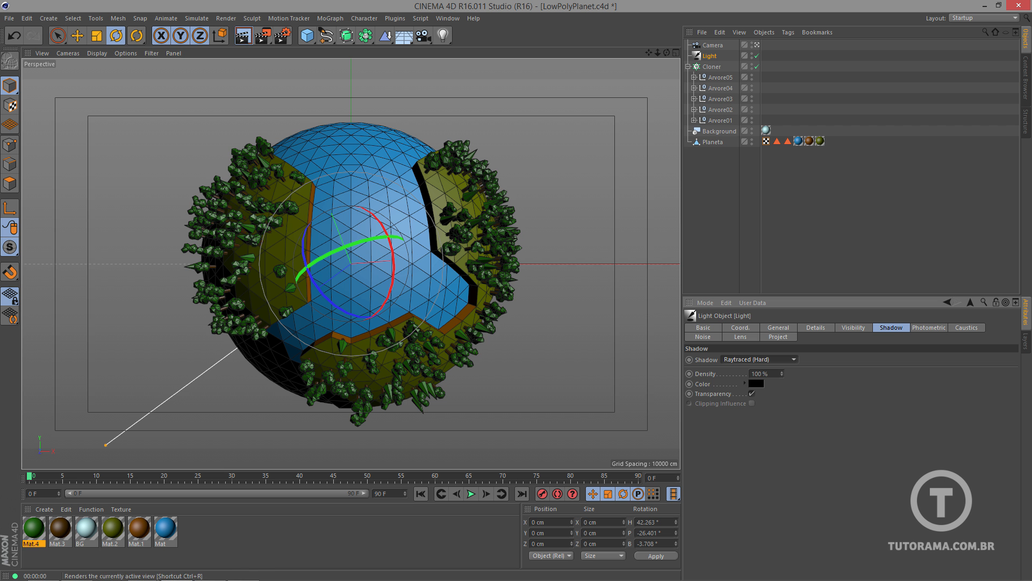
{"action": "left_click", "coordinate": [243, 36]}
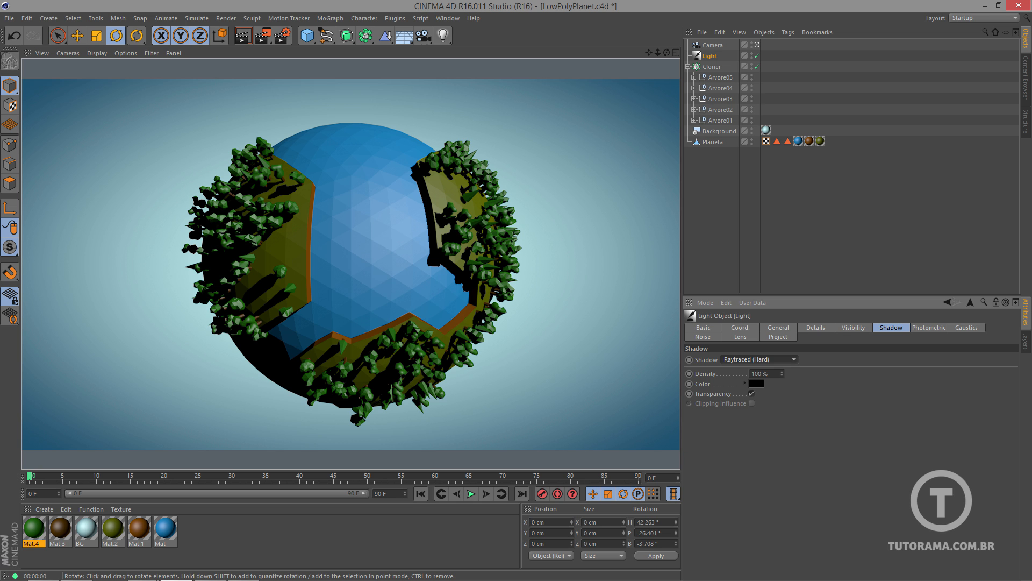
- Set the render's anti-aliasing to Best and render the view again
{"action": "left_click", "coordinate": [282, 35]}
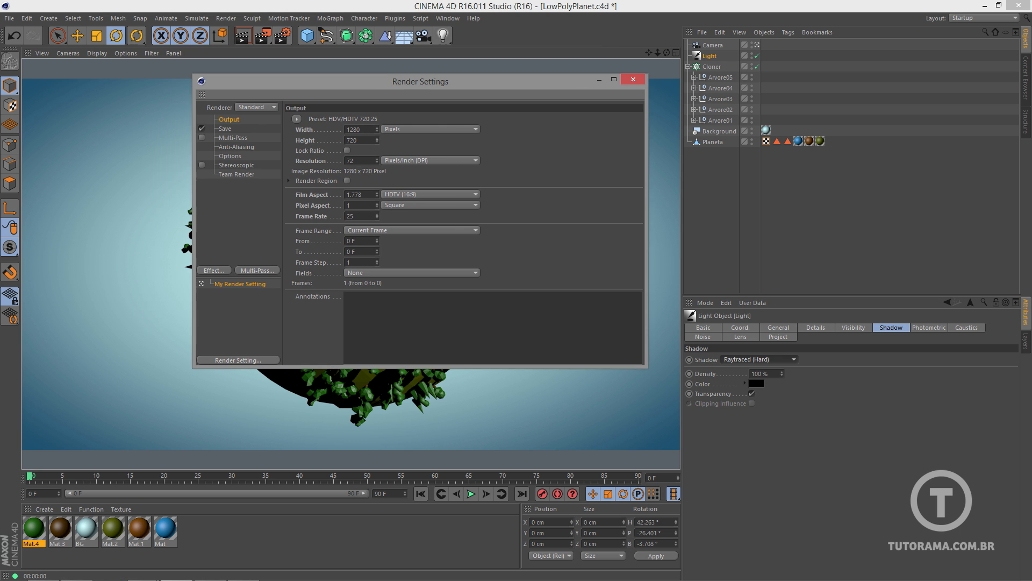
{"action": "left_click", "coordinate": [236, 147]}
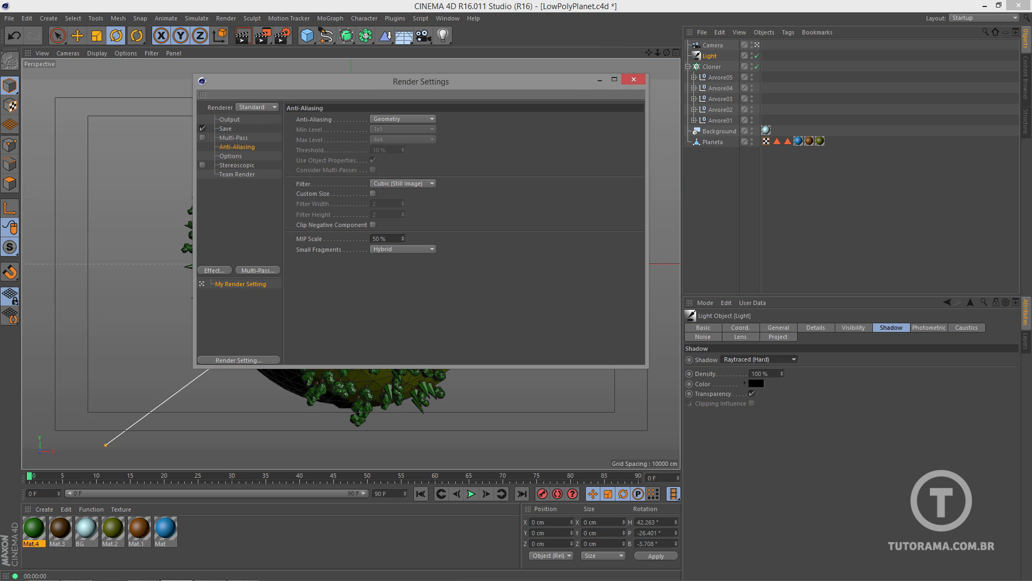
{"action": "left_click", "coordinate": [403, 119]}
{"action": "left_click", "coordinate": [403, 151]}
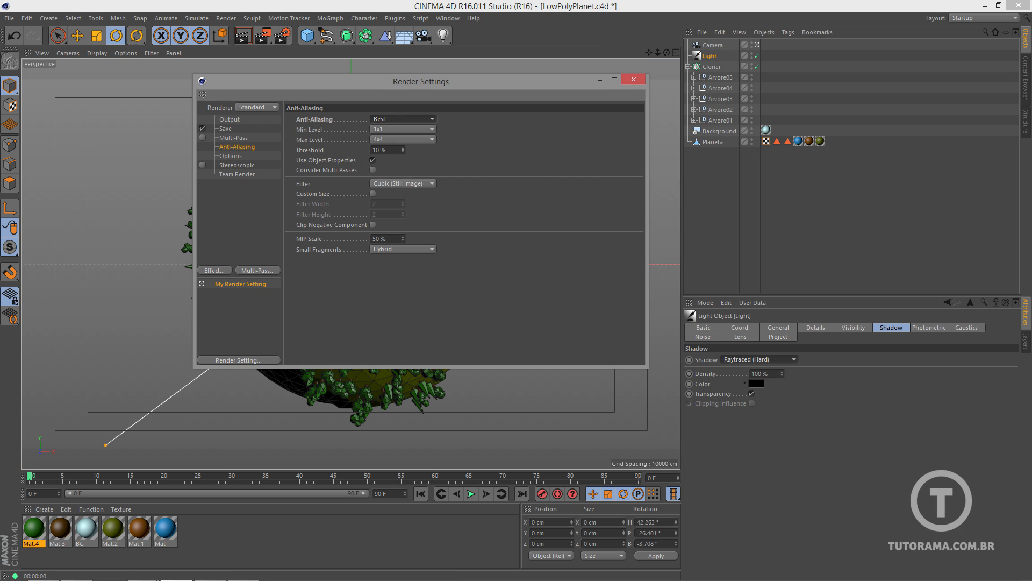
{"action": "left_click", "coordinate": [634, 79]}
{"action": "left_click", "coordinate": [243, 36]}
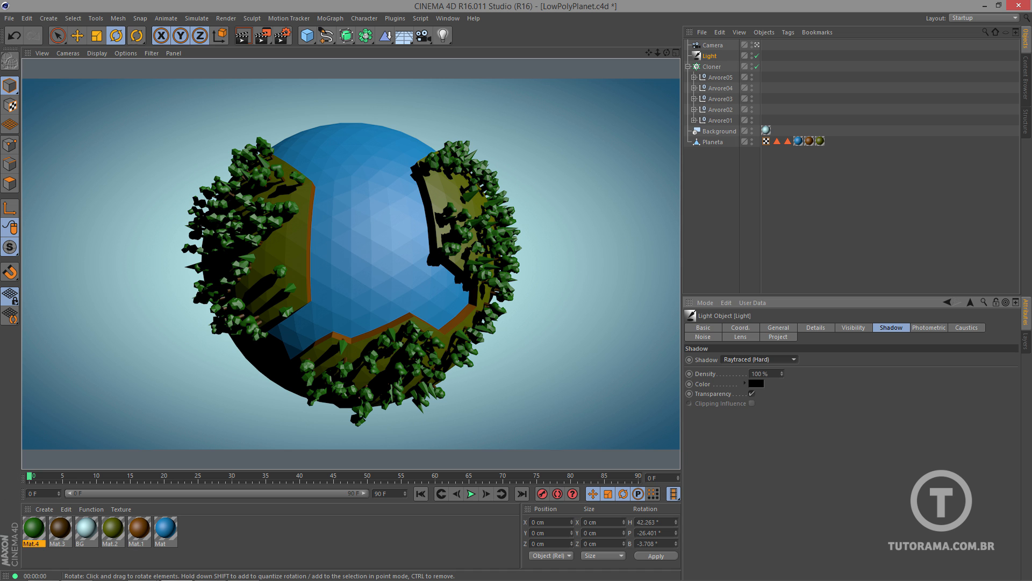
- Add an Omni light and enable its Ambient Illumination to brighten the planet's shadowed areas
{"action": "left_click", "coordinate": [443, 35]}
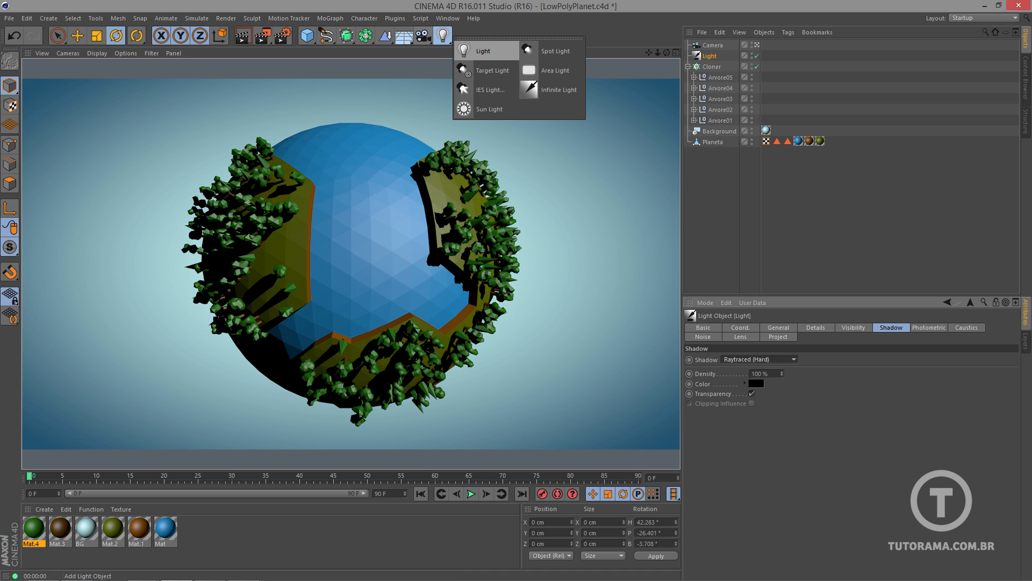
{"action": "left_click", "coordinate": [481, 51]}
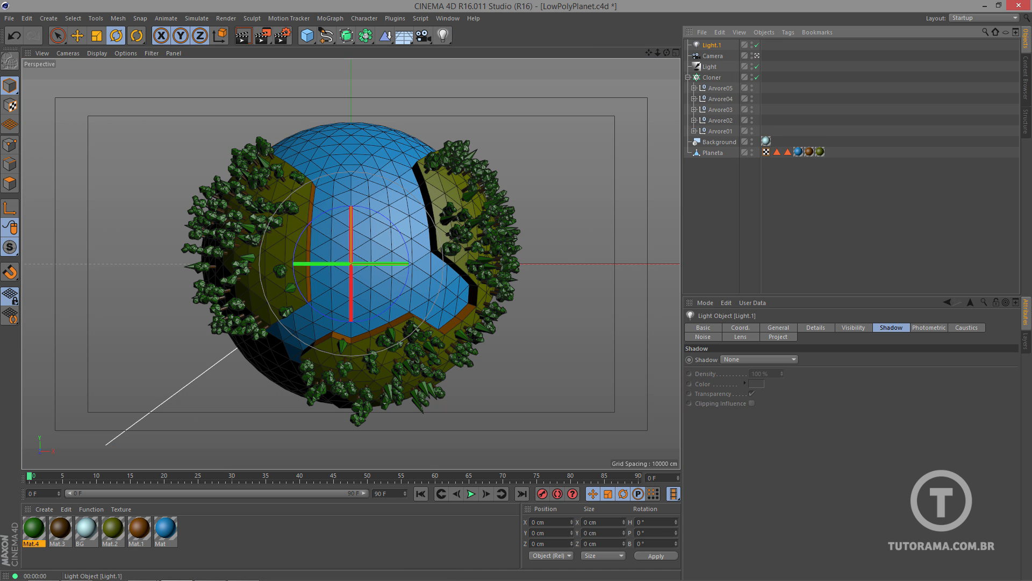
{"action": "left_click", "coordinate": [778, 327]}
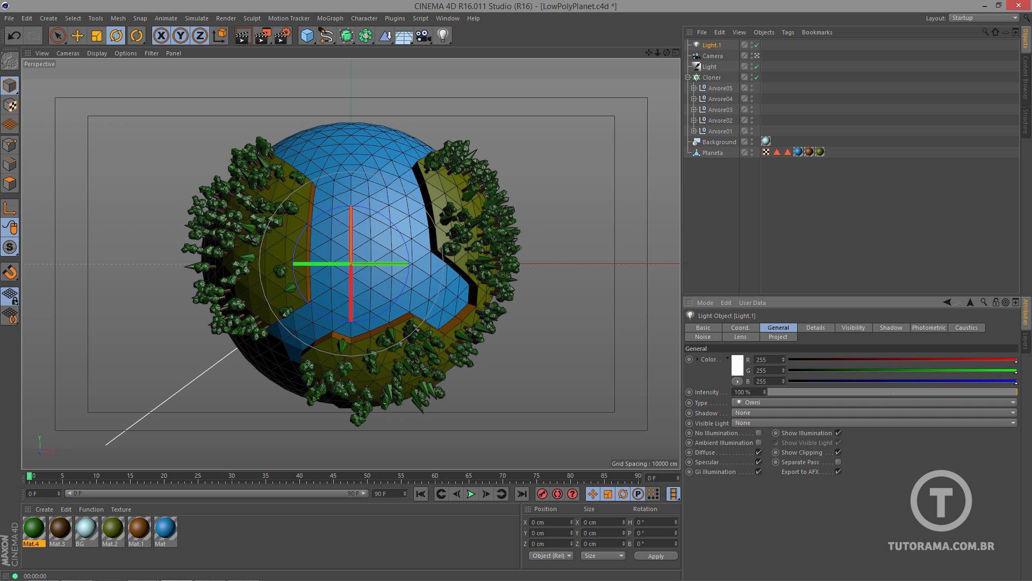
{"action": "left_click", "coordinate": [759, 442]}
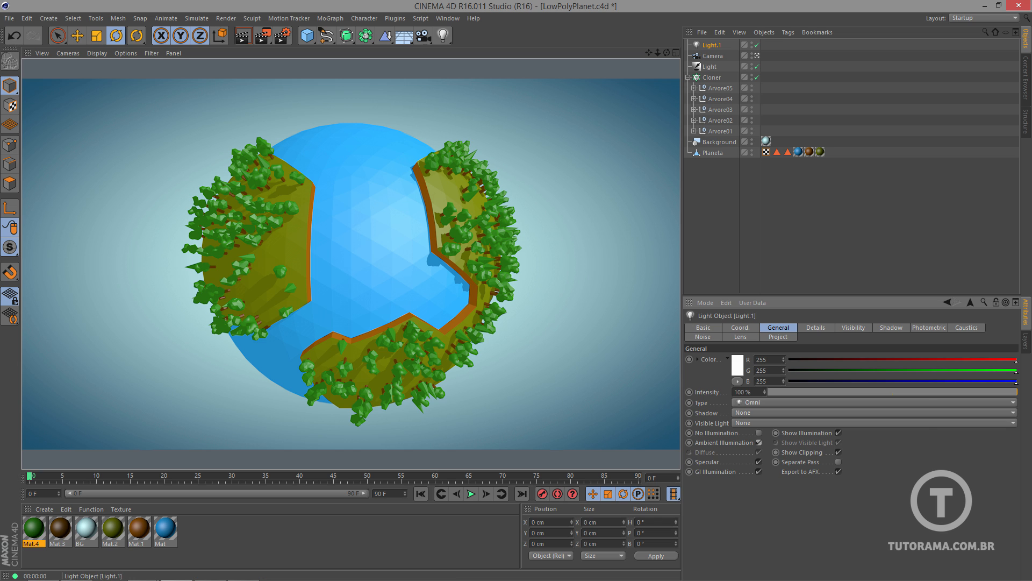
- Lower the Omni light's intensity to 69% and render the view to check the planet's brightness
{"action": "left_click_drag", "start_coordinate": [1015, 392], "coordinate": [893, 392]}
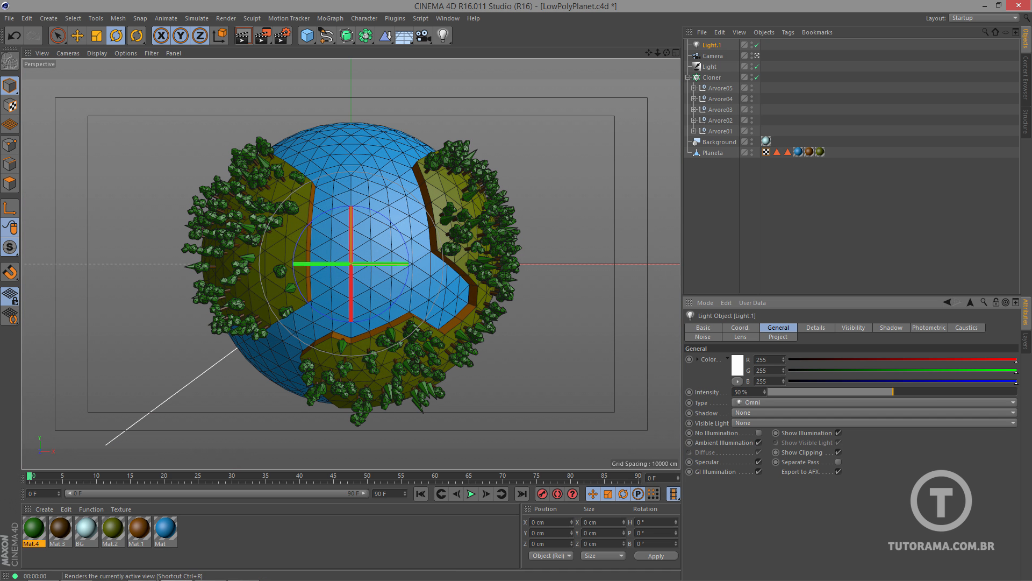
{"action": "left_click", "coordinate": [243, 36]}
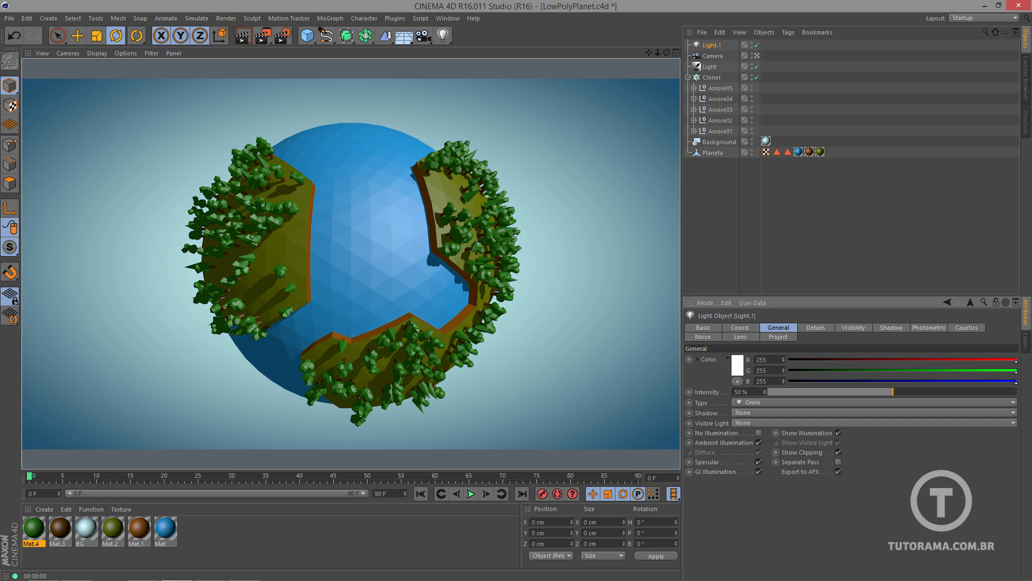
{"action": "left_click_drag", "start_coordinate": [893, 392], "coordinate": [941, 392]}
{"action": "left_click", "coordinate": [243, 35]}
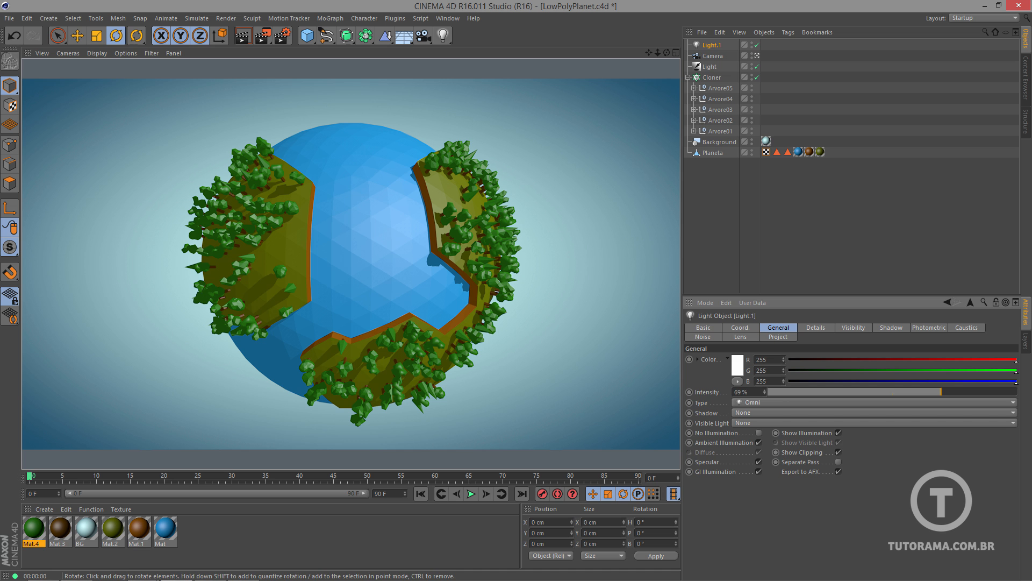
- Add the Ambient Occlusion effect to the render settings and render the view with it
{"action": "left_click", "coordinate": [282, 35]}
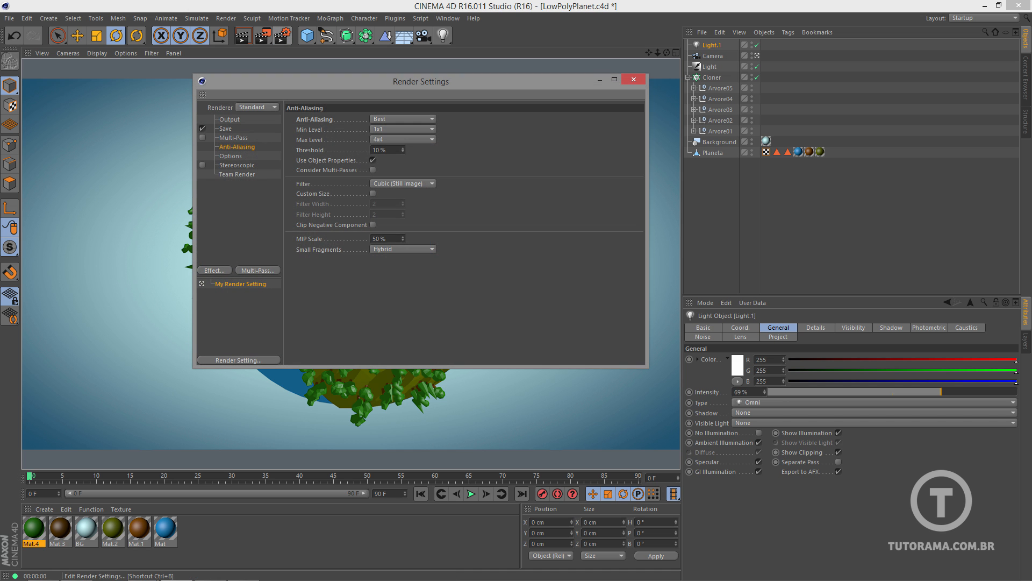
{"action": "left_click", "coordinate": [214, 270]}
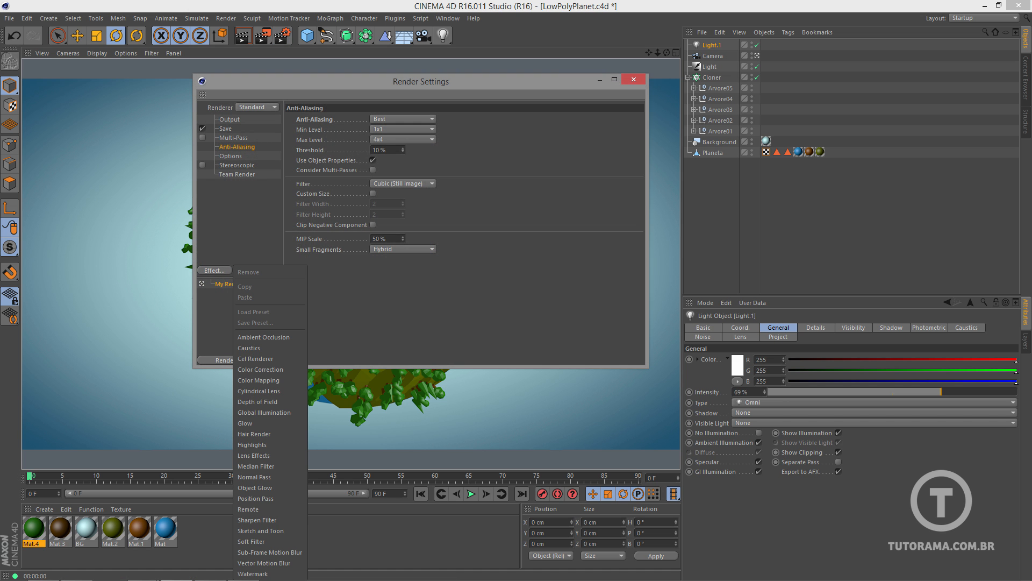
{"action": "left_click", "coordinate": [264, 336]}
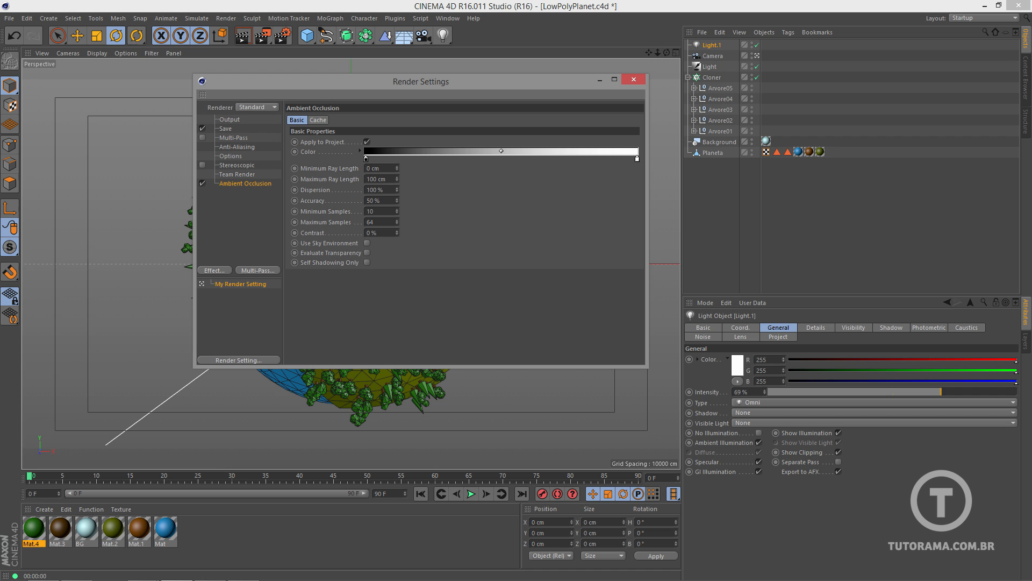
{"action": "left_click", "coordinate": [634, 79]}
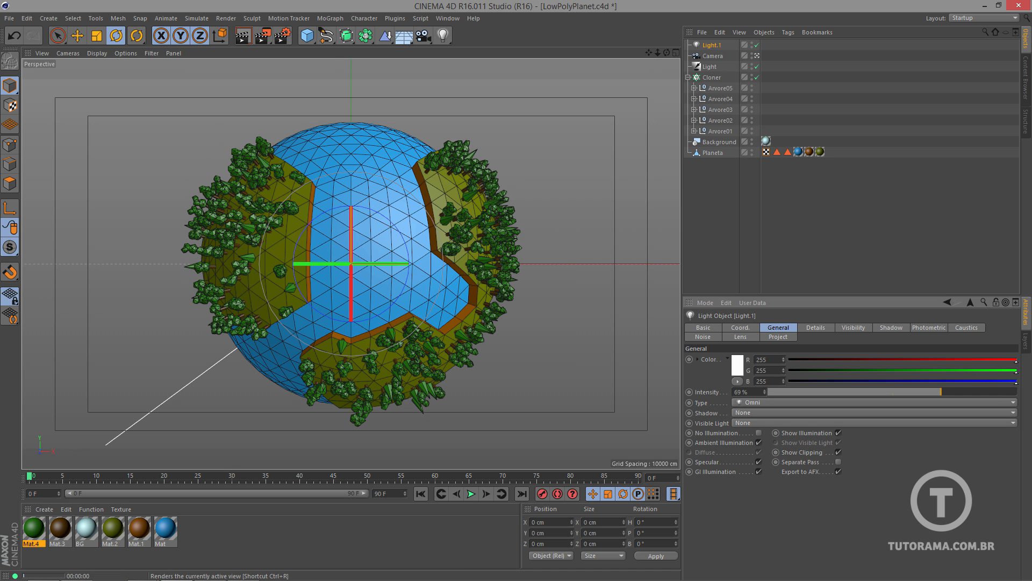
{"action": "left_click", "coordinate": [243, 36]}
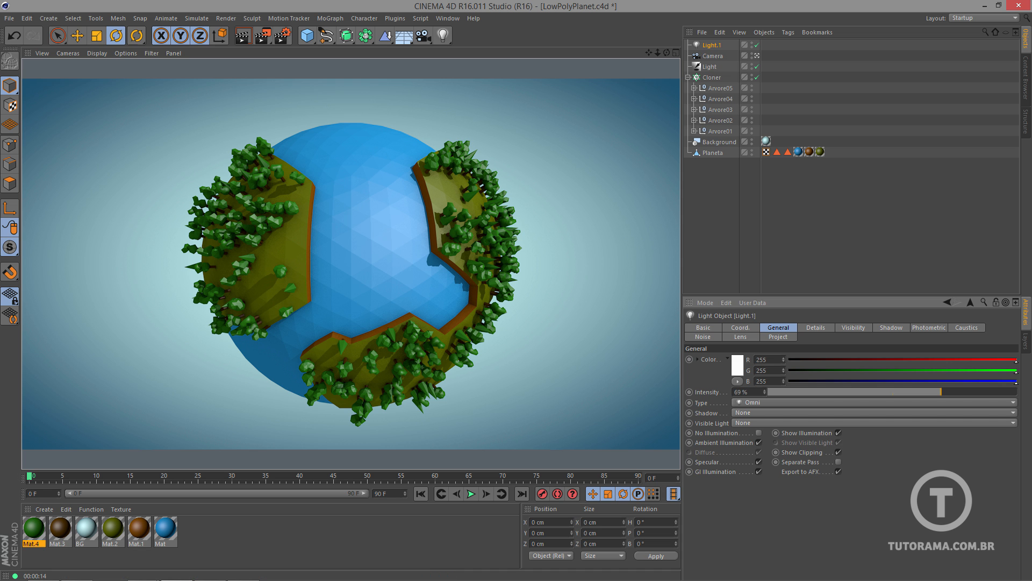
- Change the blue ocean material's color shading model to Oren-Nayar and render the view
{"action": "double_click", "coordinate": [165, 528]}
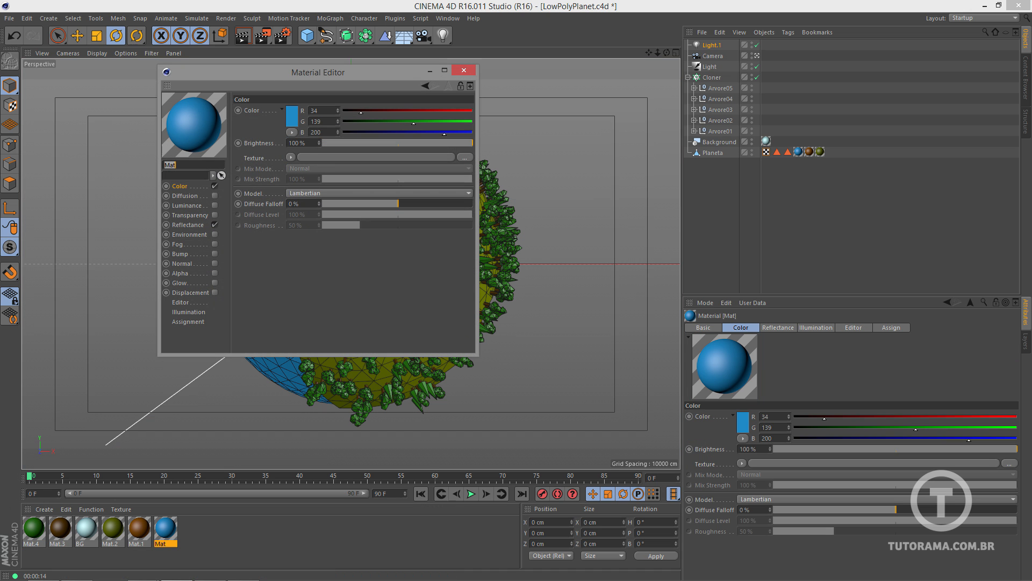
{"action": "left_click", "coordinate": [189, 312]}
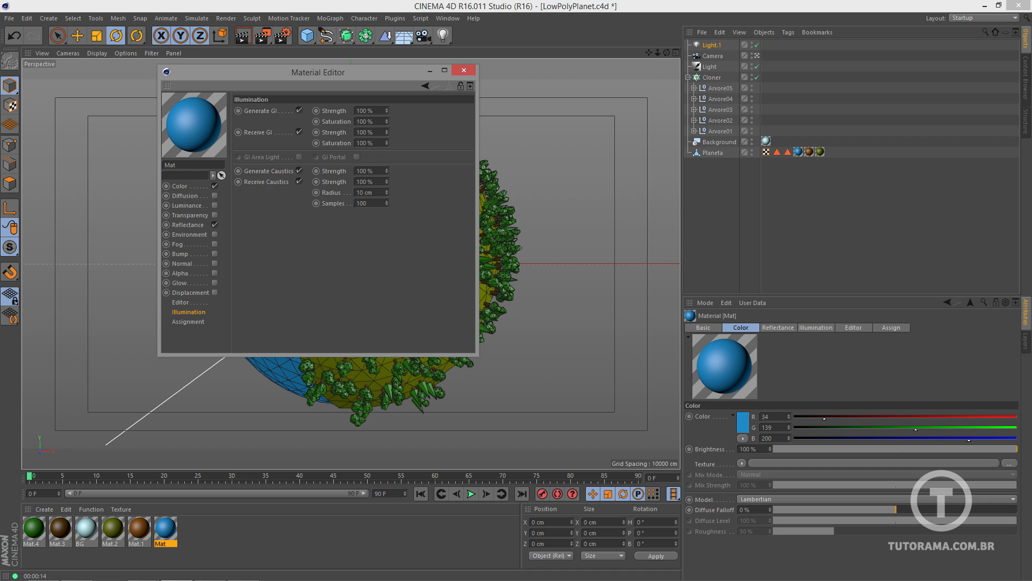
{"action": "left_click_drag", "start_coordinate": [301, 72], "coordinate": [682, 88]}
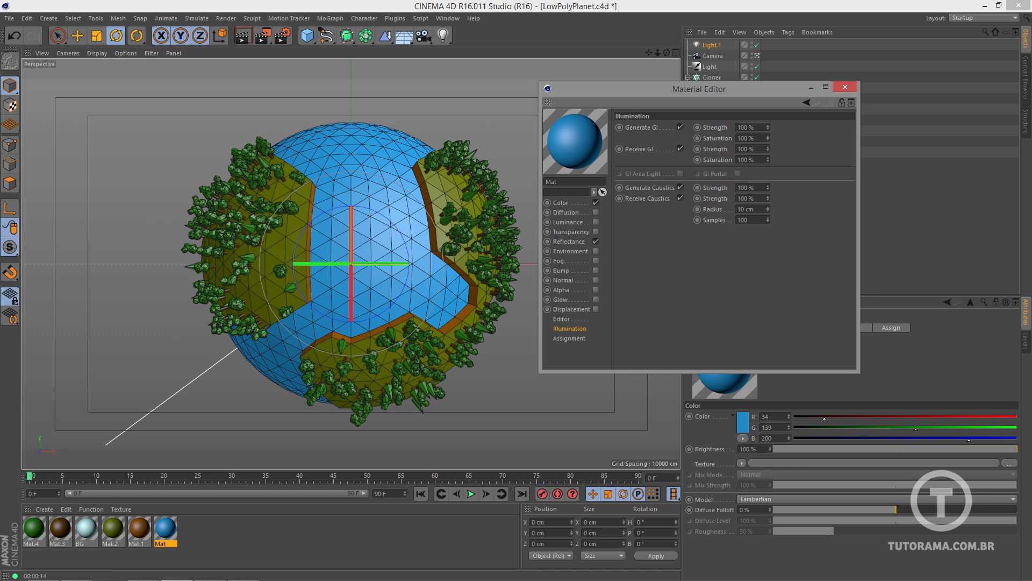
{"action": "left_click", "coordinate": [561, 319]}
{"action": "left_click", "coordinate": [561, 202]}
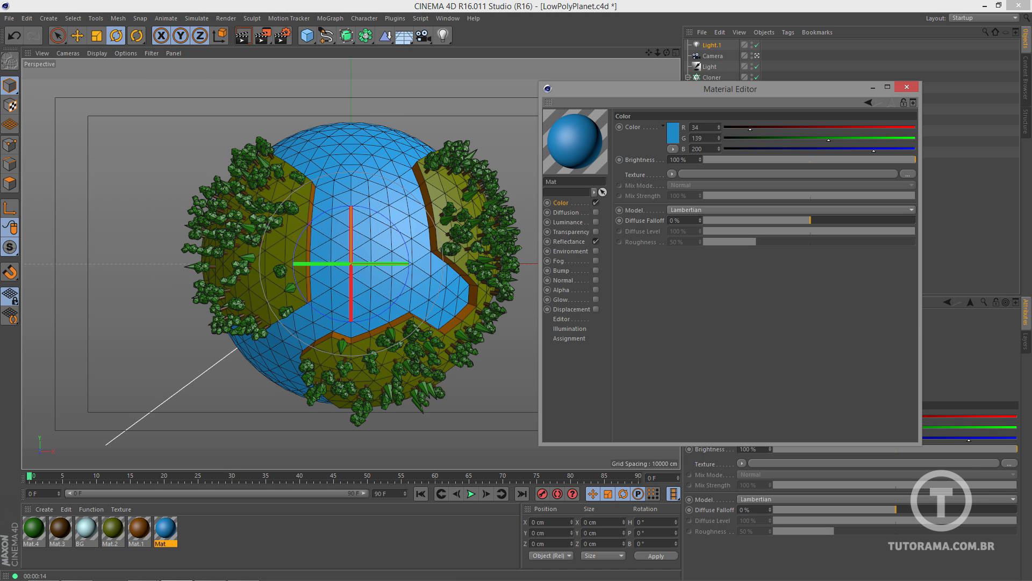
{"action": "left_click", "coordinate": [631, 211]}
{"action": "left_click", "coordinate": [791, 211]}
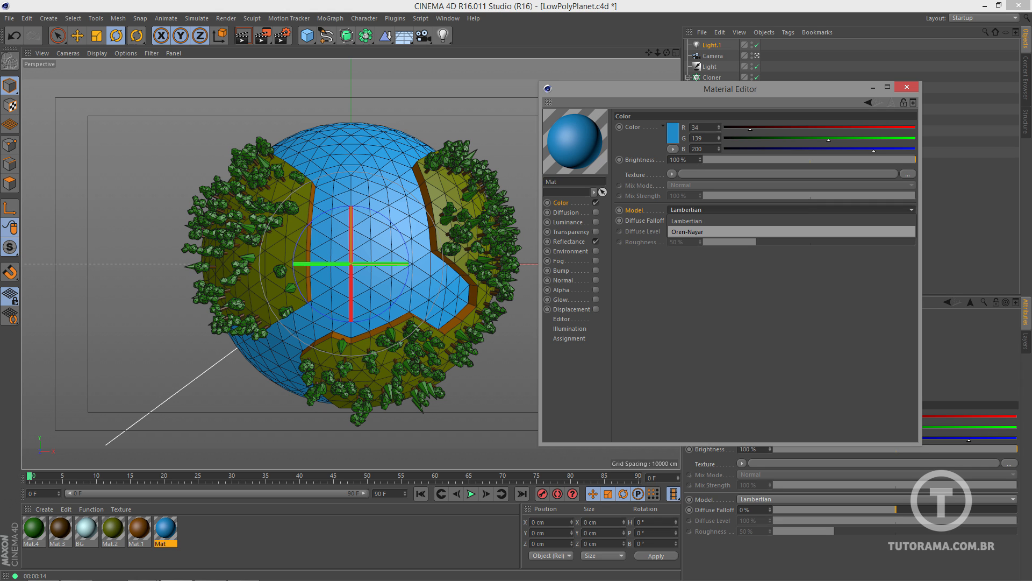
{"action": "left_click", "coordinate": [790, 231]}
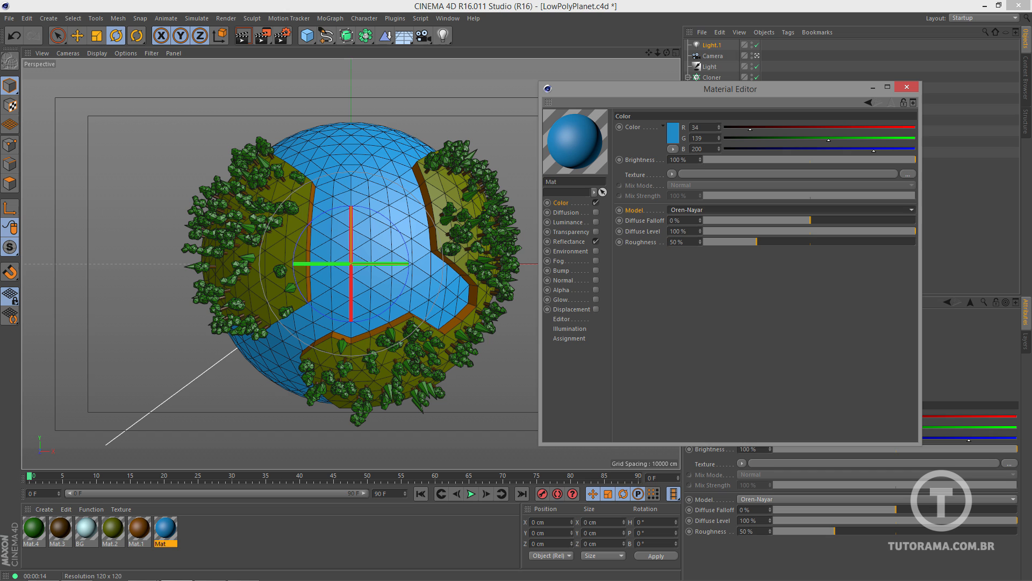
{"action": "left_click", "coordinate": [244, 36]}
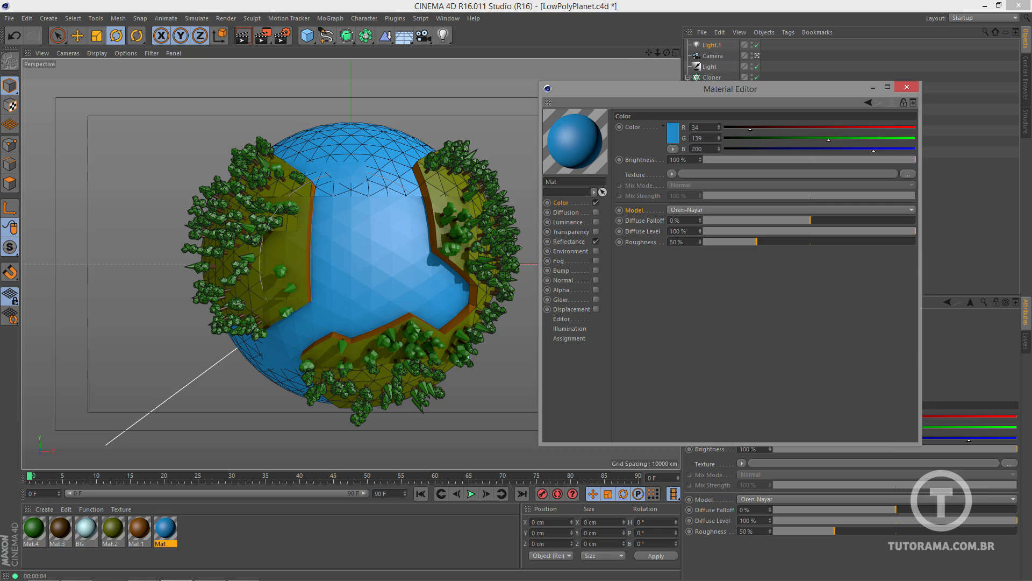
- Set the ocean material's default specular to 57% width, 8% falloff and 7% specular strength, rendering to check
{"action": "left_click", "coordinate": [569, 241]}
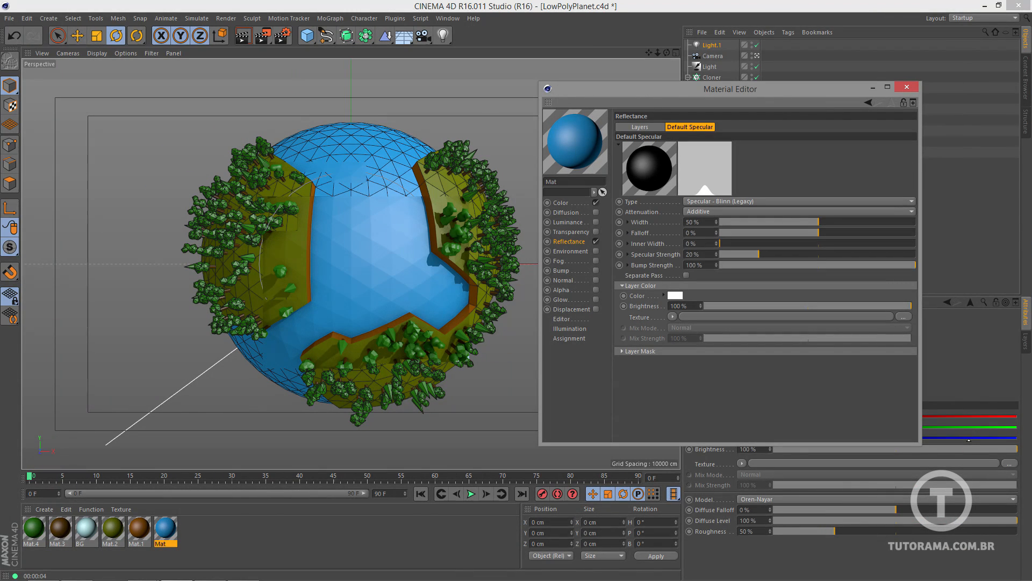
{"action": "mouse_move", "coordinate": [808, 222]}
{"action": "left_mouse_down"}
{"action": "mouse_move", "coordinate": [808, 233]}
{"action": "mouse_move", "coordinate": [823, 233]}
{"action": "left_mouse_up"}
{"action": "left_click_drag", "start_coordinate": [759, 254], "coordinate": [737, 254]}
{"action": "mouse_move", "coordinate": [823, 233]}
{"action": "left_mouse_down"}
{"action": "mouse_move", "coordinate": [816, 222]}
{"action": "mouse_move", "coordinate": [833, 222]}
{"action": "left_mouse_up"}
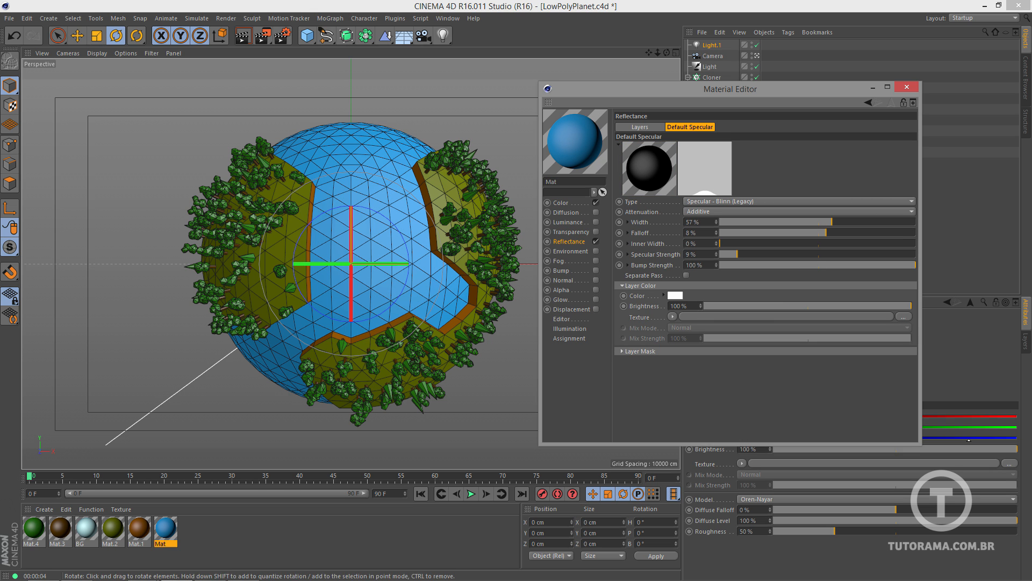
{"action": "left_click", "coordinate": [243, 35]}
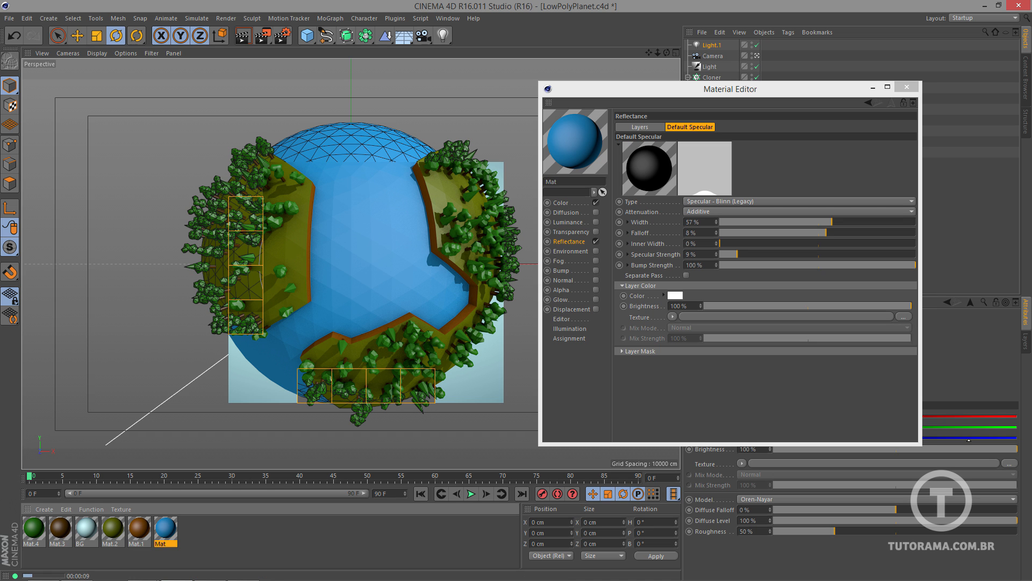
{"action": "left_click_drag", "start_coordinate": [736, 254], "coordinate": [734, 255]}
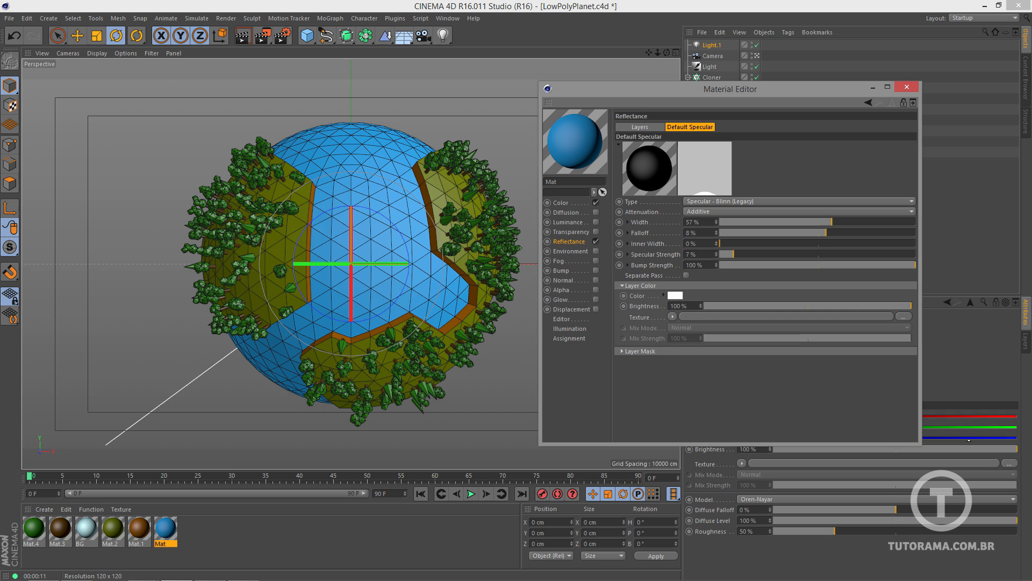
- Enable Luminance on the ocean material with a very dark blue color of RGB 5, 9, 57
{"action": "left_click", "coordinate": [568, 222]}
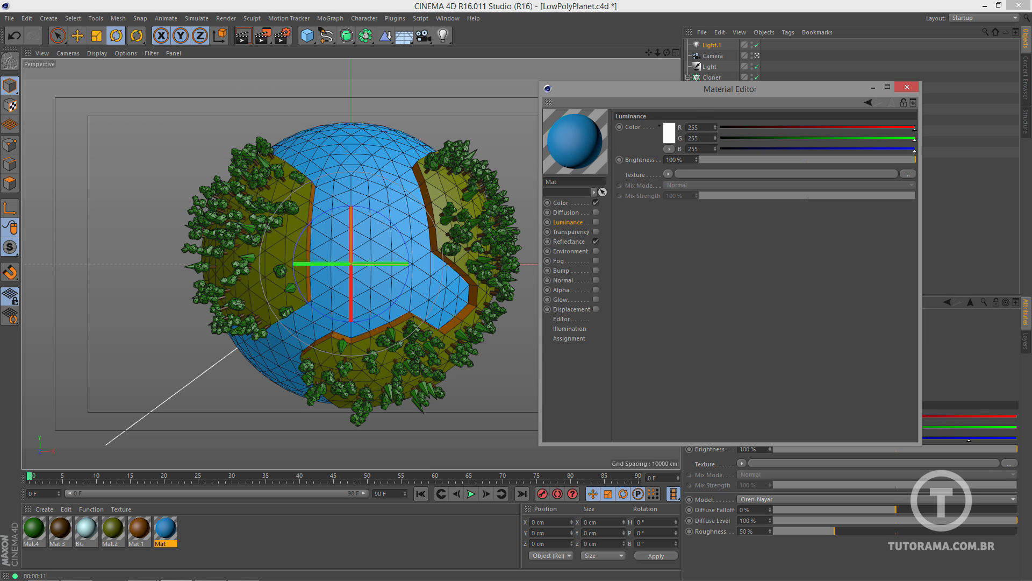
{"action": "left_click", "coordinate": [595, 222]}
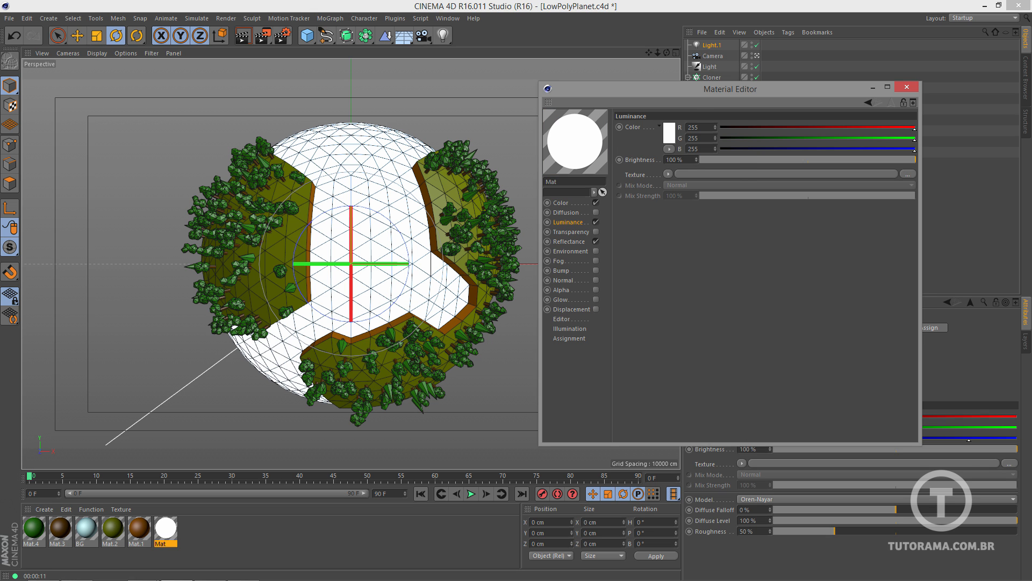
{"action": "left_click", "coordinate": [670, 134]}
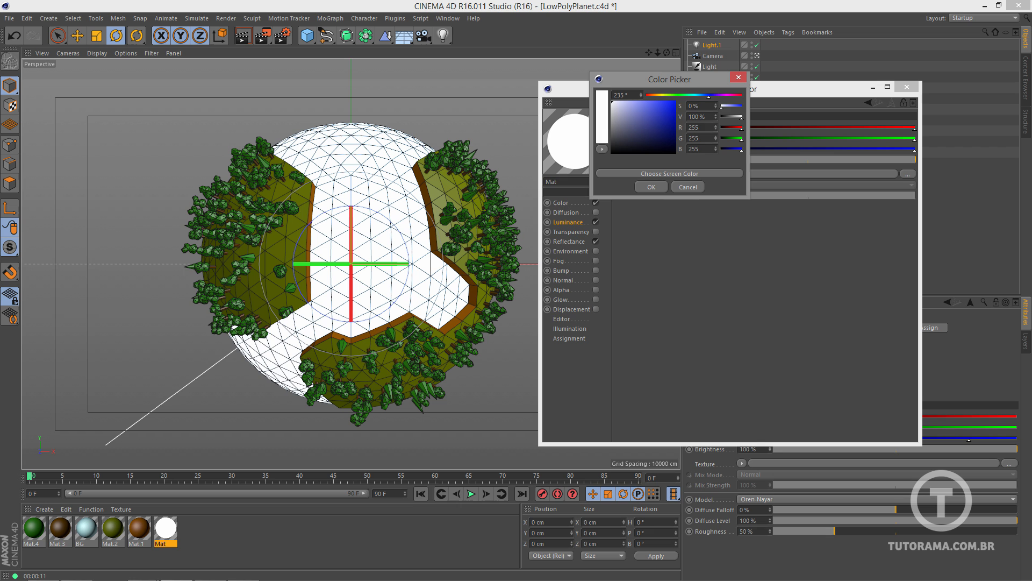
{"action": "left_click_drag", "start_coordinate": [645, 124], "coordinate": [666, 139]}
{"action": "left_click", "coordinate": [651, 187]}
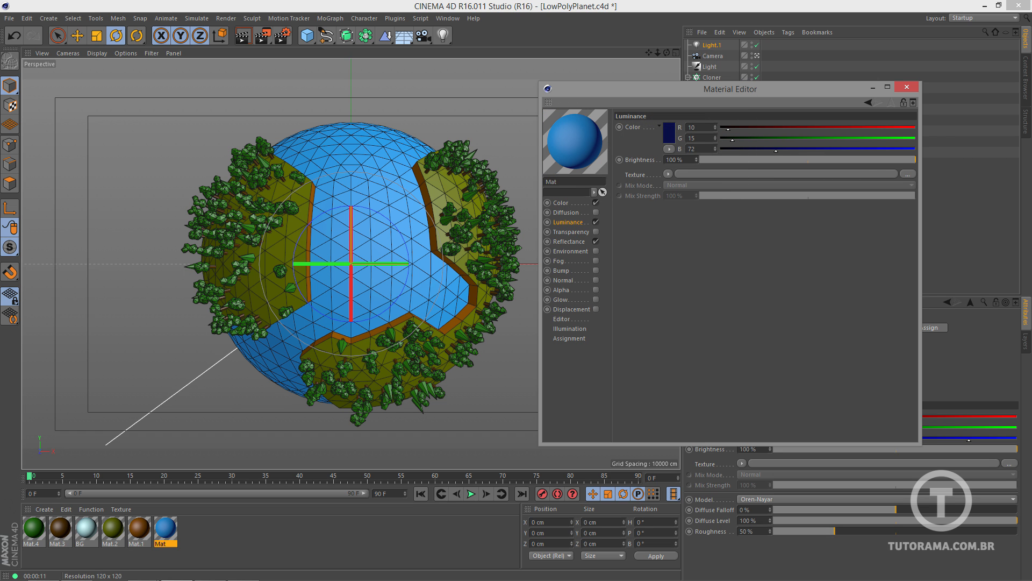
{"action": "left_click", "coordinate": [669, 135]}
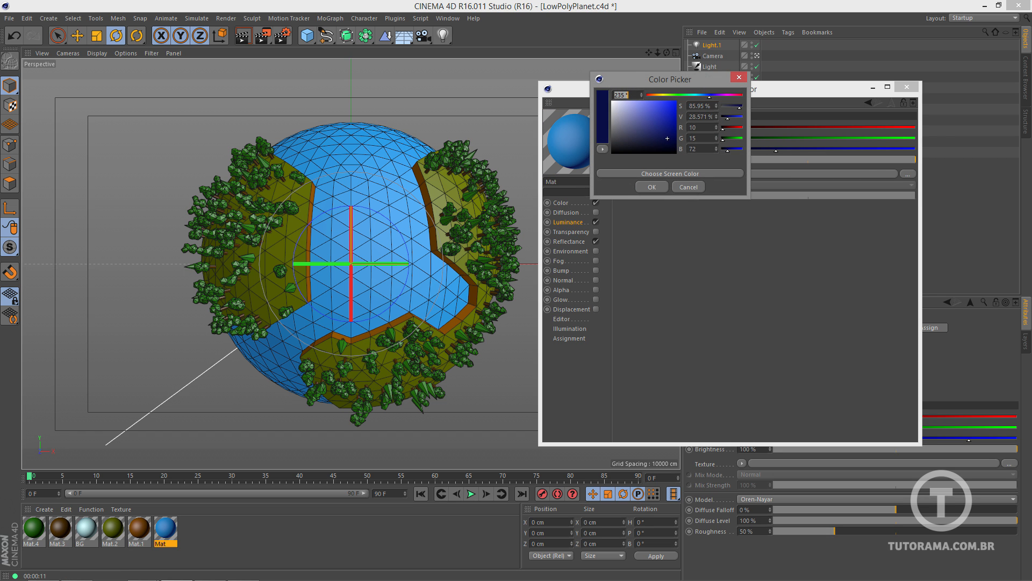
{"action": "left_click", "coordinate": [671, 142]}
{"action": "left_click", "coordinate": [652, 187]}
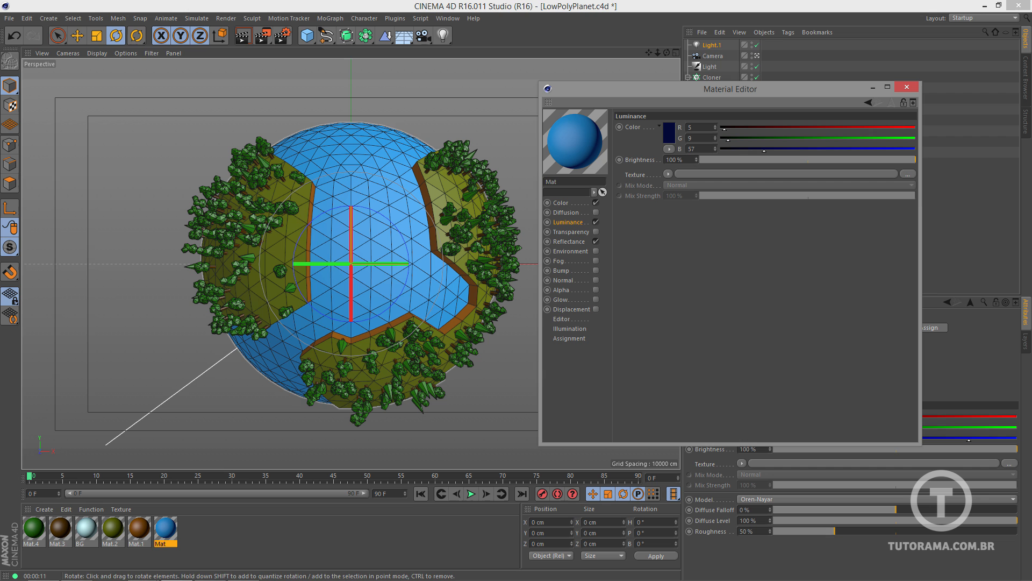
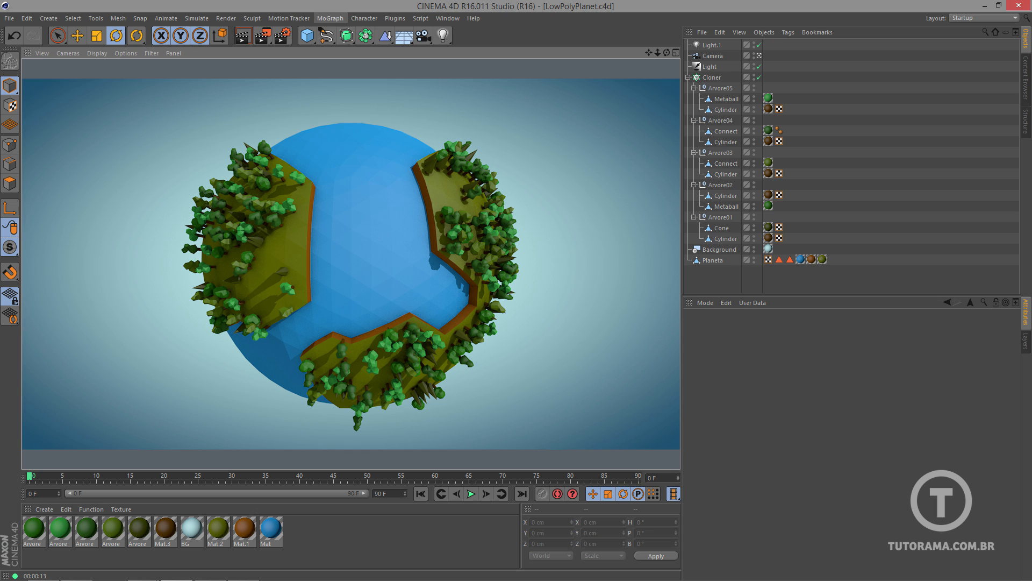
- Add a Random effector to the Cloner that holds the trees
{"action": "left_click", "coordinate": [330, 18]}
{"action": "mouse_move", "coordinate": [352, 34]}
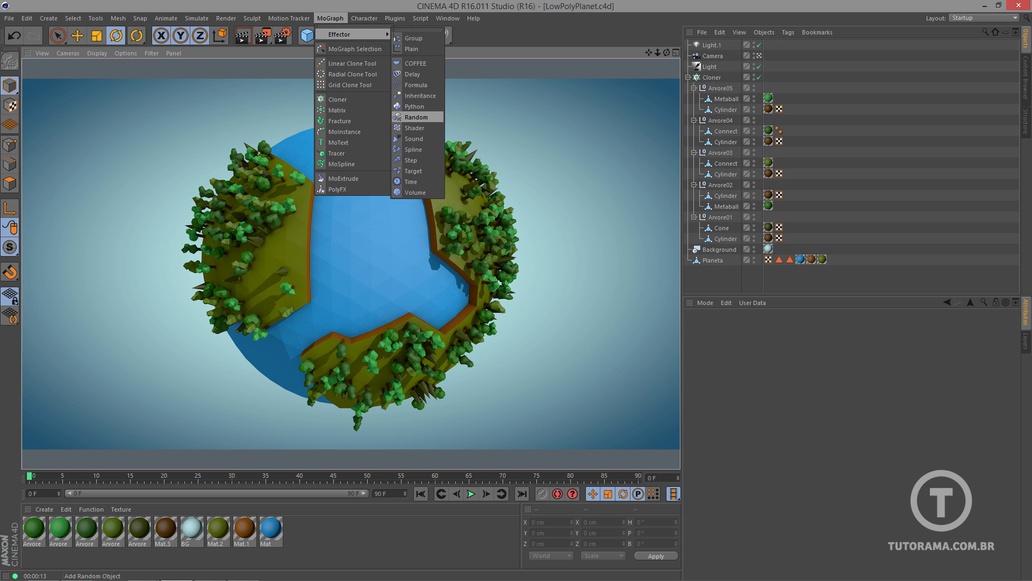
{"action": "left_click", "coordinate": [711, 78]}
{"action": "left_click", "coordinate": [712, 77]}
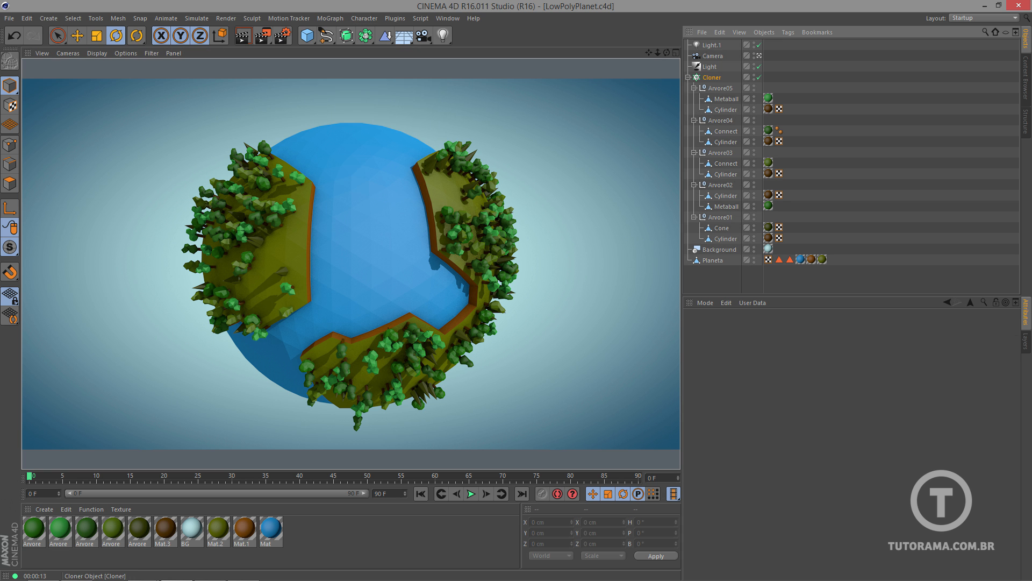
{"action": "left_click", "coordinate": [331, 18]}
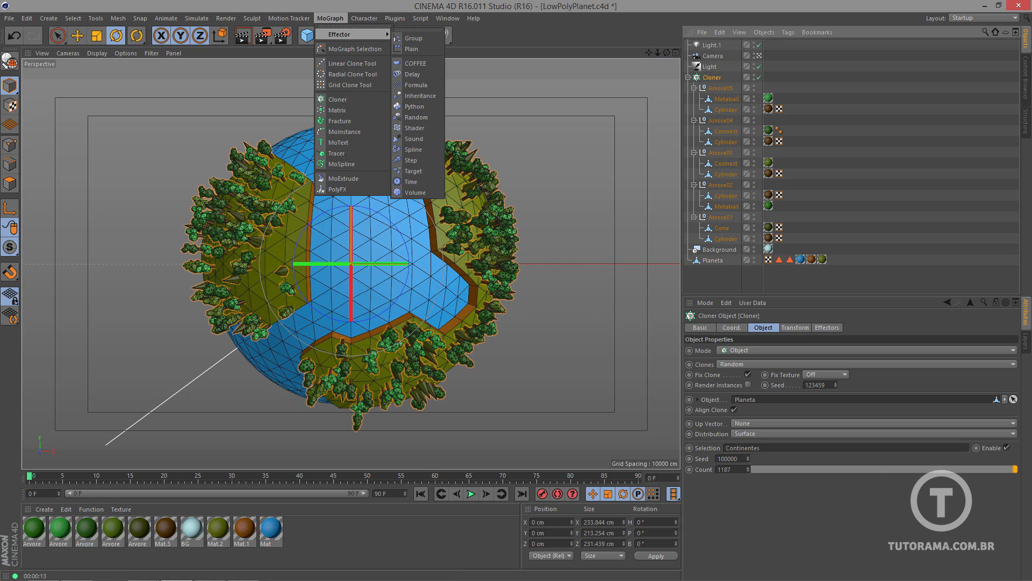
{"action": "left_click", "coordinate": [416, 117]}
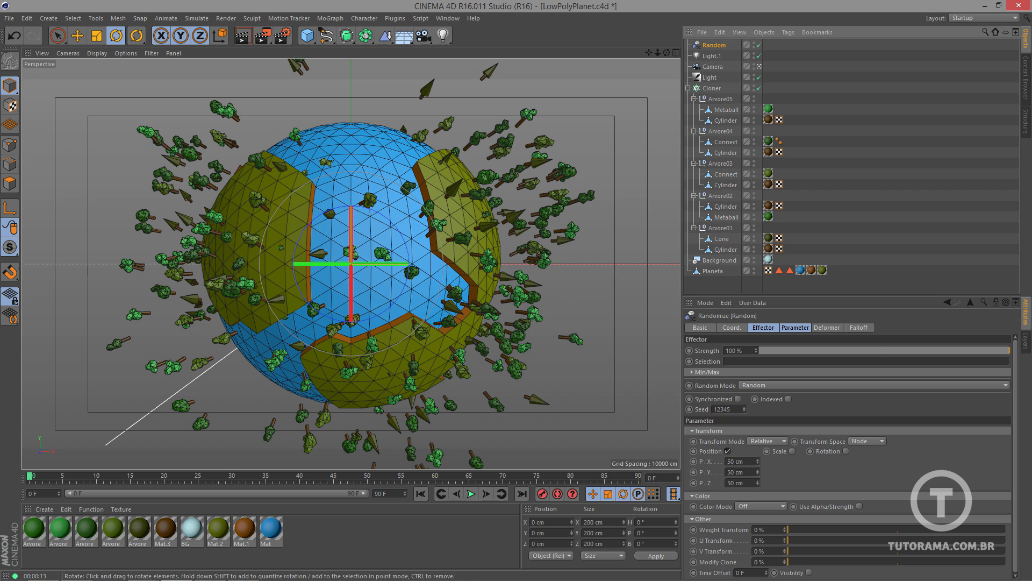
- Collapse the Cloner's hierarchy and turn off the Random effector's Position parameter, checking the trees on the continents up close
{"action": "left_click", "coordinate": [688, 88]}
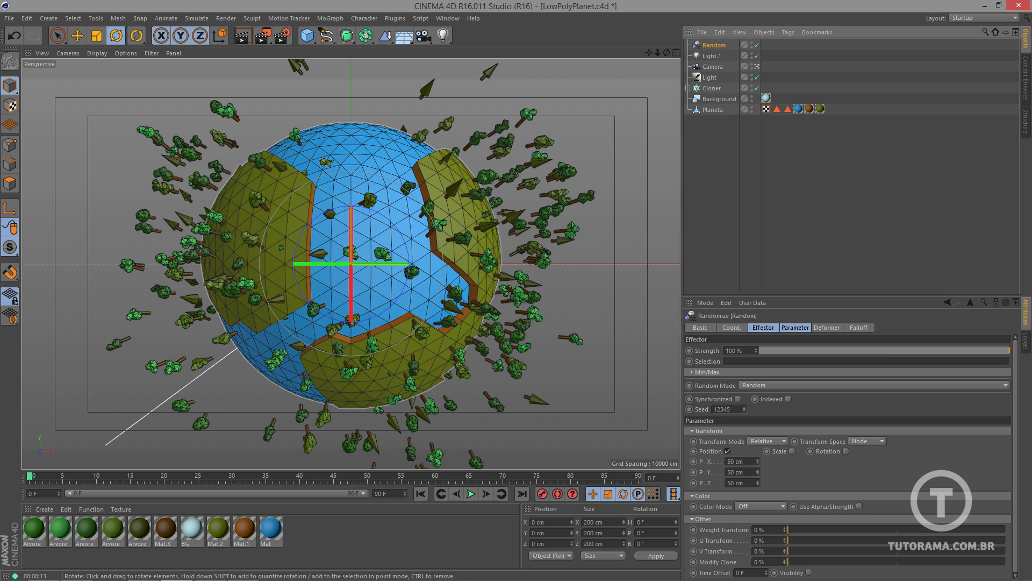
{"action": "mouse_move", "coordinate": [310, 241]}
{"action": "left_mouse_down", "text": "alt"}
{"action": "mouse_move", "coordinate": [392, 235]}
{"action": "mouse_move", "coordinate": [306, 234]}
{"action": "left_mouse_up", "text": "alt"}
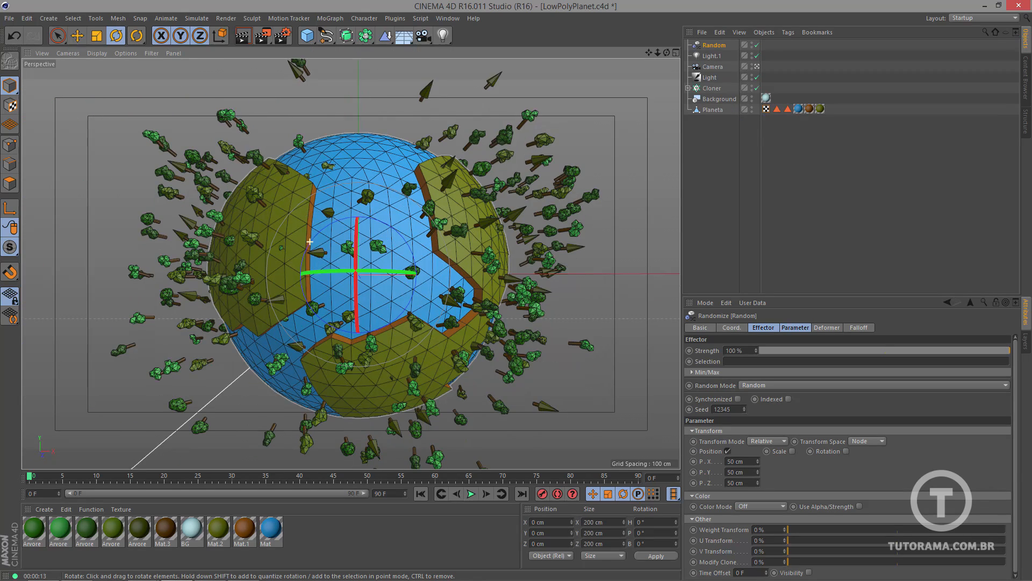
{"action": "left_click", "coordinate": [763, 327]}
{"action": "left_click", "coordinate": [795, 327]}
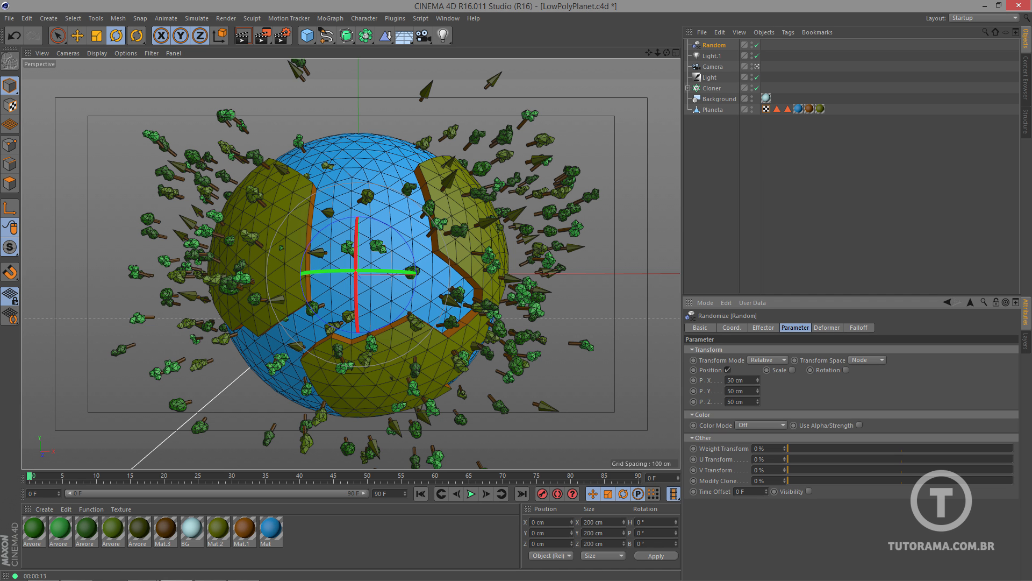
{"action": "left_click", "coordinate": [728, 370]}
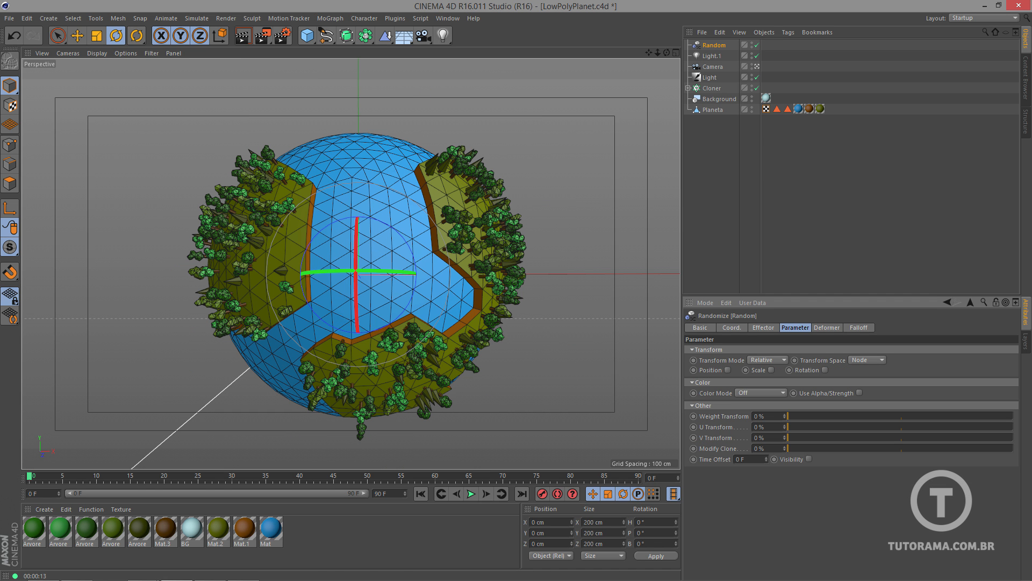
{"action": "scroll", "coordinate": [426, 263], "scroll_direction": "up", "scroll_amount": 6}
{"action": "left_click_drag", "start_coordinate": [426, 264], "coordinate": [543, 243], "text": "alt"}
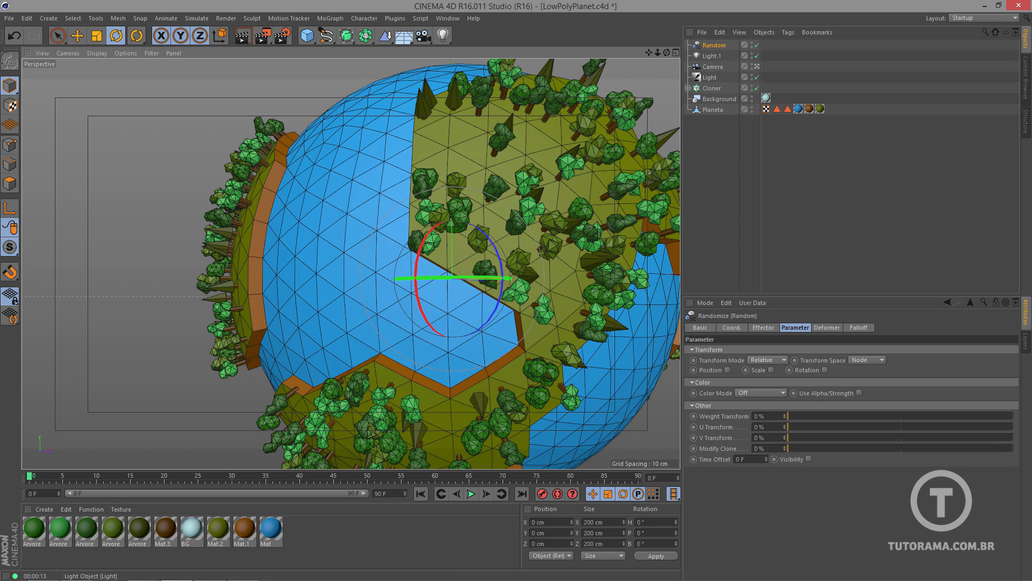
- Undo the last view changes so the camera returns to its earlier framing of the whole planet
{"action": "left_click", "coordinate": [713, 66]}
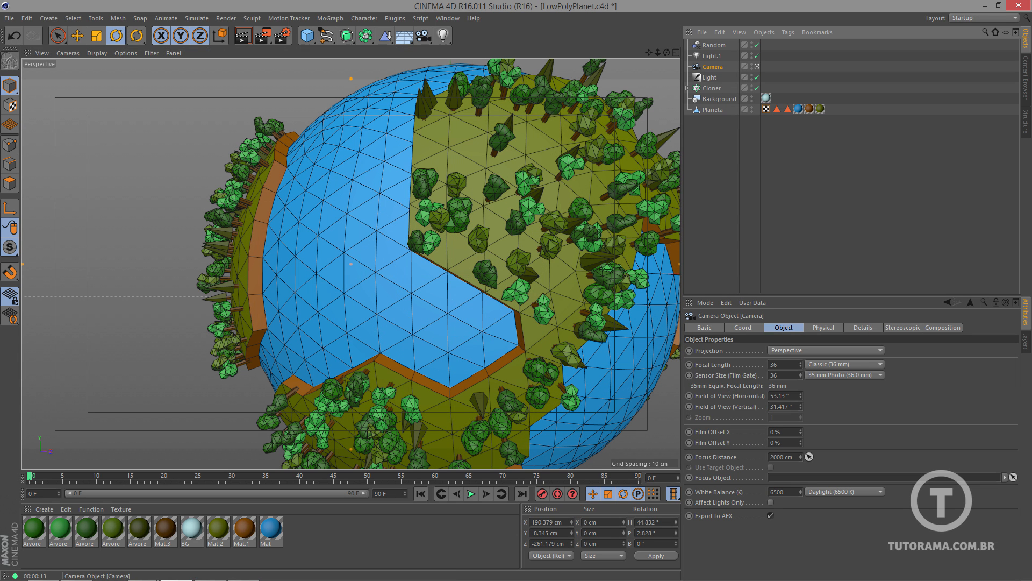
{"action": "left_click", "coordinate": [42, 53]}
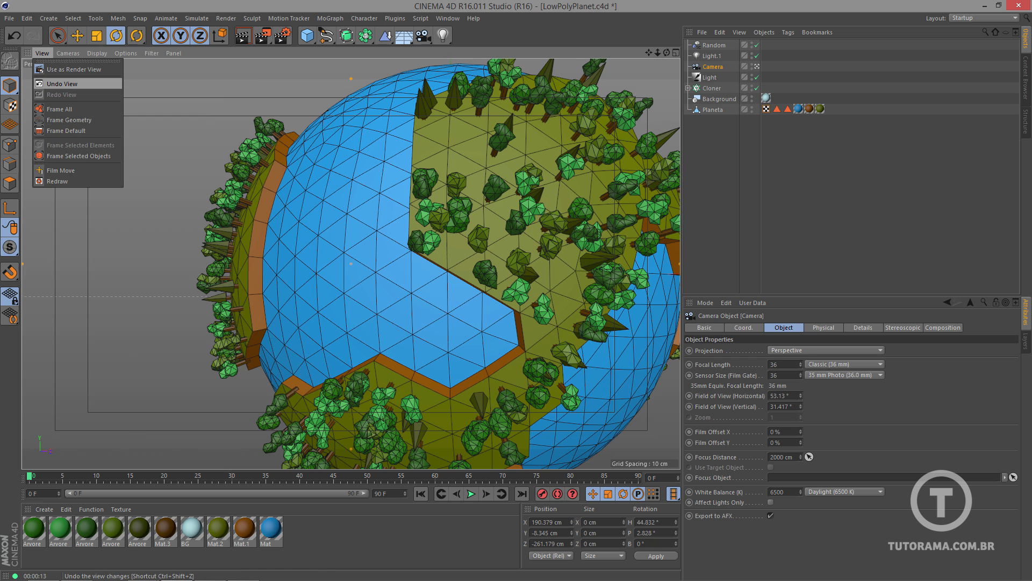
{"action": "left_click", "coordinate": [62, 84]}
{"action": "left_click", "coordinate": [42, 53]}
{"action": "left_click", "coordinate": [62, 83]}
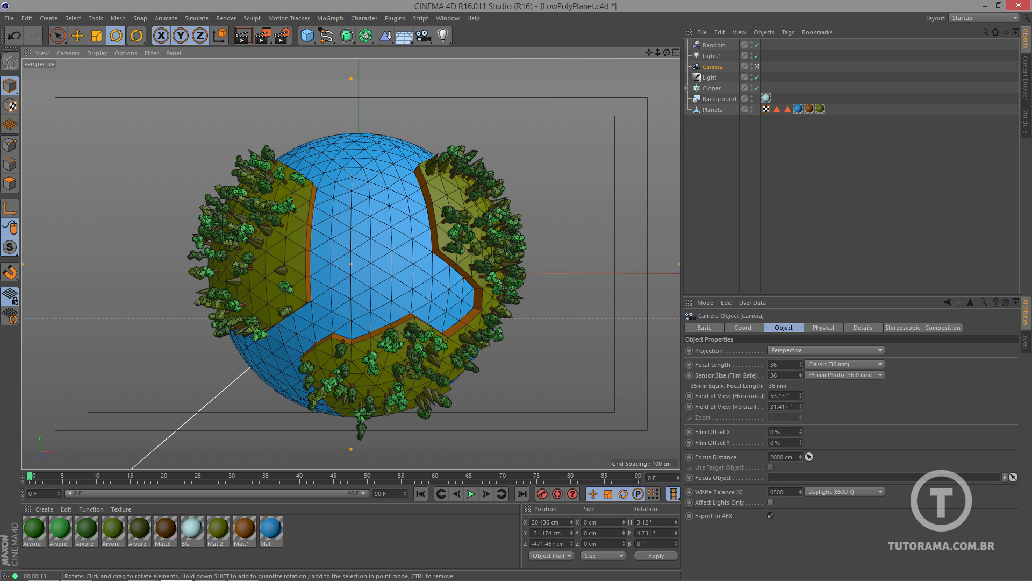
{"action": "left_click", "coordinate": [796, 178]}
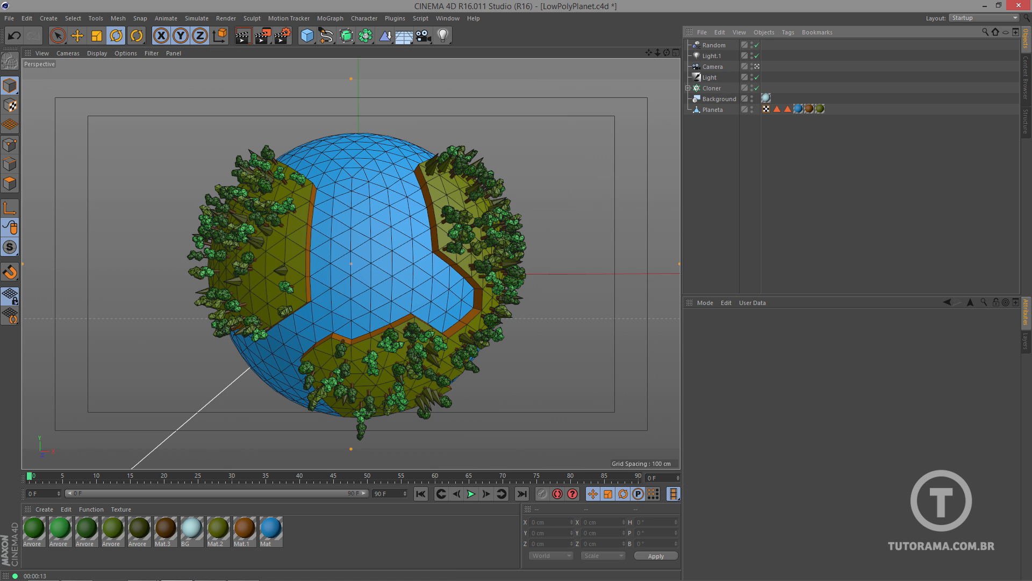
- Add a Protection tag to the Camera to lock its position, scale and rotation
{"action": "left_click", "coordinate": [713, 67]}
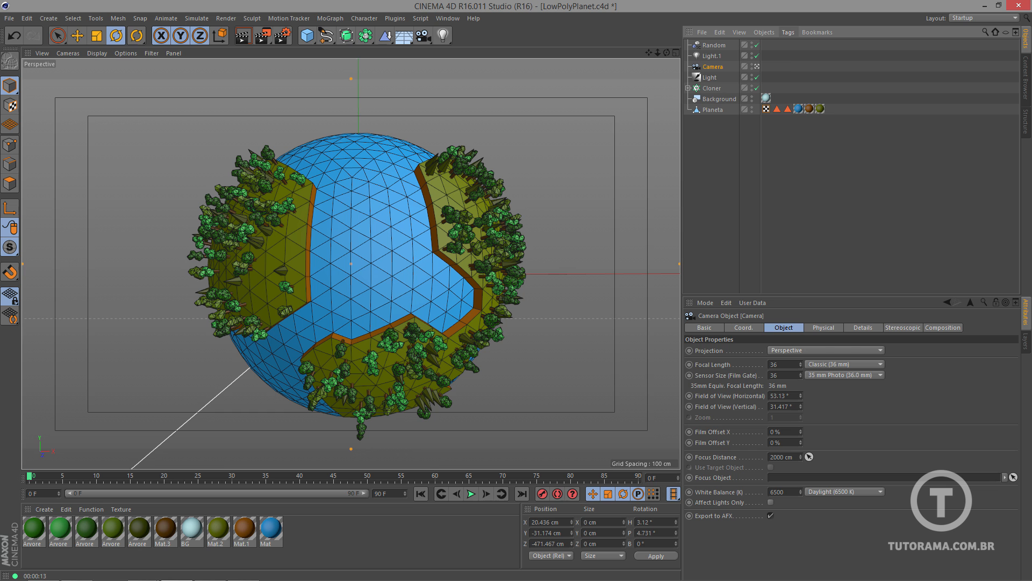
{"action": "left_click", "coordinate": [788, 32]}
{"action": "mouse_move", "coordinate": [817, 48]}
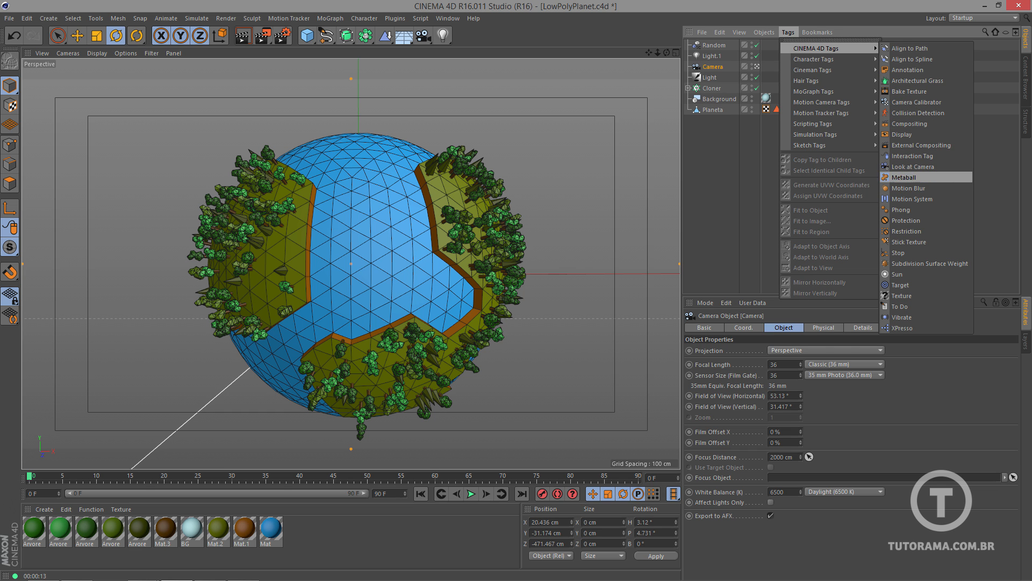
{"action": "left_click", "coordinate": [906, 221]}
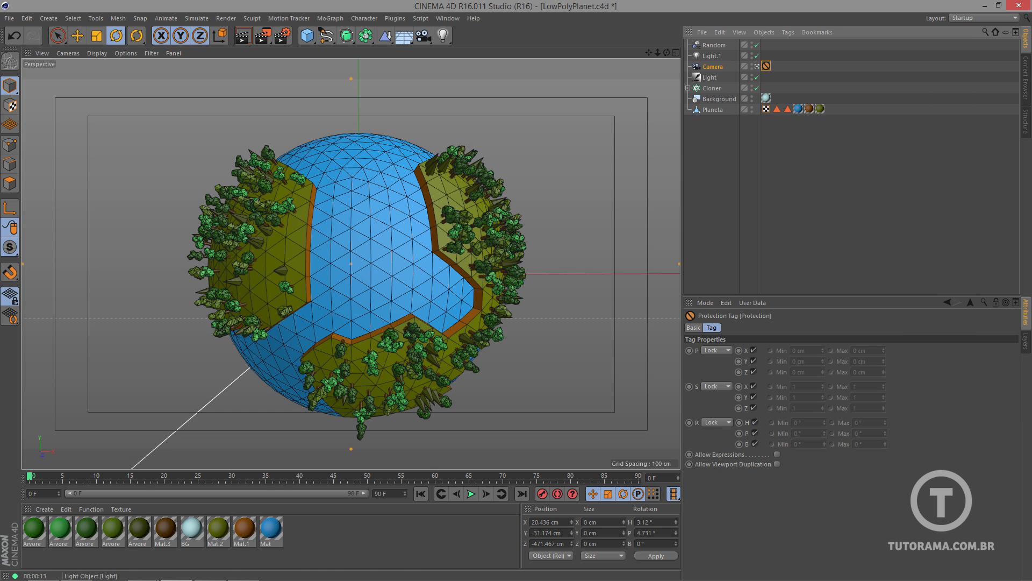
- Leave the camera view and enable Scale on the Random effector, with X -0.59, Y -0.22 and Z 0.09
{"action": "left_click", "coordinate": [757, 67]}
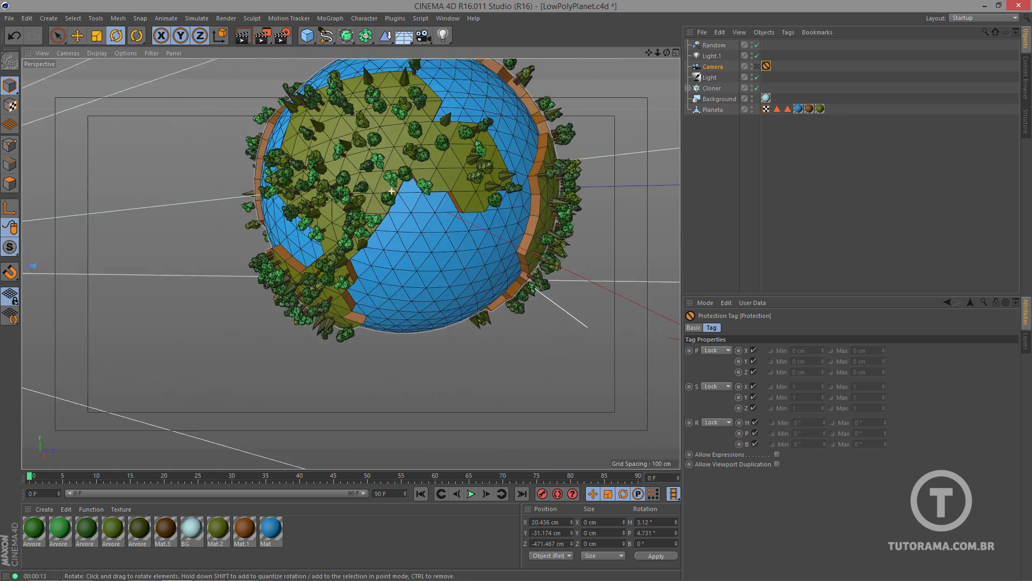
{"action": "left_click_drag", "start_coordinate": [391, 191], "coordinate": [456, 199], "text": "alt"}
{"action": "left_click_drag", "start_coordinate": [306, 250], "coordinate": [387, 269], "text": "alt"}
{"action": "left_click", "coordinate": [714, 45]}
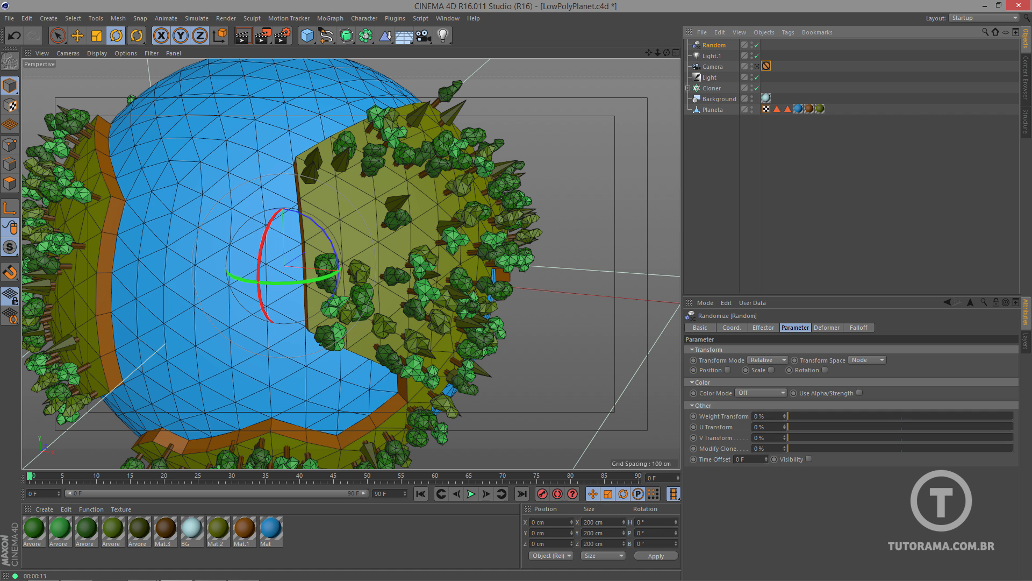
{"action": "left_click", "coordinate": [771, 370]}
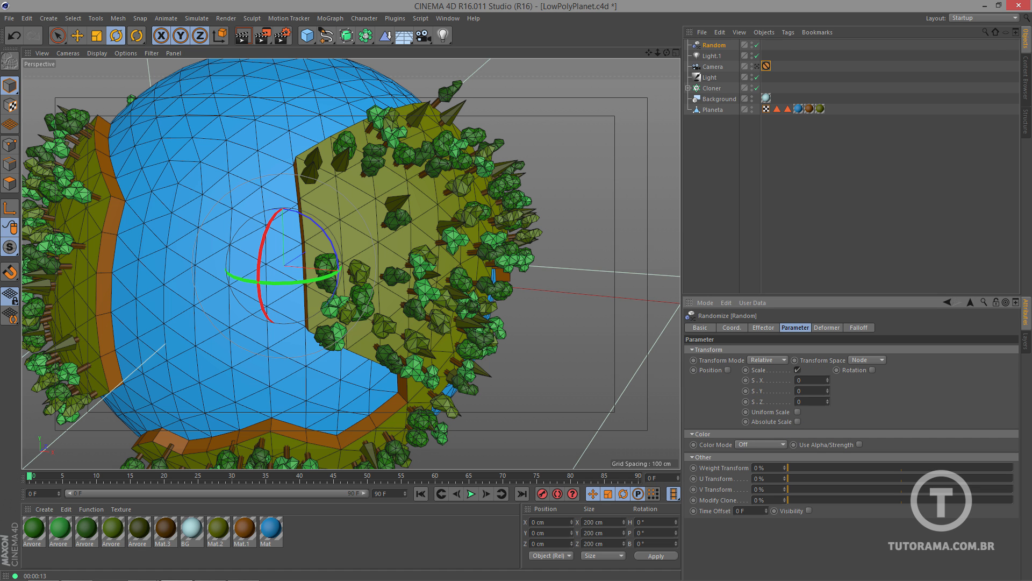
{"action": "mouse_move", "coordinate": [828, 380]}
{"action": "left_mouse_down"}
{"action": "mouse_move", "coordinate": [827, 412]}
{"action": "mouse_move", "coordinate": [827, 397]}
{"action": "left_mouse_up"}
- Enable Rotation on the Random effector and set heading to -131°, pitch to -13° and bank to -8°
{"action": "left_click", "coordinate": [872, 370]}
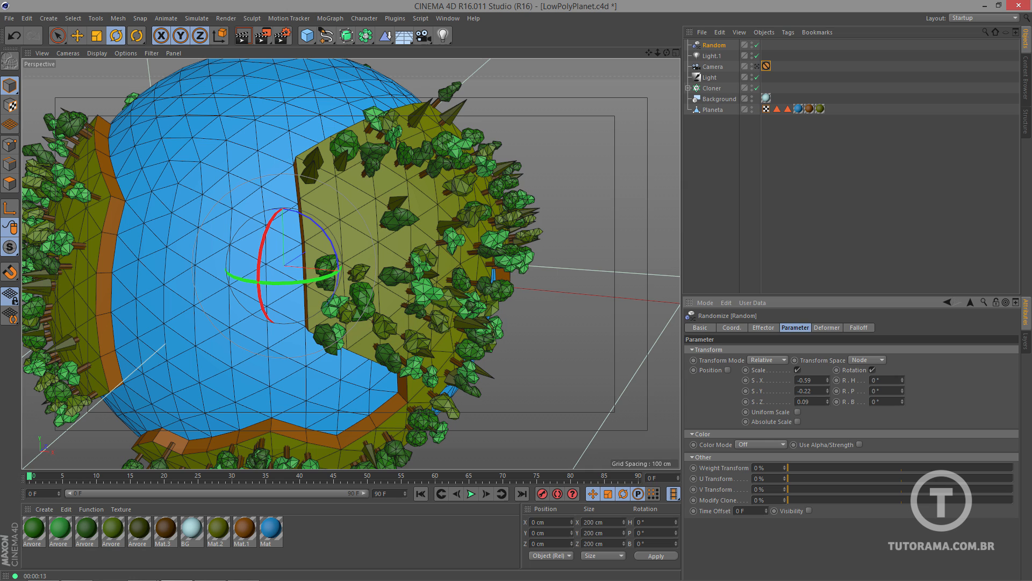
{"action": "left_click_drag", "start_coordinate": [903, 380], "coordinate": [902, 451]}
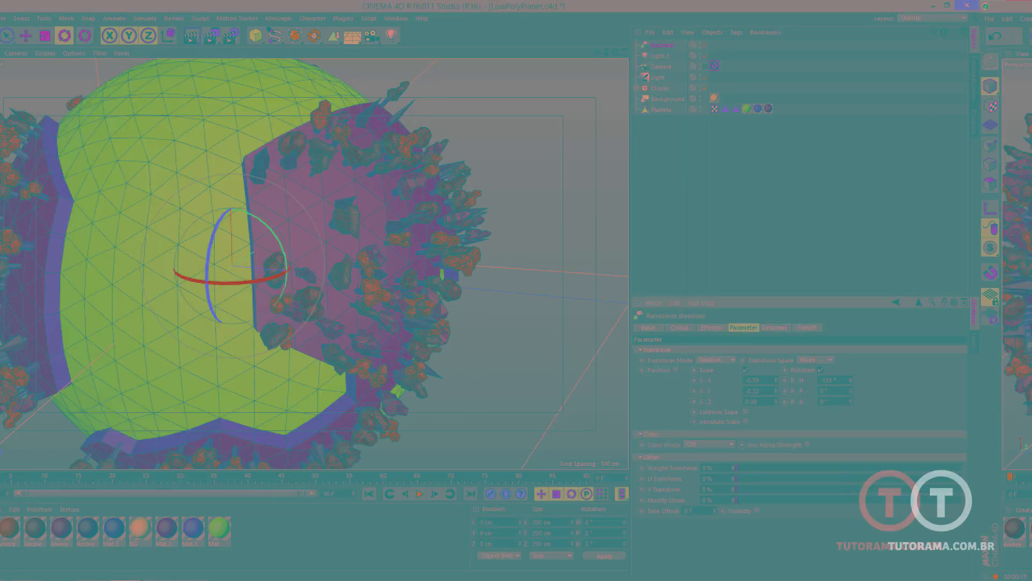
{"action": "left_click_drag", "start_coordinate": [902, 391], "coordinate": [902, 407]}
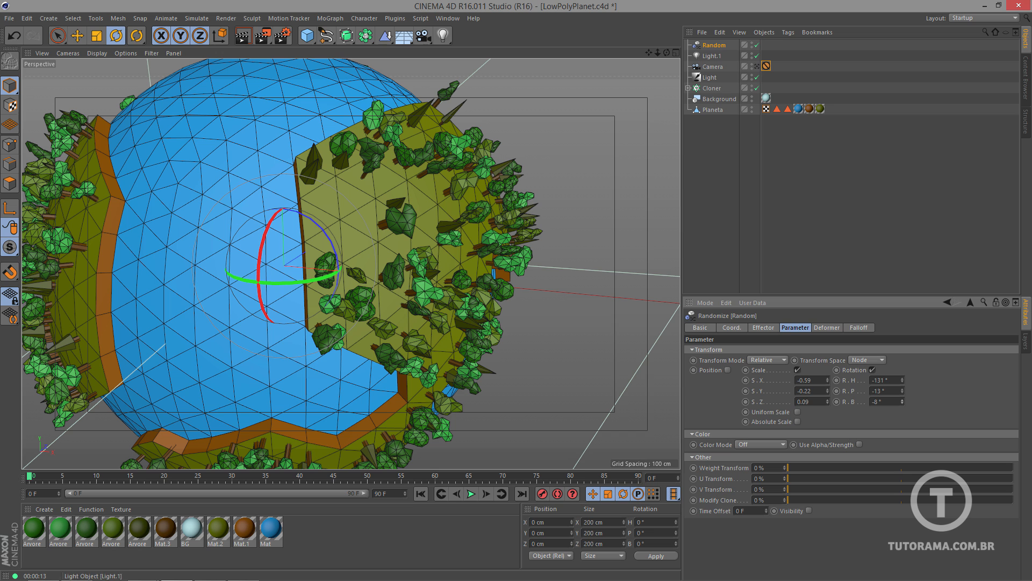
- Change the Cloner's clone seed to 123466 for a different mix of trees
{"action": "left_click", "coordinate": [712, 88]}
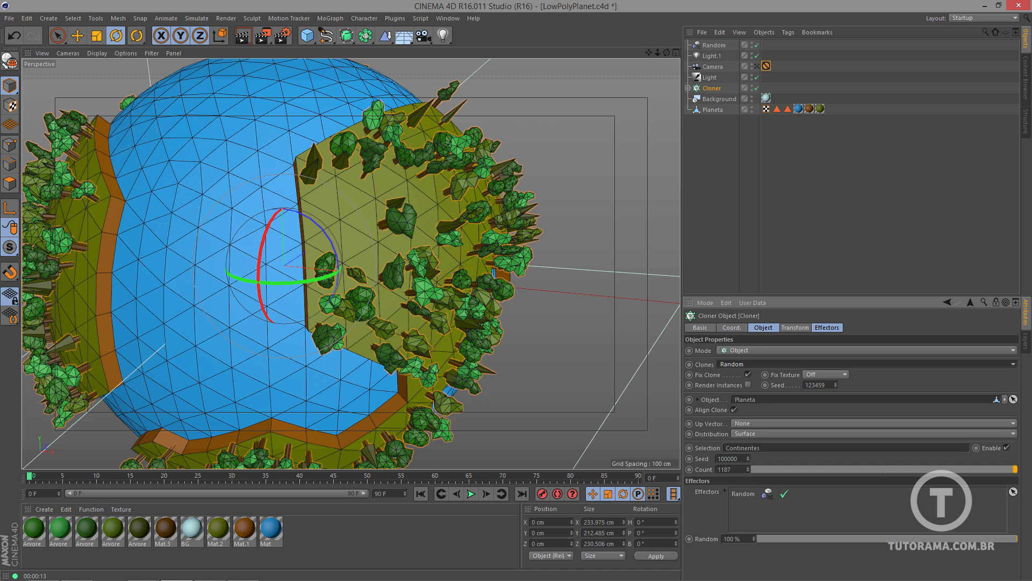
{"action": "left_click", "coordinate": [836, 383]}
{"action": "left_click", "coordinate": [835, 383]}
{"action": "left_click", "coordinate": [835, 384]}
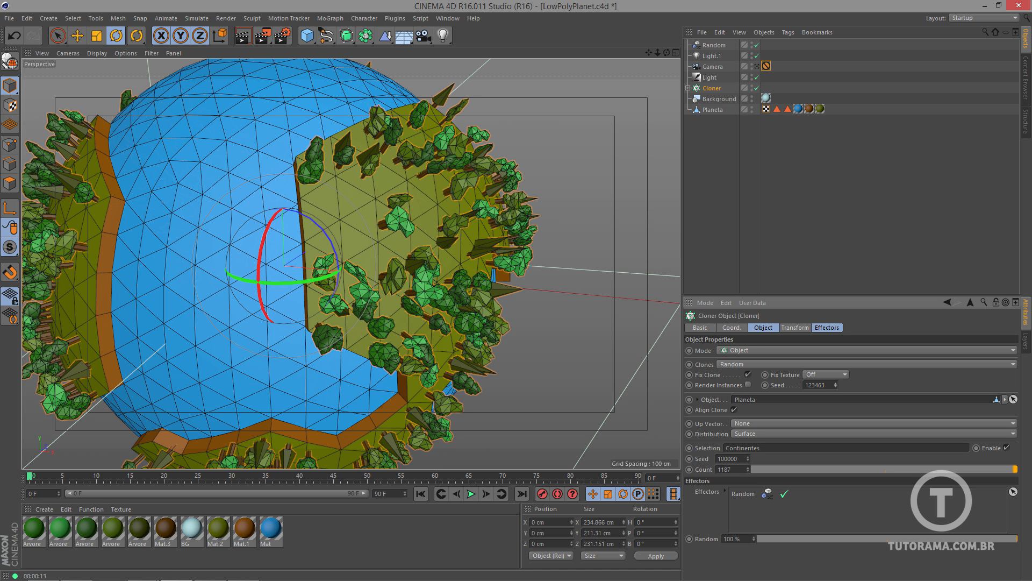
{"action": "left_click", "coordinate": [836, 383]}
{"action": "left_click", "coordinate": [836, 383]}
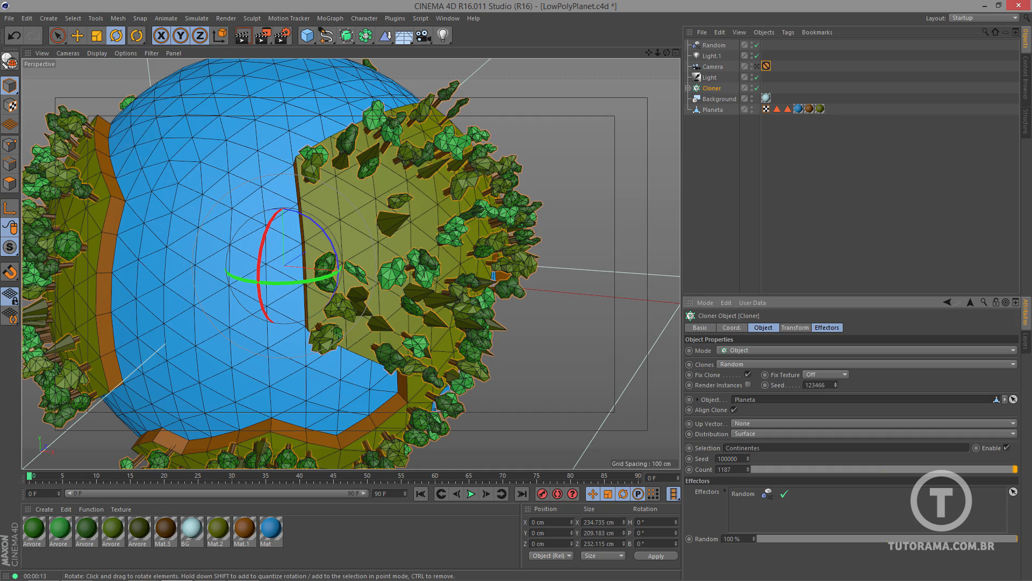
- Raise the Cloner's count to 2018 and check the tree density around the planet
{"action": "left_click_drag", "start_coordinate": [462, 275], "coordinate": [405, 241], "text": "alt"}
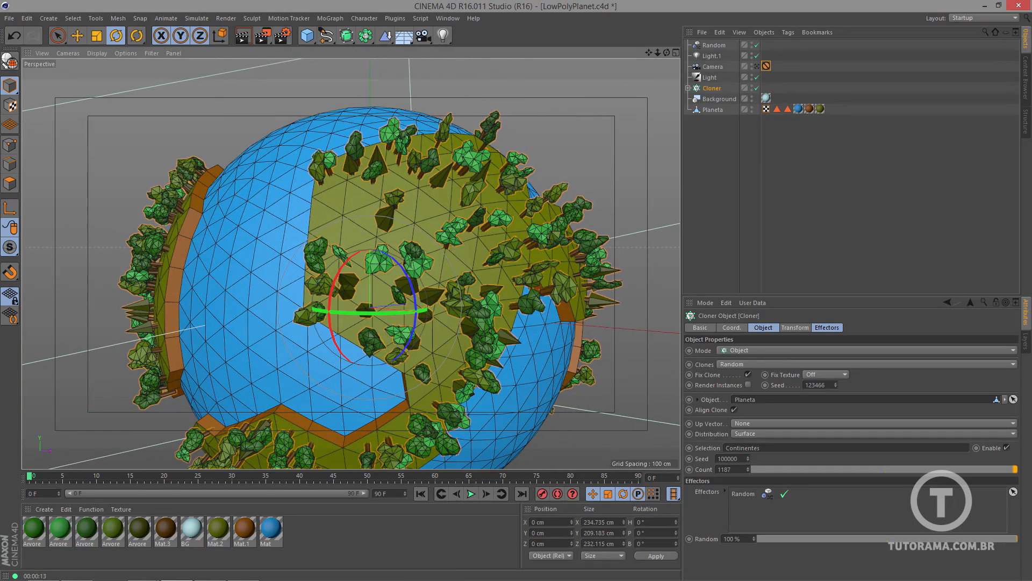
{"action": "left_click_drag", "start_coordinate": [748, 469], "coordinate": [748, 416]}
{"action": "scroll", "coordinate": [467, 256], "scroll_direction": "up", "scroll_amount": 8}
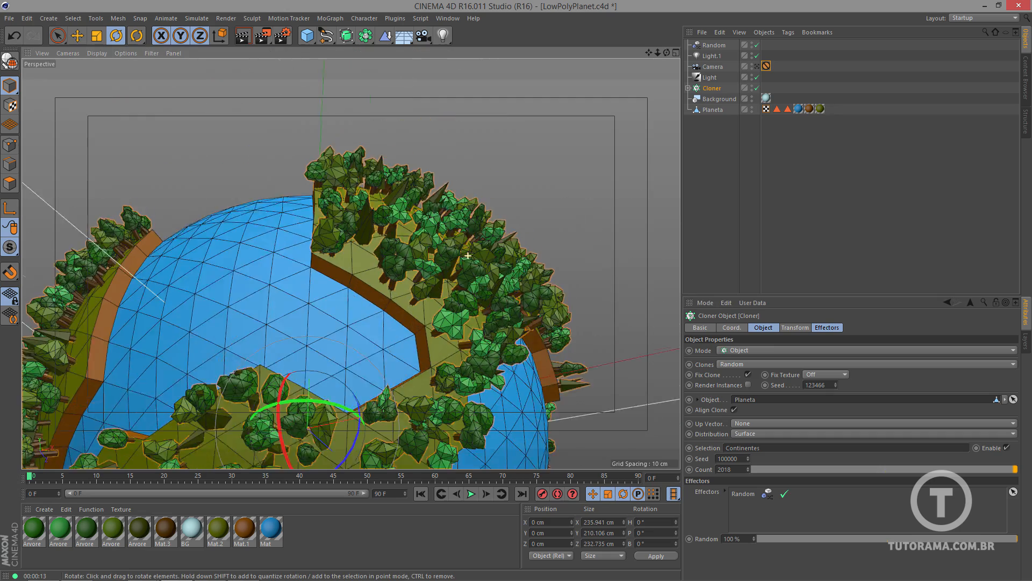
{"action": "scroll", "coordinate": [468, 256], "scroll_direction": "down", "scroll_amount": 6}
{"action": "left_click_drag", "start_coordinate": [467, 256], "coordinate": [387, 293], "text": "alt"}
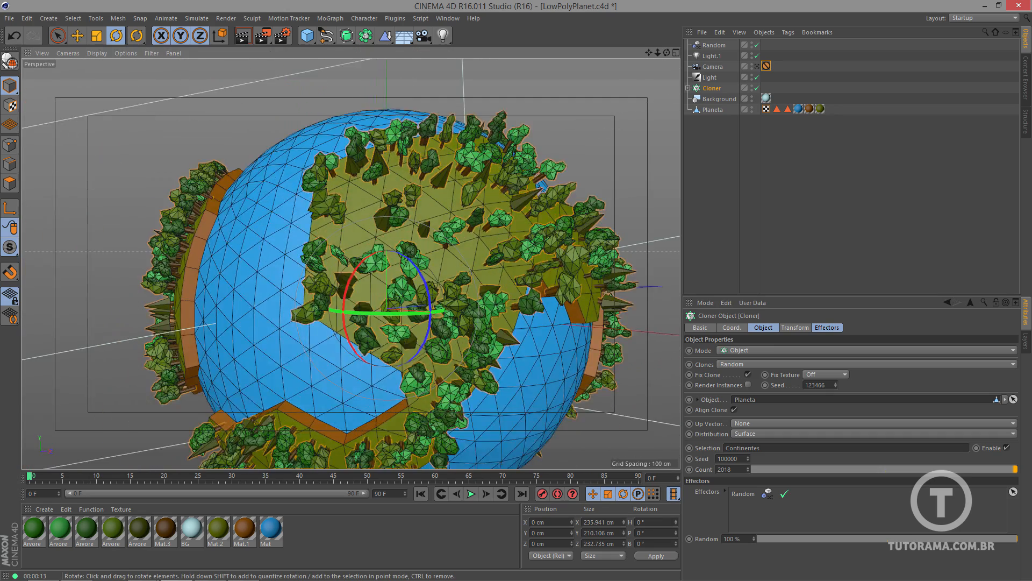
{"action": "scroll", "coordinate": [468, 256], "scroll_direction": "down", "scroll_amount": 2}
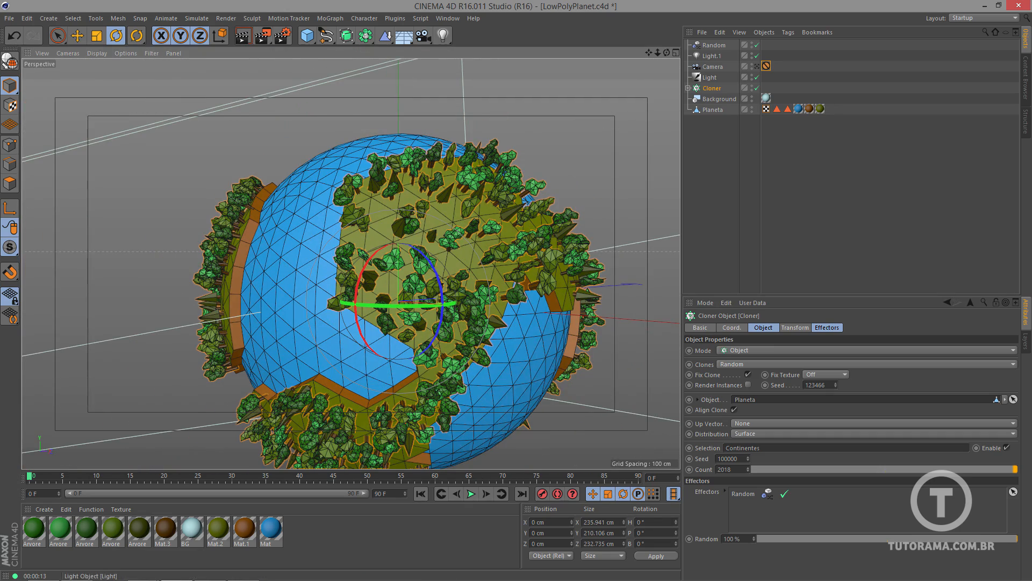
- Save the project and render the scene through the protected camera to the Picture Viewer
{"action": "key", "text": "ctrl+s"}
{"action": "left_click", "coordinate": [757, 66]}
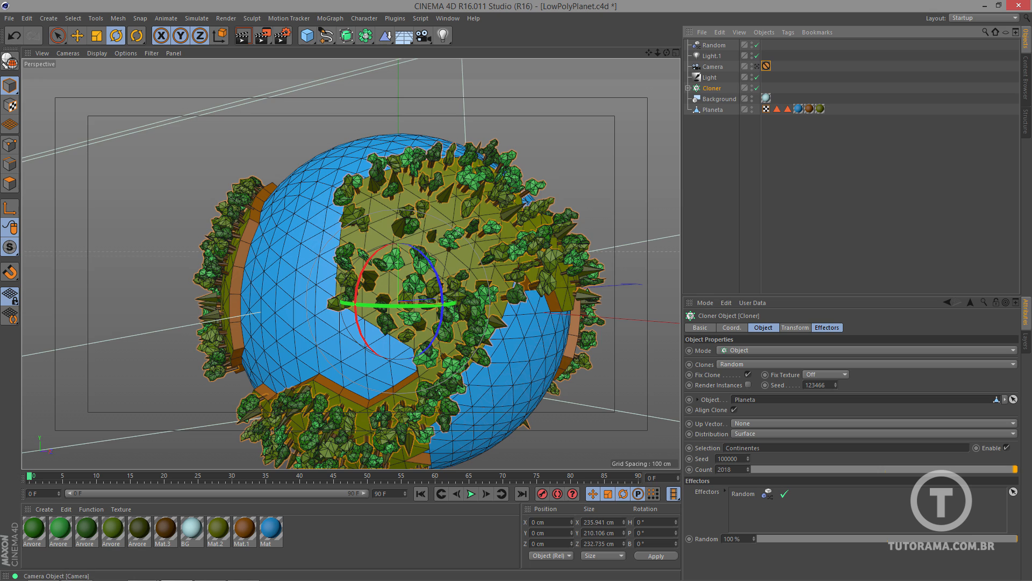
{"action": "left_click", "coordinate": [797, 171]}
{"action": "key", "text": "shift+r"}
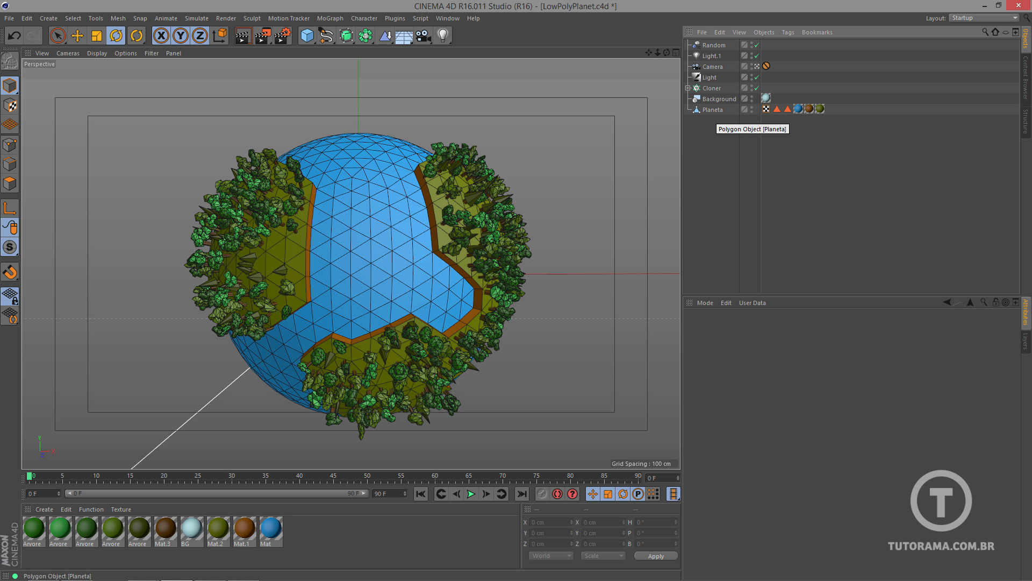
- Try out the planet's heading rotation, undo the trial, and keyframe the heading at 0° on frame 0
{"action": "left_click", "coordinate": [713, 109]}
{"action": "left_click", "coordinate": [719, 327]}
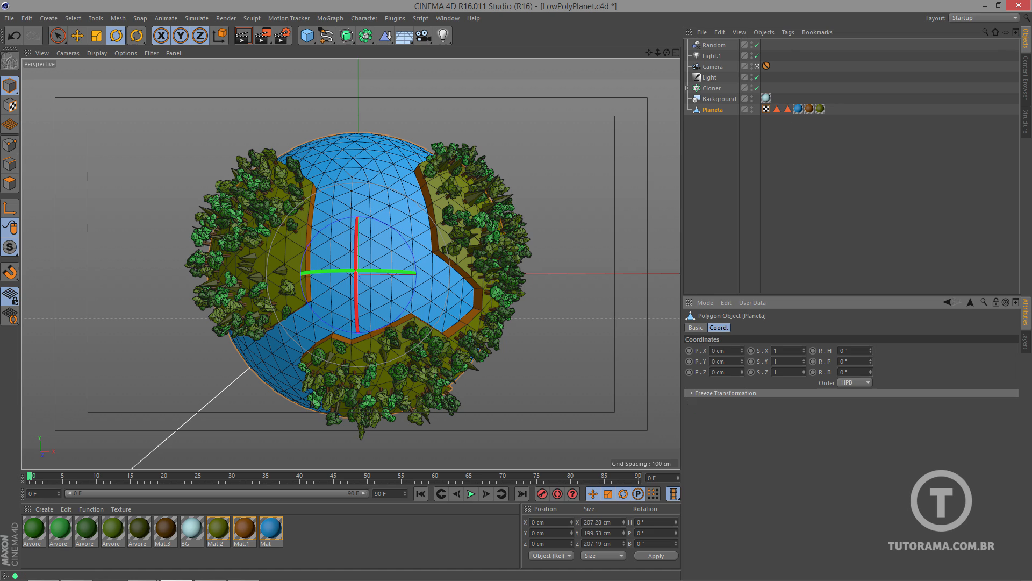
{"action": "mouse_move", "coordinate": [871, 350]}
{"action": "left_mouse_down"}
{"action": "mouse_move", "coordinate": [870, 328]}
{"action": "mouse_move", "coordinate": [871, 339]}
{"action": "left_mouse_up"}
{"action": "key", "text": "ctrl+z"}
{"action": "left_click", "coordinate": [812, 350], "text": "ctrl"}
- Keyframe the planet's heading rotation at 45° on frame 90 and preview the animation
{"action": "left_click_drag", "start_coordinate": [30, 476], "coordinate": [638, 477]}
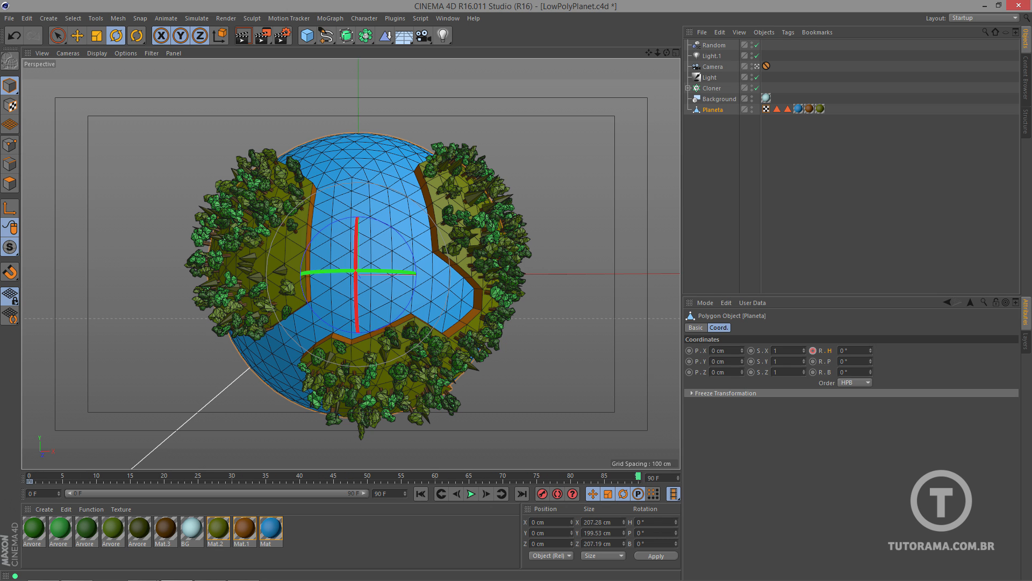
{"action": "double_click", "coordinate": [844, 351]}
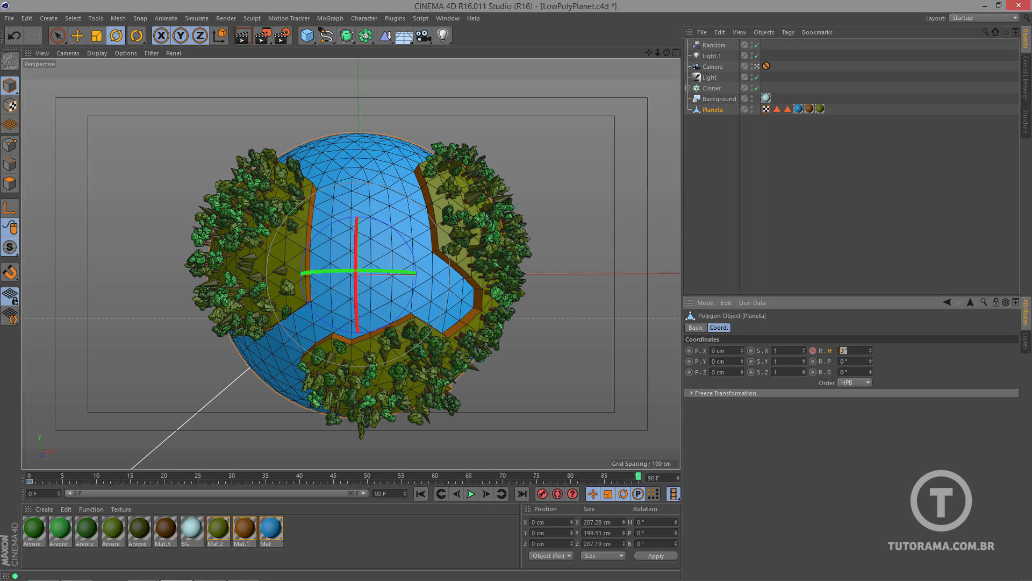
{"action": "type", "text": "45"}
{"action": "key", "text": "Return"}
{"action": "left_click", "coordinate": [813, 350], "text": "ctrl"}
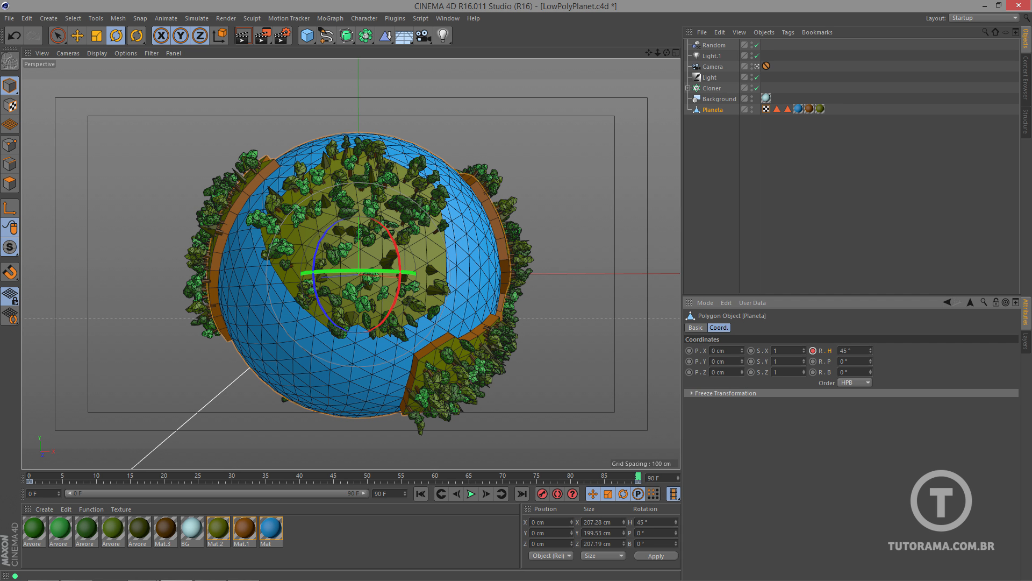
{"action": "left_click", "coordinate": [471, 494]}
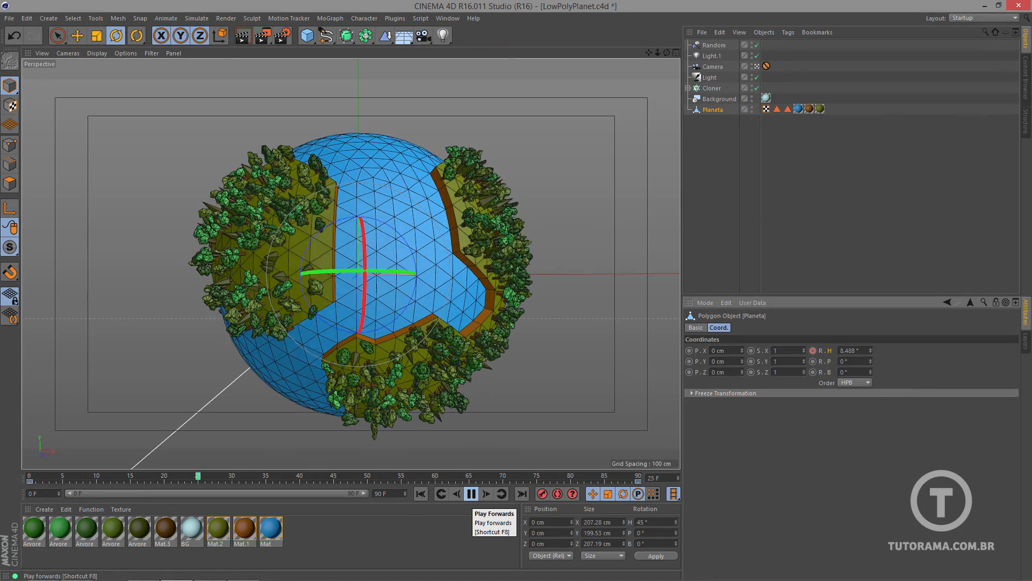
{"action": "left_click", "coordinate": [471, 494]}
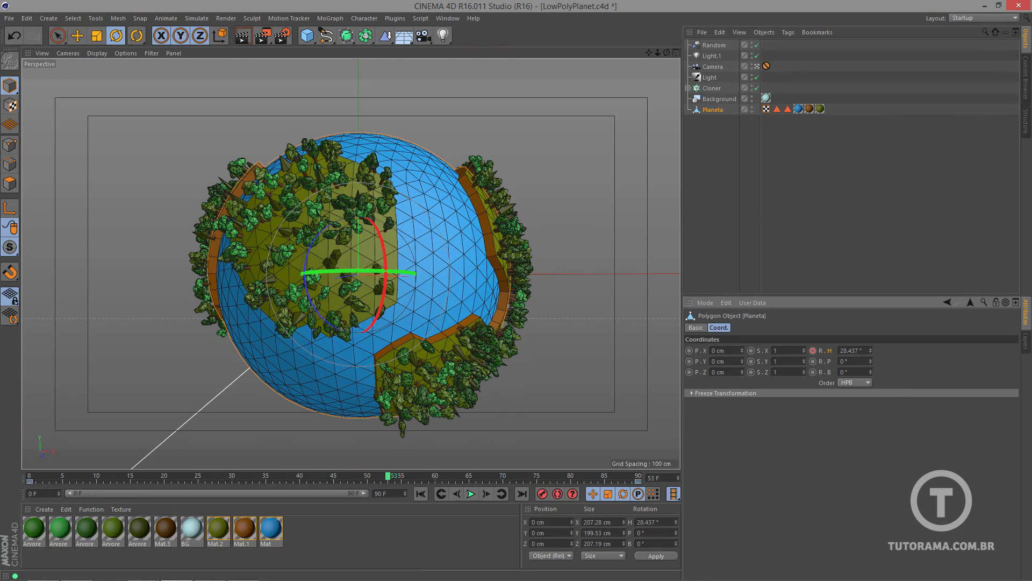
- Set the interpolation of the planet's heading keyframes at frames 0 and 90 to Linear
{"action": "left_click_drag", "start_coordinate": [98, 482], "coordinate": [28, 482]}
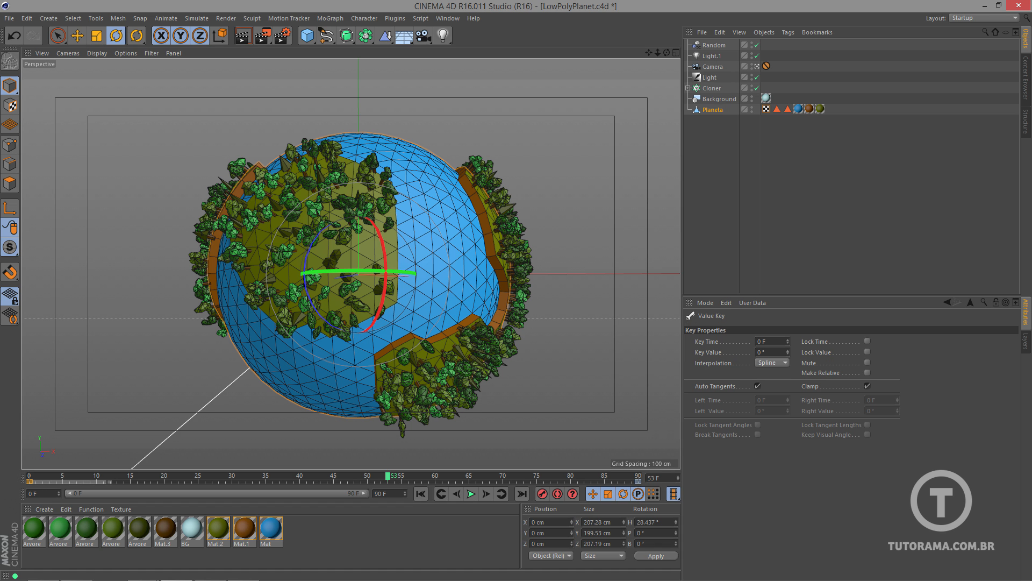
{"action": "left_click", "coordinate": [771, 362]}
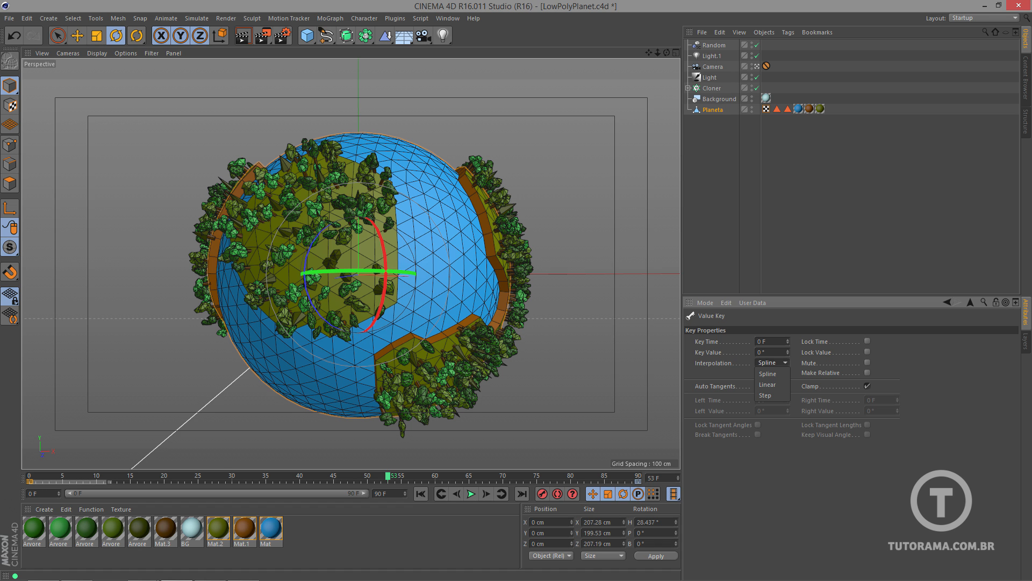
{"action": "left_click", "coordinate": [767, 385]}
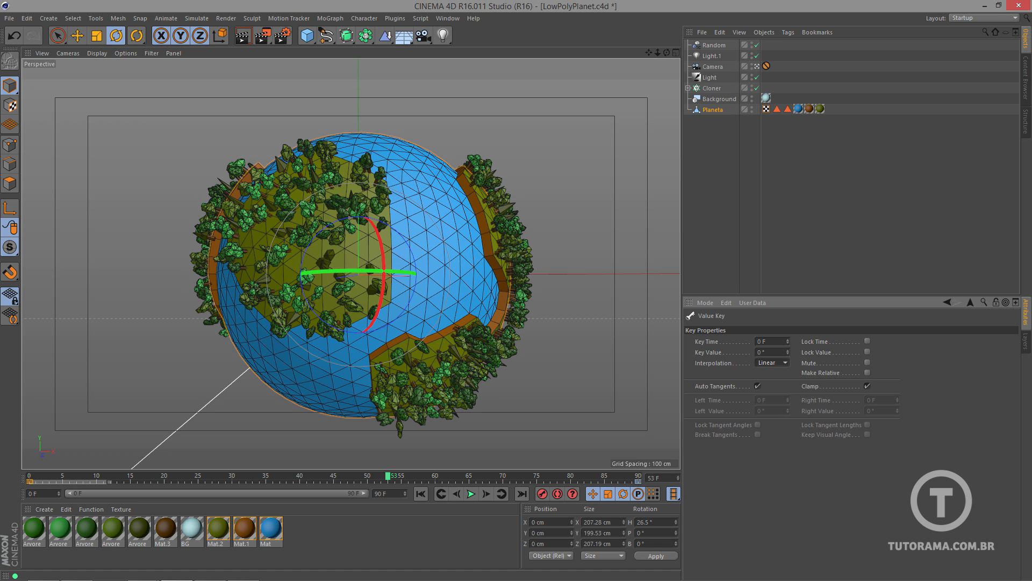
{"action": "left_click_drag", "start_coordinate": [590, 482], "coordinate": [665, 481]}
{"action": "key", "text": "ctrl+z"}
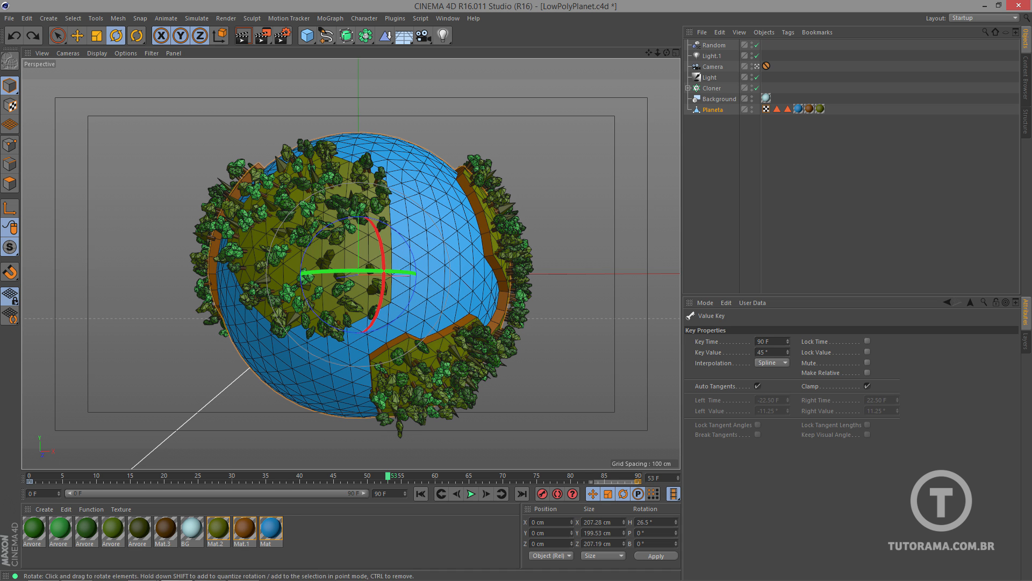
{"action": "left_click", "coordinate": [772, 362]}
{"action": "left_click", "coordinate": [769, 384]}
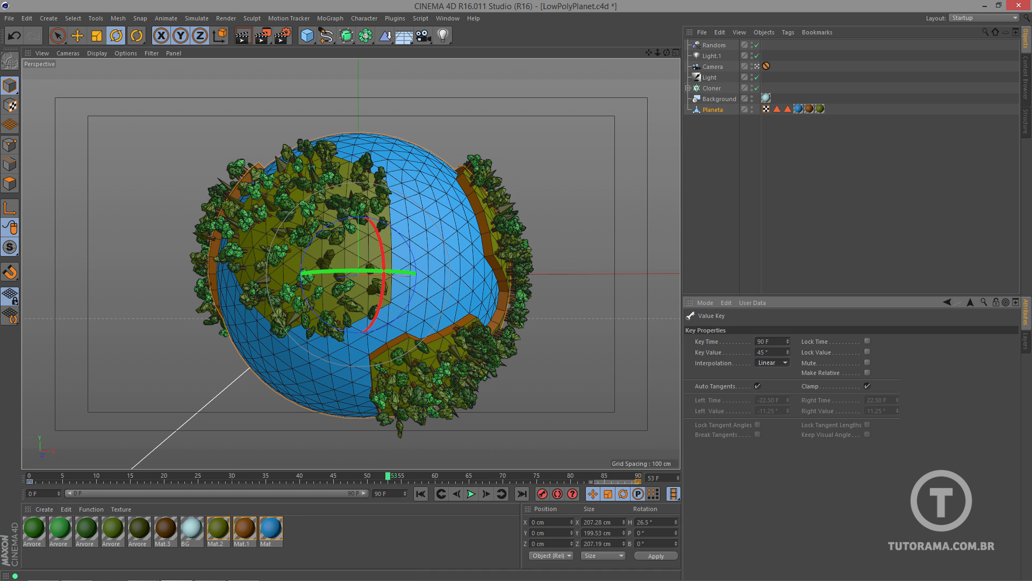
- Play the planet's rotation animation from the first frame with nothing selected
{"action": "left_click", "coordinate": [420, 494]}
{"action": "left_click", "coordinate": [471, 494]}
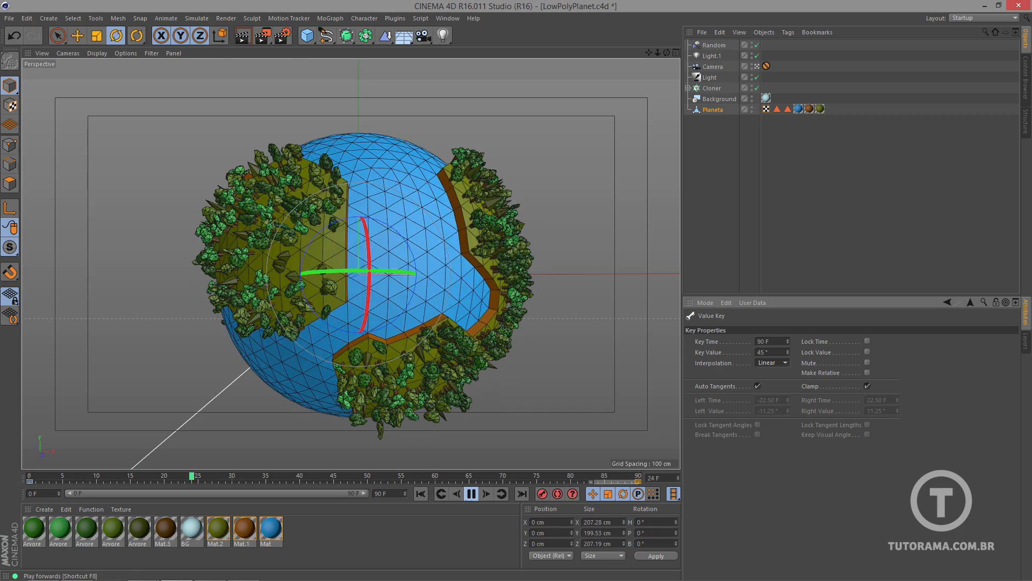
{"action": "left_click", "coordinate": [774, 188]}
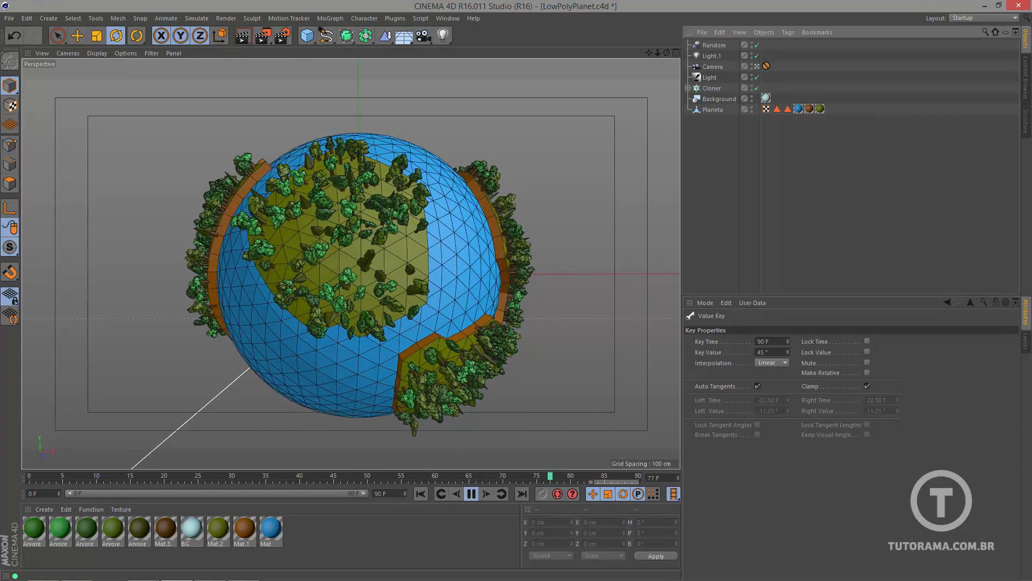
- Return to the first frame and add a Plain effector to the Cloner
{"action": "left_click", "coordinate": [421, 493]}
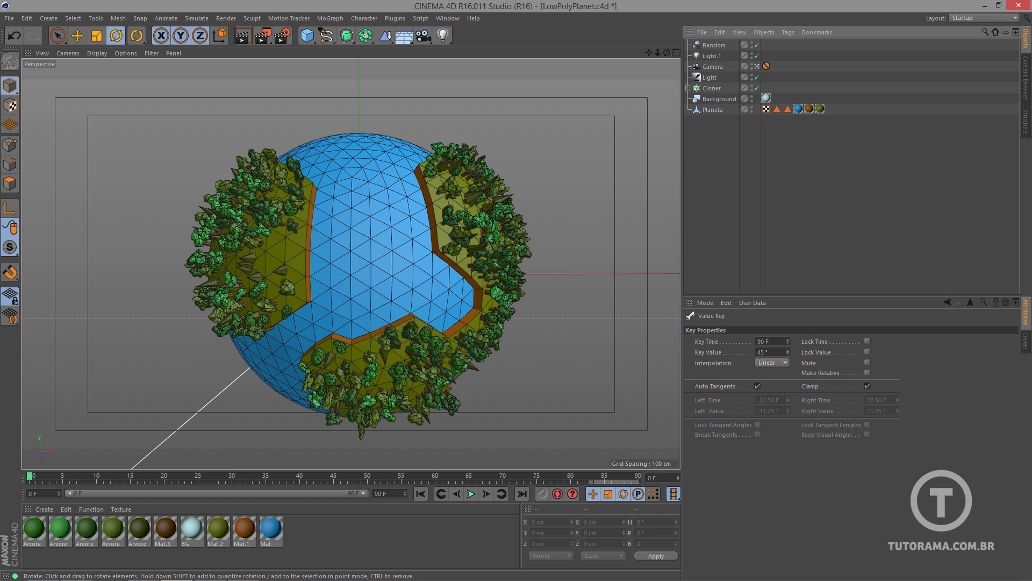
{"action": "left_click", "coordinate": [712, 89]}
{"action": "left_click", "coordinate": [331, 18]}
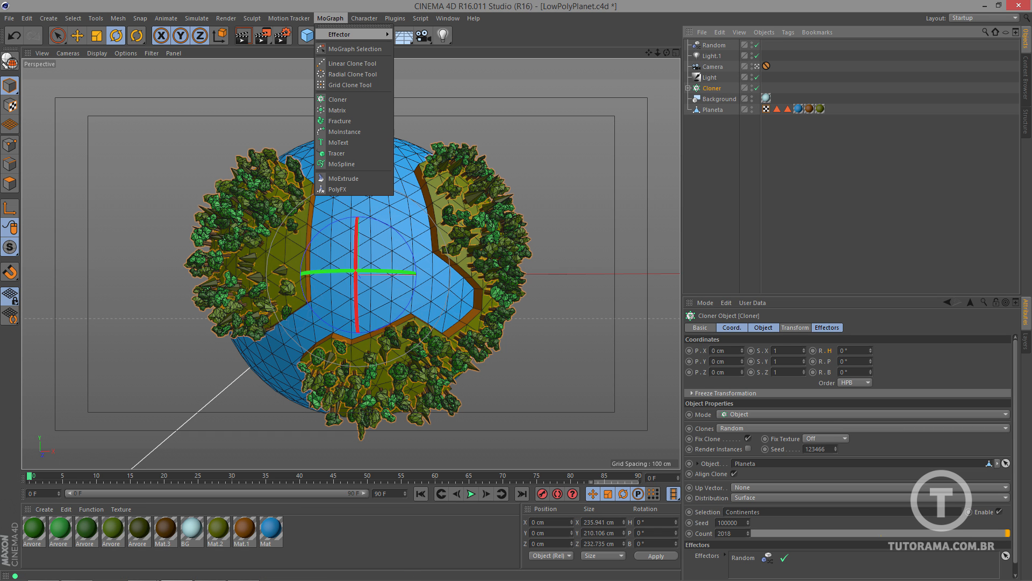
{"action": "mouse_move", "coordinate": [352, 33]}
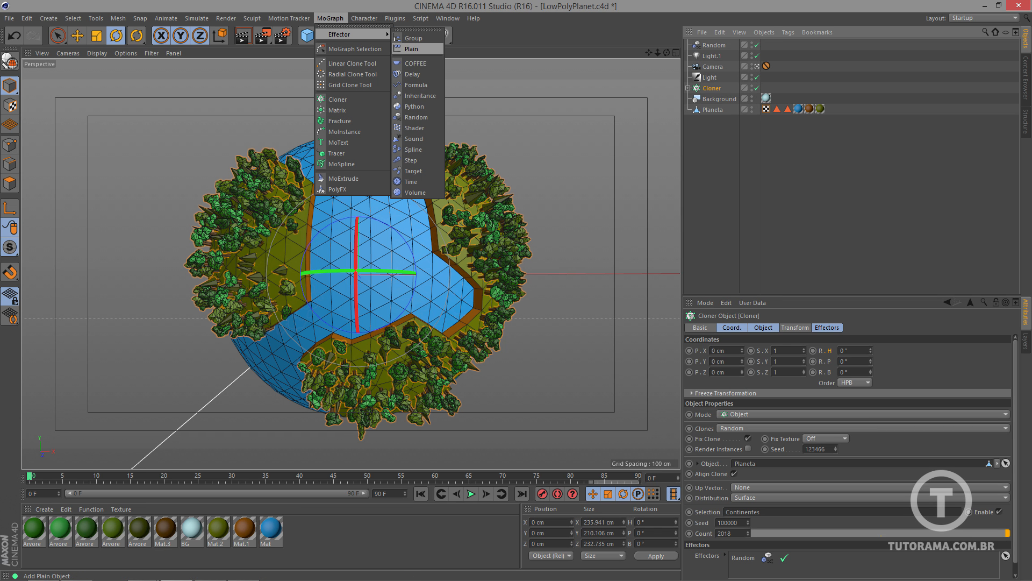
{"action": "left_click", "coordinate": [413, 49]}
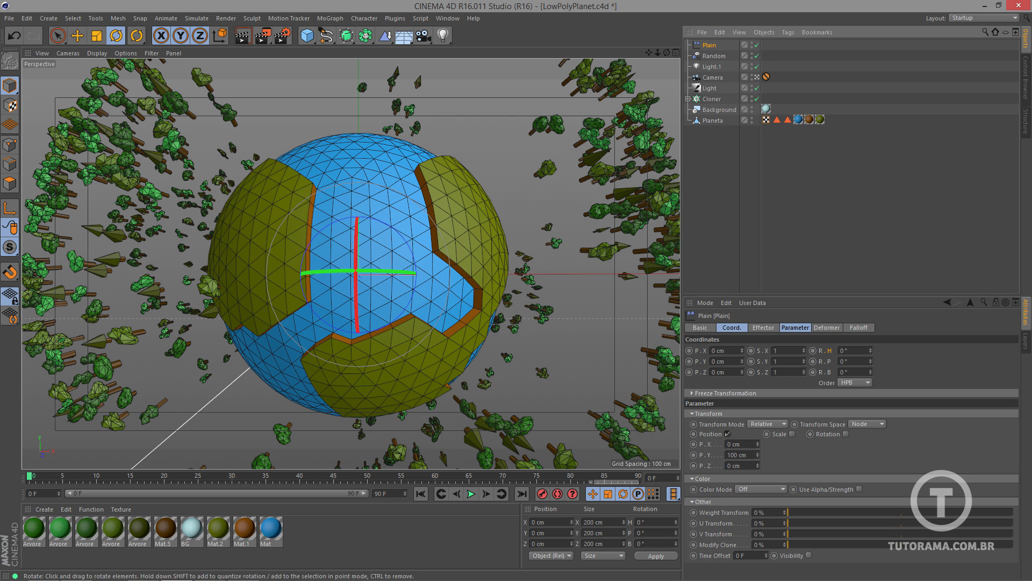
- Disable the Plain effector's position change and enable uniform scale with a value of -1
{"action": "left_click", "coordinate": [763, 327]}
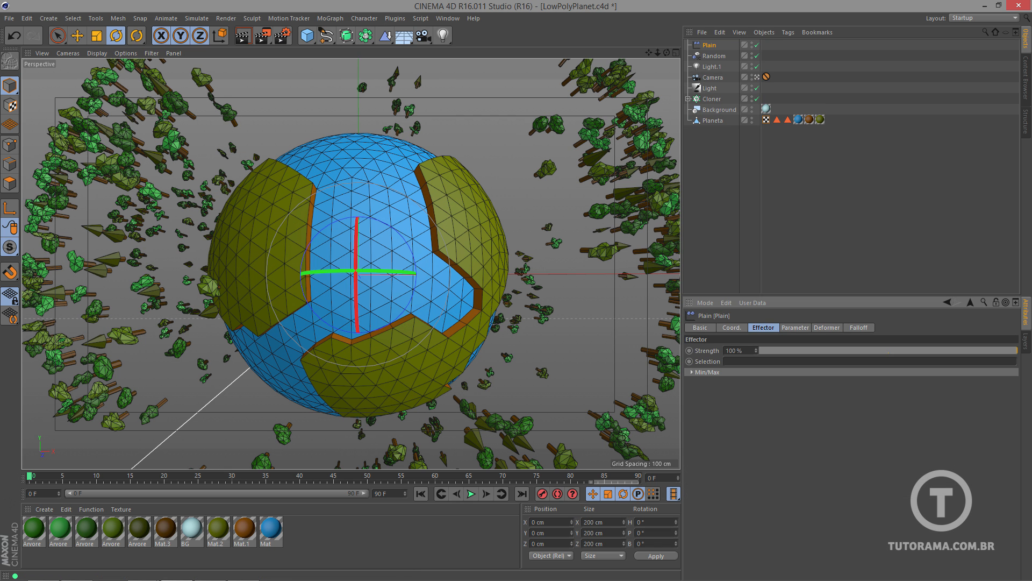
{"action": "left_click", "coordinate": [796, 328]}
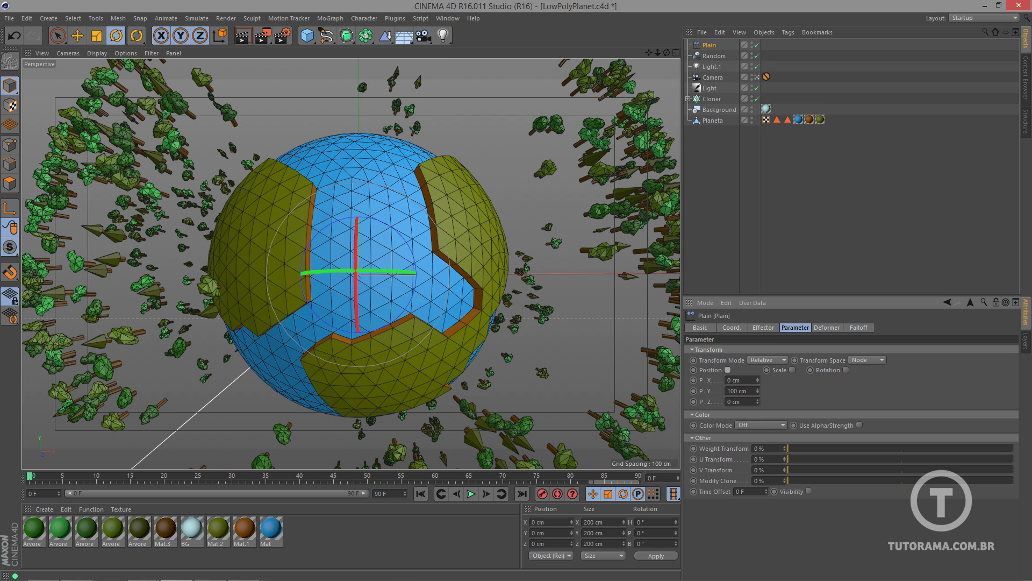
{"action": "left_click", "coordinate": [727, 369]}
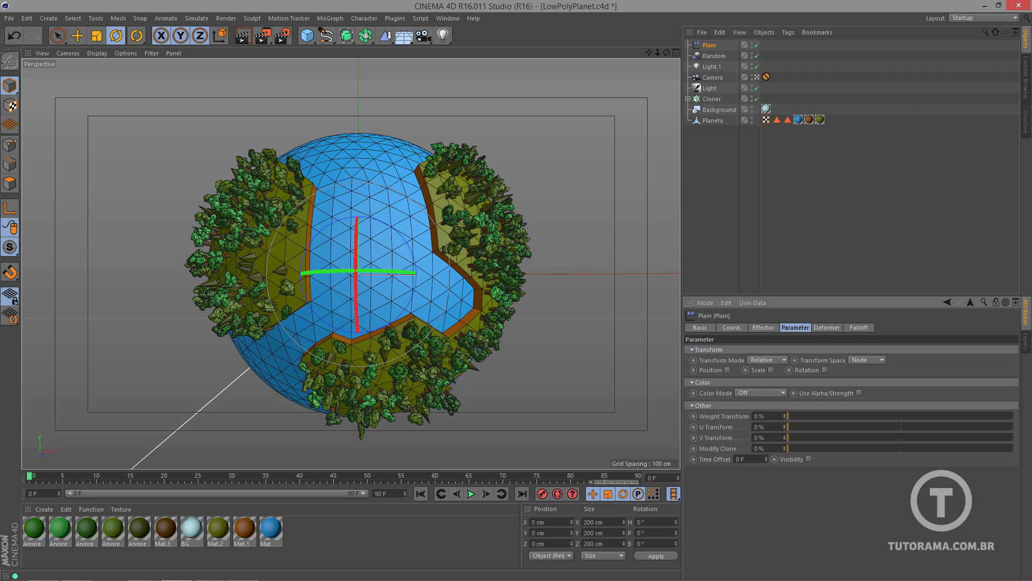
{"action": "left_click", "coordinate": [780, 370]}
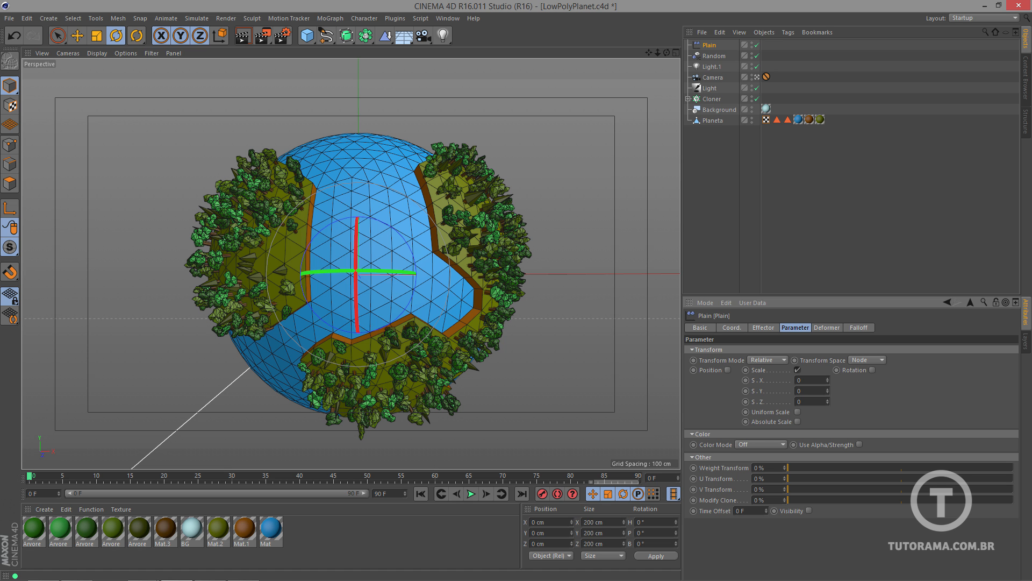
{"action": "left_click", "coordinate": [797, 412]}
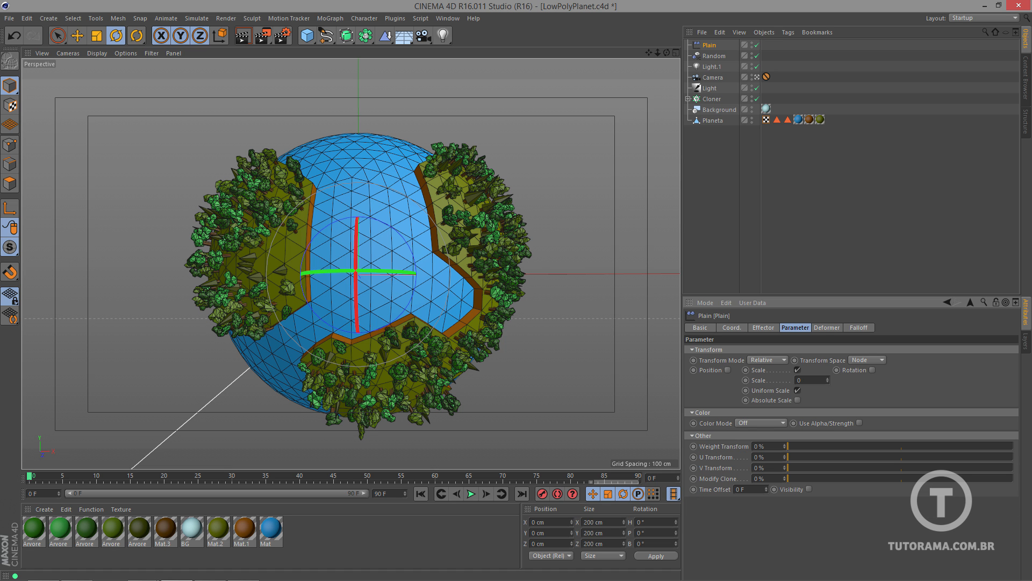
{"action": "left_click_drag", "start_coordinate": [827, 380], "coordinate": [828, 422]}
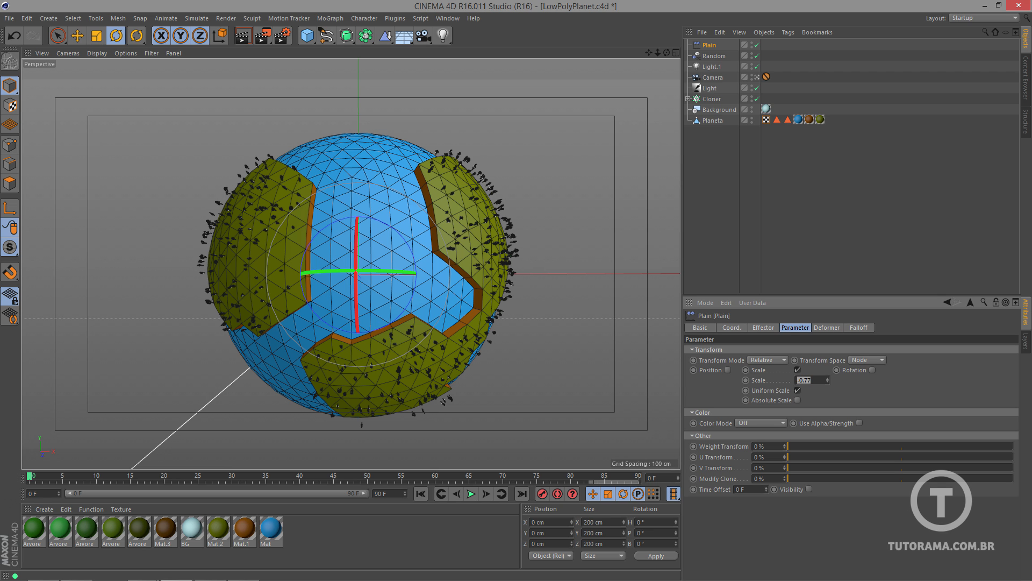
{"action": "key", "text": "Return"}
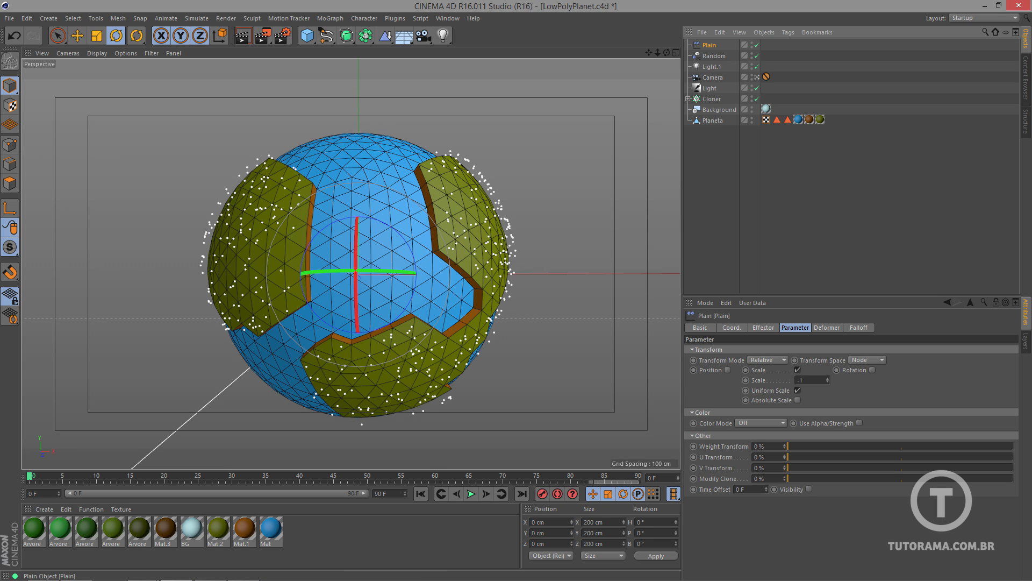
- Give the Plain effector a Linear falloff oriented along +X
{"action": "left_click", "coordinate": [858, 328]}
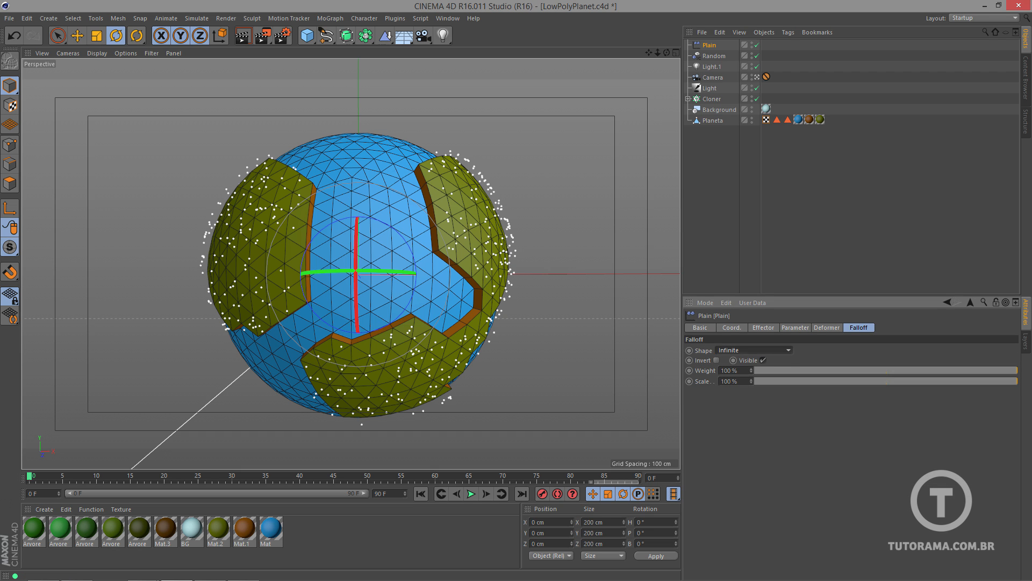
{"action": "left_click", "coordinate": [753, 350]}
{"action": "left_click", "coordinate": [753, 415]}
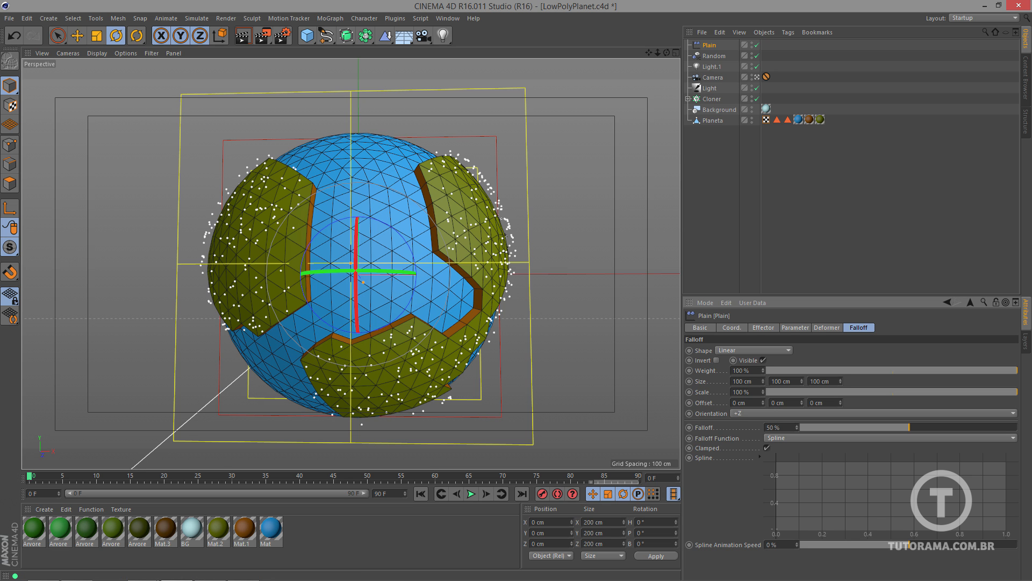
{"action": "left_click", "coordinate": [779, 413]}
{"action": "left_click", "coordinate": [779, 424]}
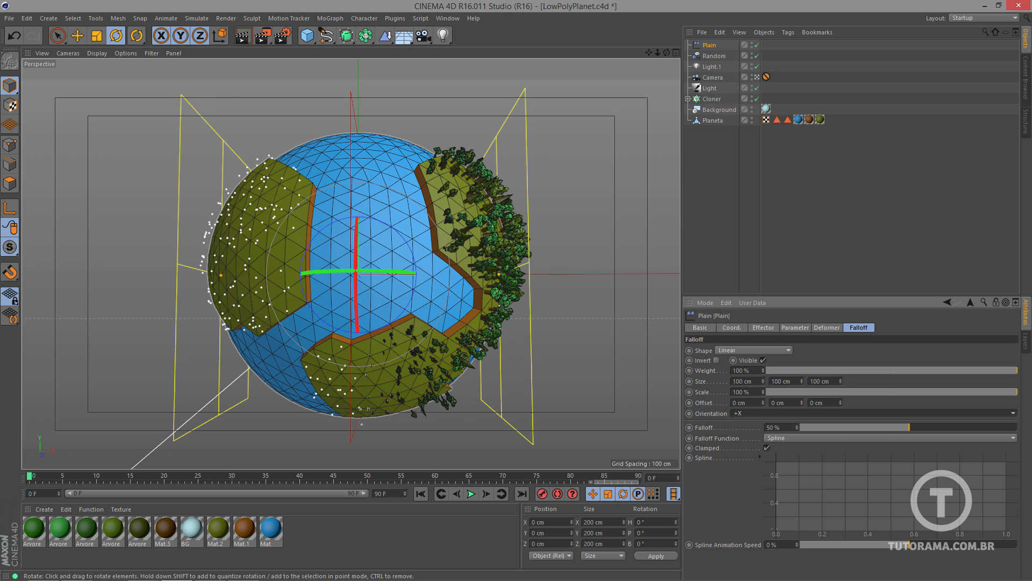
- Reverse the Plain effector's falloff orientation to -X and move the effector to about X -132 cm
{"action": "key", "text": "e"}
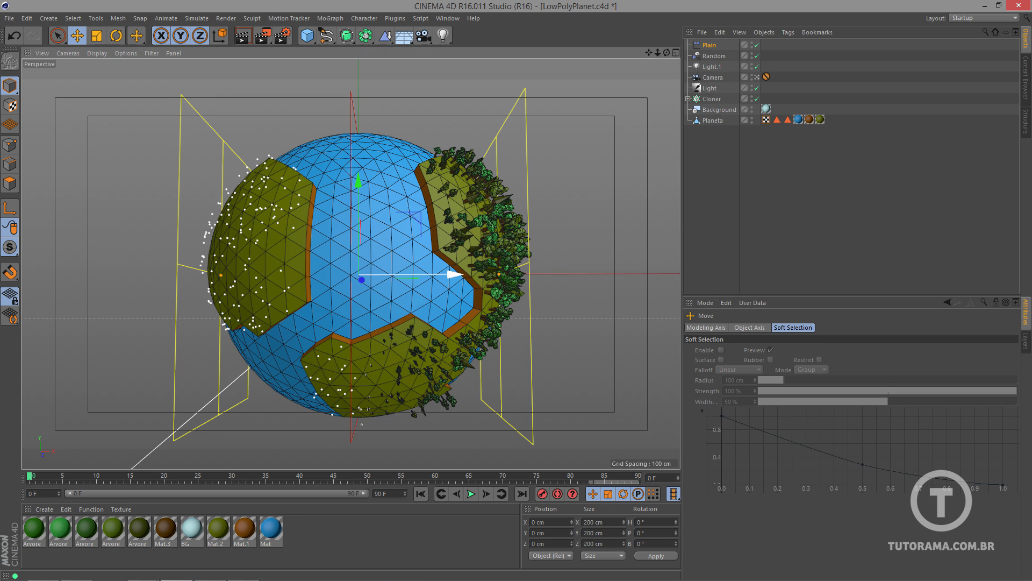
{"action": "mouse_move", "coordinate": [455, 275]}
{"action": "left_mouse_down"}
{"action": "mouse_move", "coordinate": [560, 272]}
{"action": "mouse_move", "coordinate": [183, 275]}
{"action": "mouse_move", "coordinate": [594, 272]}
{"action": "mouse_move", "coordinate": [319, 274]}
{"action": "mouse_move", "coordinate": [541, 276]}
{"action": "mouse_move", "coordinate": [392, 276]}
{"action": "mouse_move", "coordinate": [471, 275]}
{"action": "mouse_move", "coordinate": [457, 275]}
{"action": "left_mouse_up"}
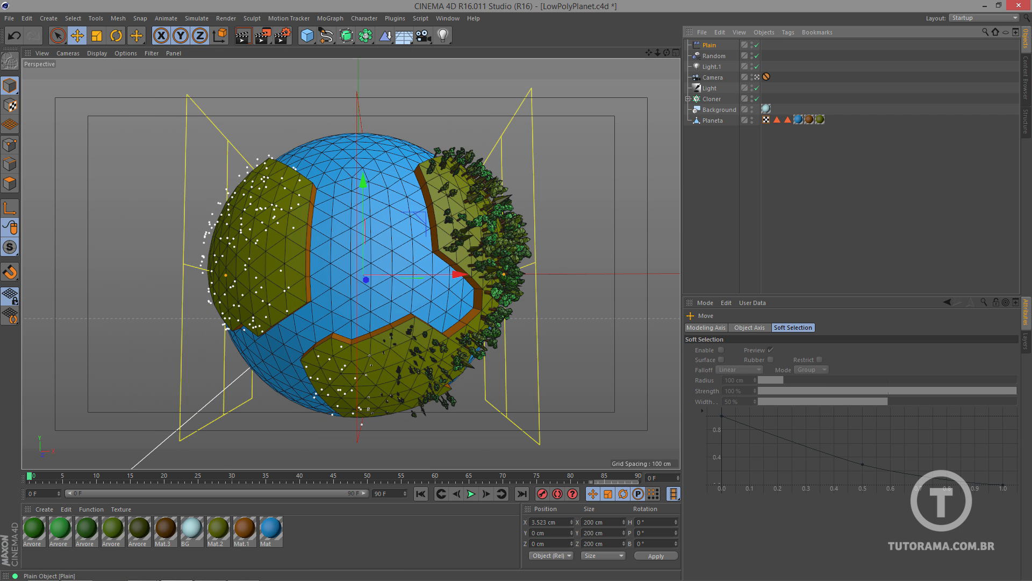
{"action": "left_click", "coordinate": [709, 46]}
{"action": "left_click", "coordinate": [873, 413]}
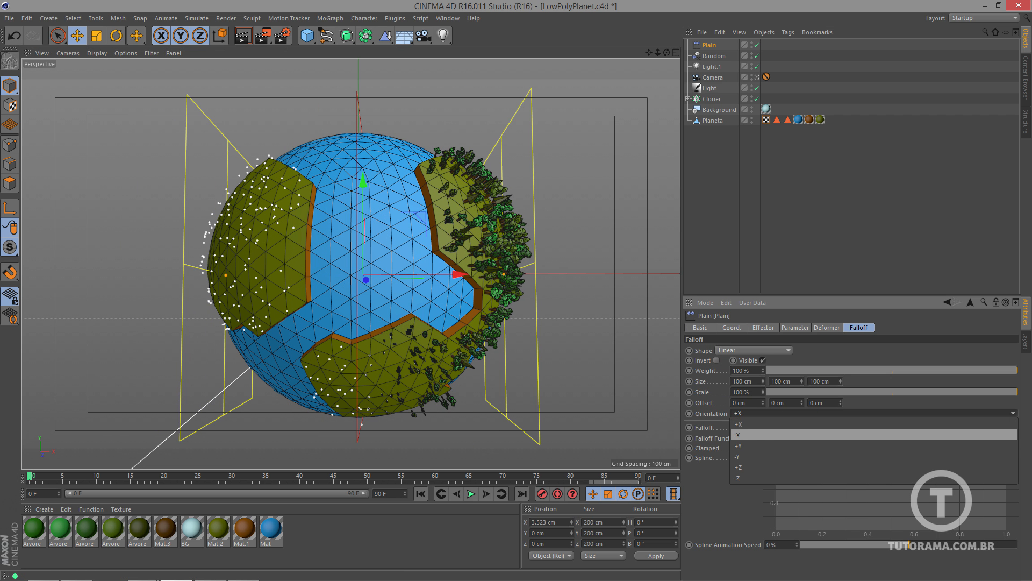
{"action": "left_click", "coordinate": [779, 424]}
{"action": "left_click_drag", "start_coordinate": [457, 274], "coordinate": [268, 275]}
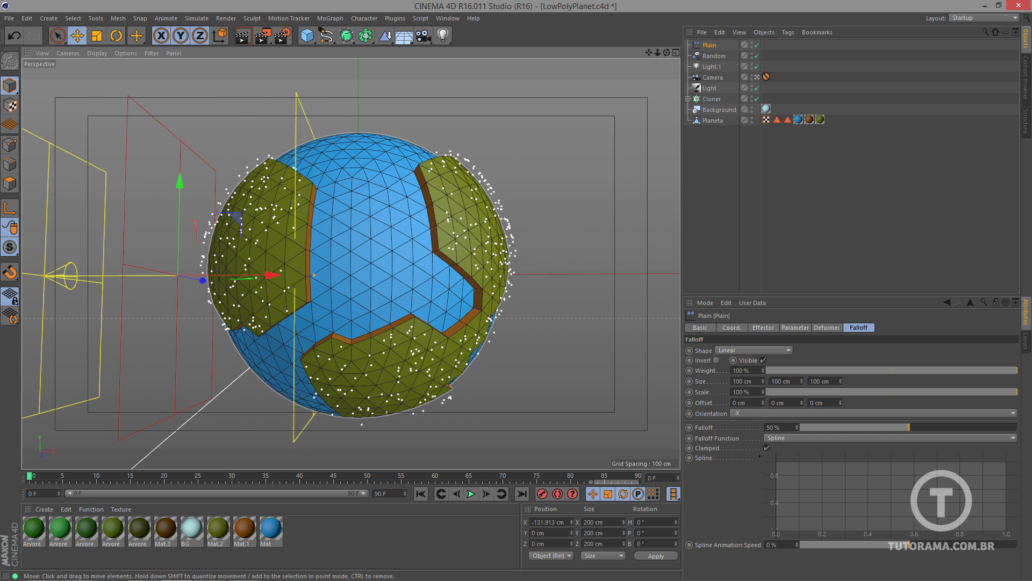
- Keyframe the Plain effector's X position at about -132 cm on frame 0 and about 244 cm on frame 45
{"action": "left_click", "coordinate": [732, 327]}
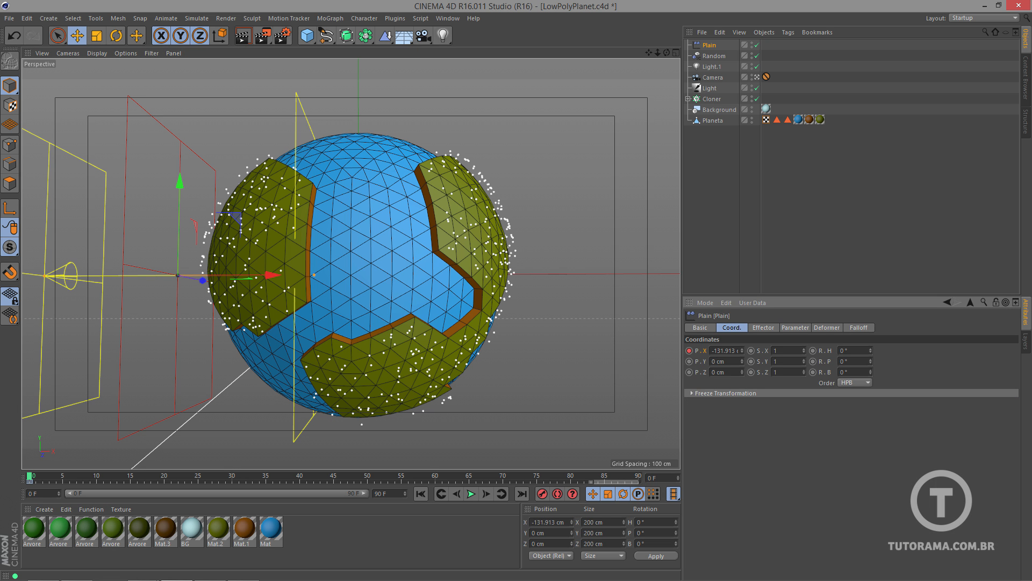
{"action": "key", "text": "F8"}
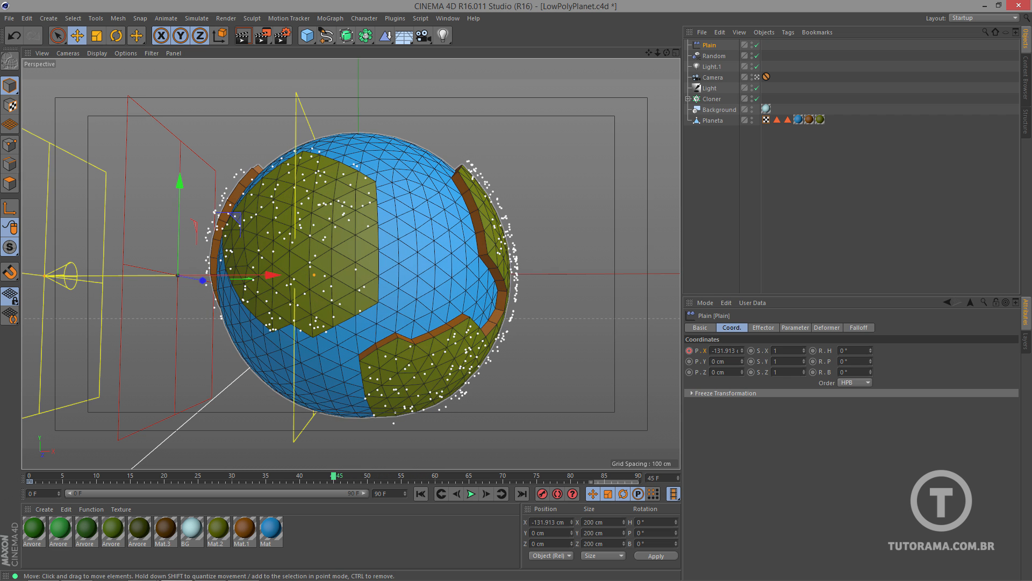
{"action": "left_click_drag", "start_coordinate": [271, 275], "coordinate": [680, 275]}
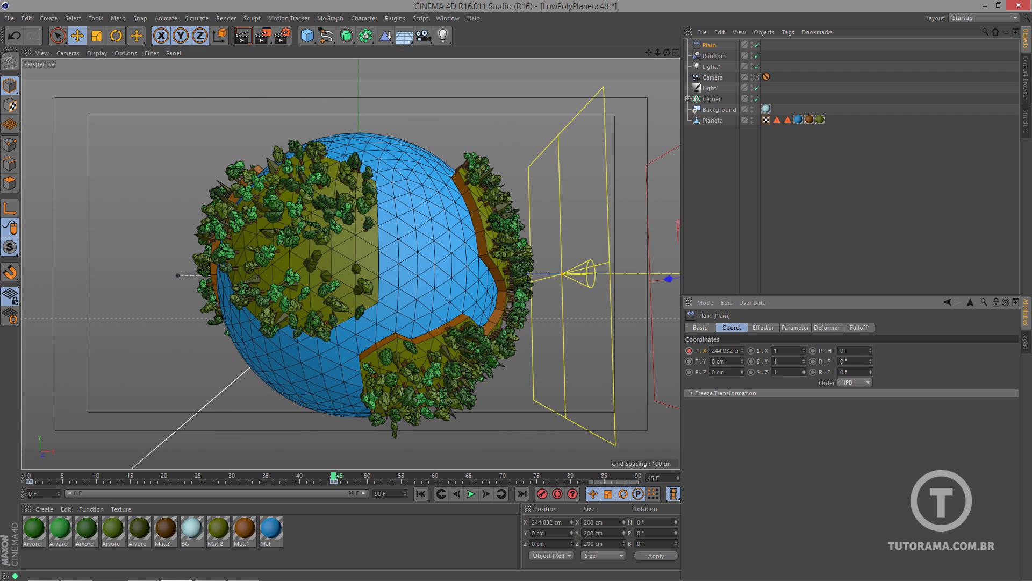
- Preview the tree growth animation, then return to frame 27 to inspect the partly scaled trees
{"action": "left_click", "coordinate": [471, 493]}
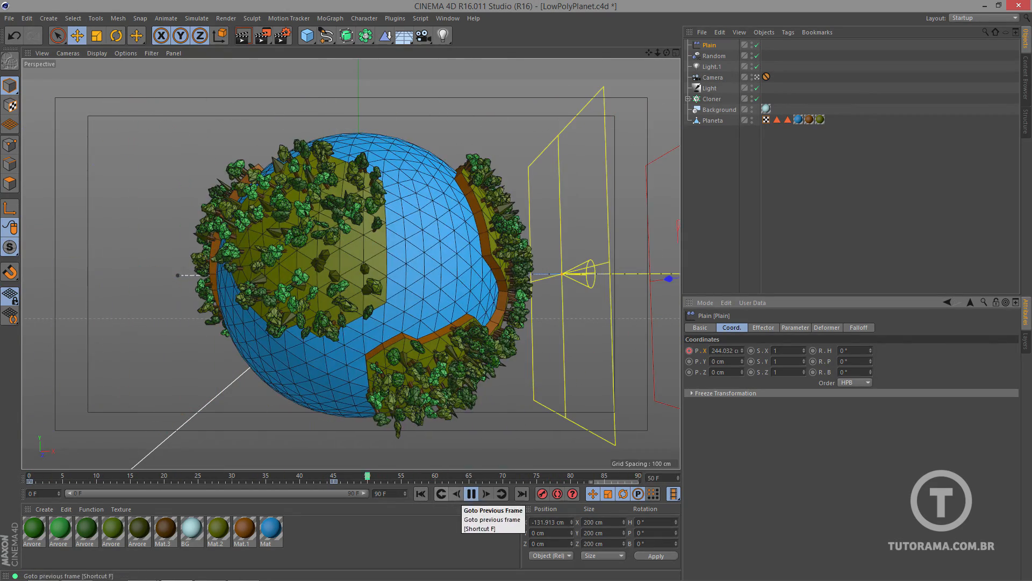
{"action": "left_click", "coordinate": [471, 493]}
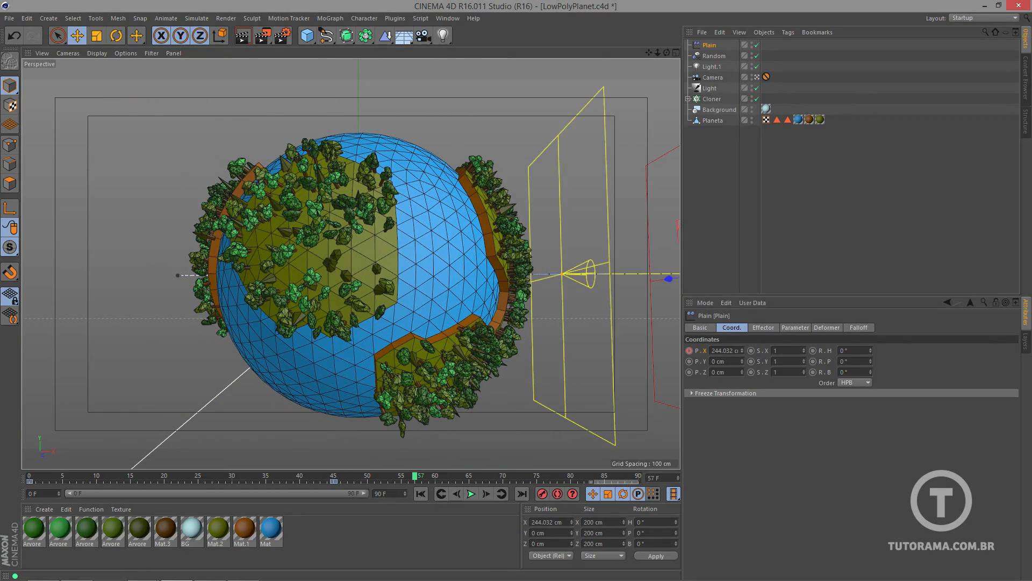
{"action": "left_click_drag", "start_coordinate": [415, 477], "coordinate": [211, 476]}
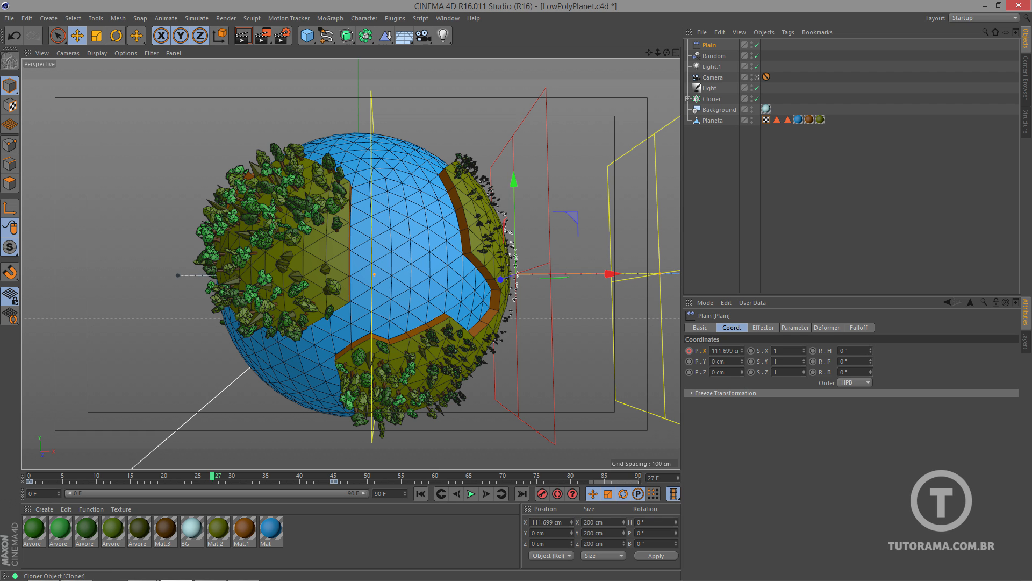
- Expand the Cloner, collapse its Arvore tree groups, and hide the Planeta object in the viewport
{"action": "left_click", "coordinate": [688, 99]}
{"action": "left_click", "coordinate": [694, 109]}
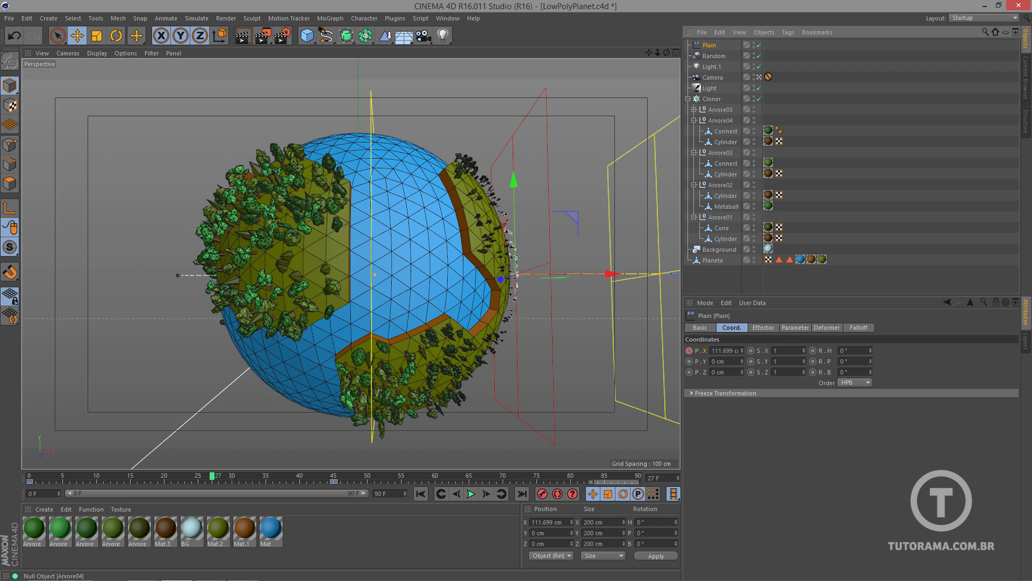
{"action": "left_click", "coordinate": [694, 121]}
{"action": "left_click", "coordinate": [694, 131]}
{"action": "left_click", "coordinate": [694, 142]}
{"action": "left_click", "coordinate": [694, 152]}
{"action": "left_click", "coordinate": [711, 217]}
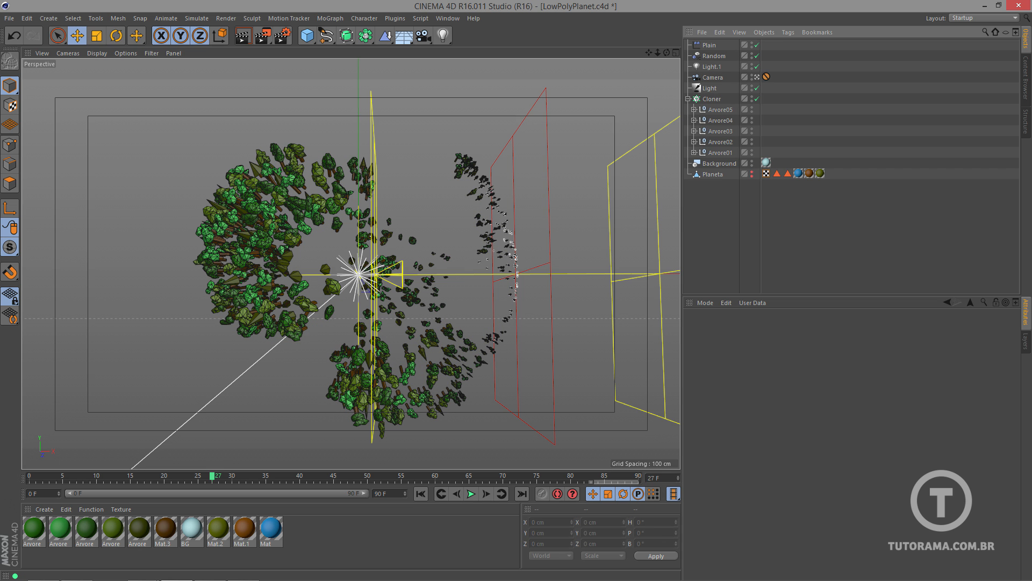
- In the front view, disable the Cloner and lower Arvore01's axis to its trunk base, at about Y -14 cm
{"action": "key", "text": "F4"}
{"action": "scroll", "coordinate": [326, 262], "scroll_direction": "up", "scroll_amount": 3}
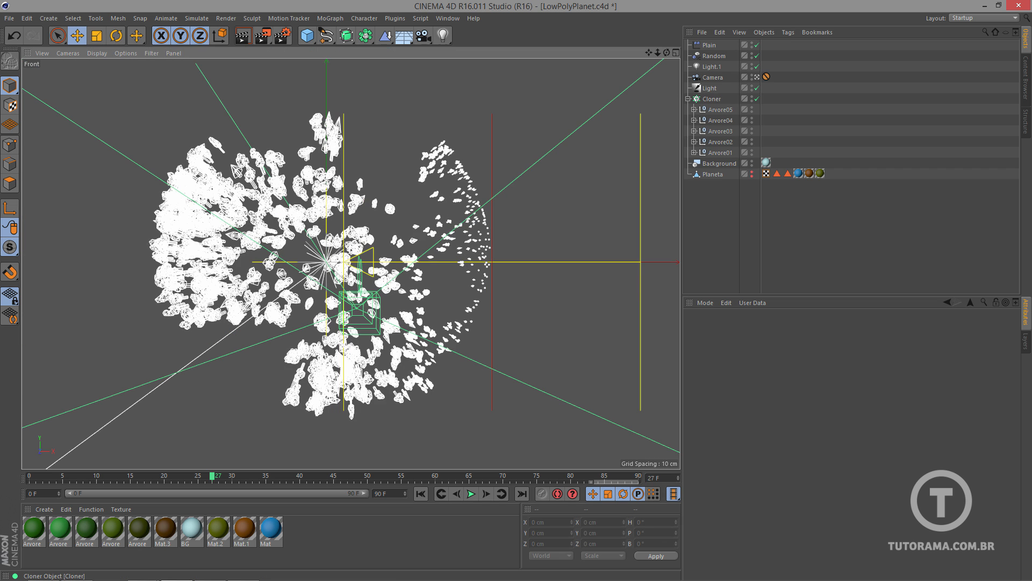
{"action": "left_click", "coordinate": [757, 99]}
{"action": "scroll", "coordinate": [324, 265], "scroll_direction": "up", "scroll_amount": 8}
{"action": "left_click", "coordinate": [721, 153]}
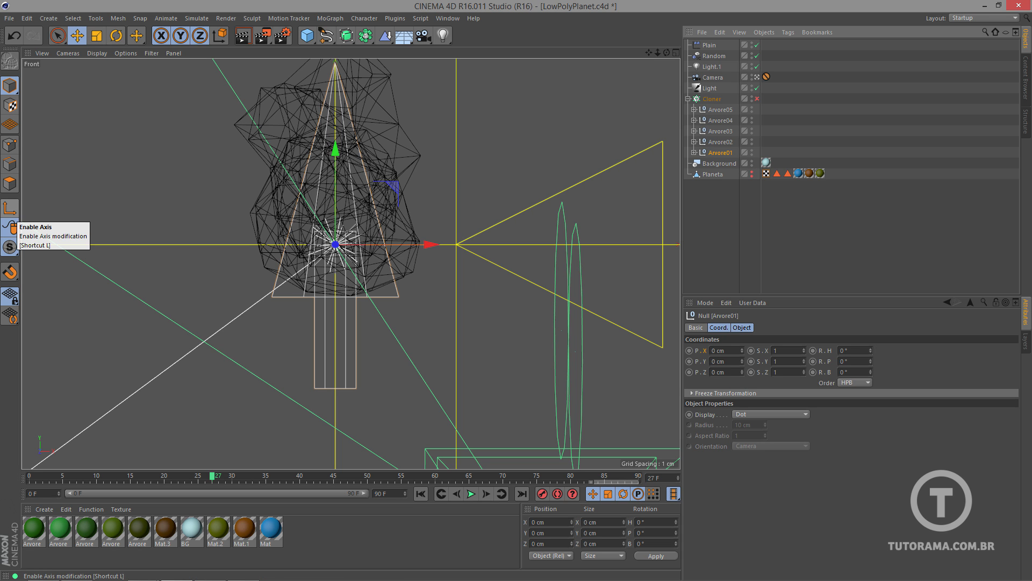
{"action": "left_click", "coordinate": [10, 209]}
{"action": "left_click_drag", "start_coordinate": [336, 148], "coordinate": [335, 289]}
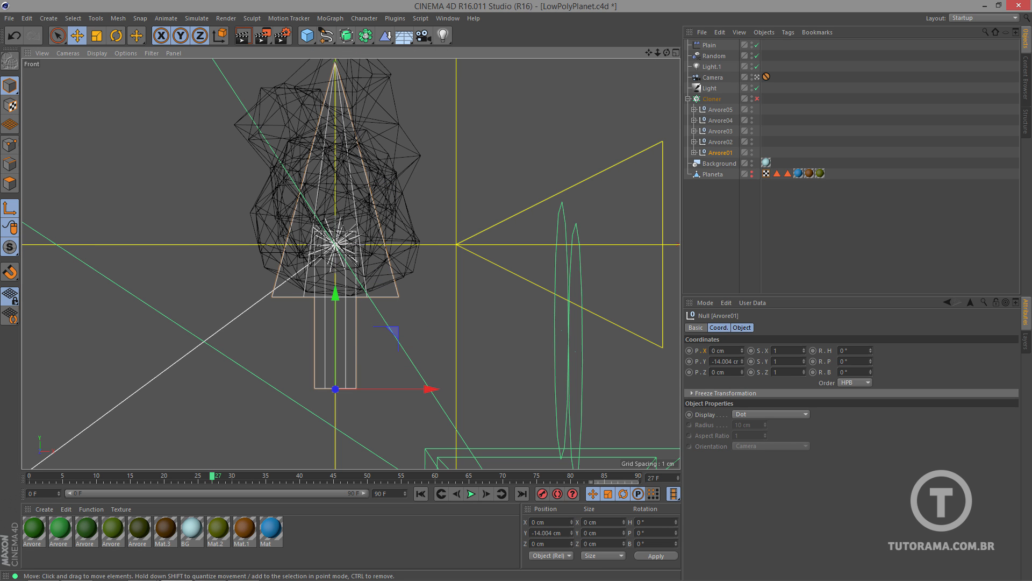
- Lower the axes of the remaining tree groups, Arvore02 through Arvore05, to their trunk bases at about Y -14 cm
{"action": "left_click", "coordinate": [720, 142]}
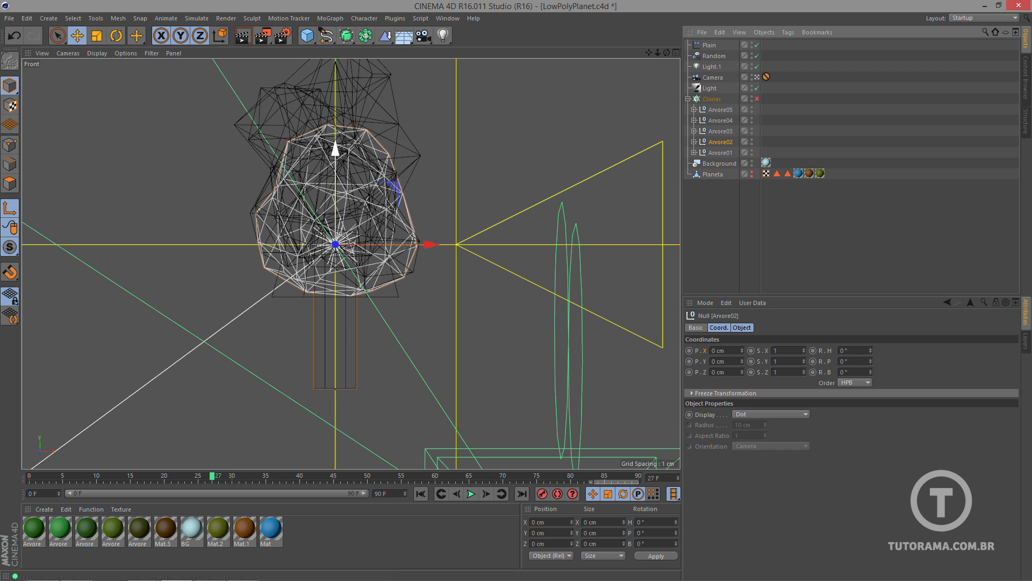
{"action": "left_click_drag", "start_coordinate": [336, 147], "coordinate": [335, 294]}
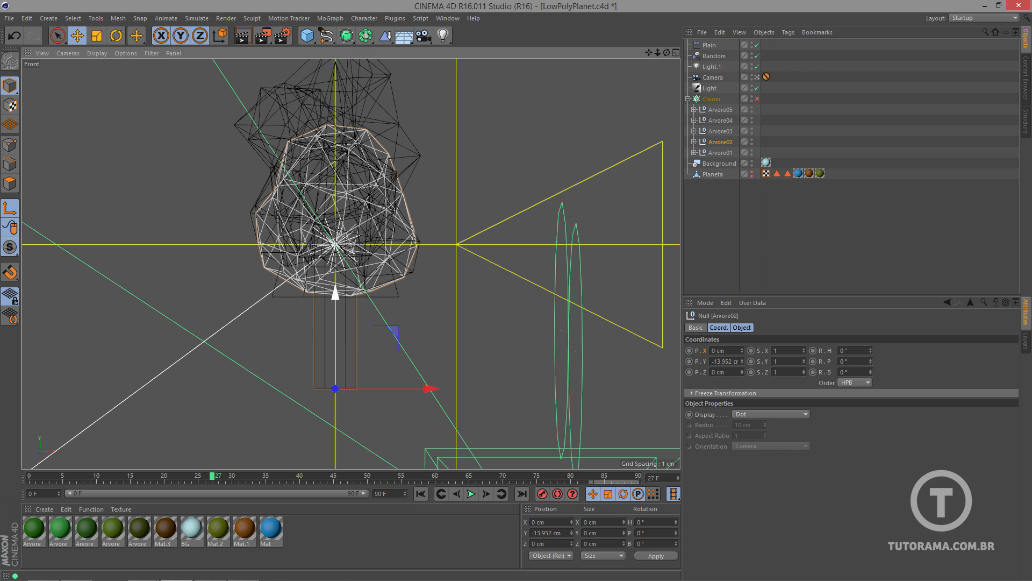
{"action": "left_click", "coordinate": [720, 110]}
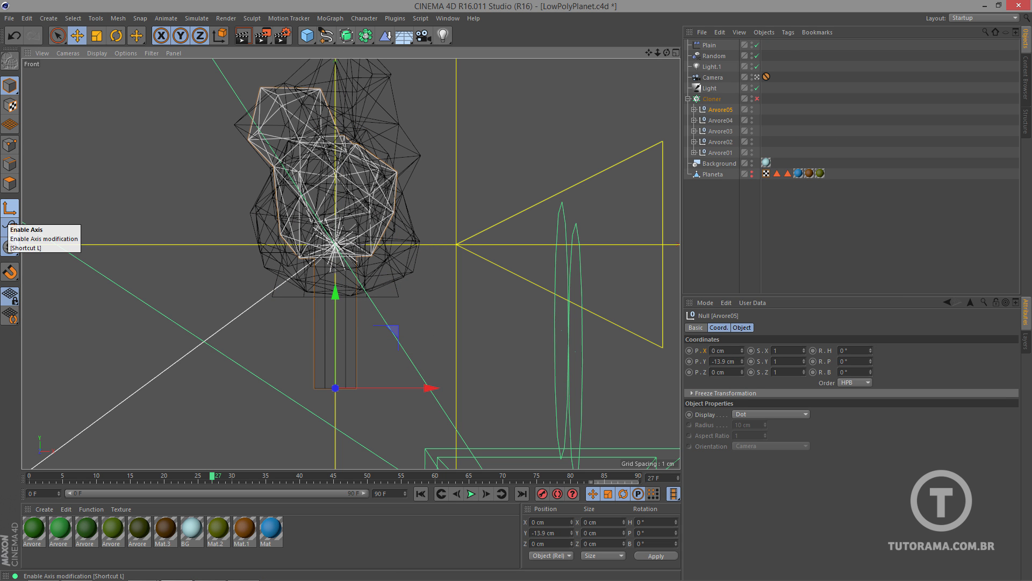
- Turn off axis editing, re-enable the Cloner, and show the planet again in the perspective view
{"action": "left_click", "coordinate": [10, 208]}
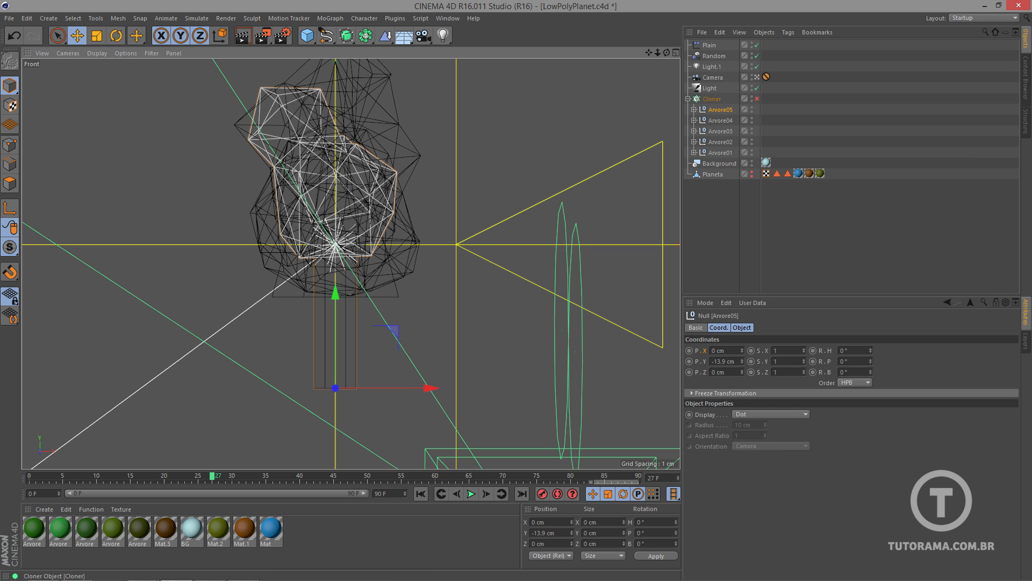
{"action": "left_click", "coordinate": [757, 99]}
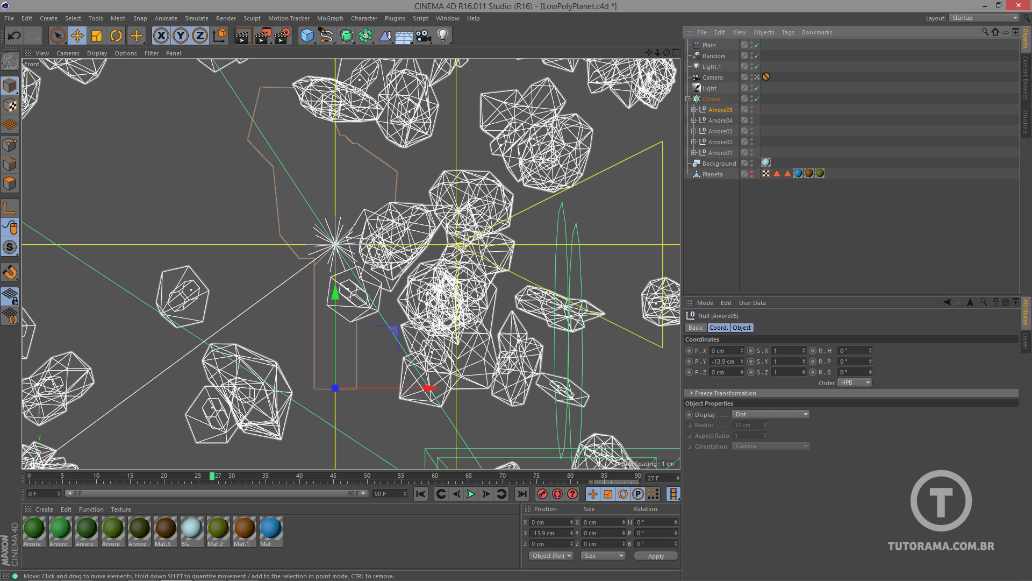
{"action": "key", "text": "F1"}
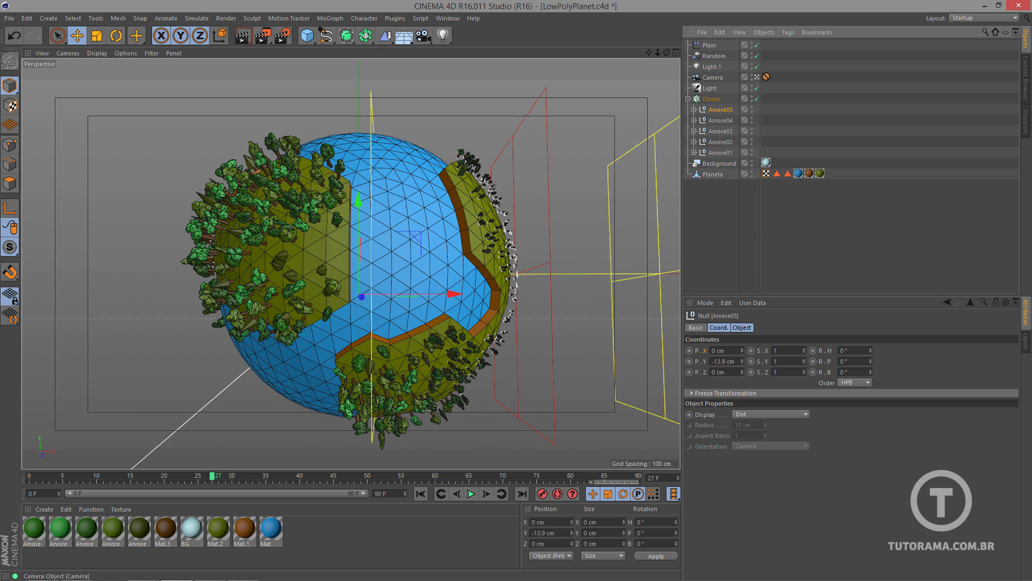
- Leave the camera view and set the Cloner's Transform Z position to 0 cm so the tree bases meet the land
{"action": "left_click", "coordinate": [757, 77]}
{"action": "left_click_drag", "start_coordinate": [538, 223], "coordinate": [422, 226], "text": "alt"}
{"action": "right_click_drag", "start_coordinate": [420, 227], "coordinate": [516, 227], "text": "alt"}
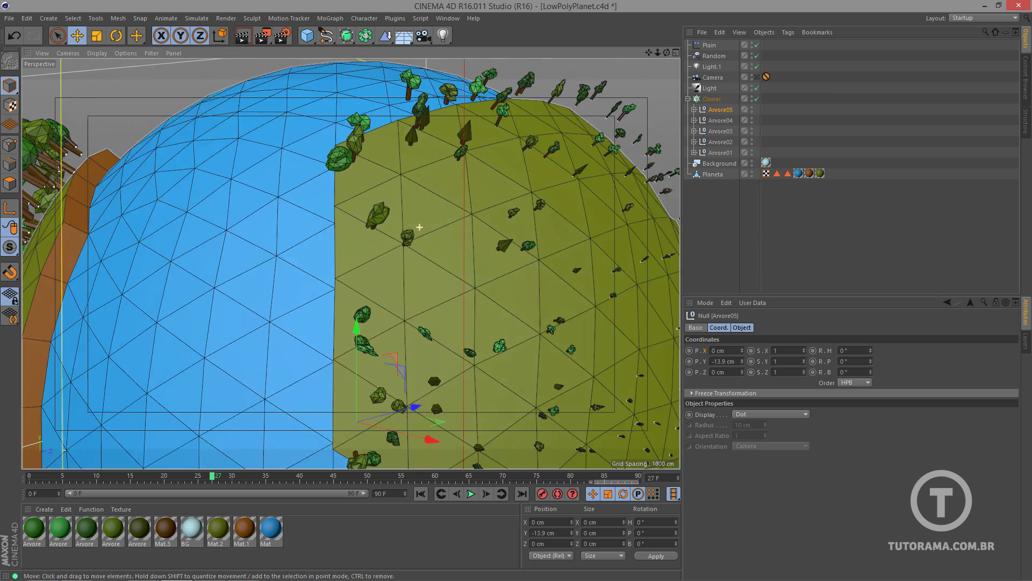
{"action": "left_click_drag", "start_coordinate": [419, 227], "coordinate": [420, 226], "text": "alt"}
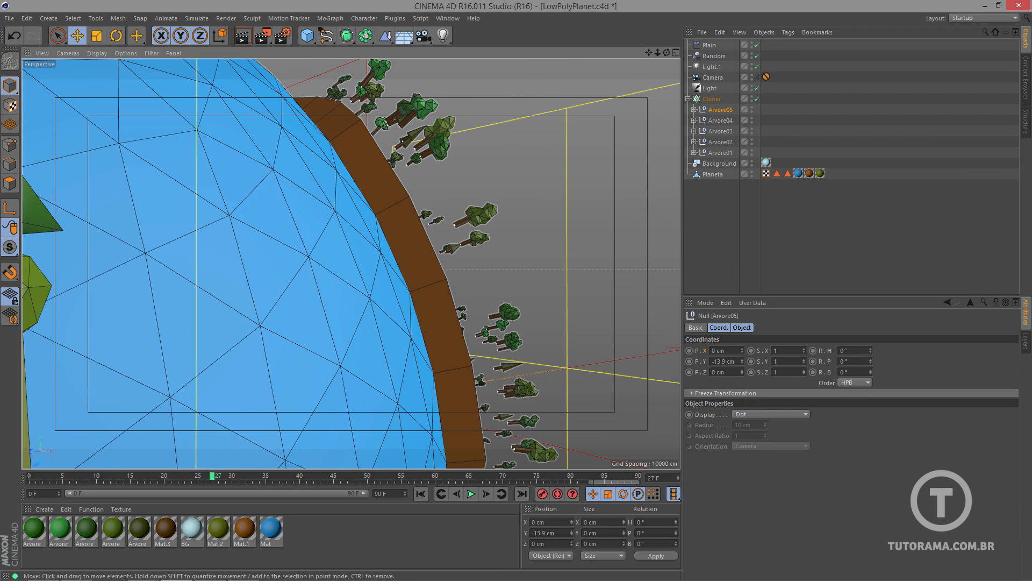
{"action": "left_click", "coordinate": [712, 98]}
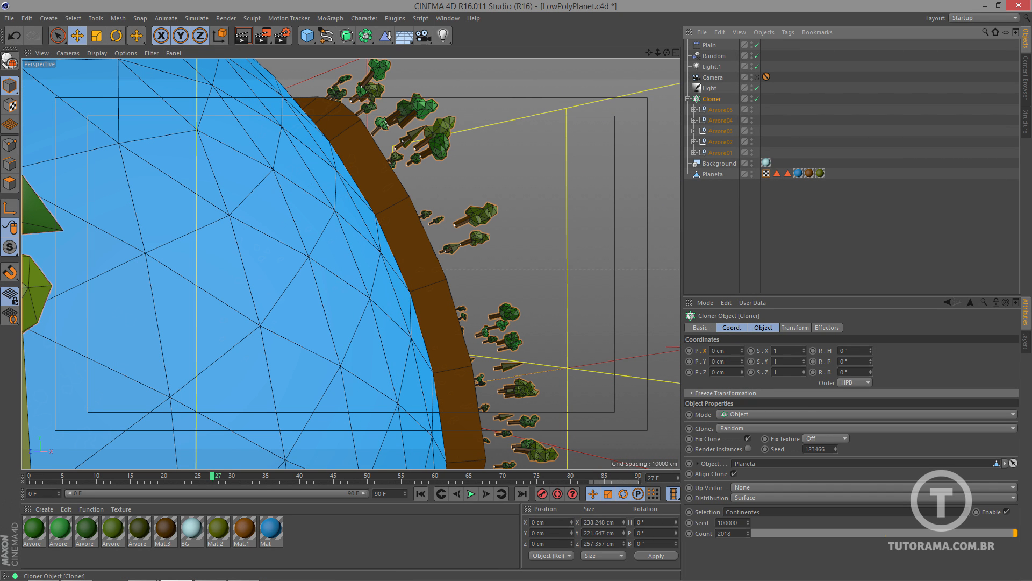
{"action": "left_click", "coordinate": [795, 327]}
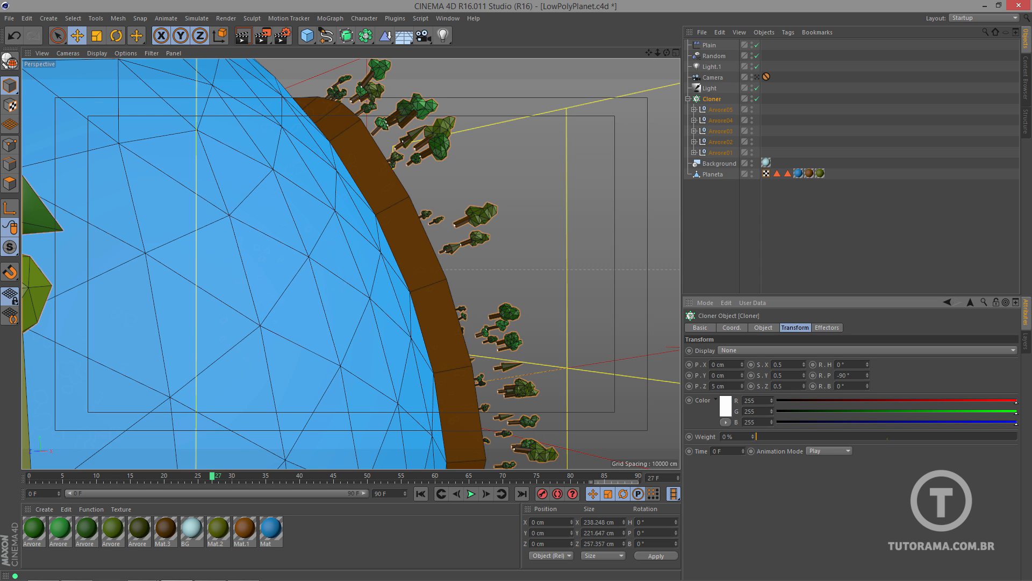
{"action": "left_click_drag", "start_coordinate": [742, 386], "coordinate": [742, 389]}
{"action": "left_click_drag", "start_coordinate": [388, 250], "coordinate": [363, 264], "text": "alt"}
{"action": "left_click_drag", "start_coordinate": [742, 386], "coordinate": [741, 385]}
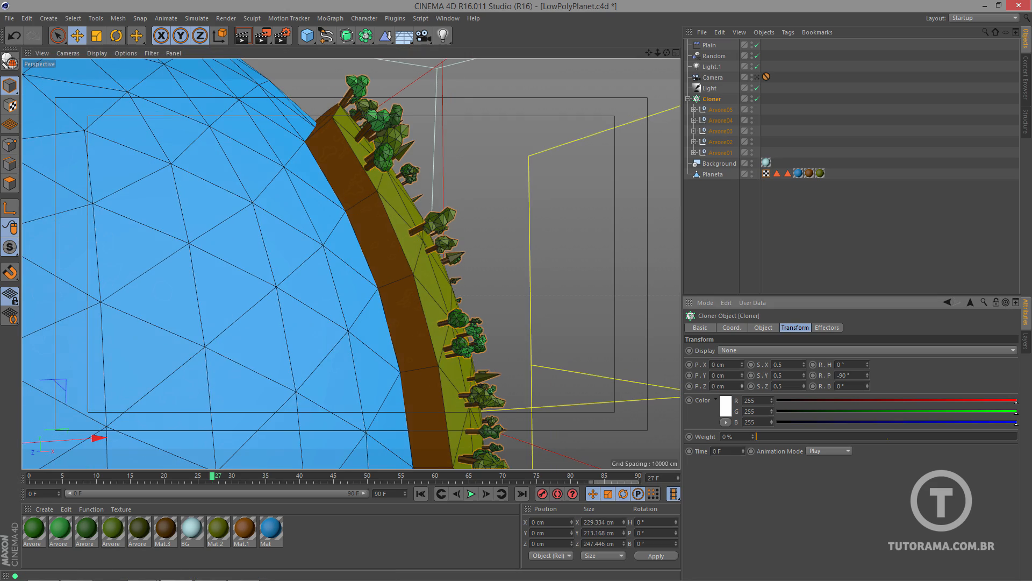
- Scrub the animation to frame 41, inspect how the trees sit on the planet, and return to the camera view
{"action": "left_click_drag", "start_coordinate": [430, 260], "coordinate": [431, 262], "text": "alt"}
{"action": "scroll", "coordinate": [430, 262], "scroll_direction": "down", "scroll_amount": 8}
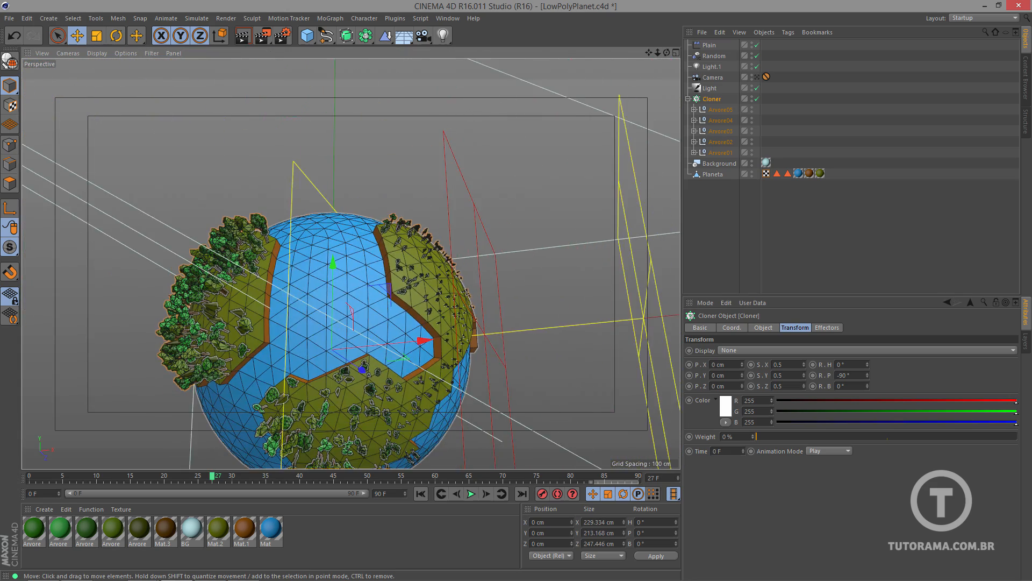
{"action": "left_click_drag", "start_coordinate": [212, 476], "coordinate": [306, 476]}
{"action": "scroll", "coordinate": [280, 253], "scroll_direction": "up", "scroll_amount": 10}
{"action": "scroll", "coordinate": [322, 263], "scroll_direction": "down", "scroll_amount": 10}
{"action": "left_click", "coordinate": [757, 78]}
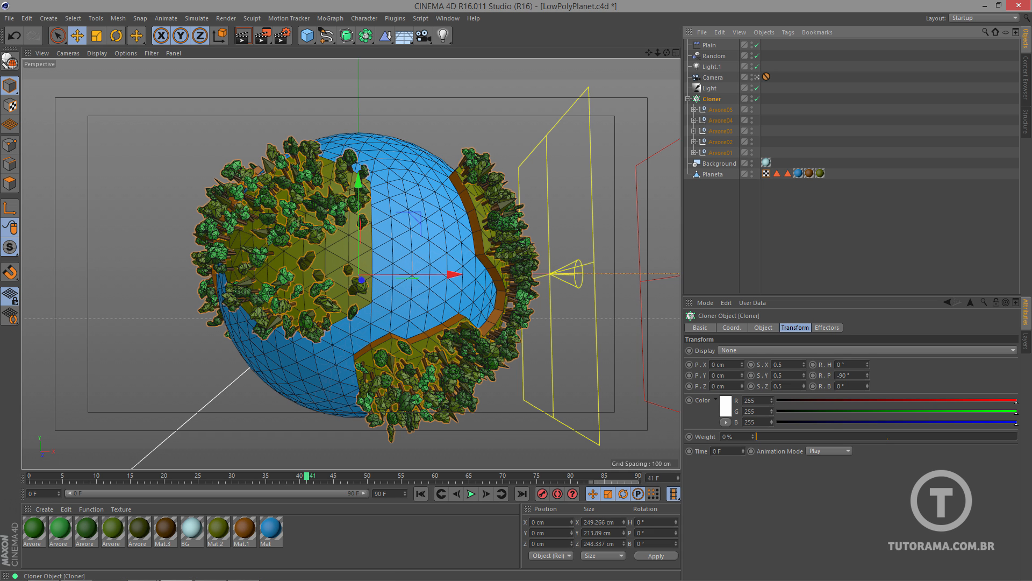
- Add a Delay effector to the selected Cloner and play the animation
{"action": "left_click", "coordinate": [827, 327]}
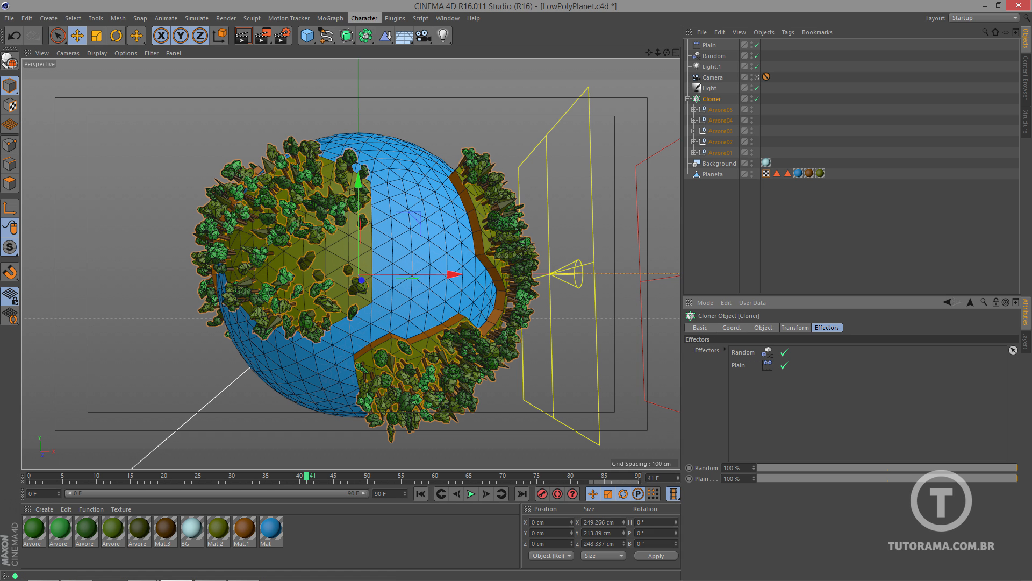
{"action": "left_click", "coordinate": [330, 18]}
{"action": "mouse_move", "coordinate": [349, 34]}
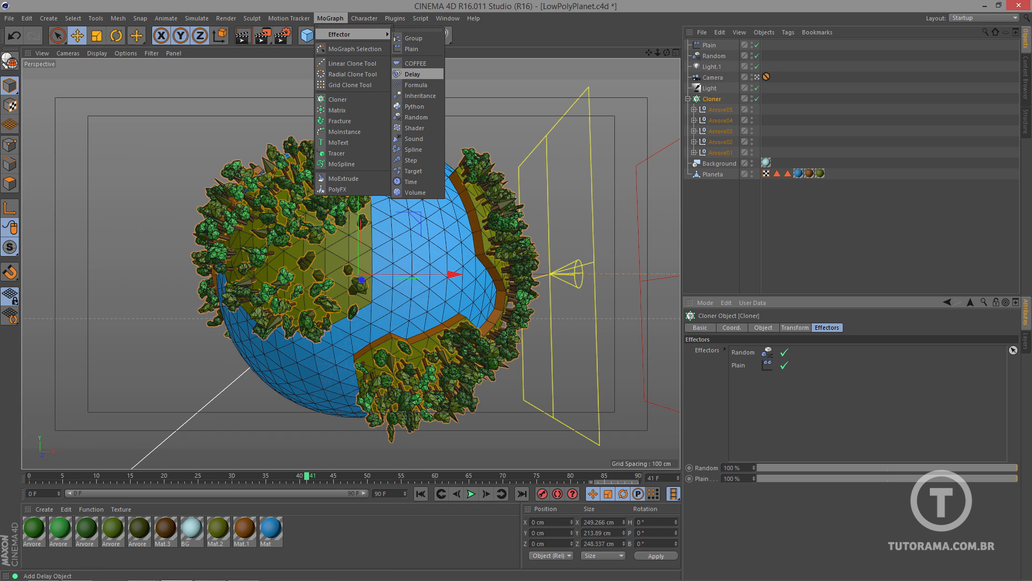
{"action": "left_click", "coordinate": [406, 46]}
{"action": "left_click", "coordinate": [470, 493]}
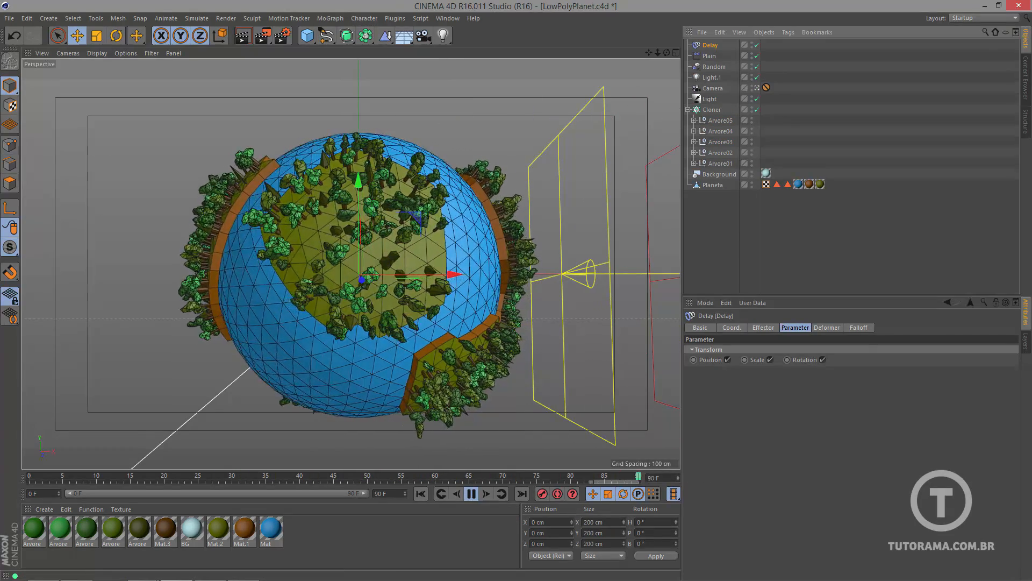
- Set the Delay effector's mode to Spring and raise its strength slightly
{"action": "left_click", "coordinate": [763, 327]}
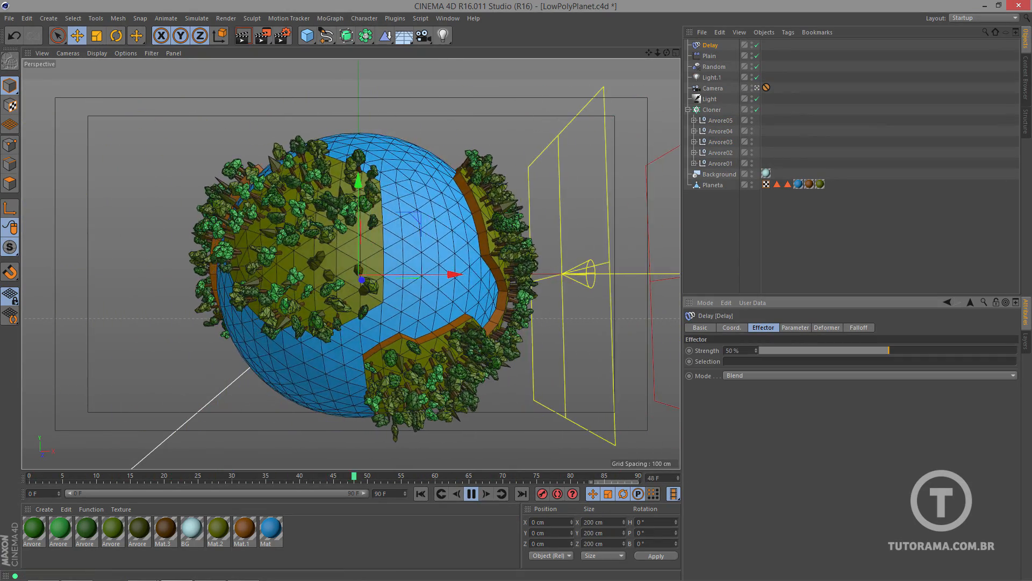
{"action": "left_click", "coordinate": [775, 376]}
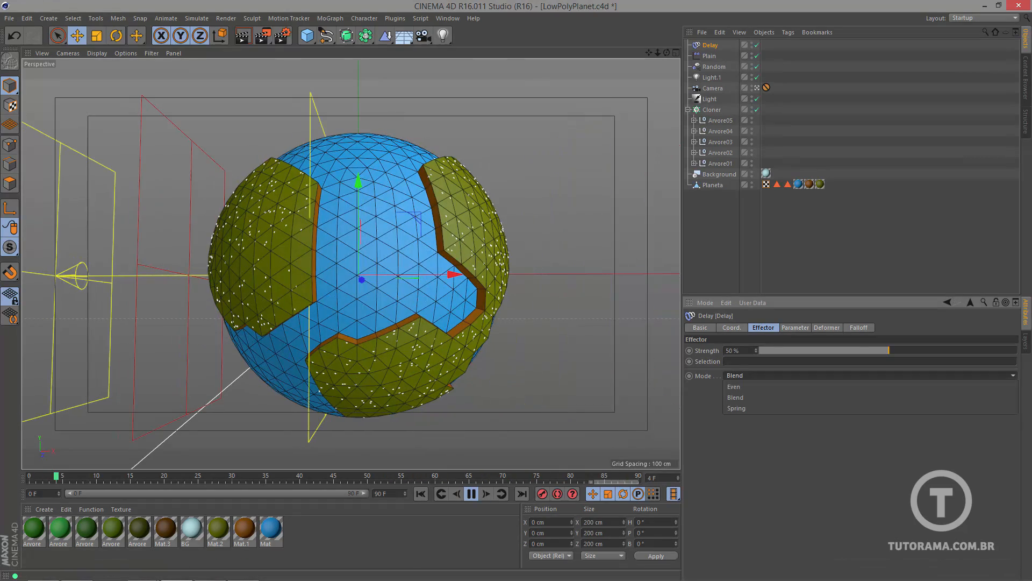
{"action": "left_click", "coordinate": [737, 408]}
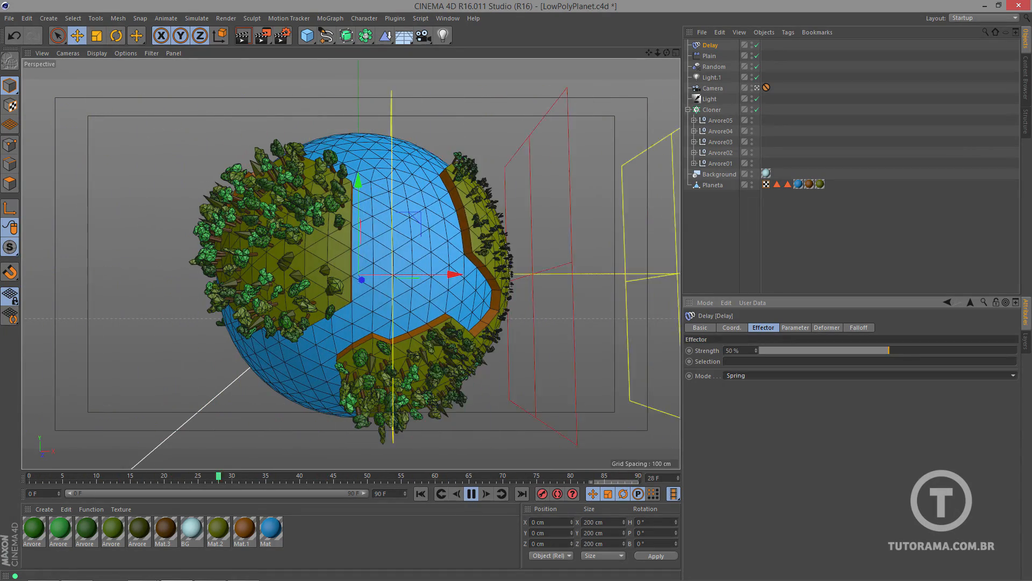
{"action": "left_click_drag", "start_coordinate": [889, 350], "coordinate": [901, 350]}
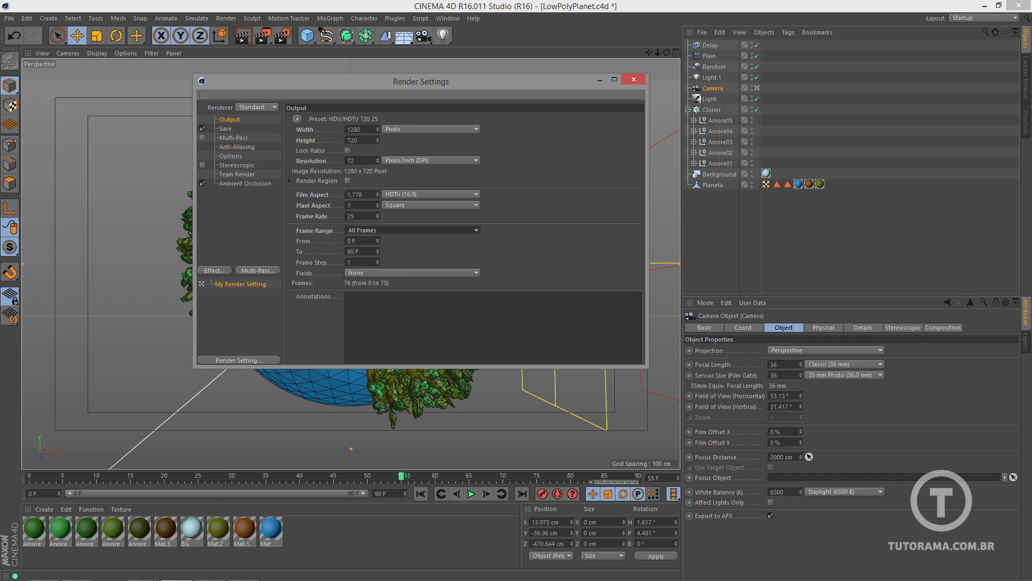
- Review the render save and output settings, and render all frames to the Picture Viewer without specifying an output file
{"action": "left_click", "coordinate": [226, 128]}
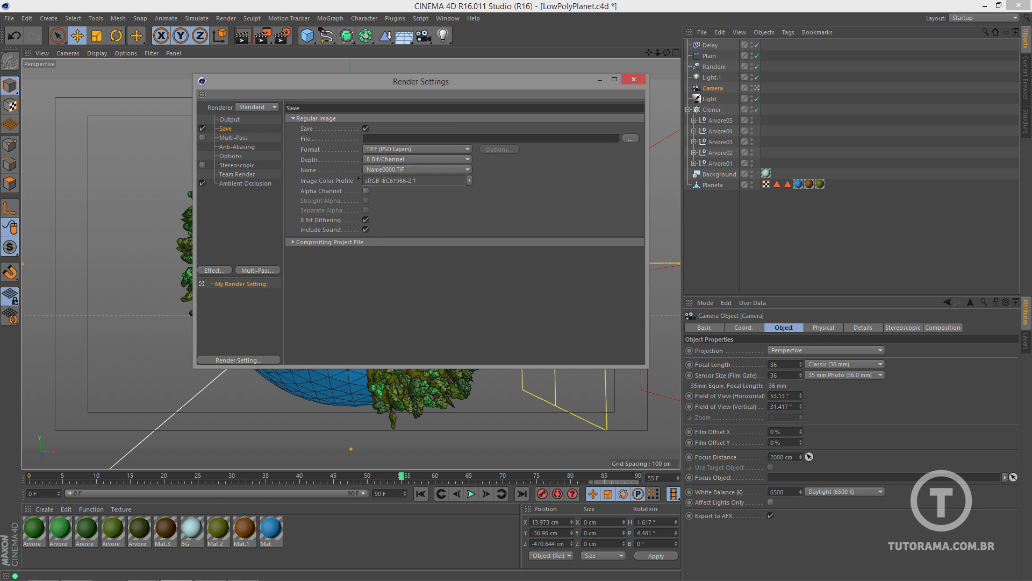
{"action": "left_click", "coordinate": [230, 119]}
{"action": "left_click", "coordinate": [263, 35]}
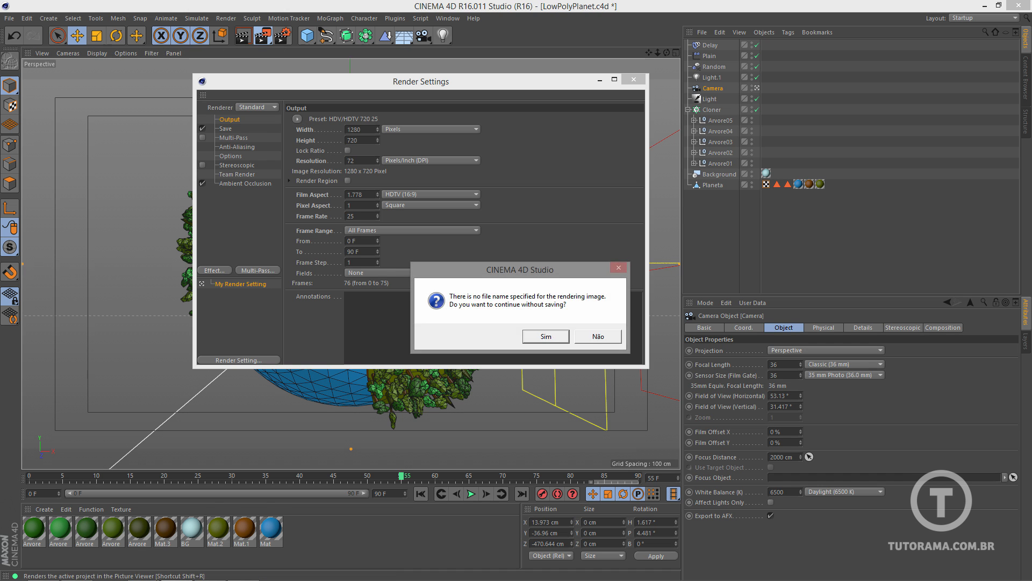
{"action": "key", "text": "Return"}
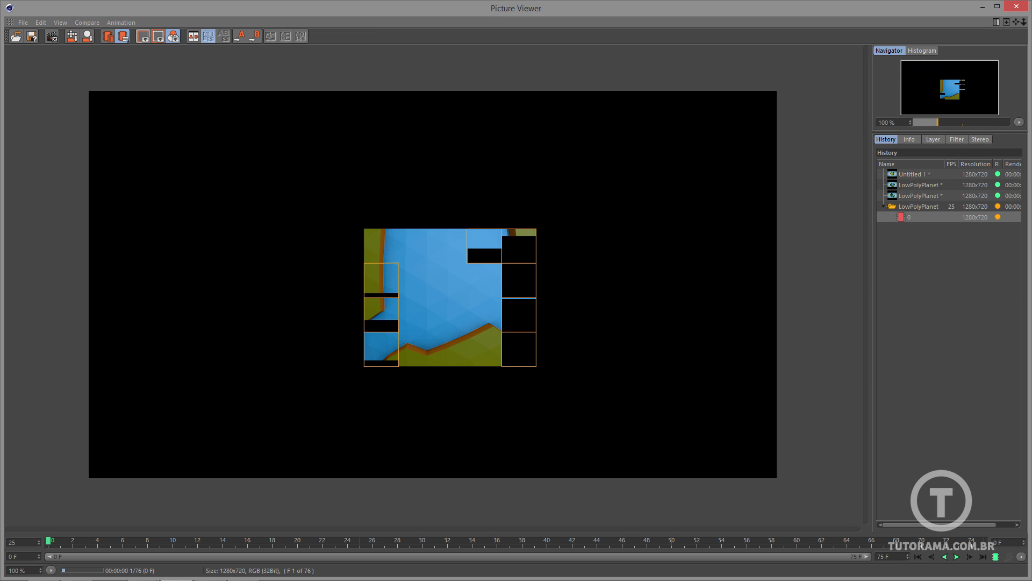